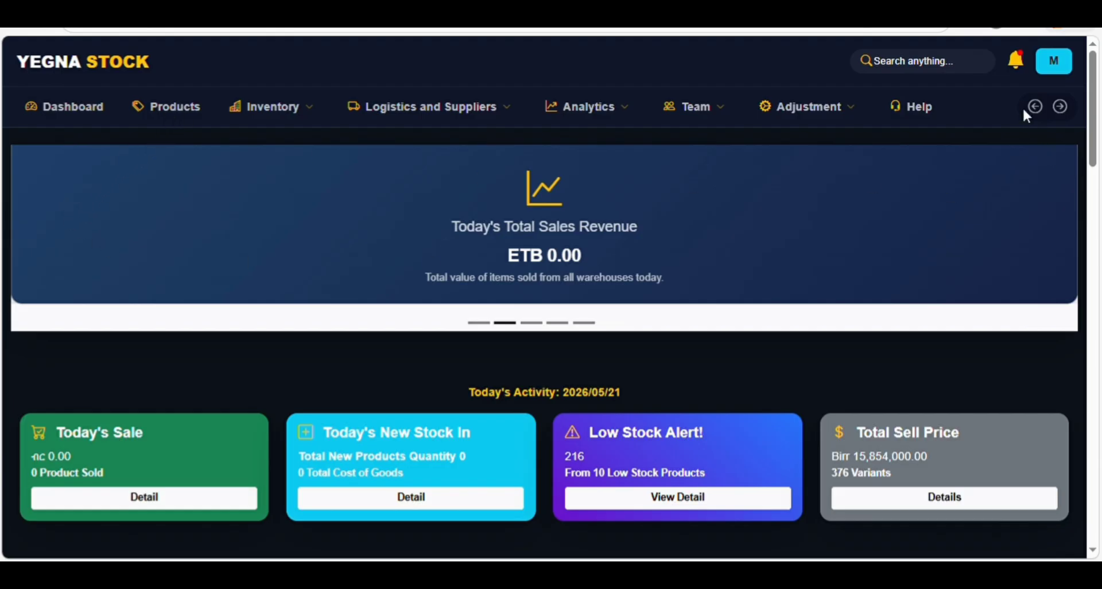
- Switch the interface to Amharic through the account menu's Change Language option
click(1053, 61)
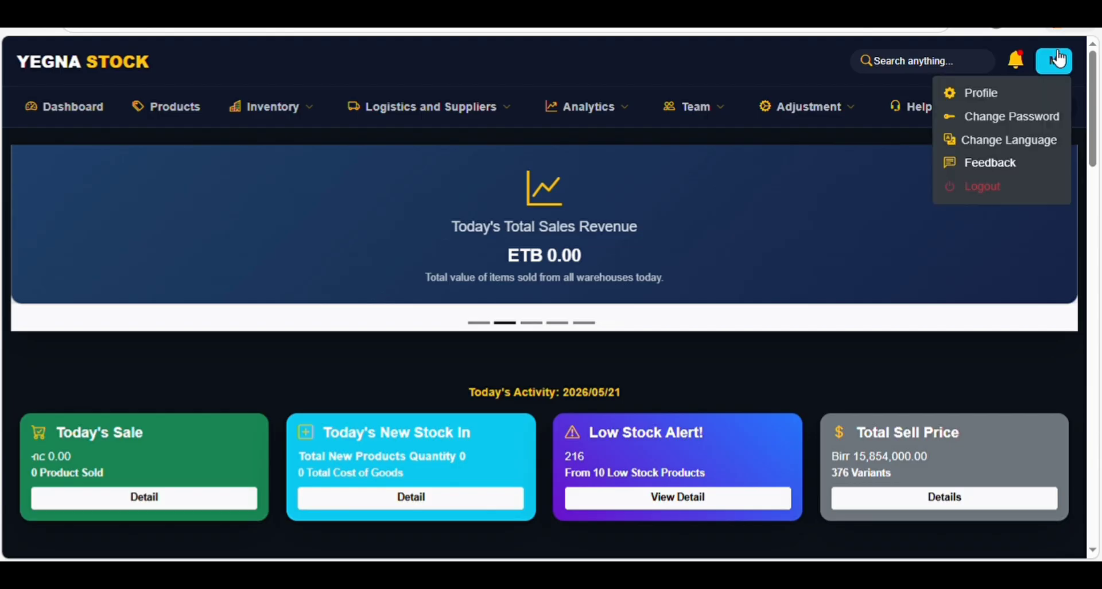
click(1006, 141)
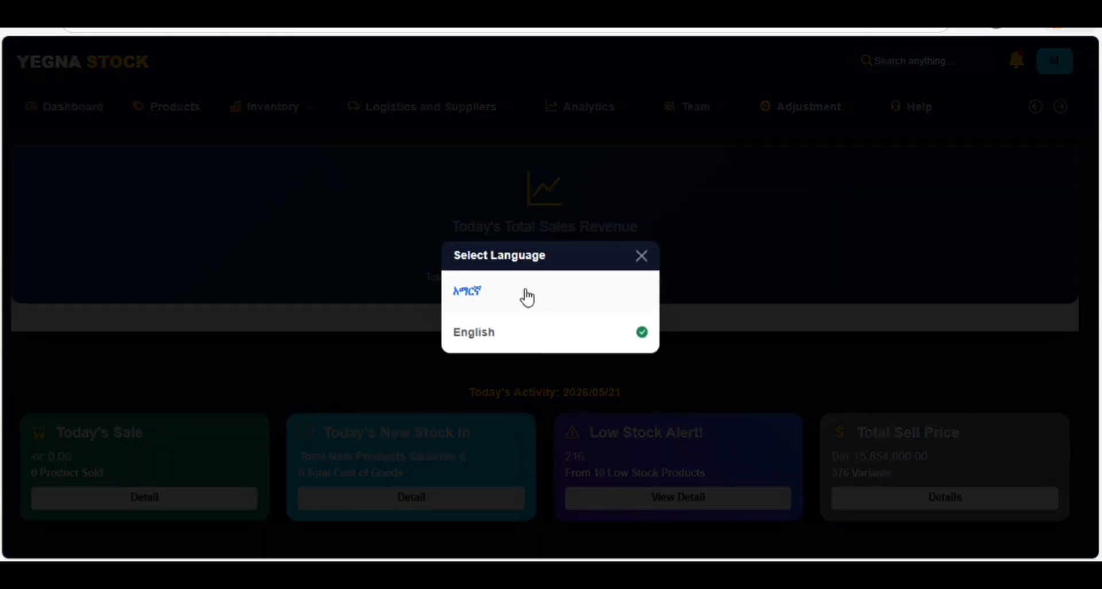
click(524, 292)
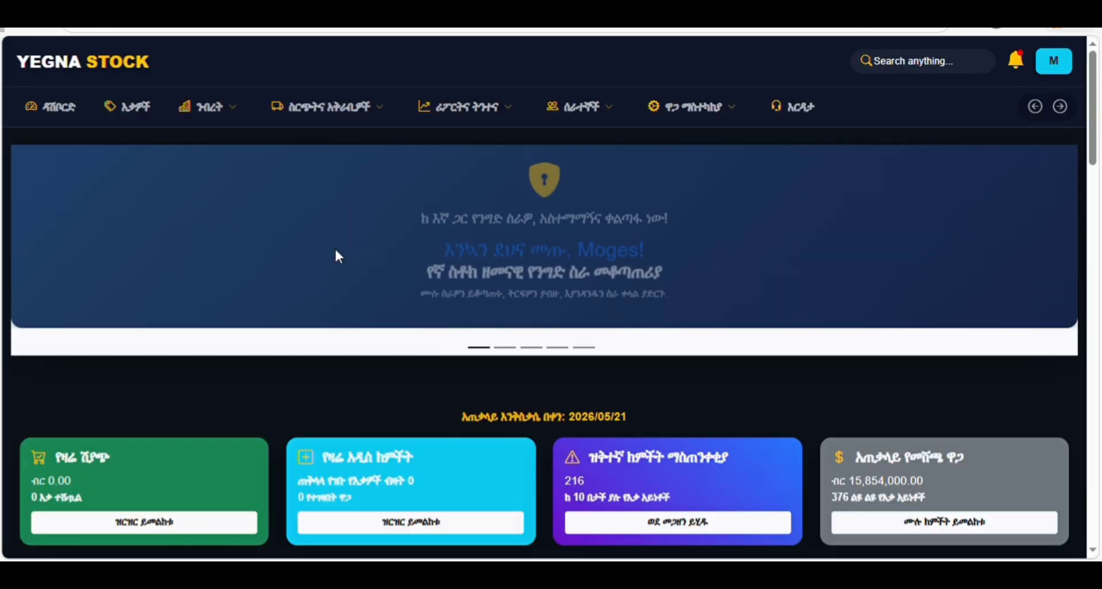
- Open the Products (እቃዎች) page and start adding a new base product
click(138, 109)
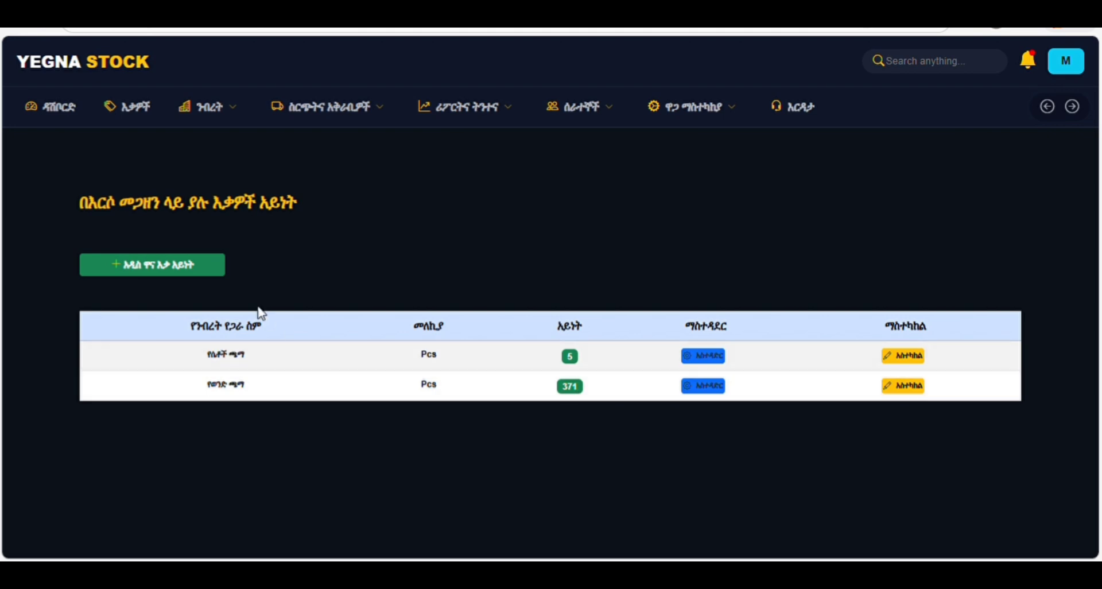
click(160, 278)
- Create the base product የህጻናት ጫማ with Pieces (Pcs) as its unit
click(393, 326)
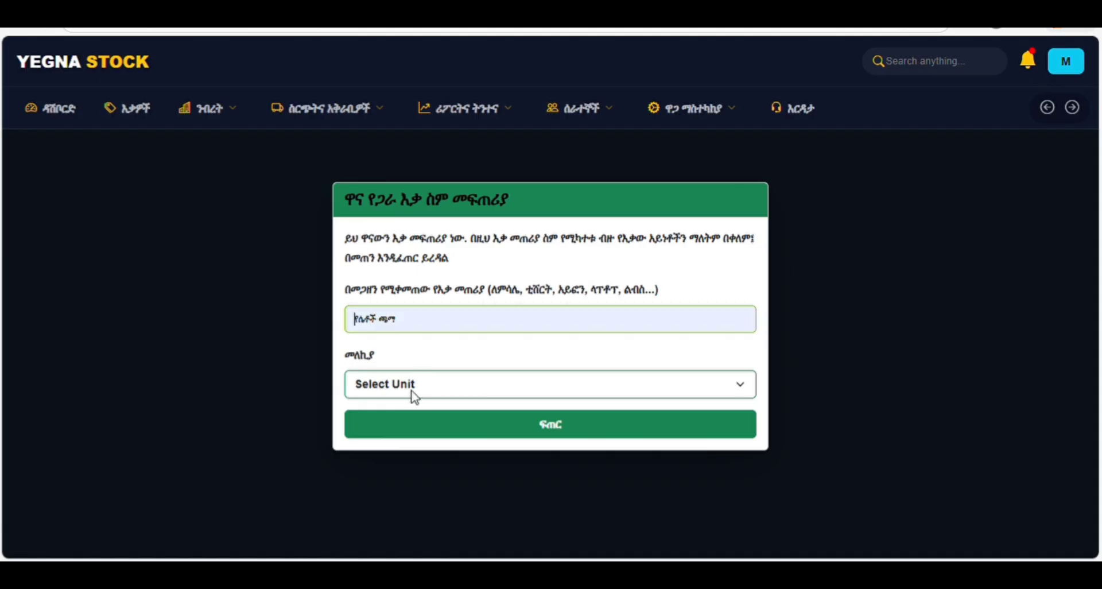
click(420, 446)
click(393, 392)
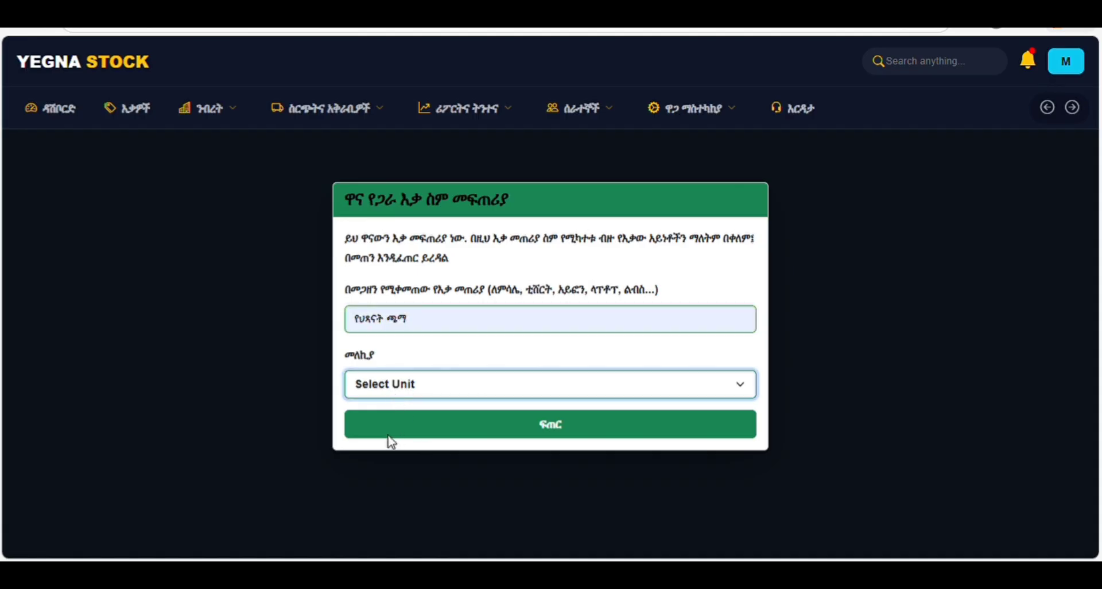
click(391, 442)
click(524, 424)
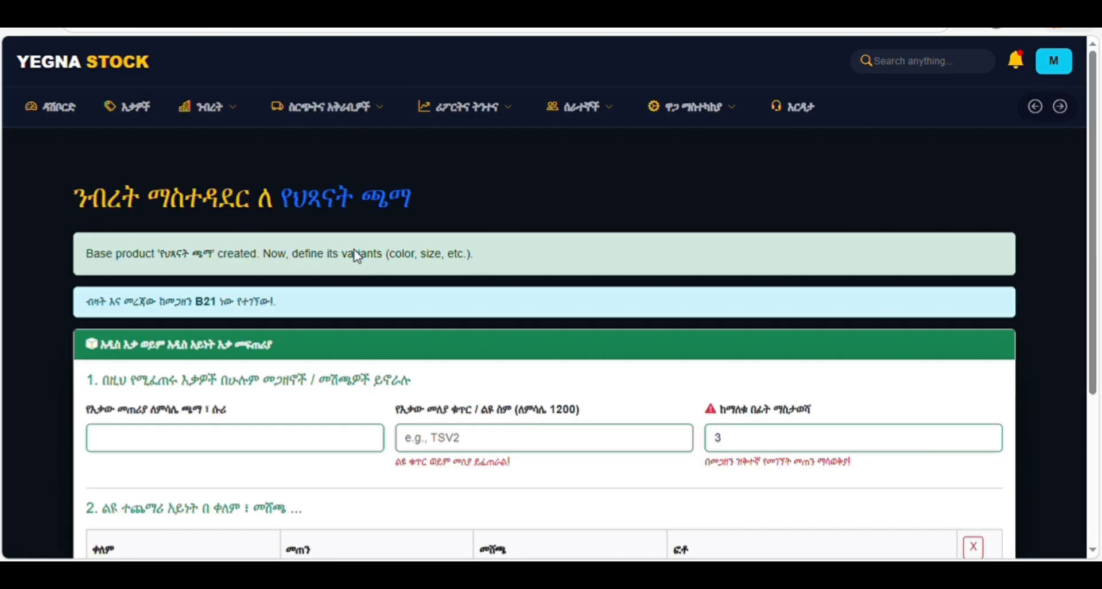
- Open የህጻናት ጫማ's manage page and focus its variant name and product code fields
click(144, 108)
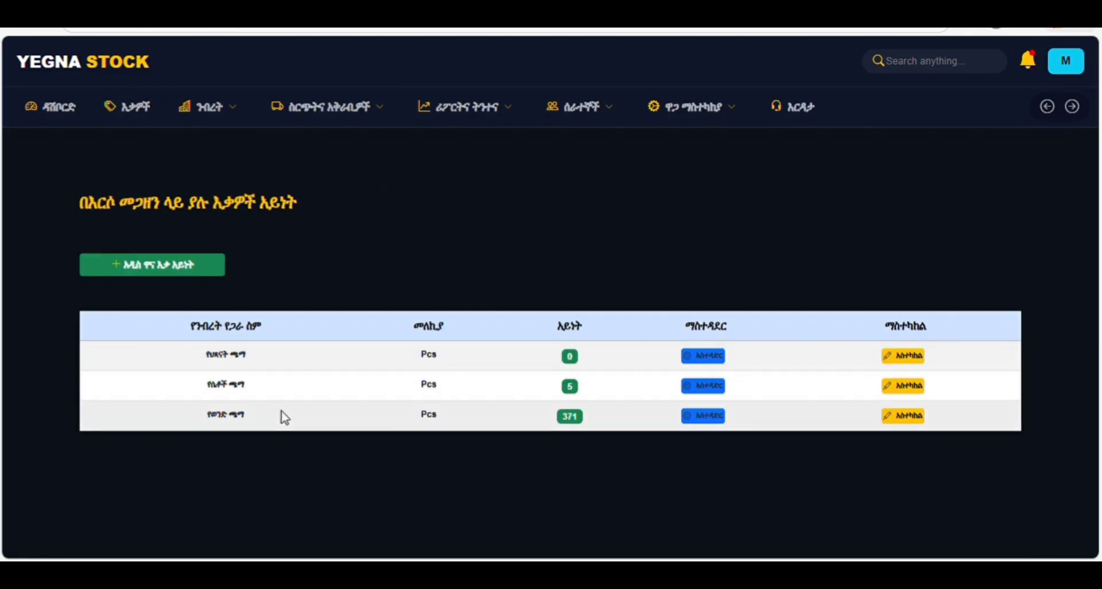
click(706, 356)
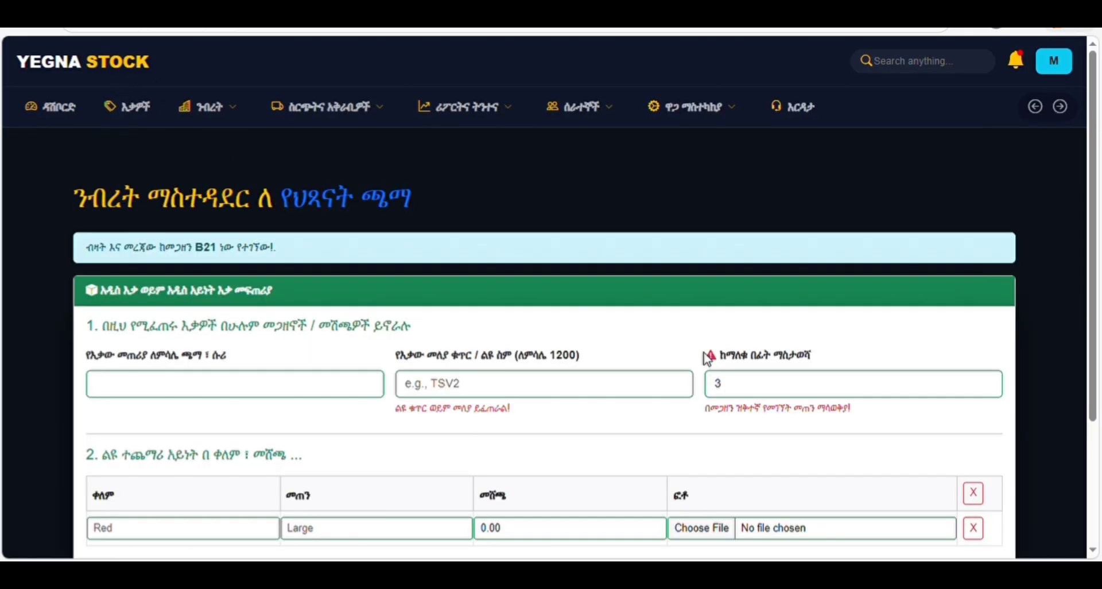
scroll(233, 369, down, 3)
scroll(237, 253, up, 2)
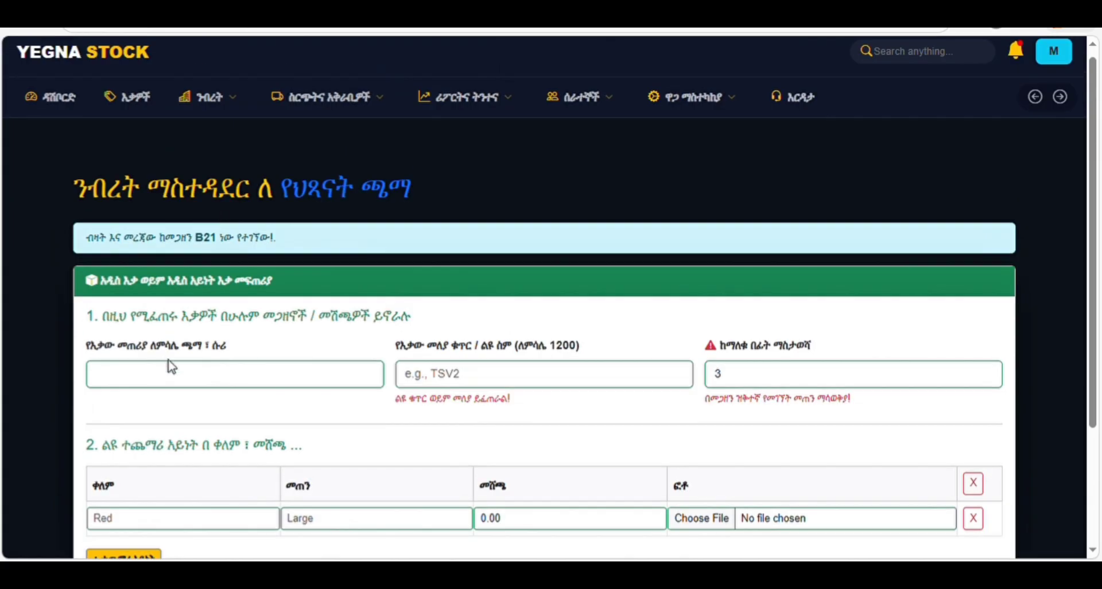
scroll(170, 365, down, 1)
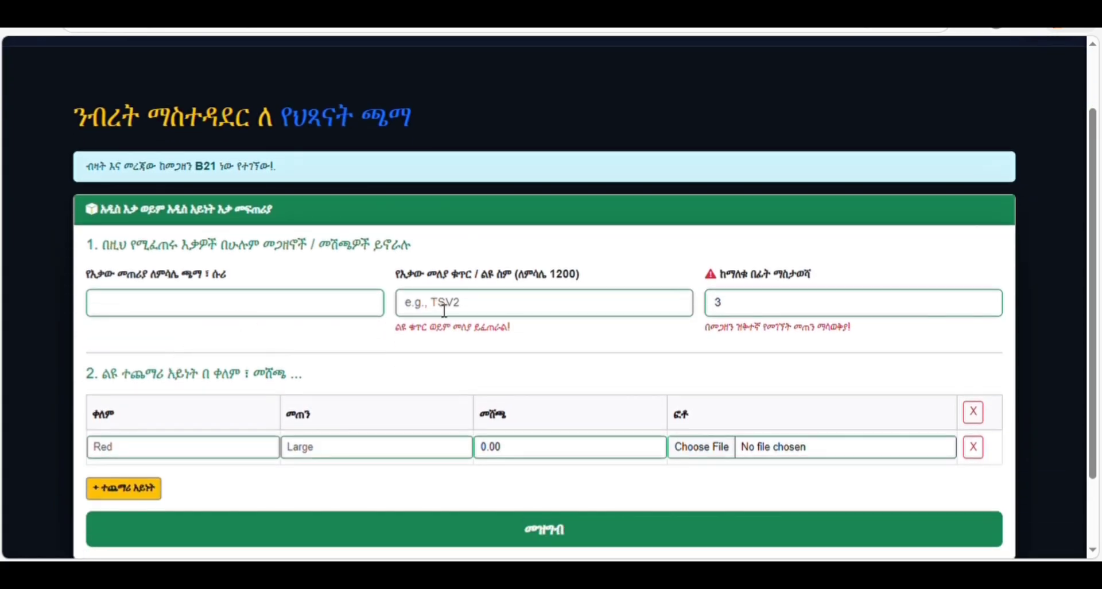
click(279, 305)
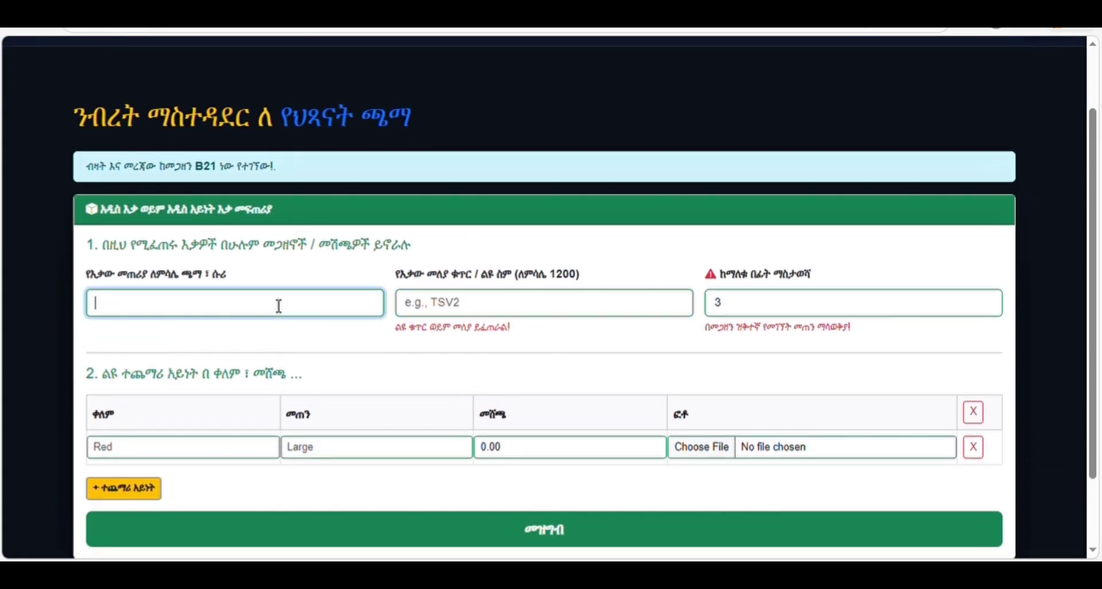
click(512, 313)
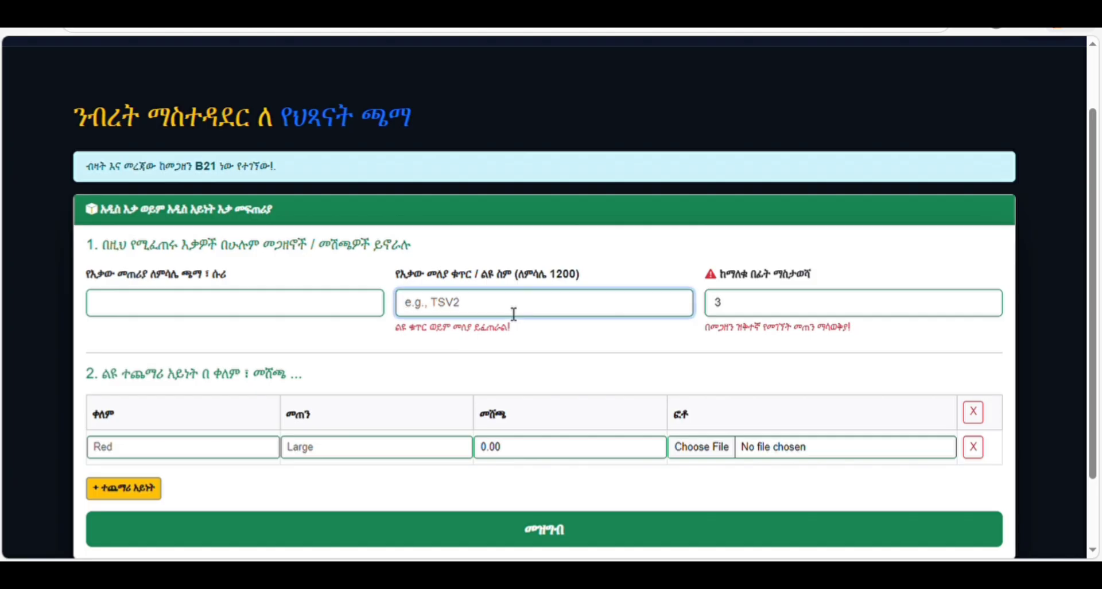
click(230, 311)
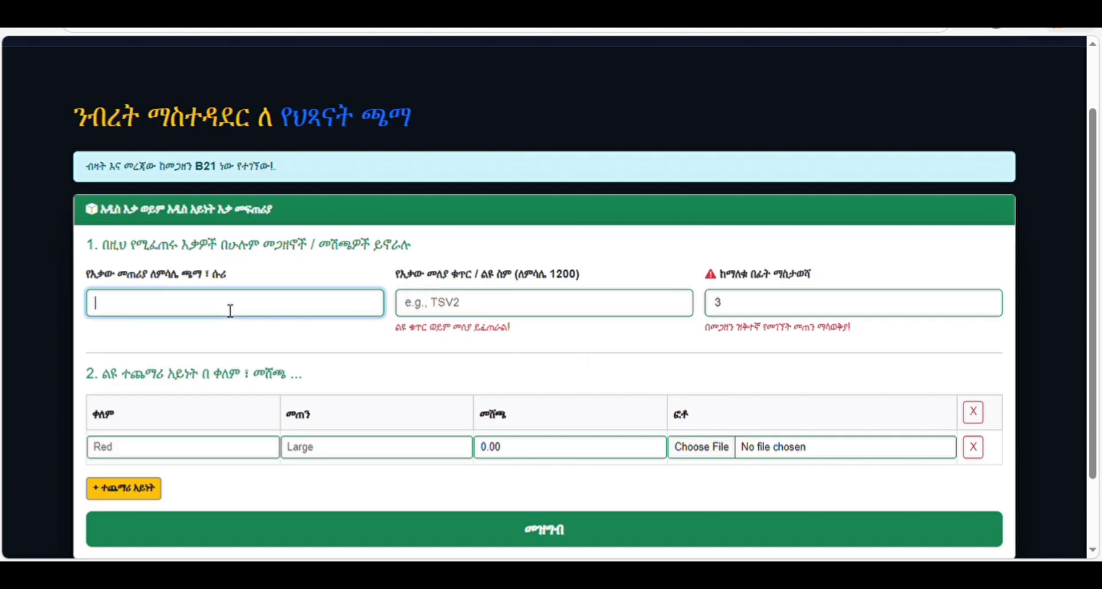
- Autofill the variant fields and delete the word ሴቶች from the variant name
click(150, 340)
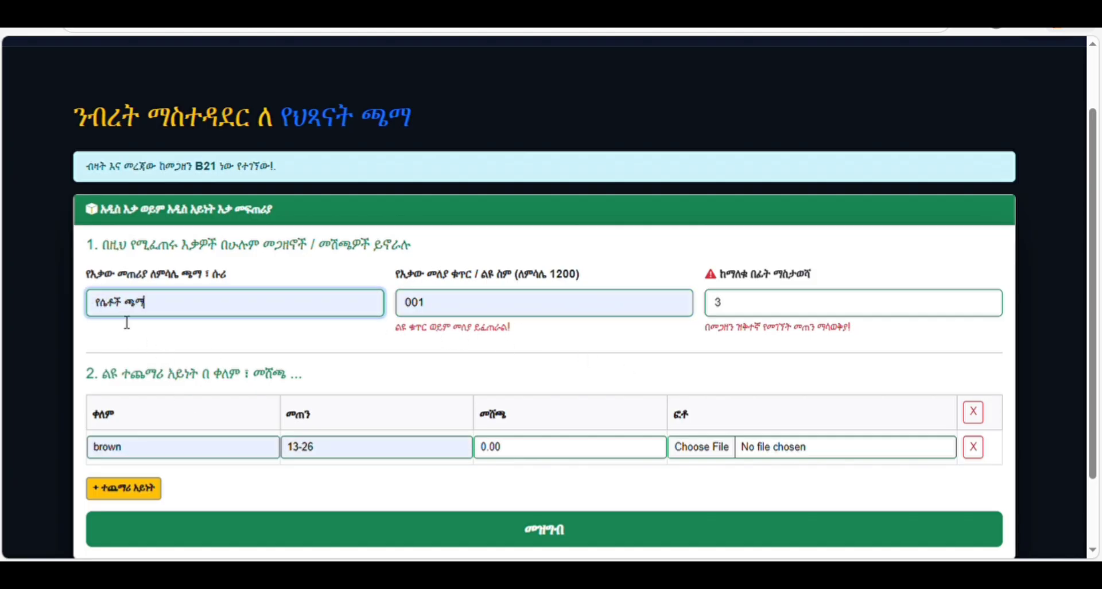
click(130, 309)
key(BackSpace)
key(BackSpace)
key(BackSpace)
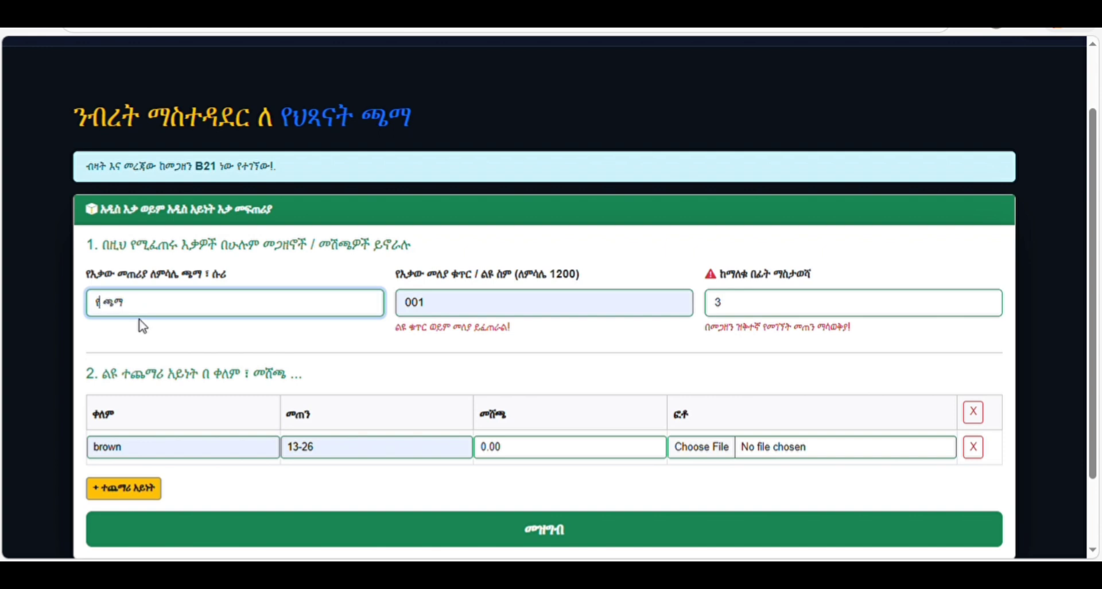
key(BackSpace)
- Change the product code to 00674, then return to the products list unsaved
click(446, 308)
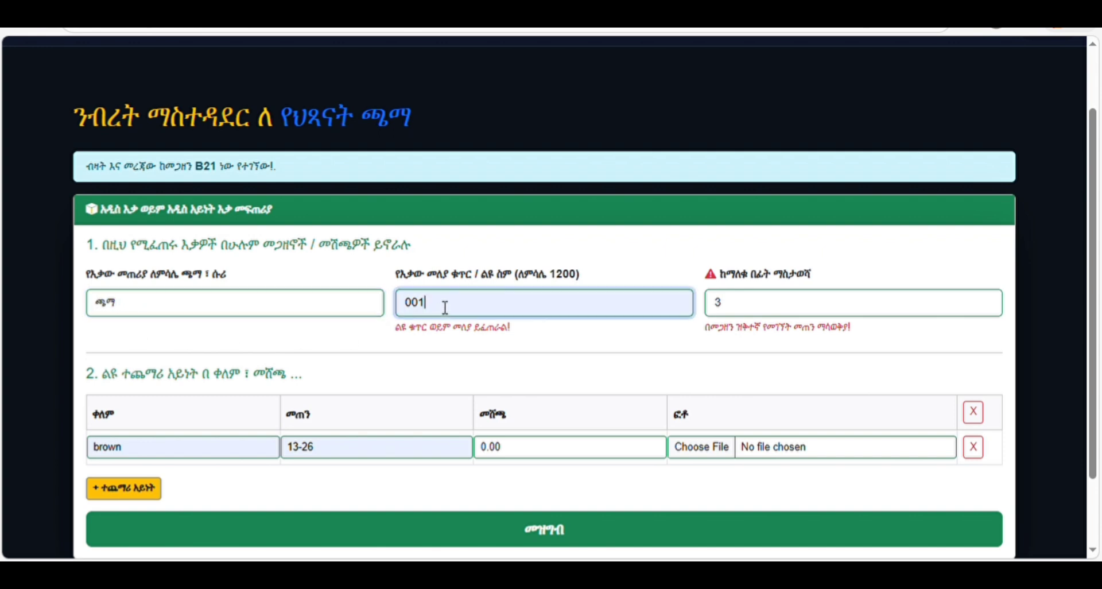
key(BackSpace)
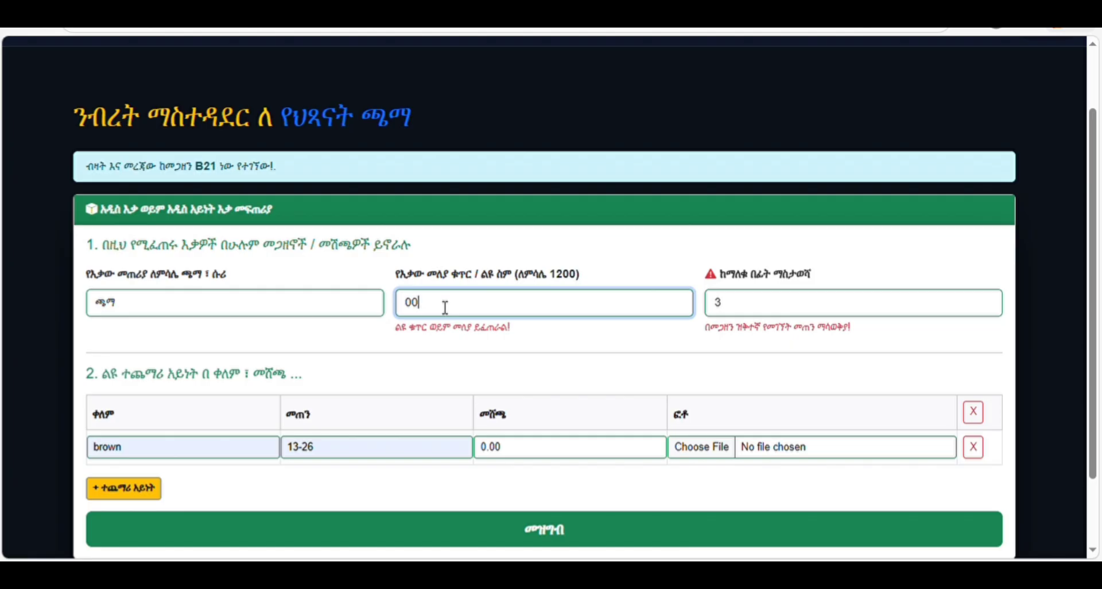
text(674)
scroll(273, 139, up, 3)
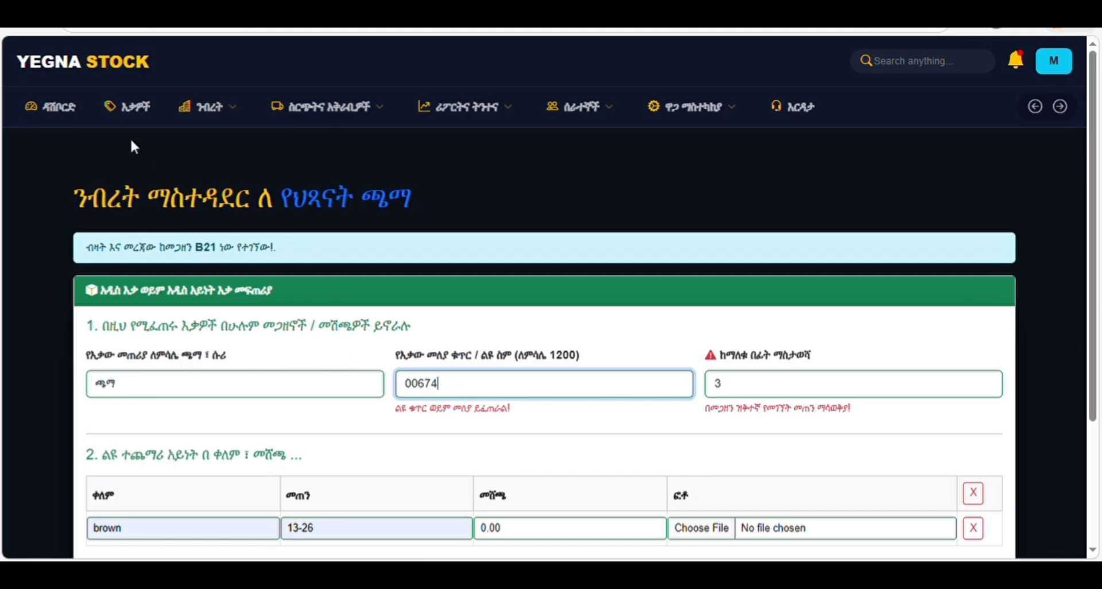
click(139, 110)
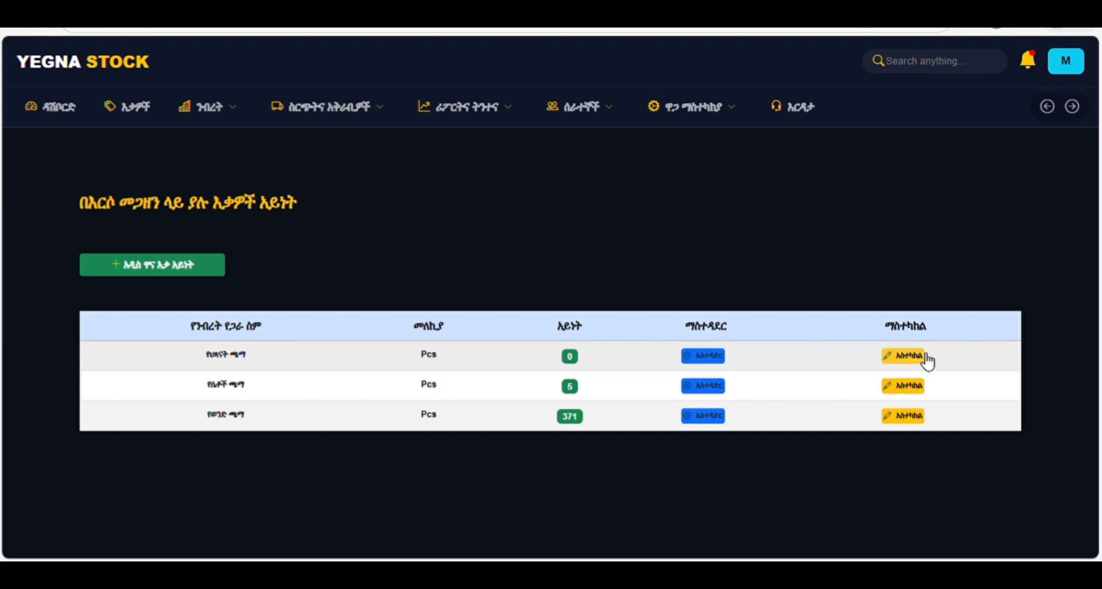
- Reopen የህጻናት ጫማ's variant form and accept the autofilled name ጫማ and code 00674
click(701, 355)
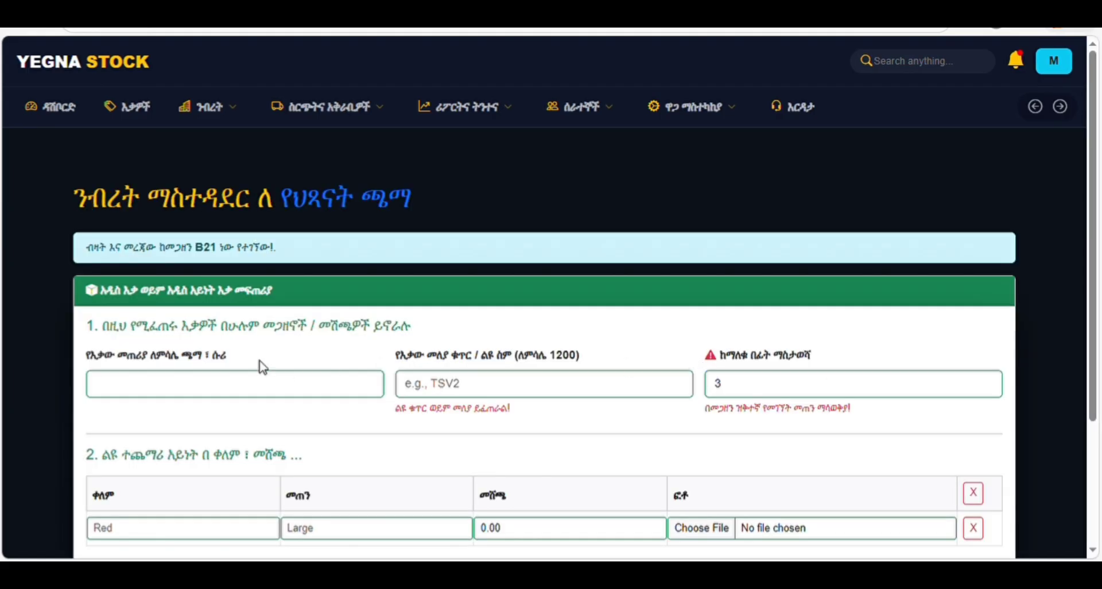
scroll(252, 253, down, 2)
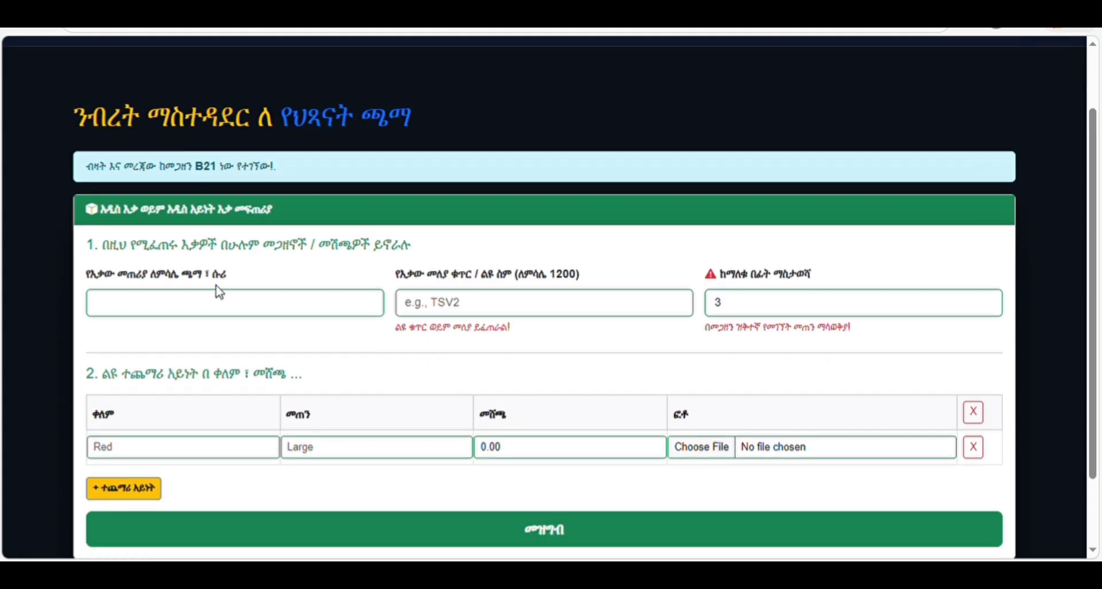
click(184, 304)
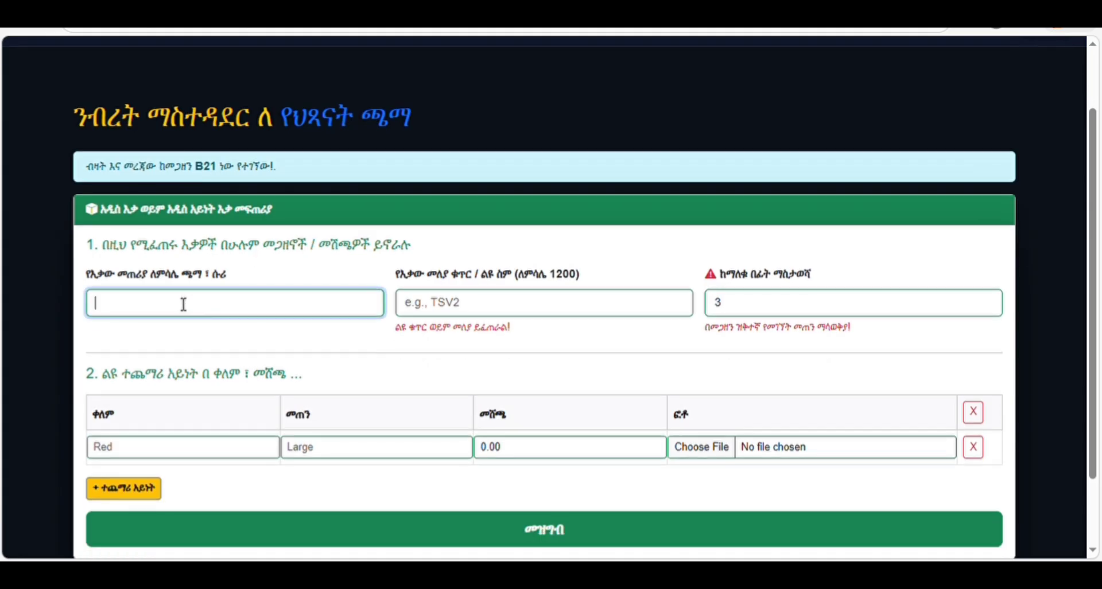
click(177, 376)
drag(449, 313, 400, 310)
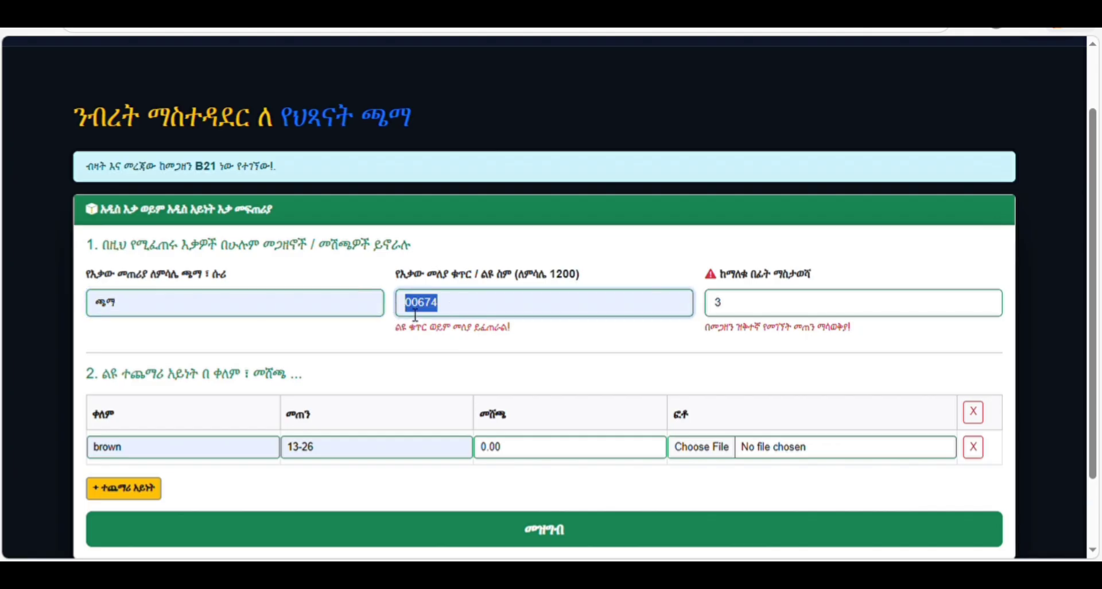
- Set the low-stock alert level to 10 and check the brown colour entry
click(734, 314)
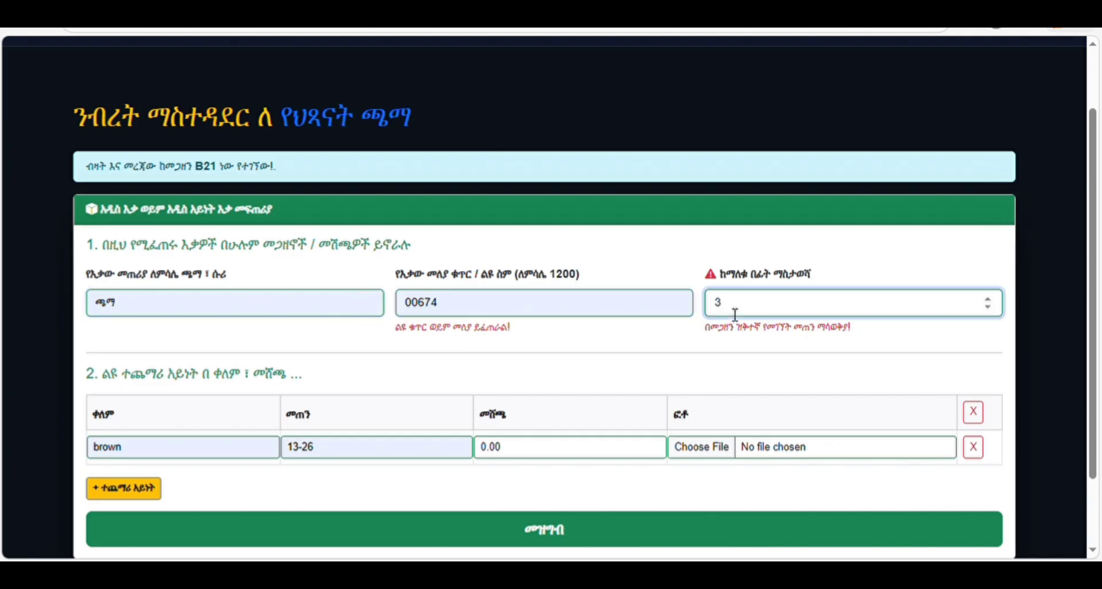
key(BackSpace)
text(10)
drag(1089, 459, 1097, 524)
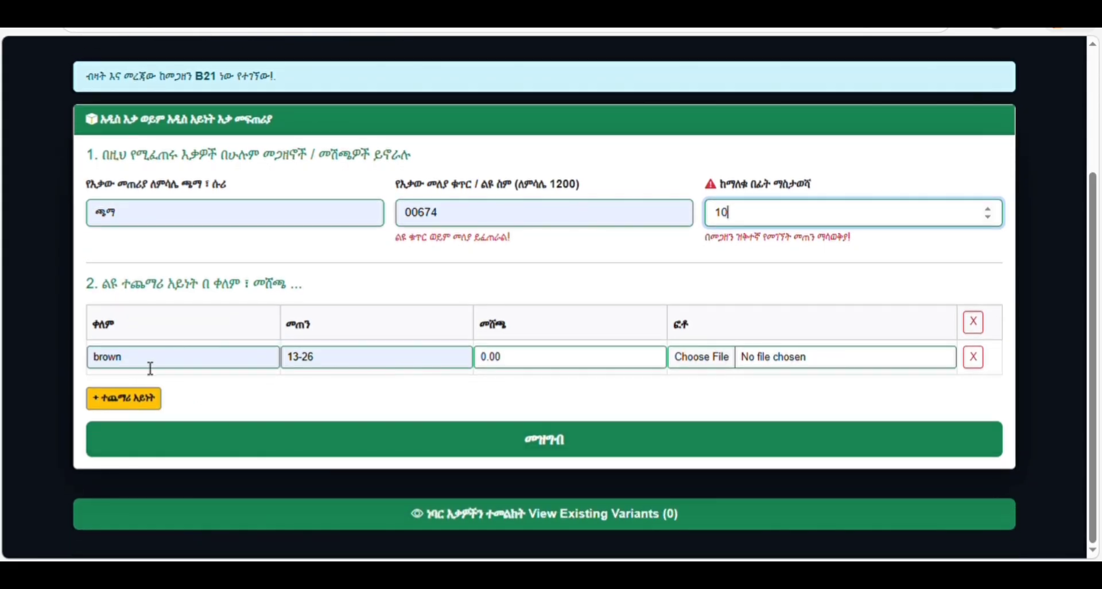
drag(122, 358, 85, 369)
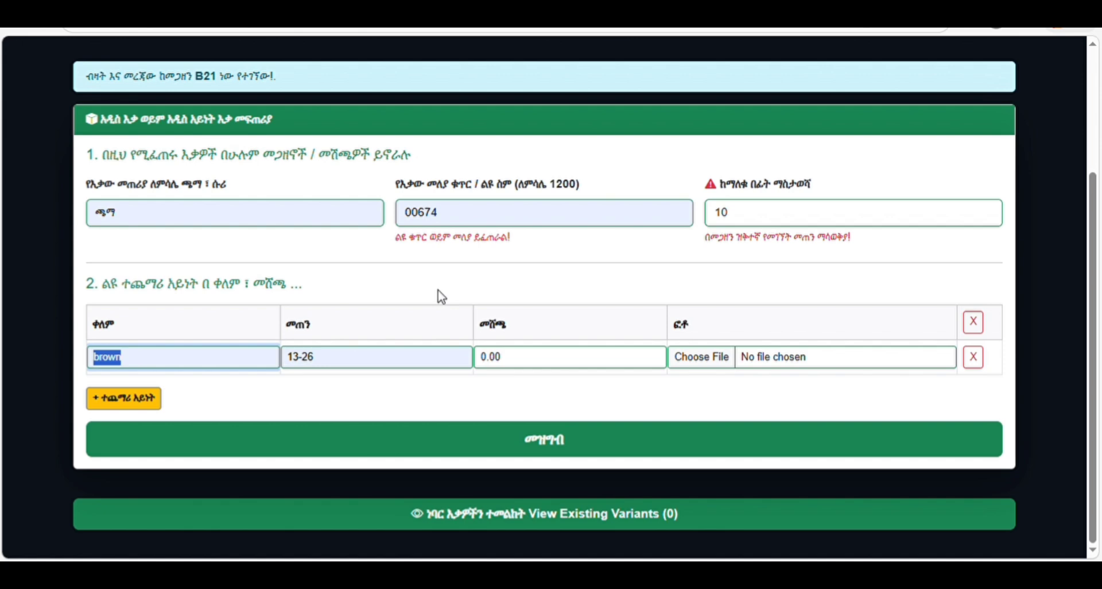
scroll(319, 143, up, 3)
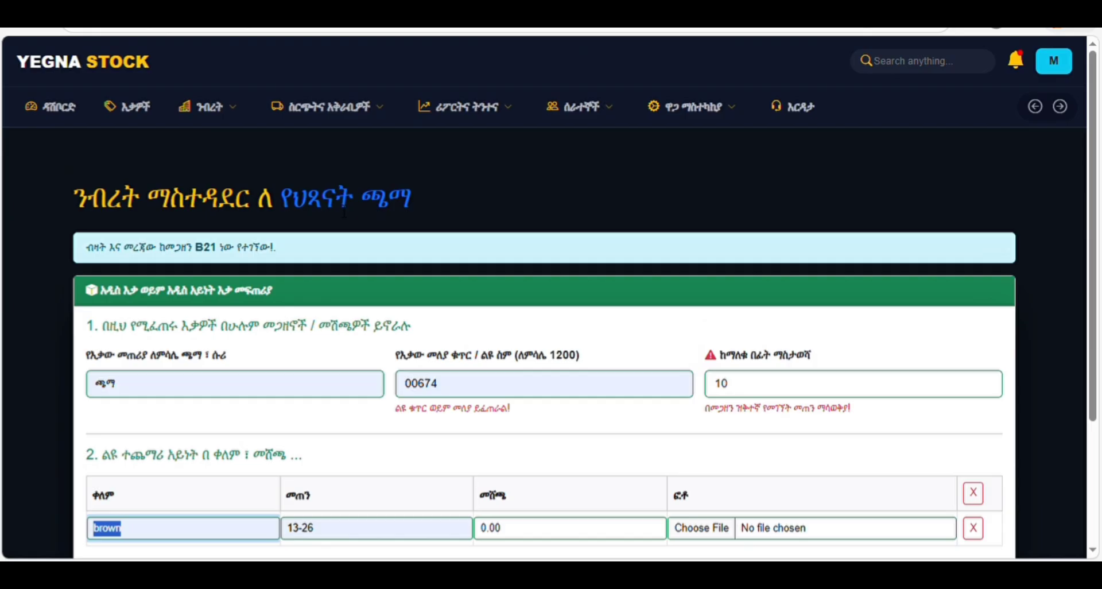
- Check the code 00674 and brown colour, then add two more variant rows
double_click(445, 389)
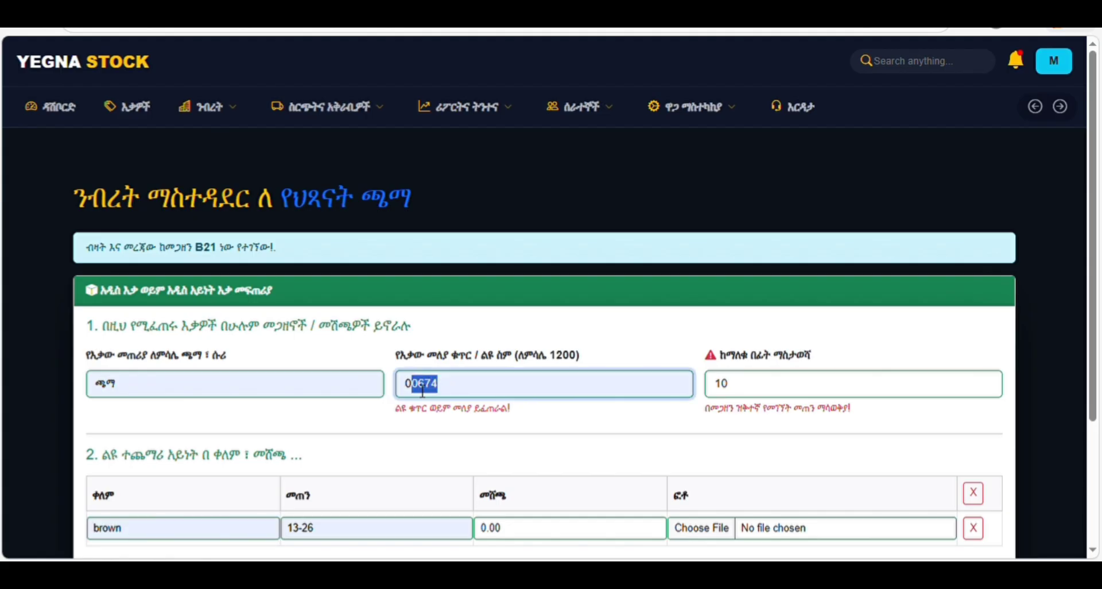
scroll(1096, 345, down, 2)
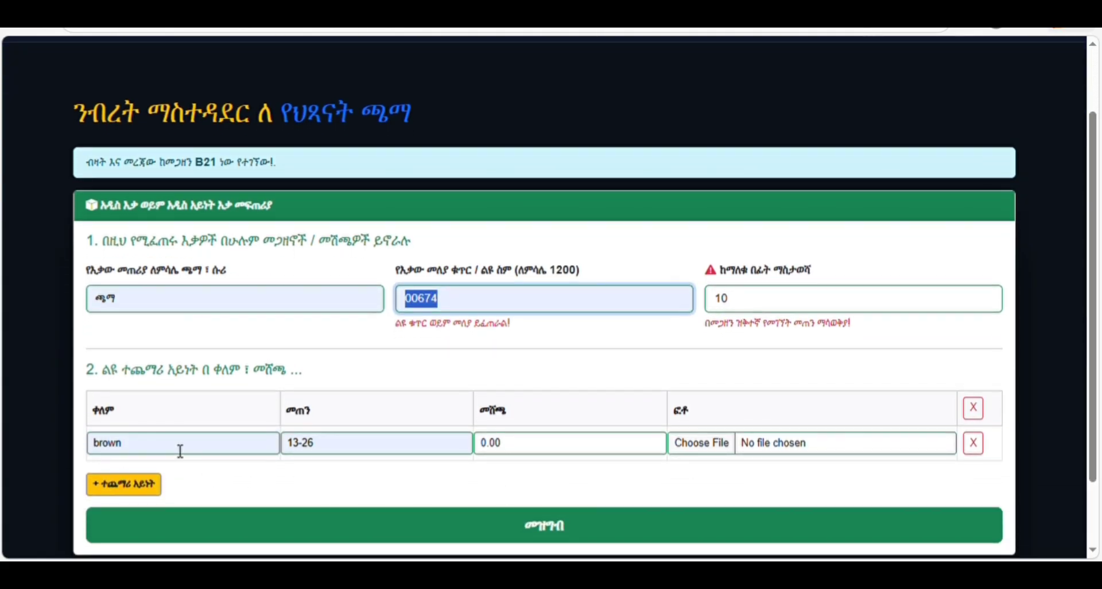
double_click(118, 448)
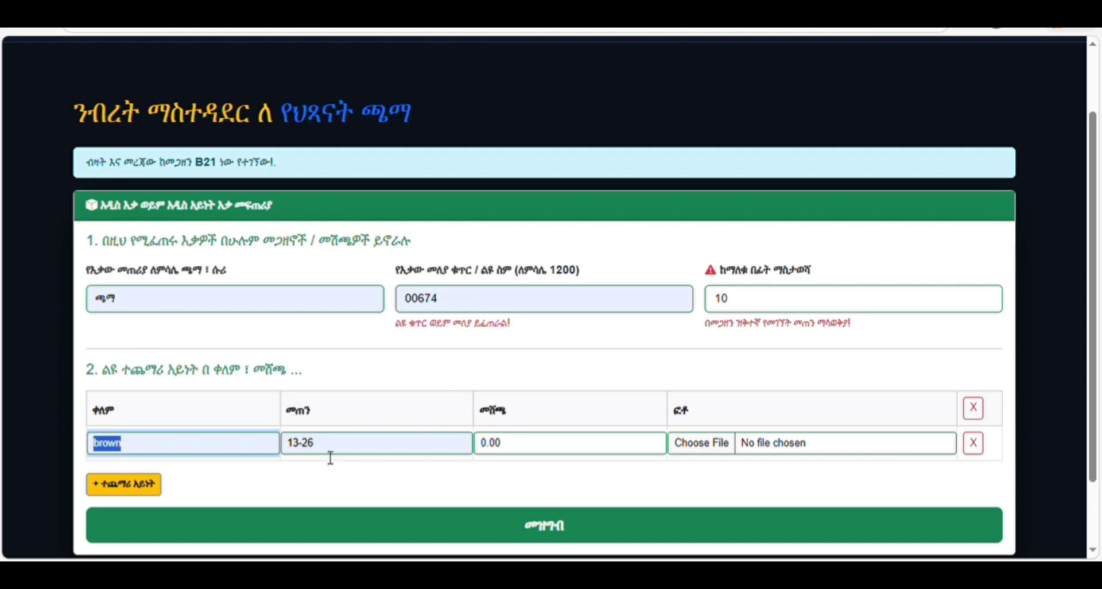
click(146, 489)
click(145, 521)
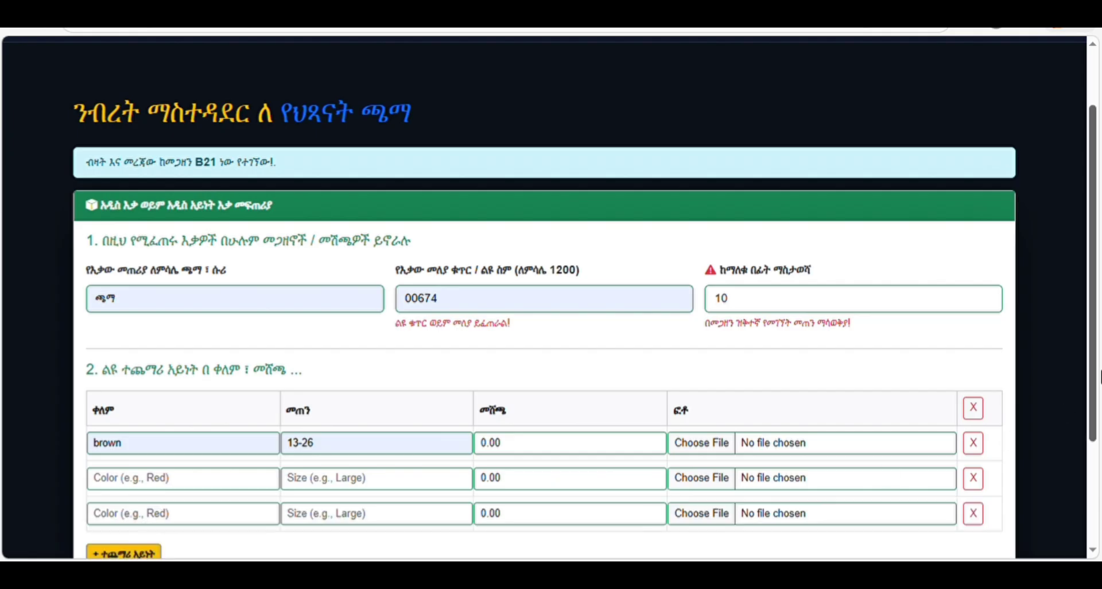
- Remove the two empty extra variant rows, keeping only the brown 13-26 row
scroll(1091, 354, down, 2)
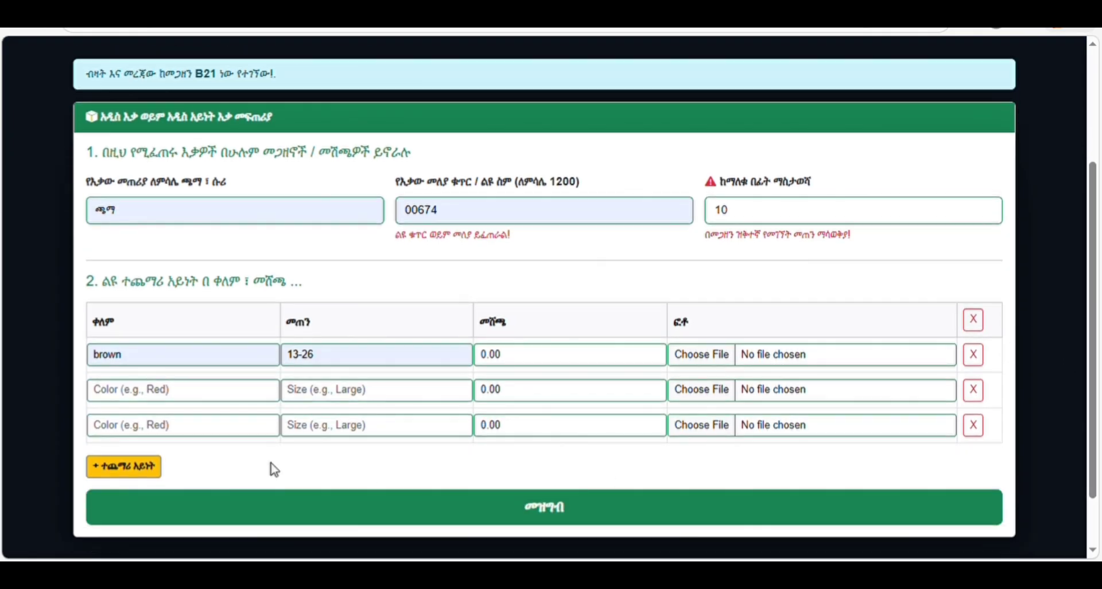
click(148, 430)
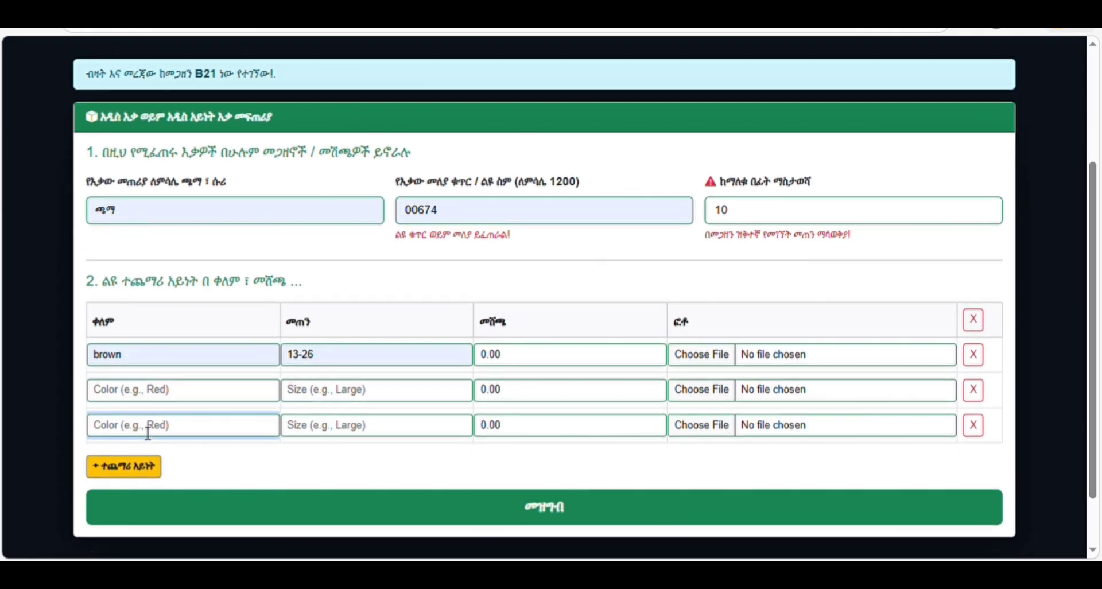
click(332, 396)
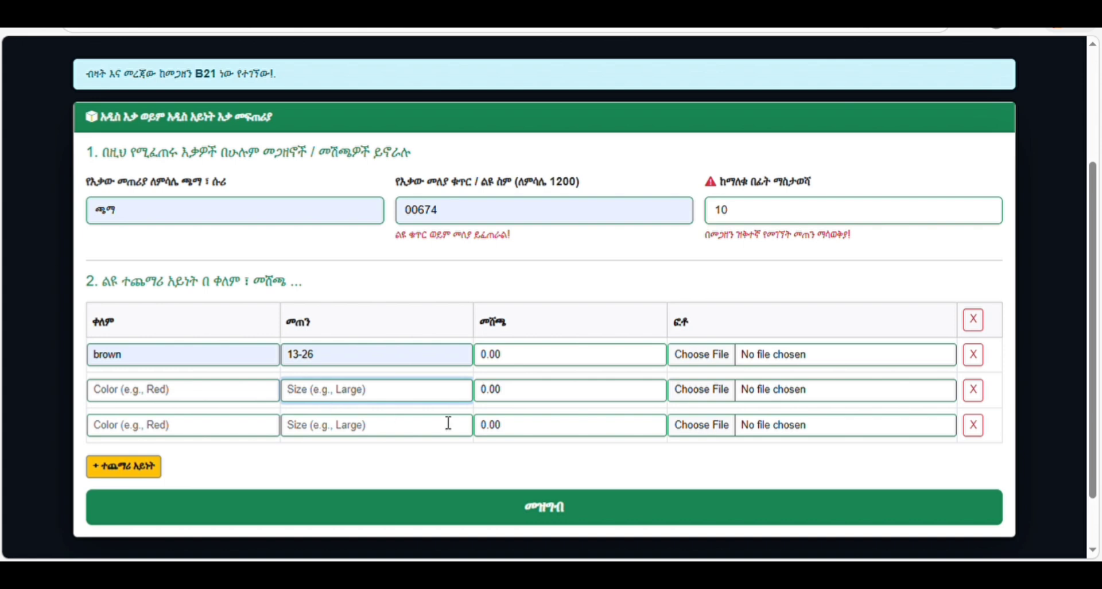
click(640, 363)
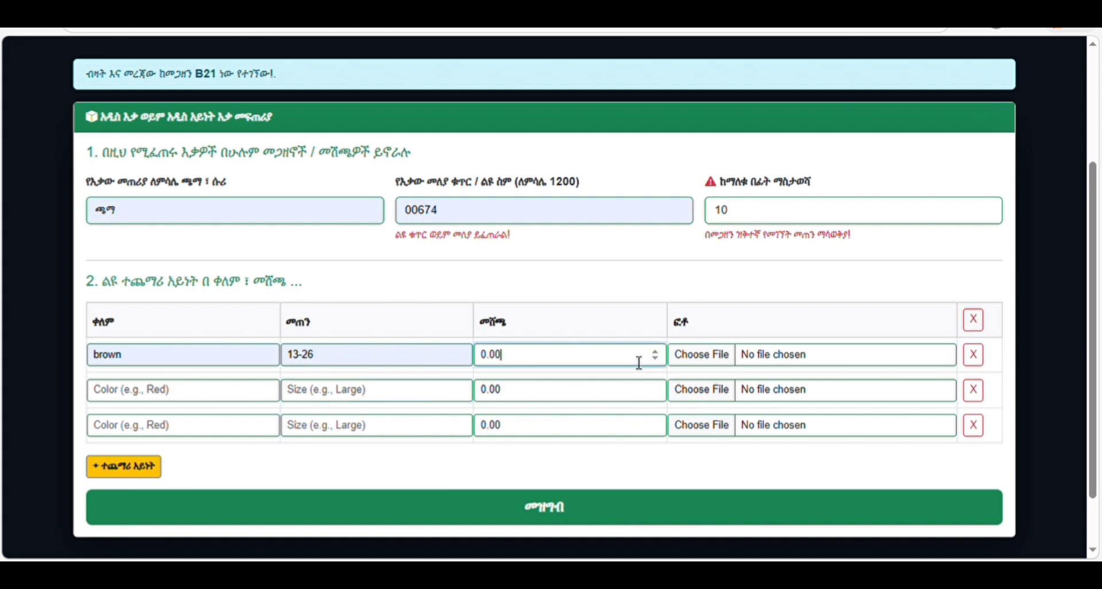
click(541, 404)
click(541, 402)
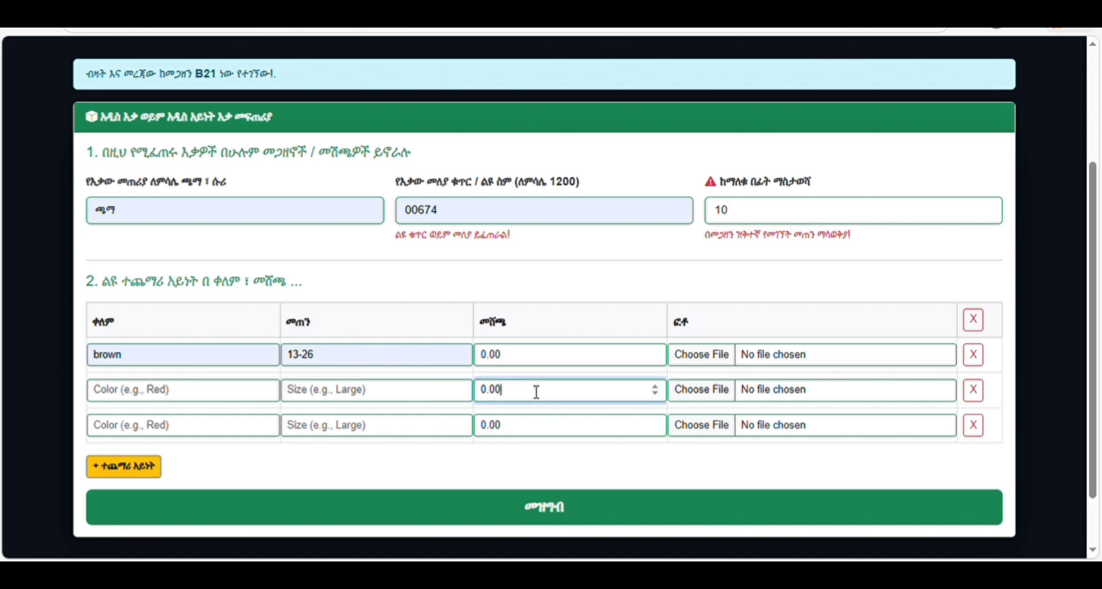
click(974, 391)
click(974, 392)
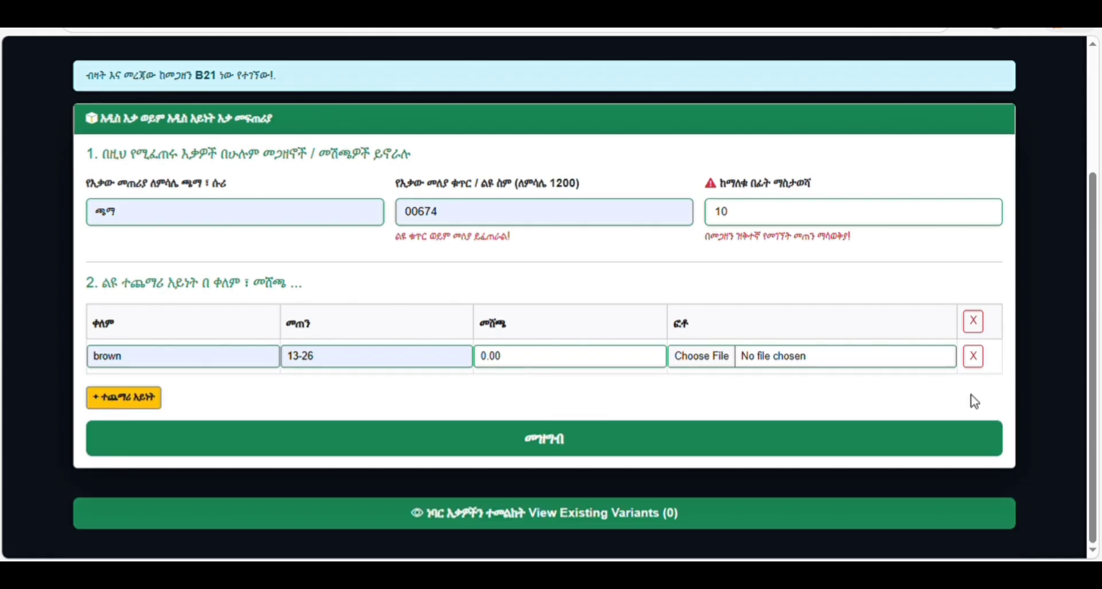
- Price the brown 13-26 variant at 5,000 and save it
drag(516, 360, 485, 360)
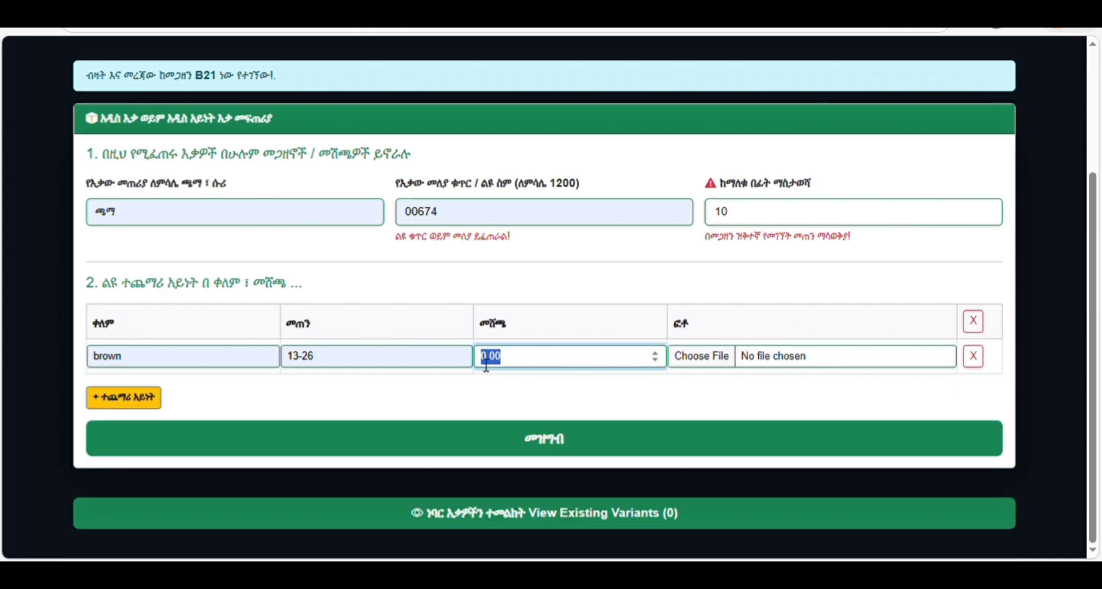
text(5000)
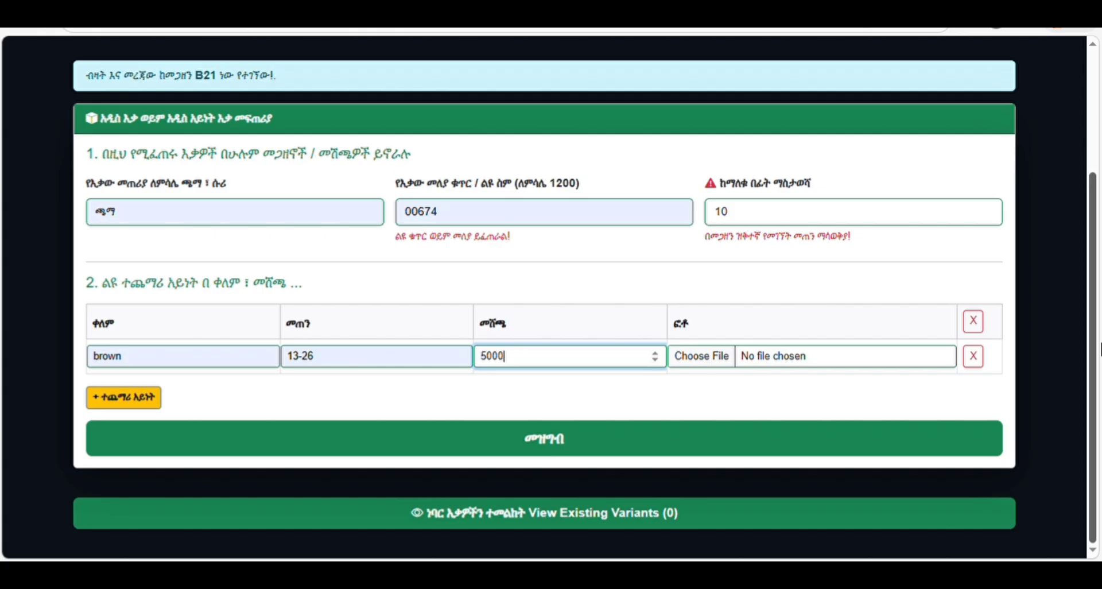
click(694, 355)
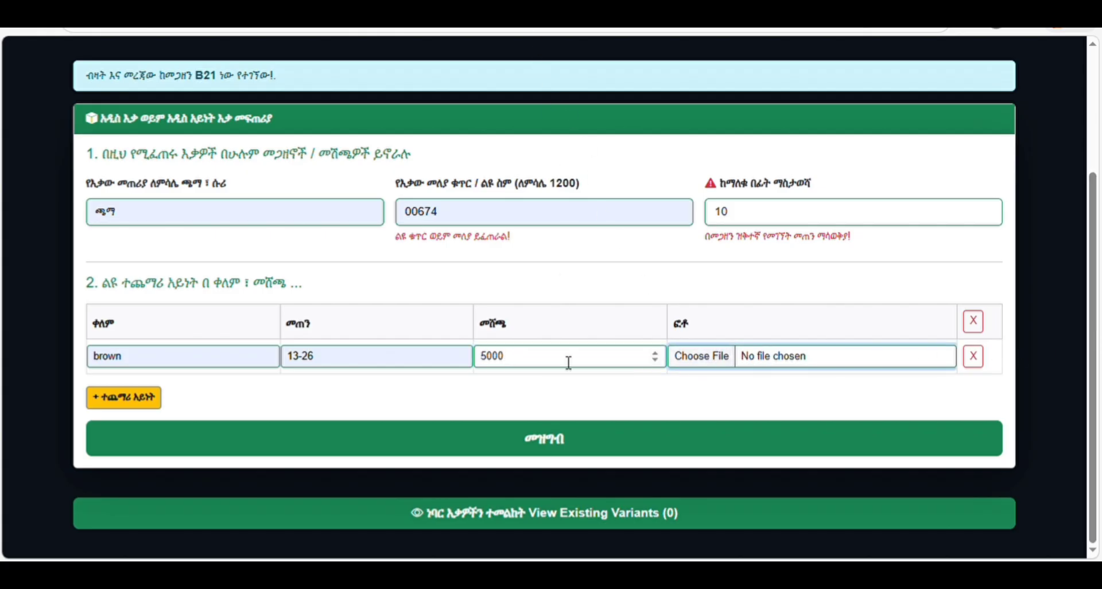
click(554, 443)
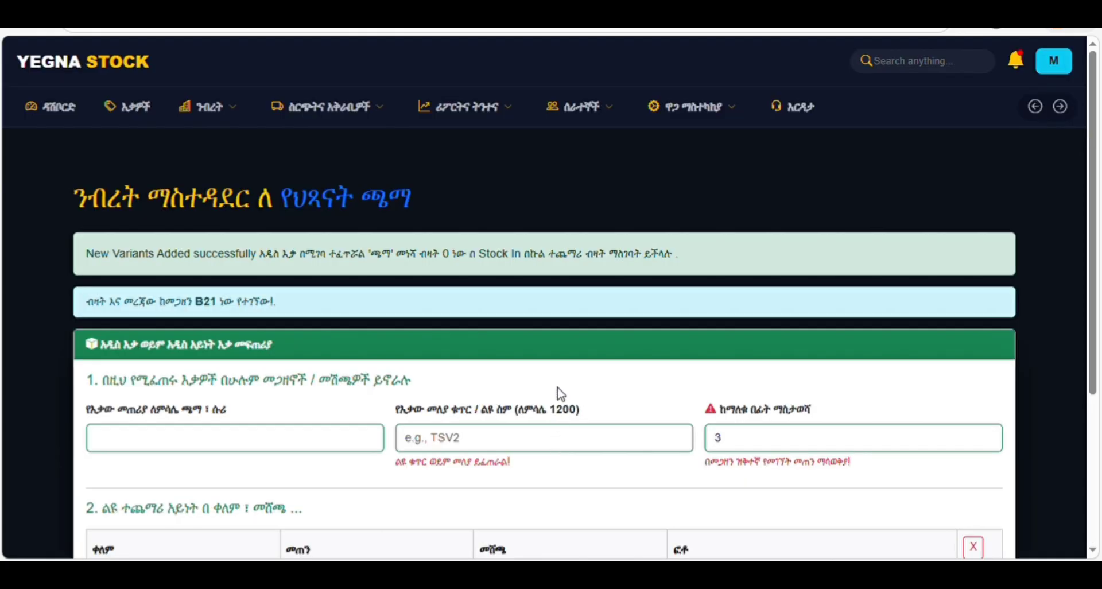
- Preview the saved brown variant's card in the existing variants list
scroll(275, 247, down, 3)
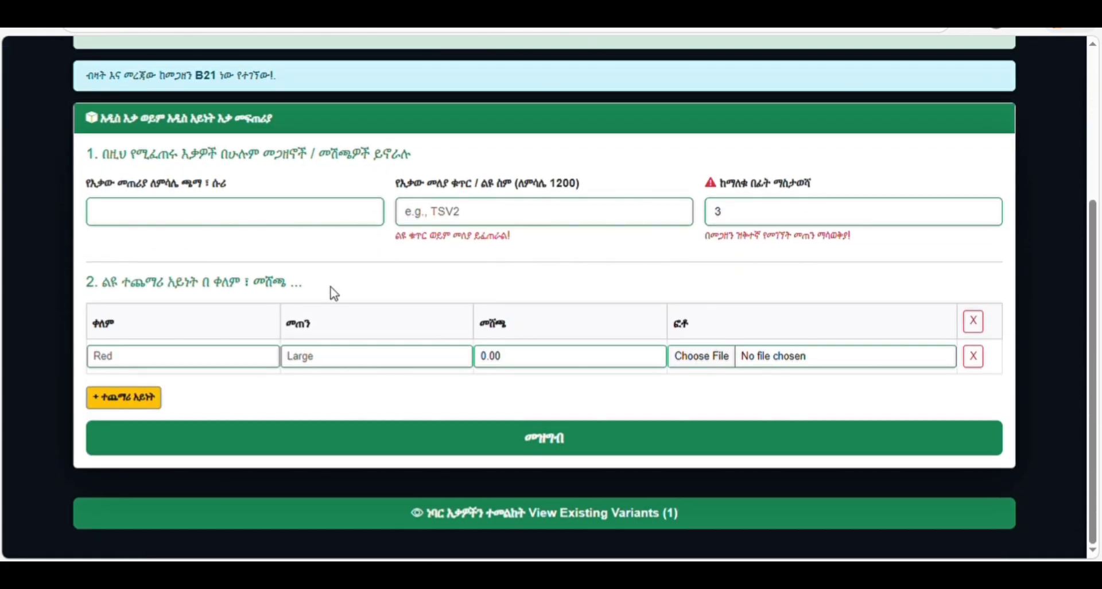
click(629, 514)
scroll(704, 383, up, 2)
scroll(704, 383, down, 2)
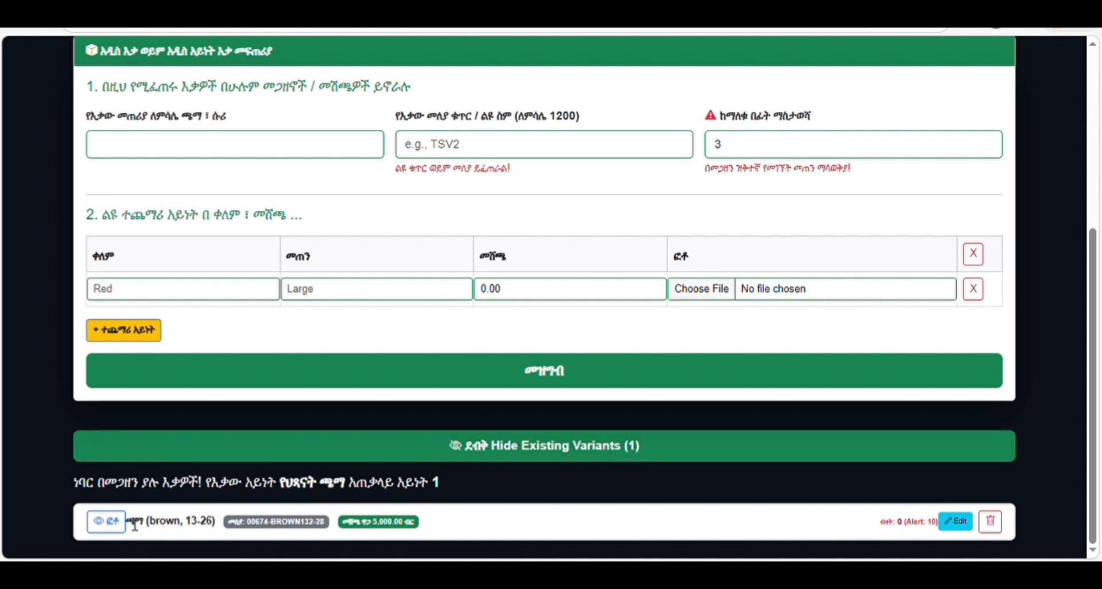
click(110, 519)
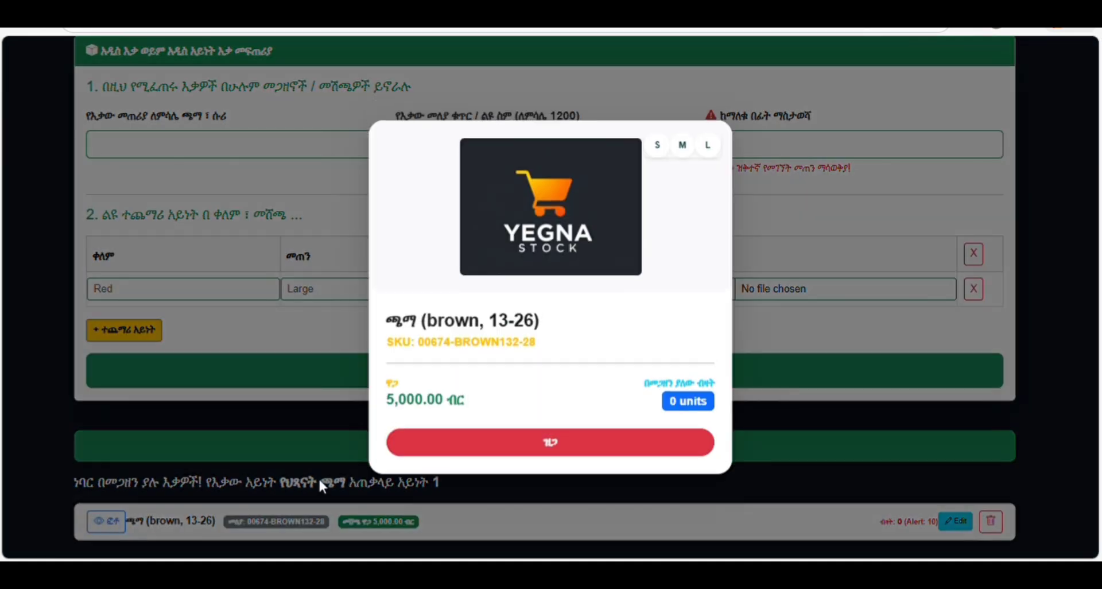
click(893, 325)
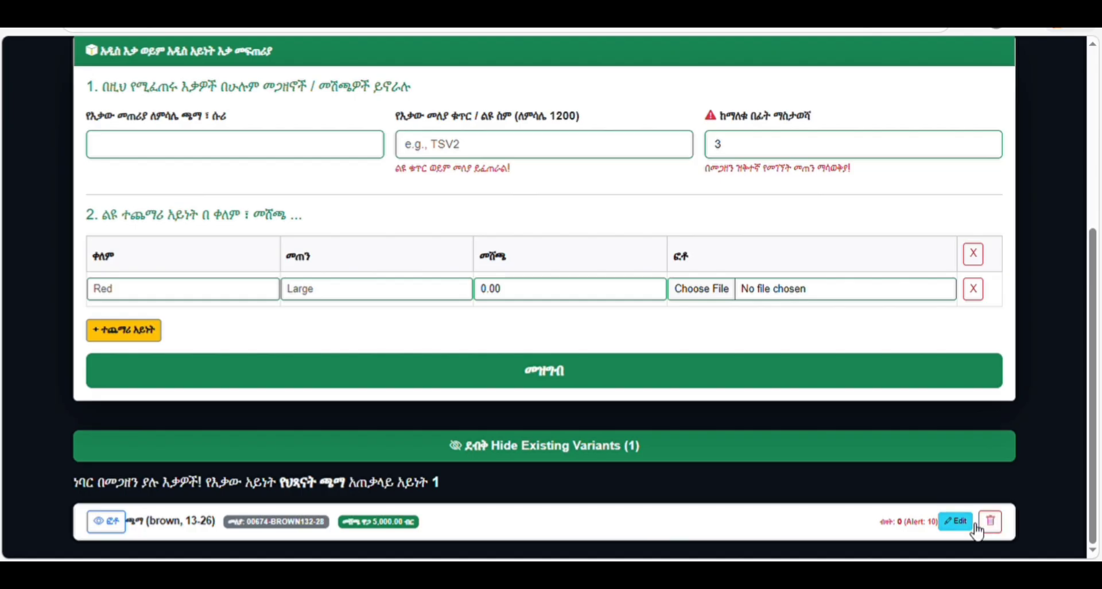
- Edit variant 00674-BROWN132-28, replacing 'brown' with 'red' in its name
click(950, 533)
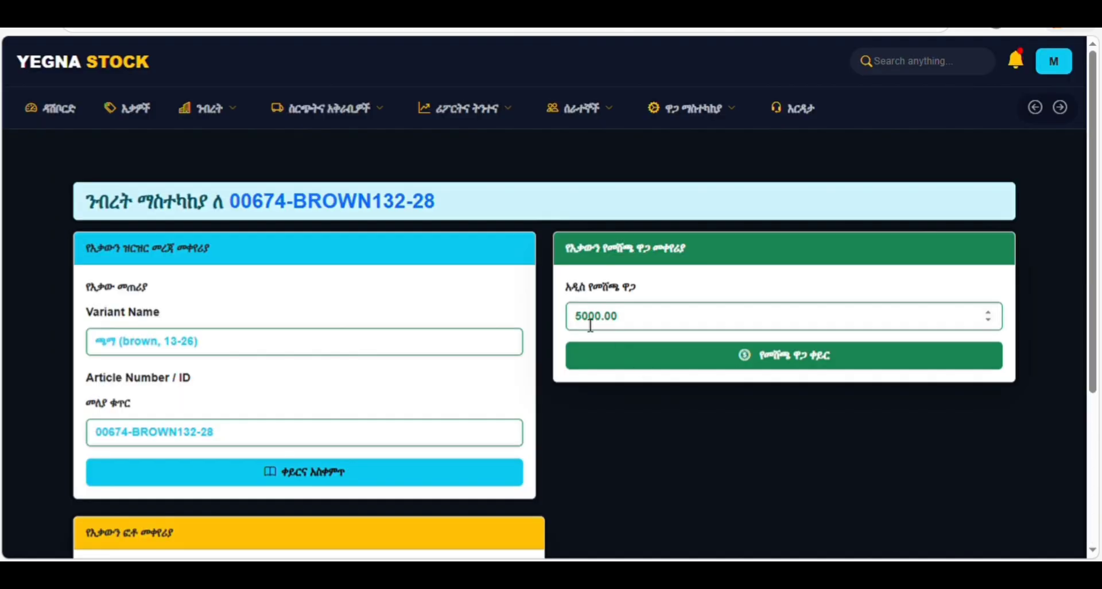
scroll(469, 303, down, 3)
scroll(469, 303, up, 3)
click(192, 349)
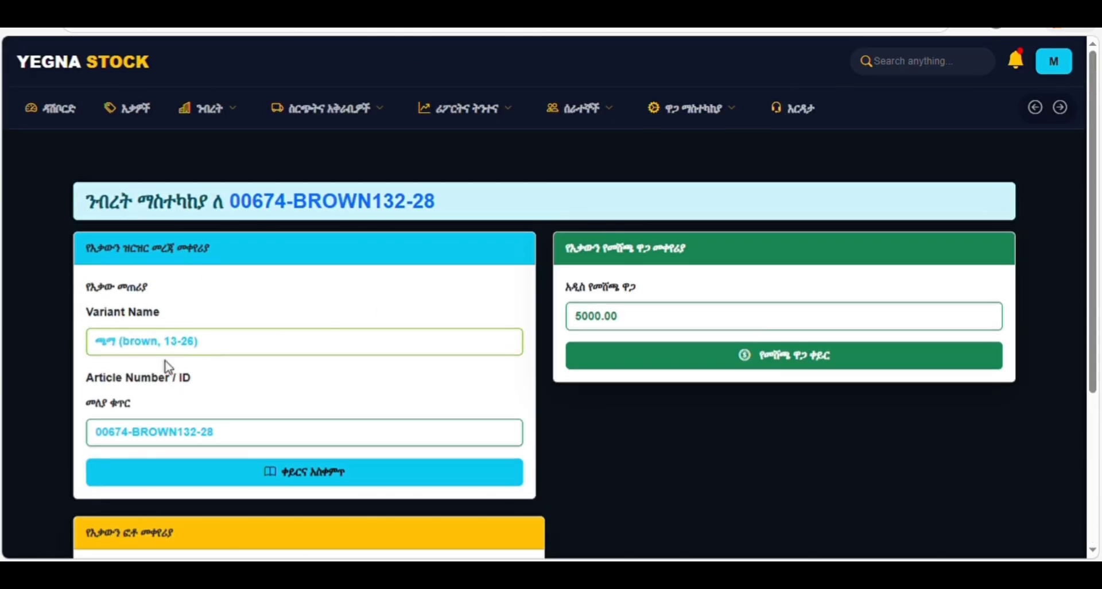
double_click(143, 347)
text(red)
- Change the variant's selling price to 5050.00
click(595, 317)
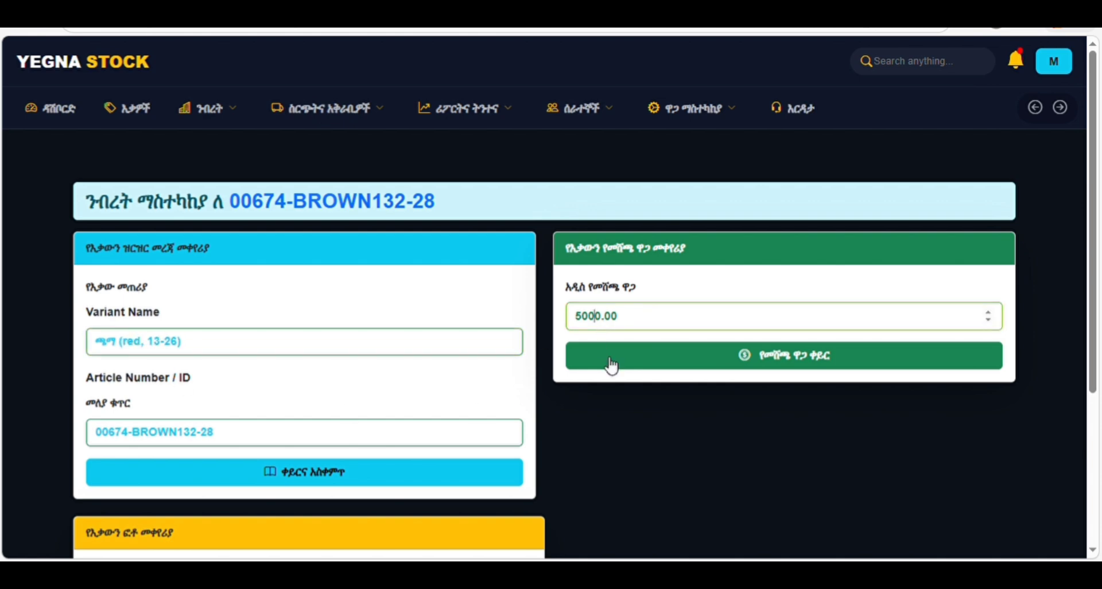
key(BackSpace)
text(5)
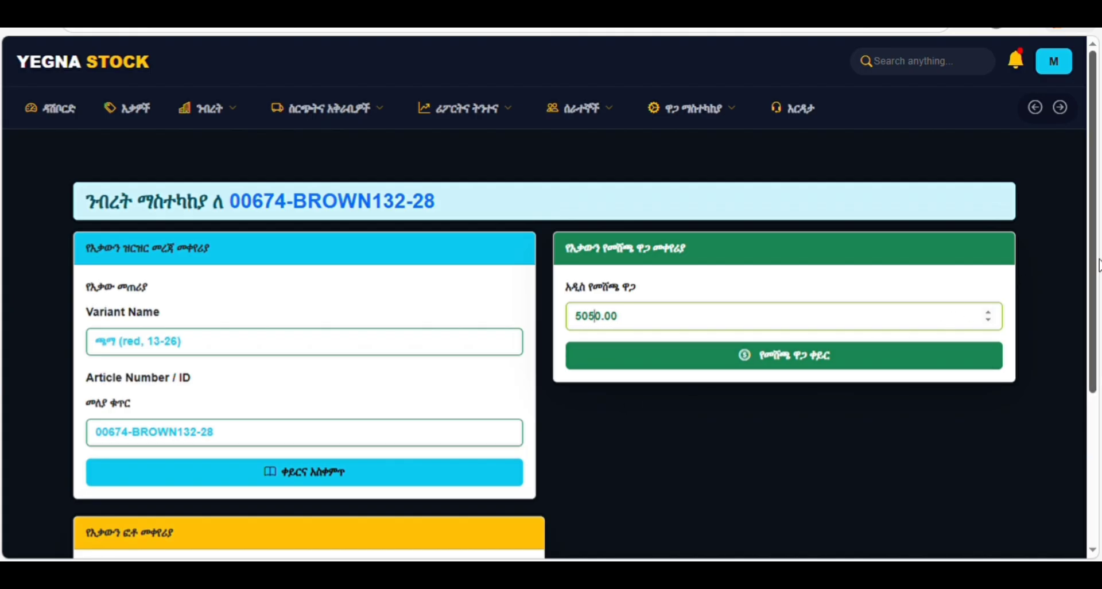
scroll(1098, 265, down, 4)
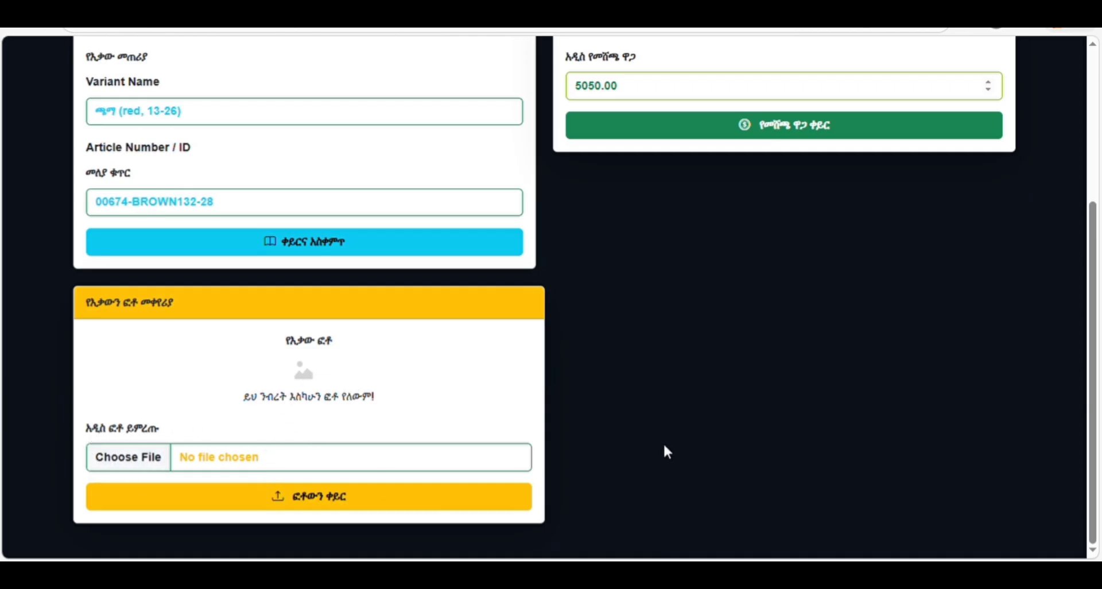
scroll(768, 308, up, 1)
scroll(769, 304, up, 1)
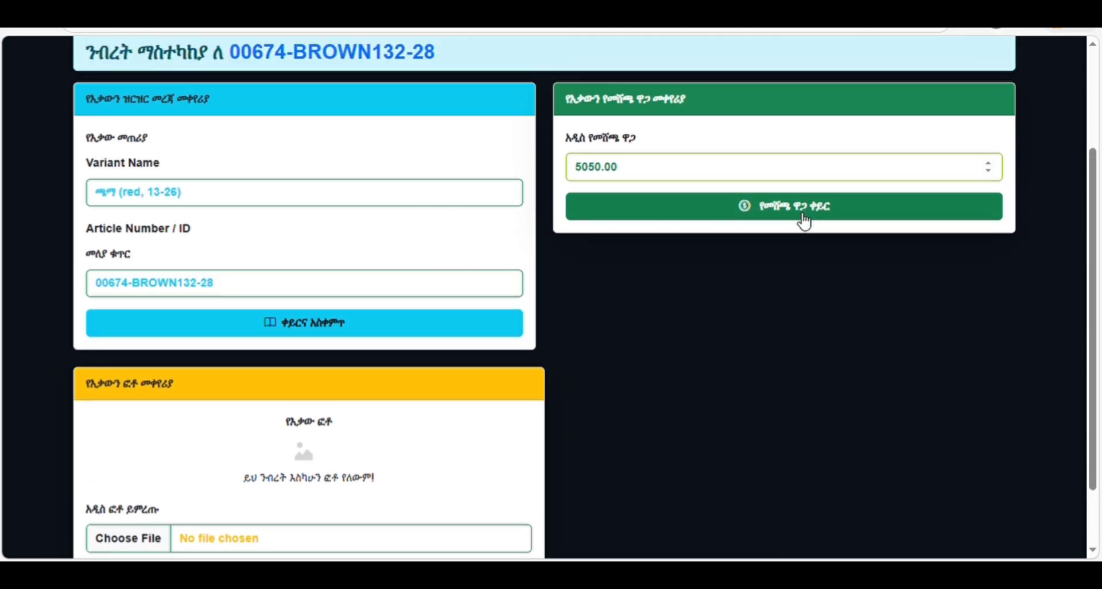
scroll(526, 319, up, 3)
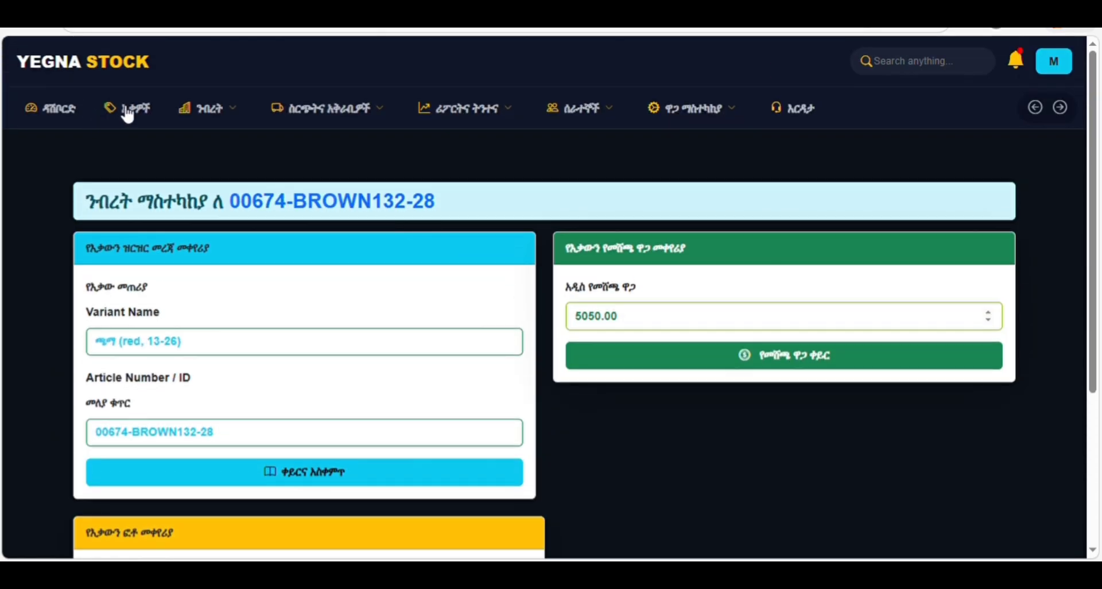
- Try the new store form from the ንብረት menu, then reopen the menu to find stock transfer
click(220, 119)
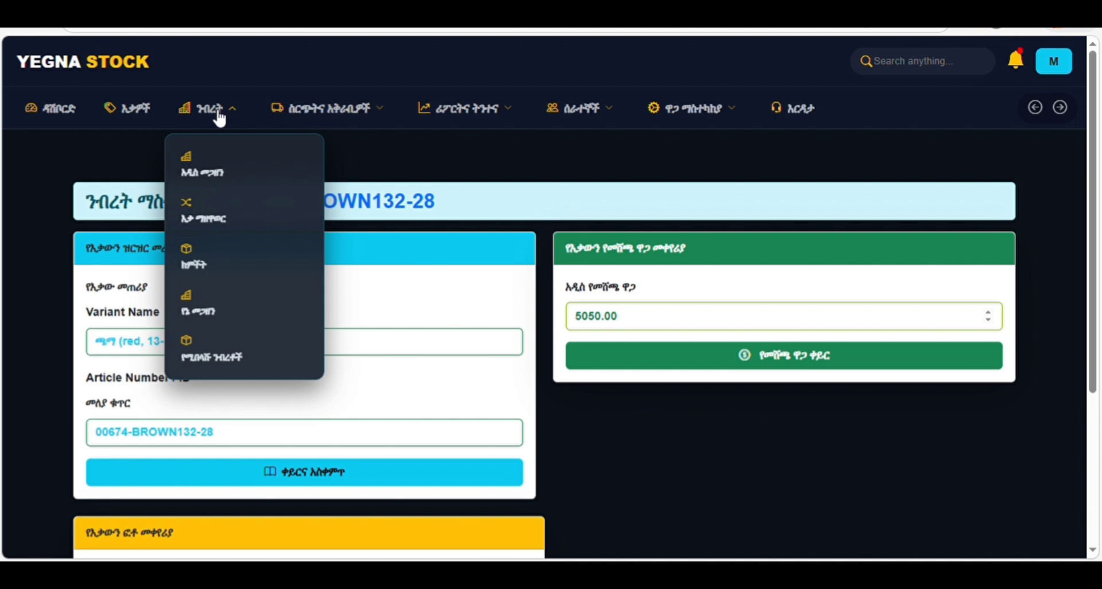
click(194, 162)
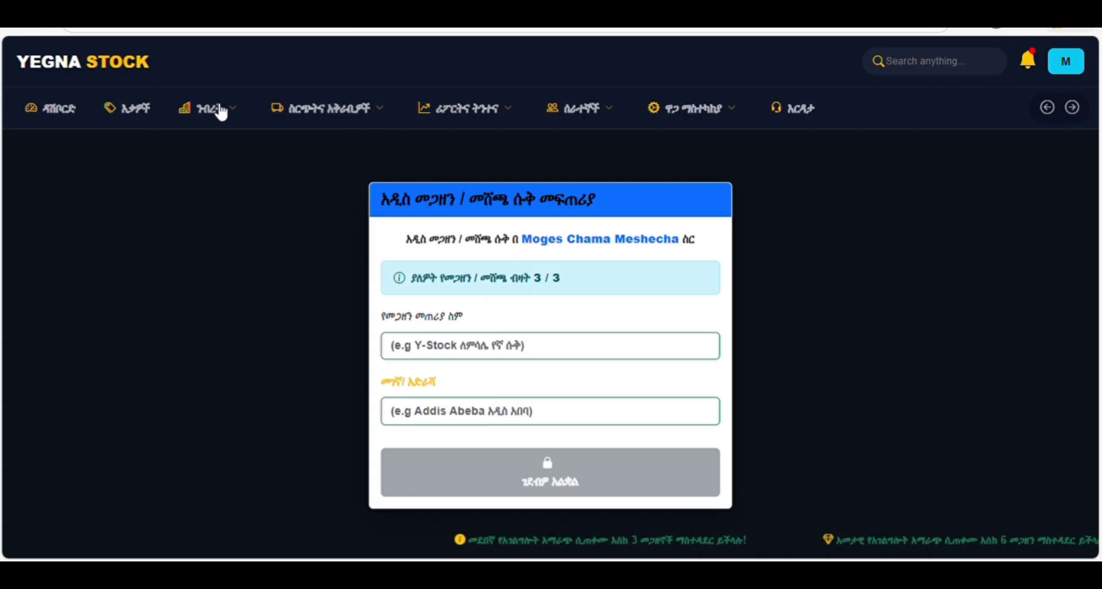
click(198, 110)
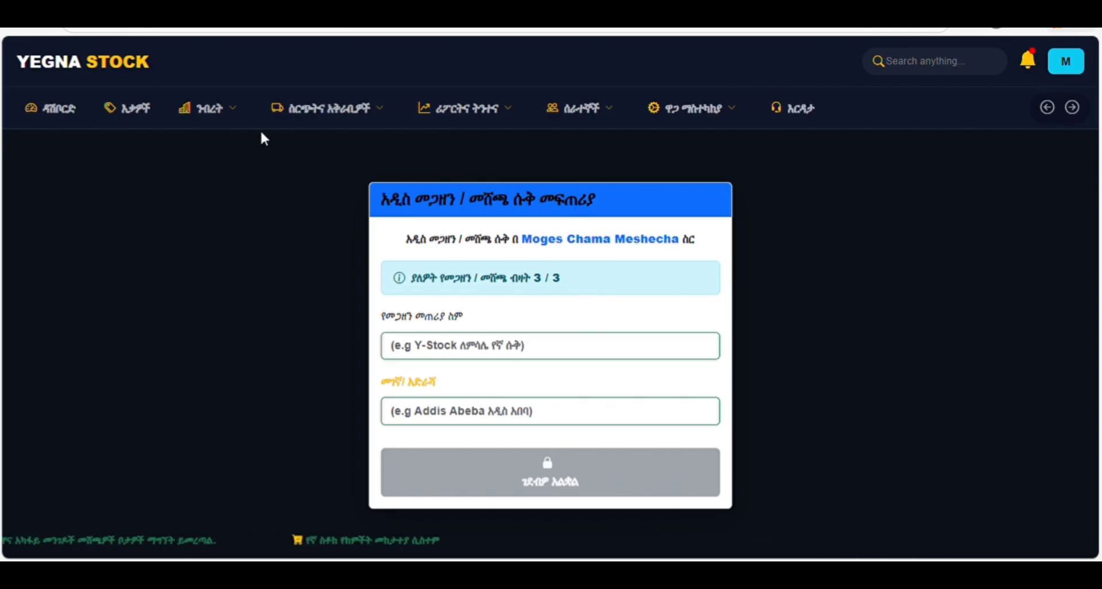
click(204, 110)
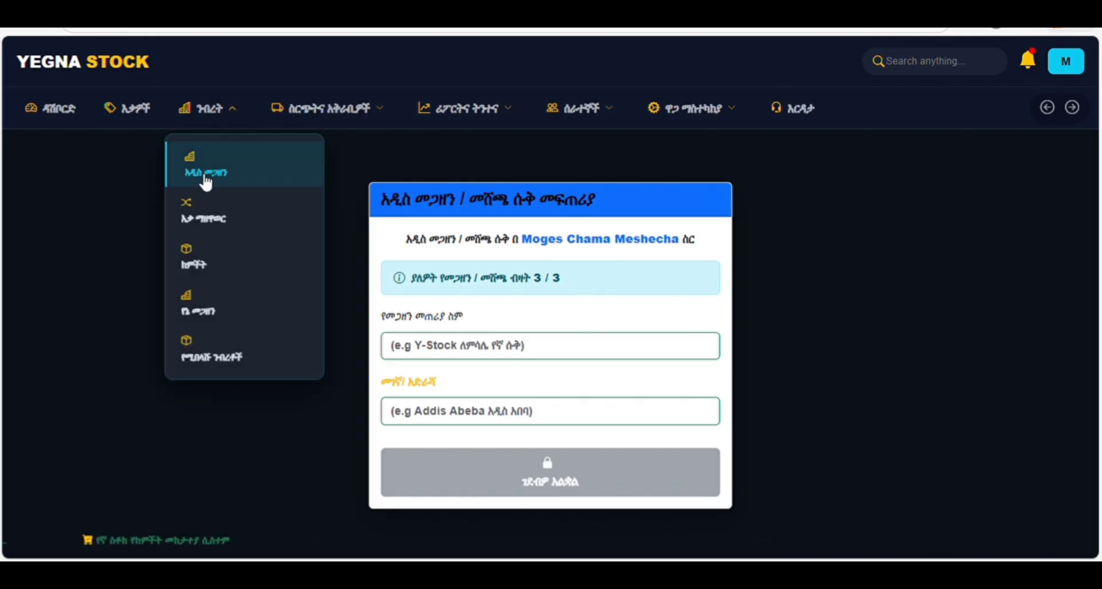
- Open the stock transfer form and choose B21 as the source store
click(212, 228)
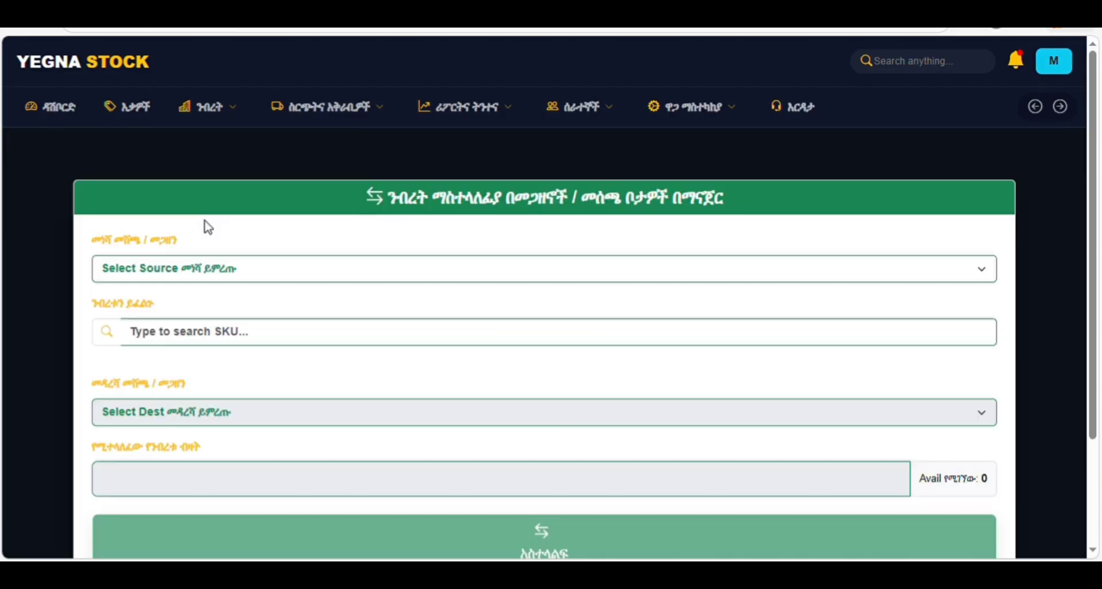
scroll(243, 291, down, 3)
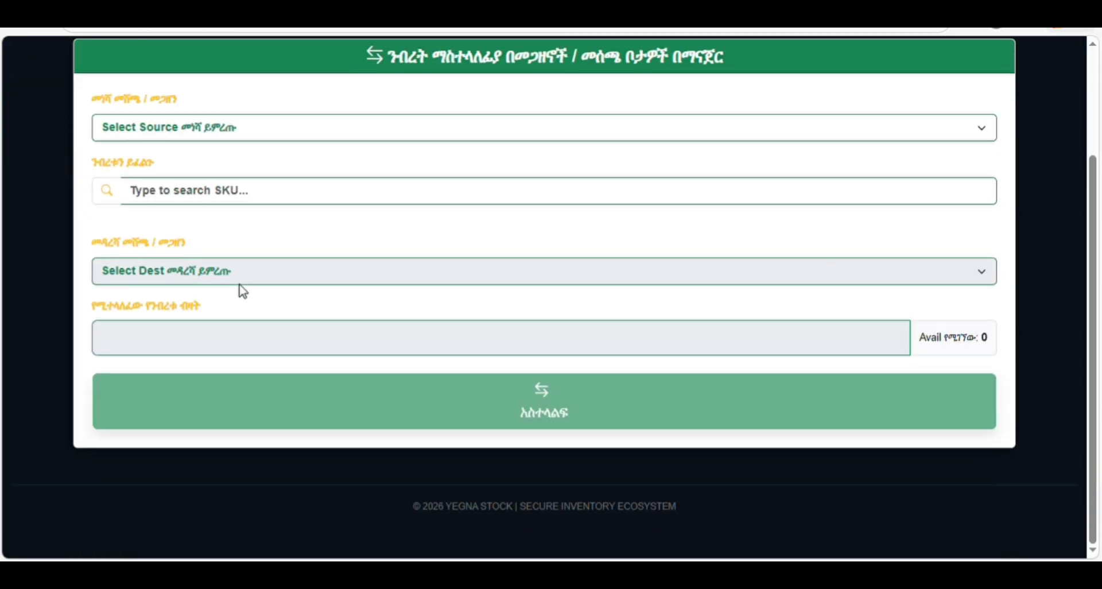
click(209, 127)
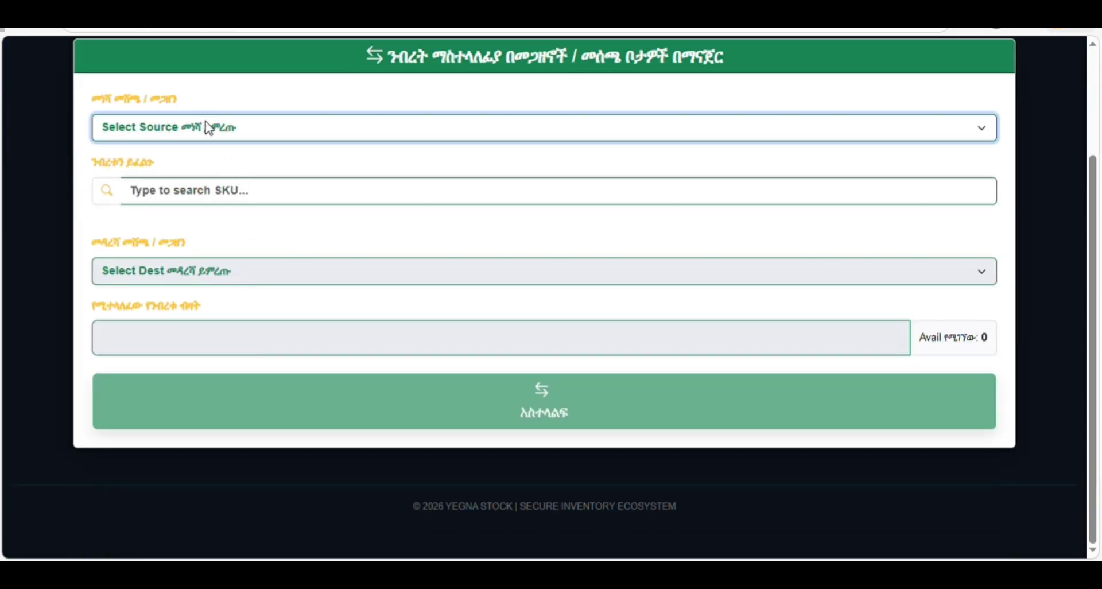
click(155, 190)
click(217, 265)
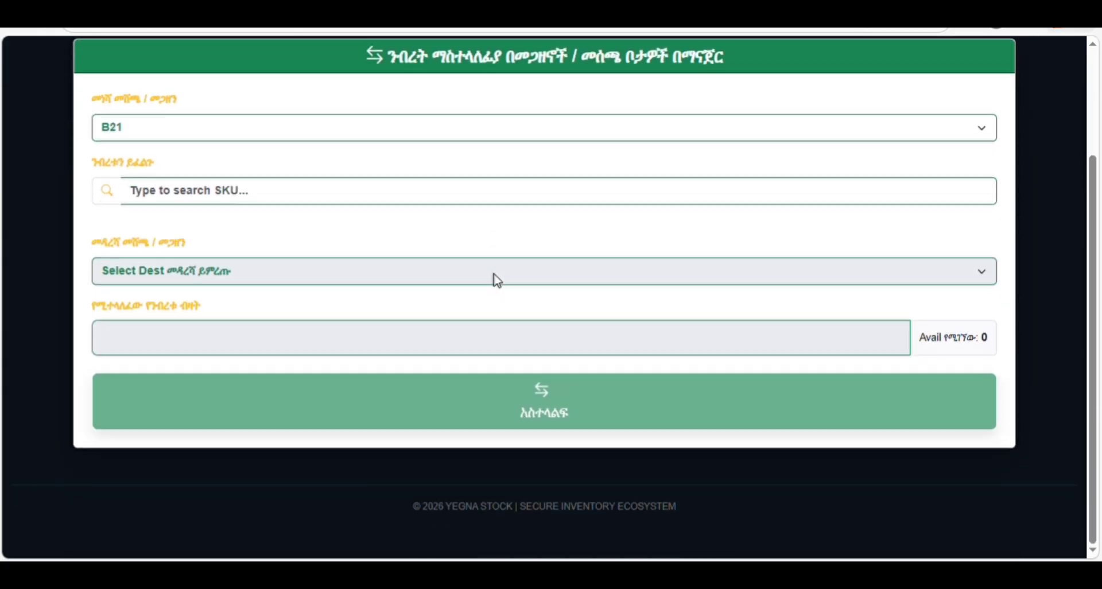
scroll(496, 279, up, 3)
click(207, 114)
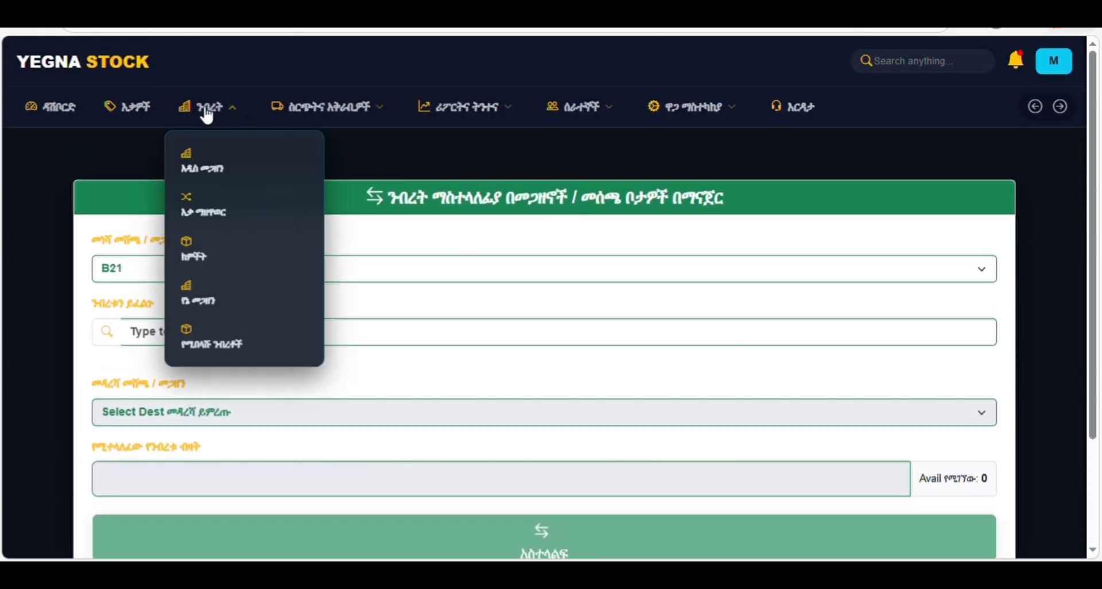
click(200, 256)
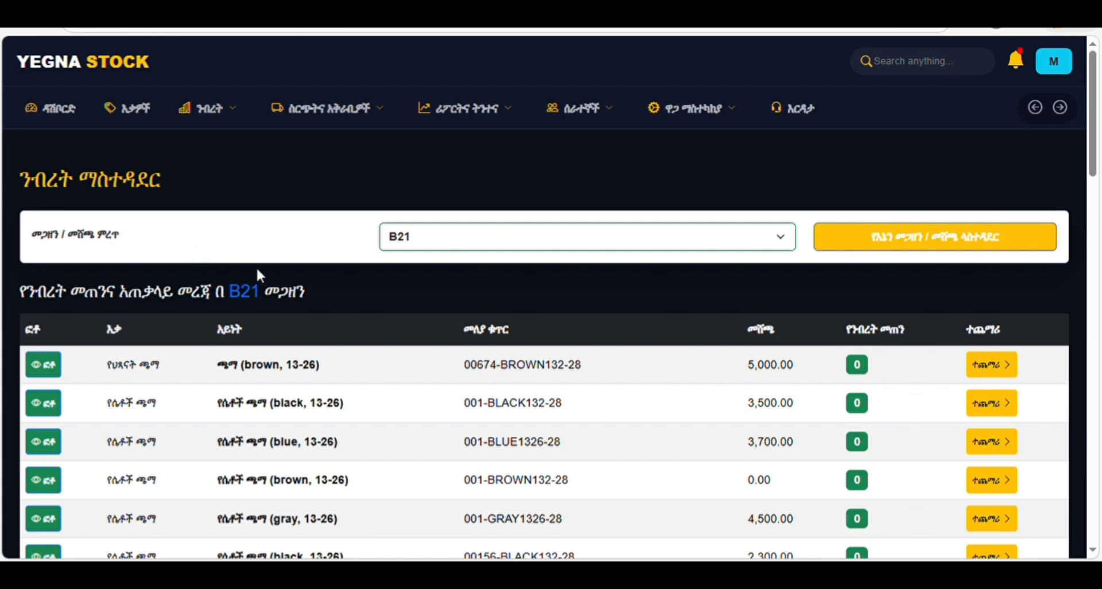
scroll(272, 276, down, 2)
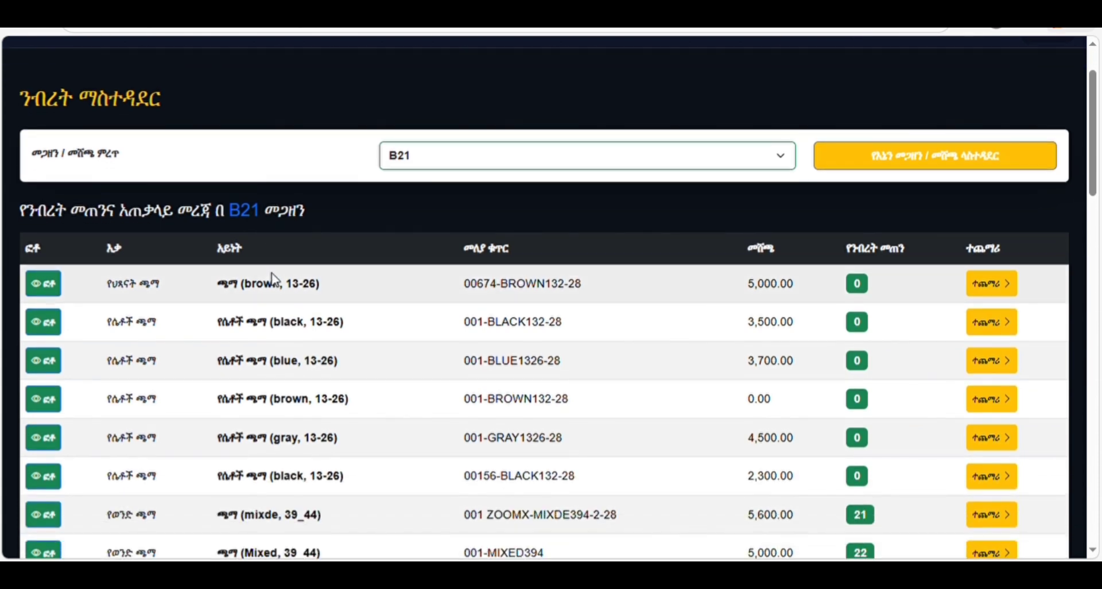
scroll(273, 278, down, 4)
scroll(275, 280, up, 4)
click(426, 163)
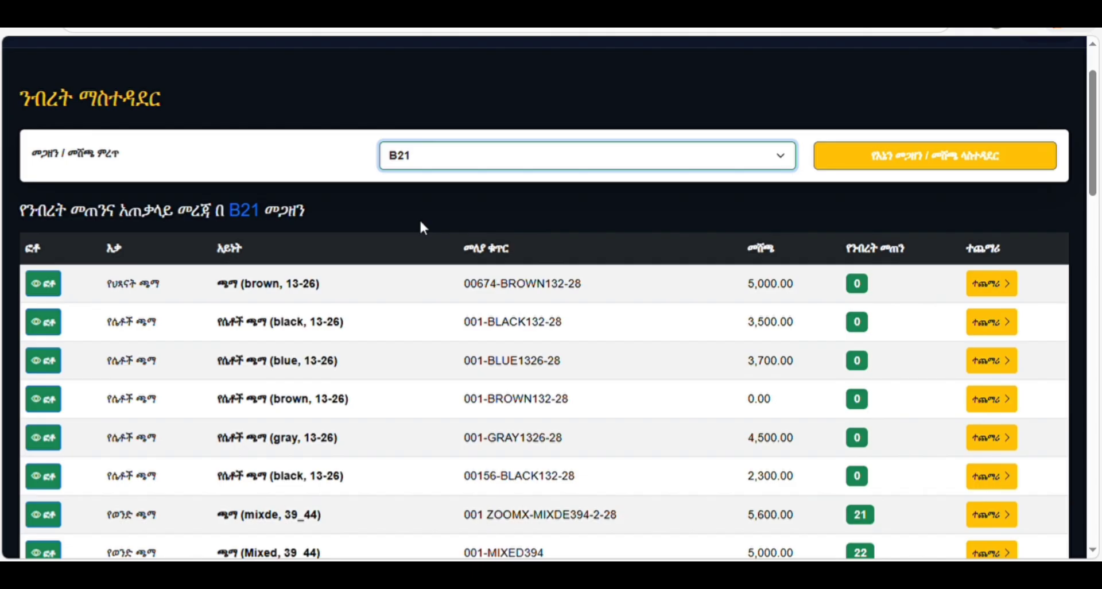
click(419, 218)
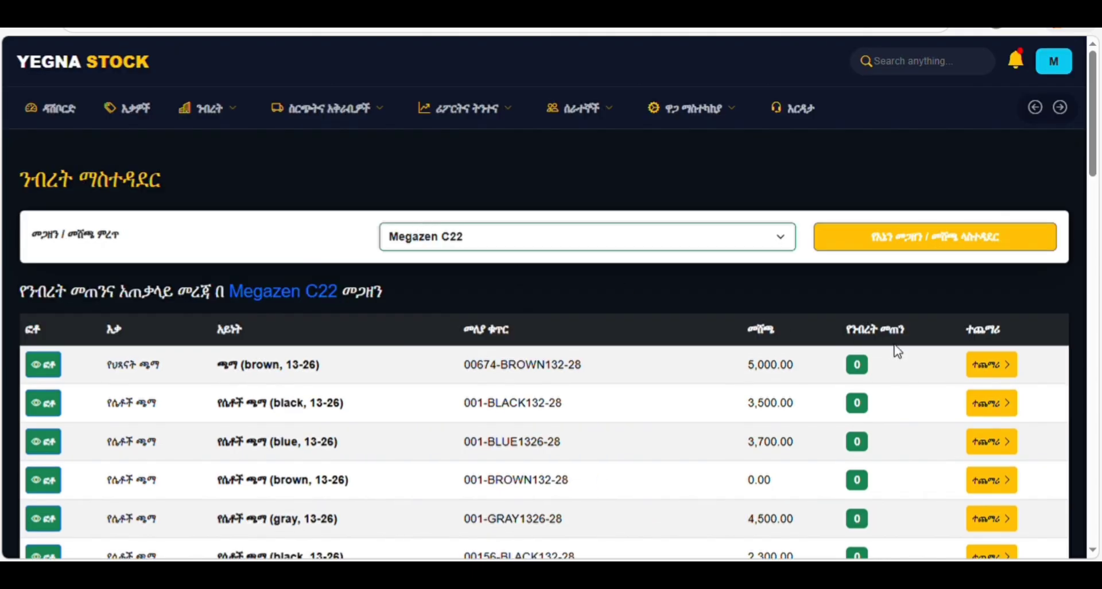
scroll(577, 369, up, 2)
scroll(405, 344, down, 5)
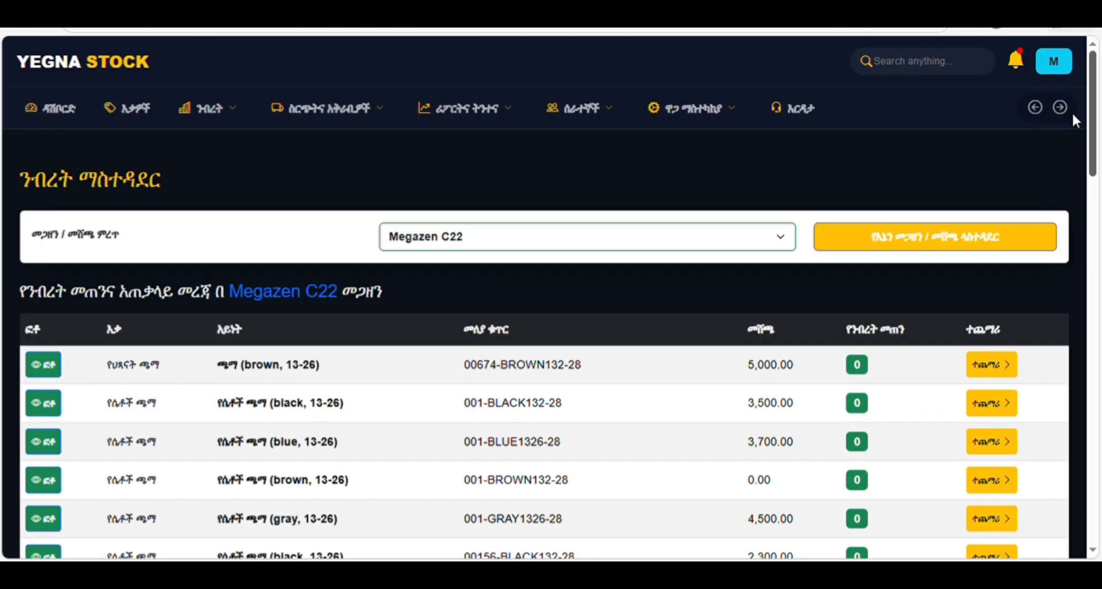
drag(1096, 238, 1100, 194)
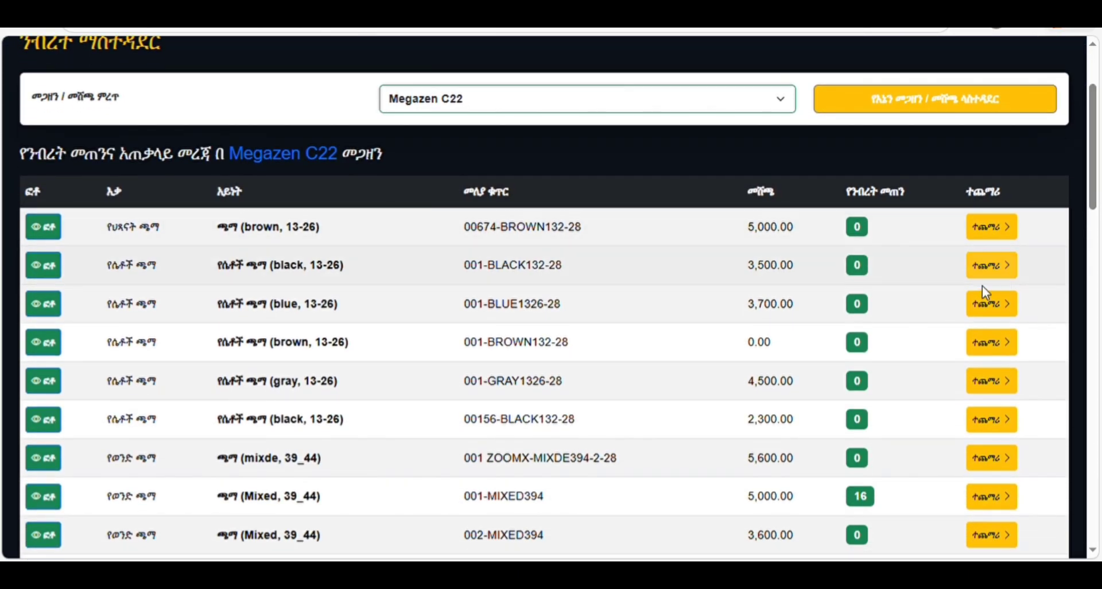
click(454, 98)
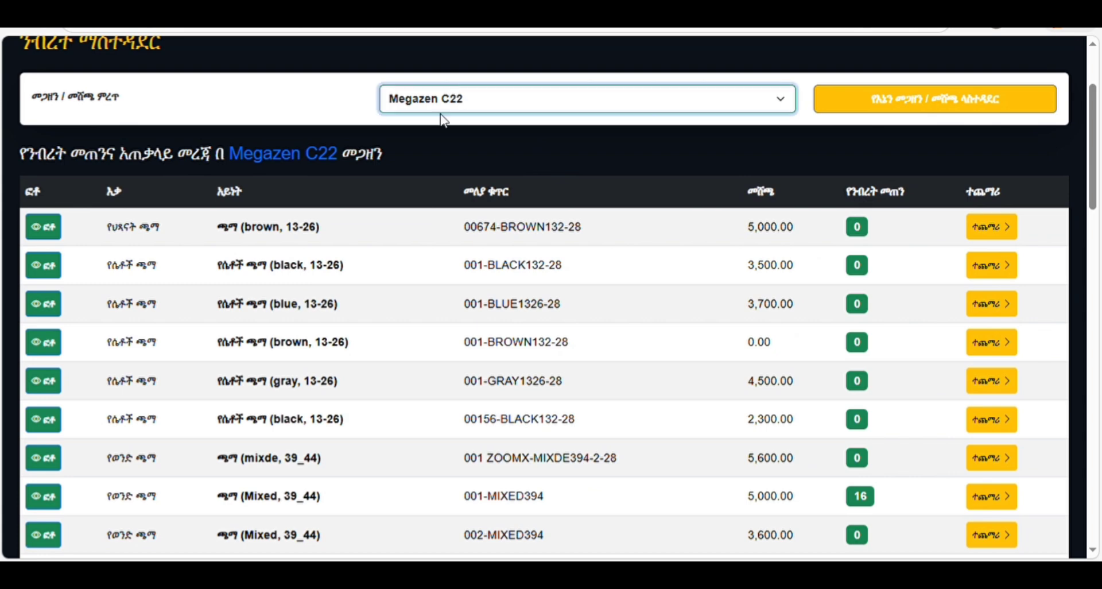
click(429, 124)
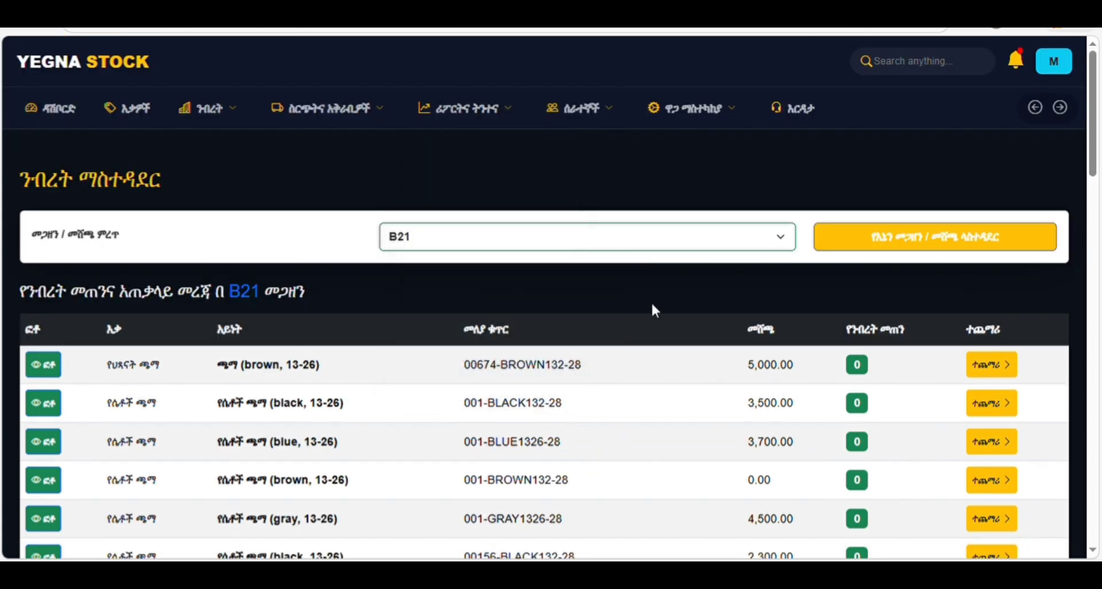
scroll(732, 303, down, 3)
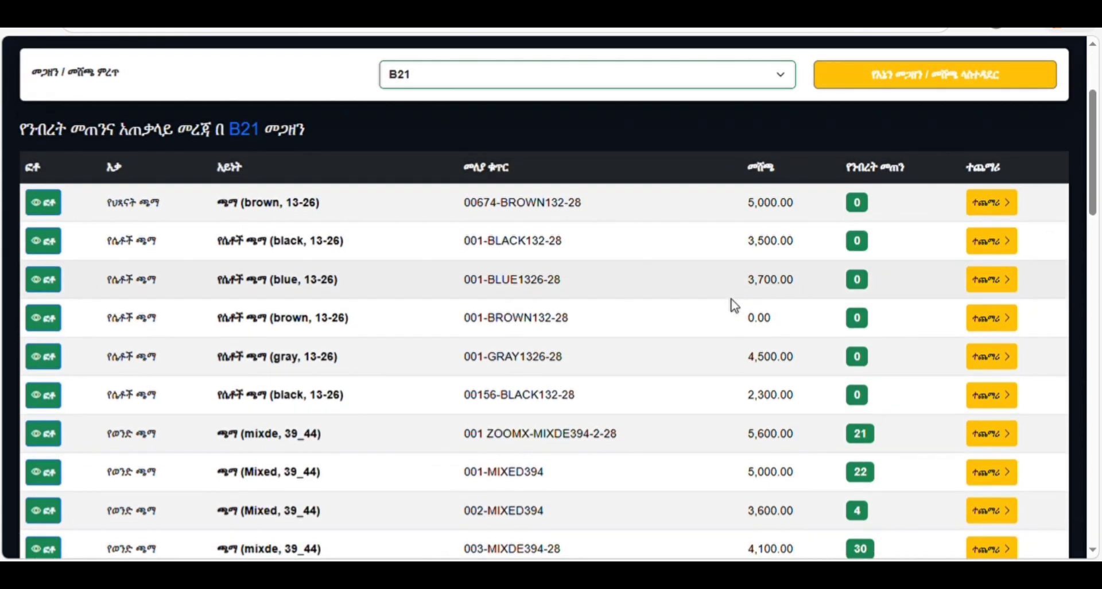
- Check the batch details of the blue and brown 13-26 shoe items
click(987, 282)
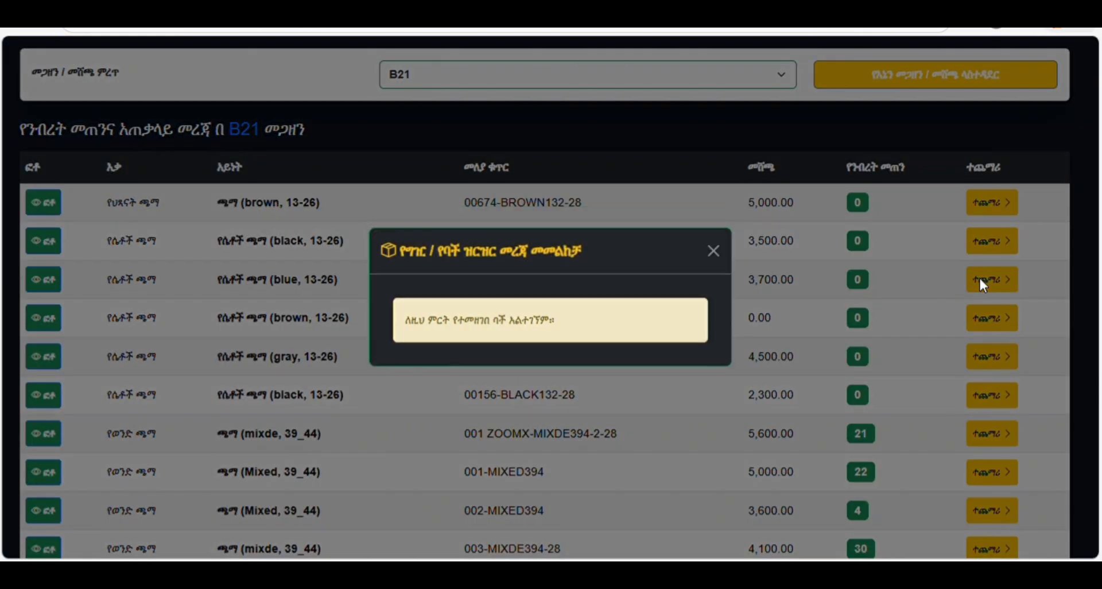
click(713, 249)
scroll(722, 259, up, 3)
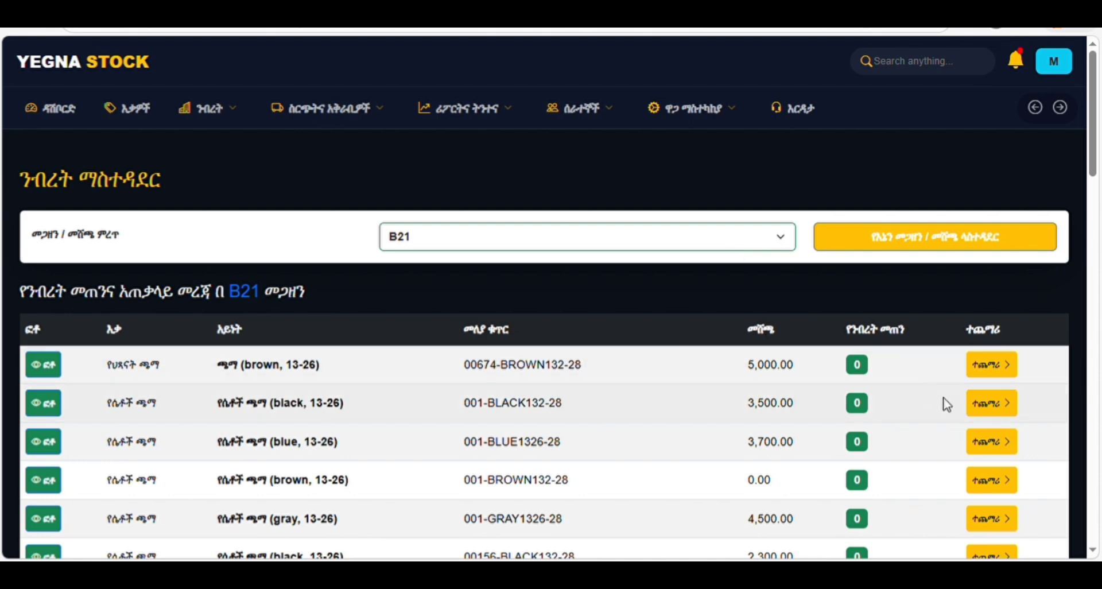
click(991, 367)
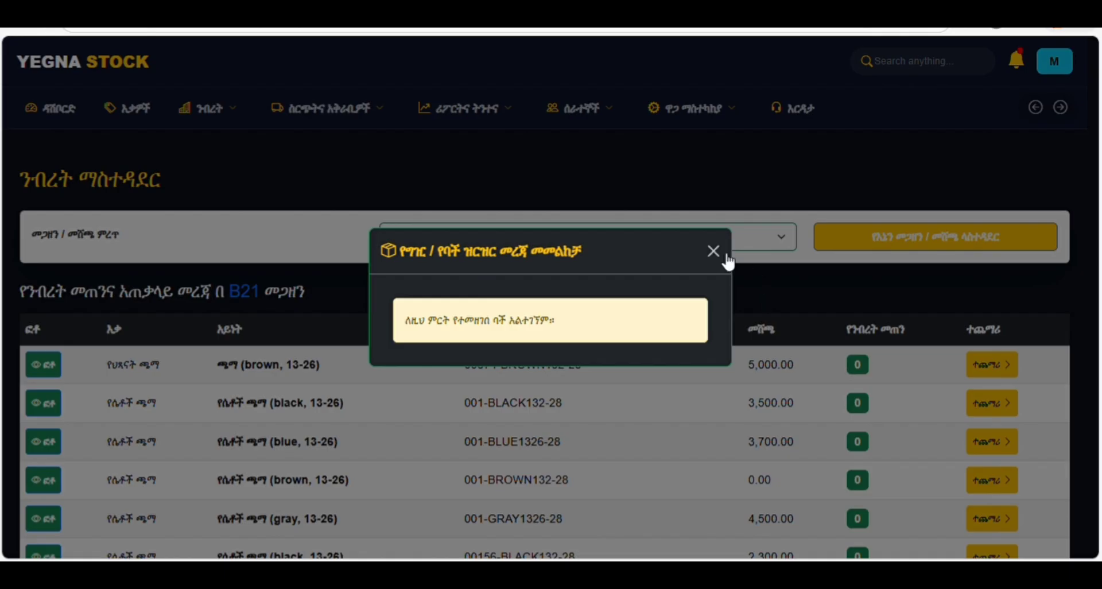
click(713, 251)
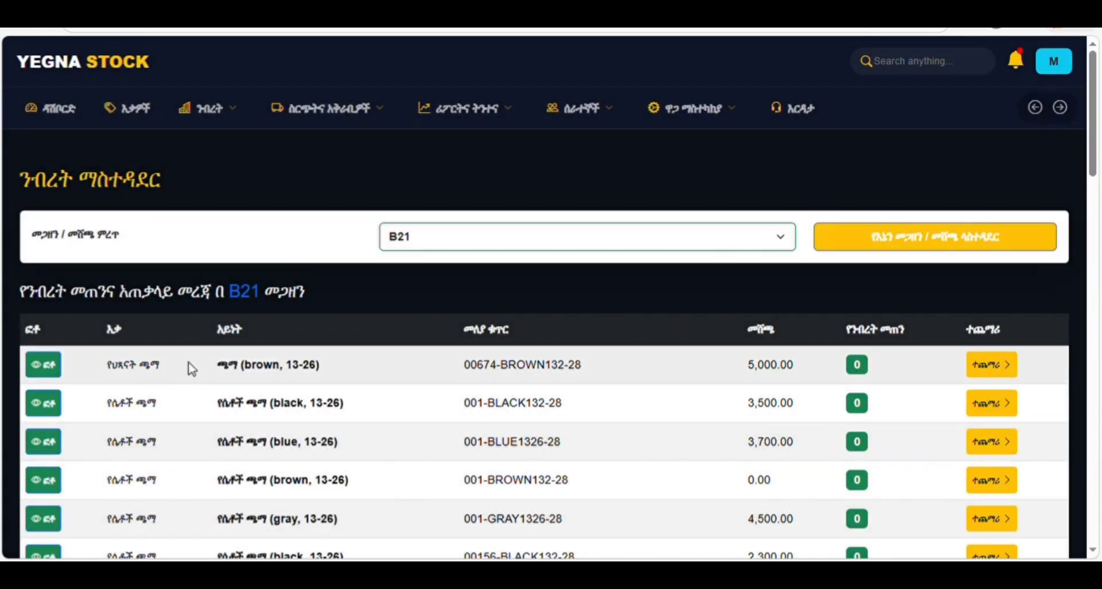
- Switch the inventory view from warehouse B21 to D21
scroll(191, 369, down, 4)
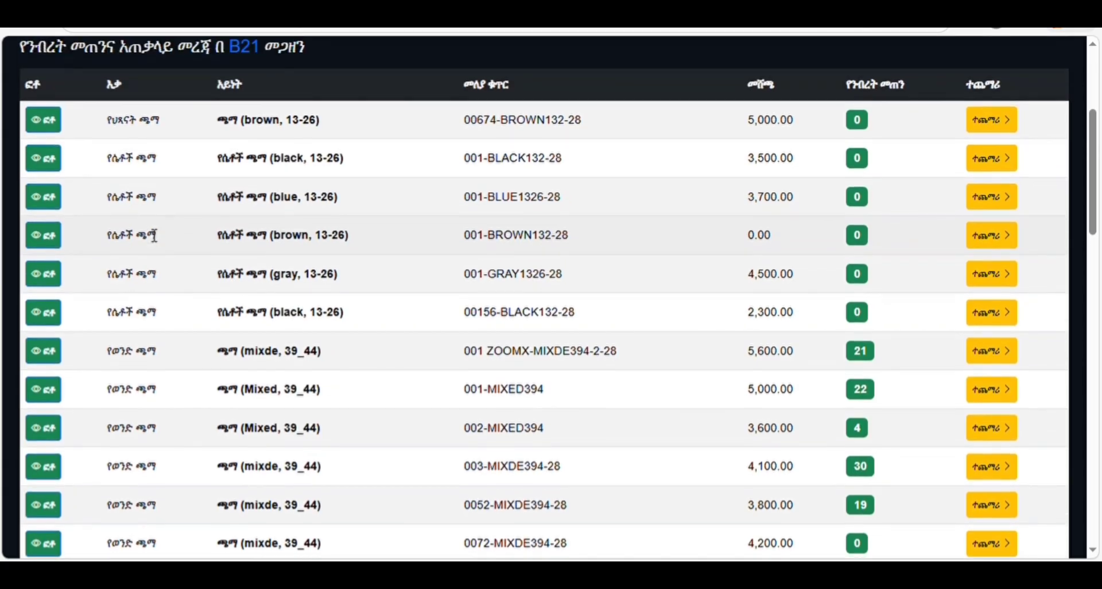
scroll(154, 235, down, 4)
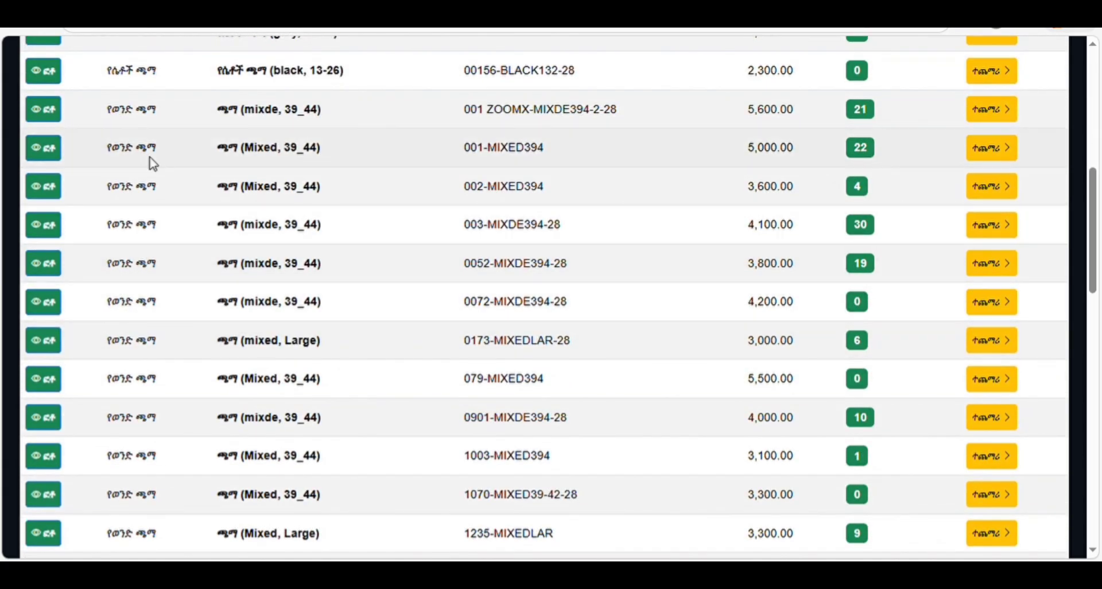
scroll(146, 158, up, 5)
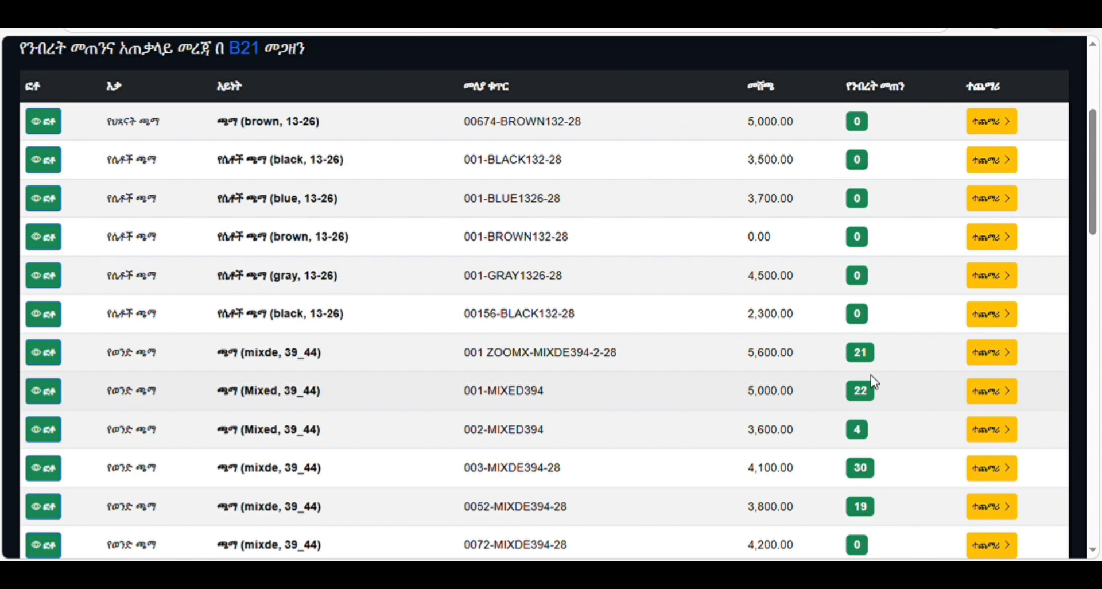
scroll(389, 148, up, 4)
scroll(323, 175, down, 1)
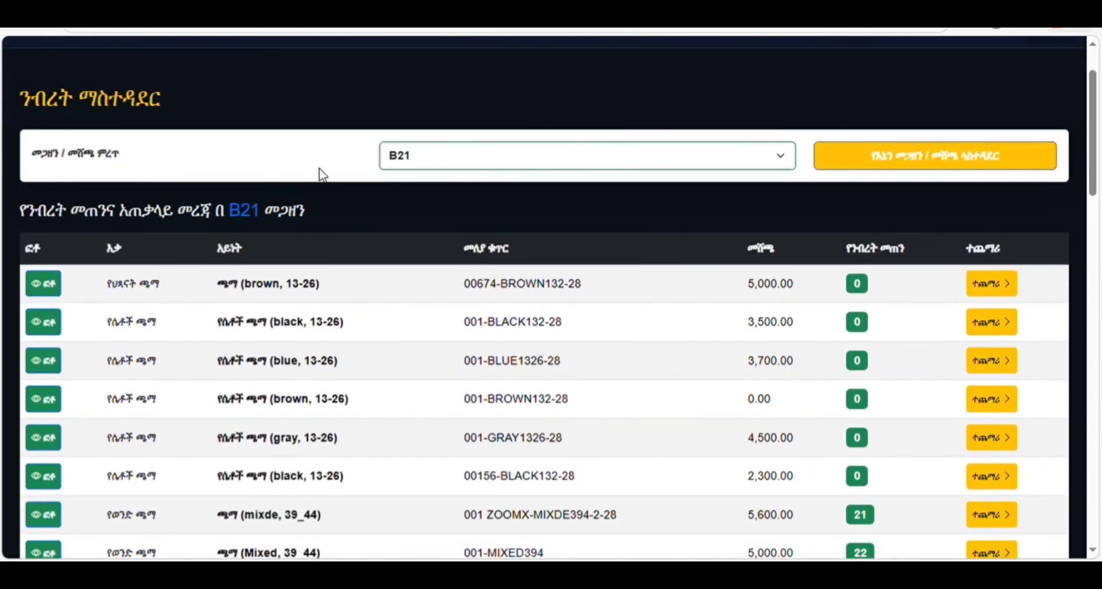
click(411, 161)
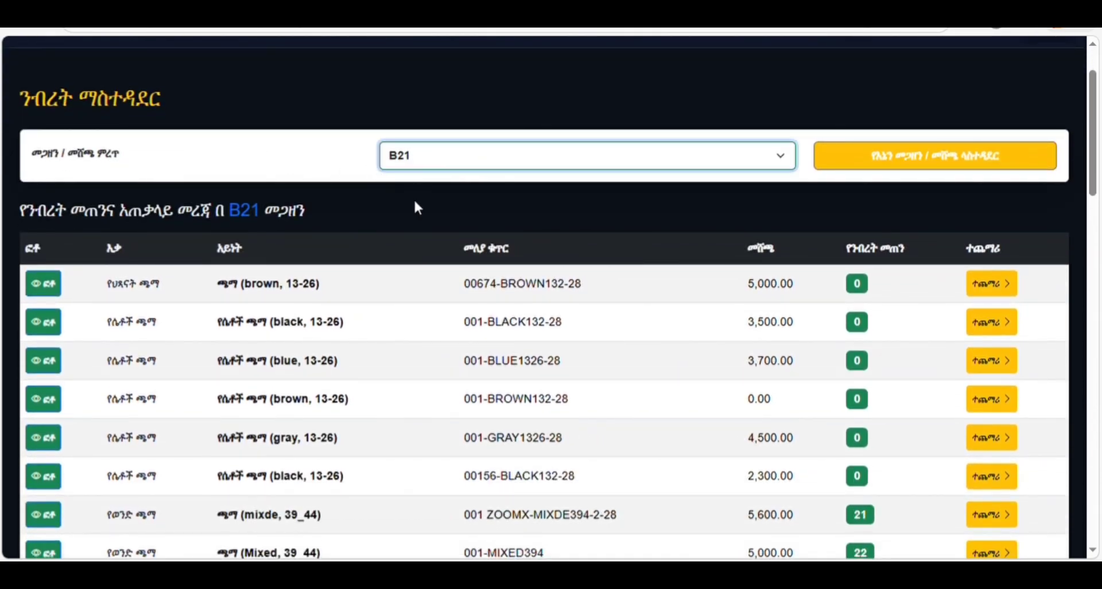
click(414, 201)
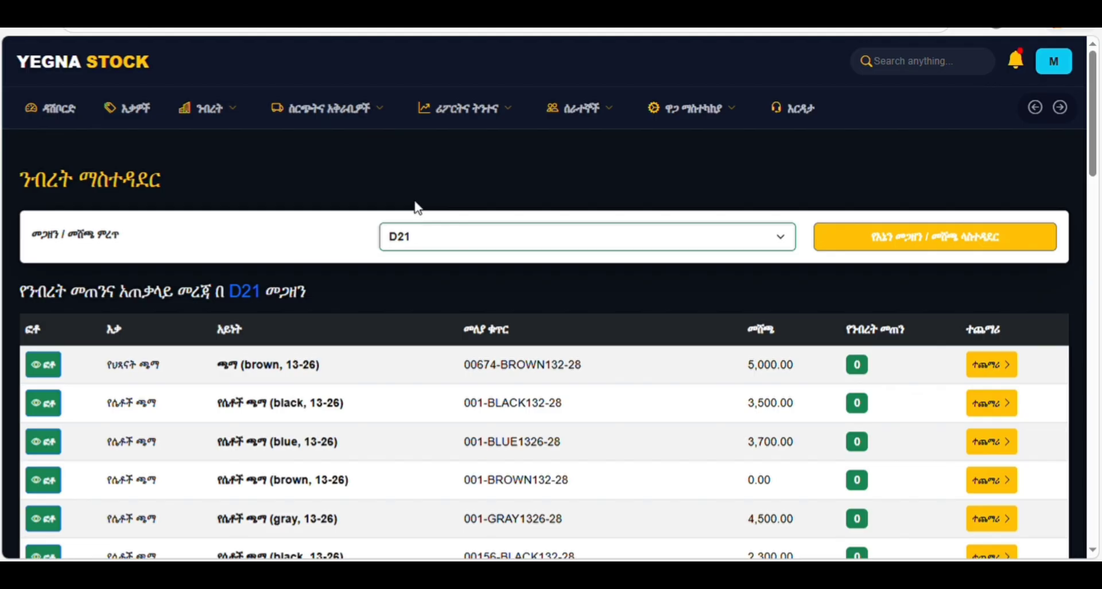
- Open the warehouses and shops table from the ንብረት menu, showing B21, D21 and Megazen C22
click(225, 113)
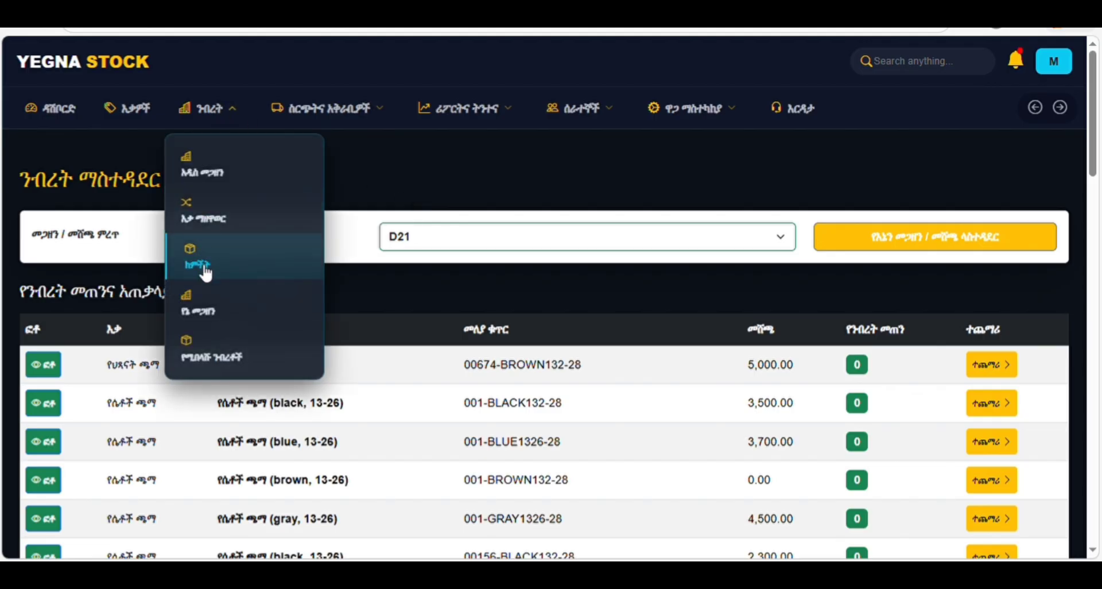
click(211, 319)
click(198, 114)
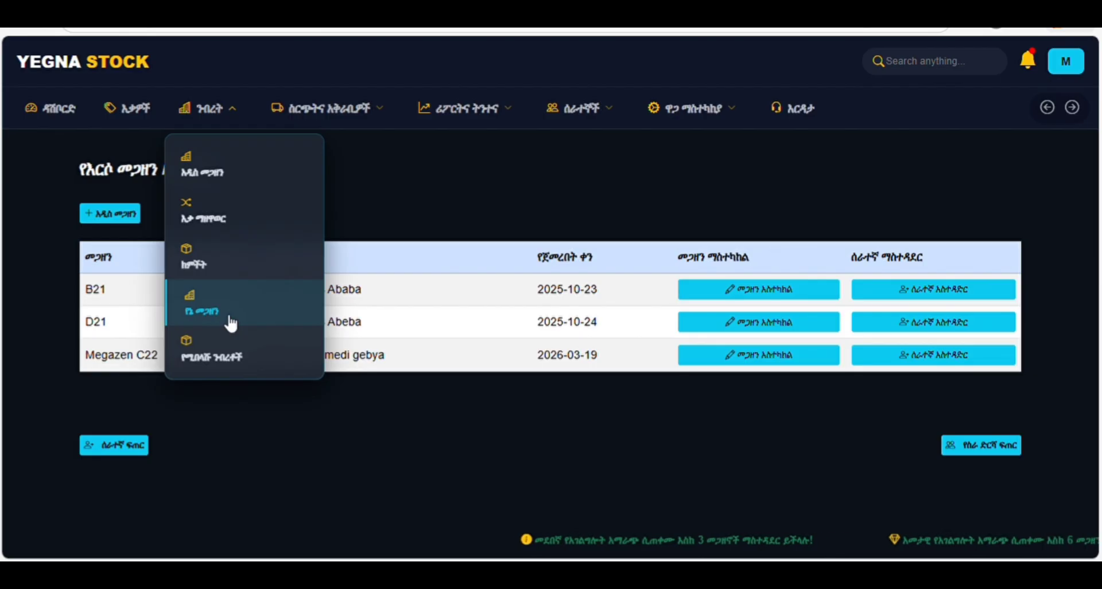
click(263, 314)
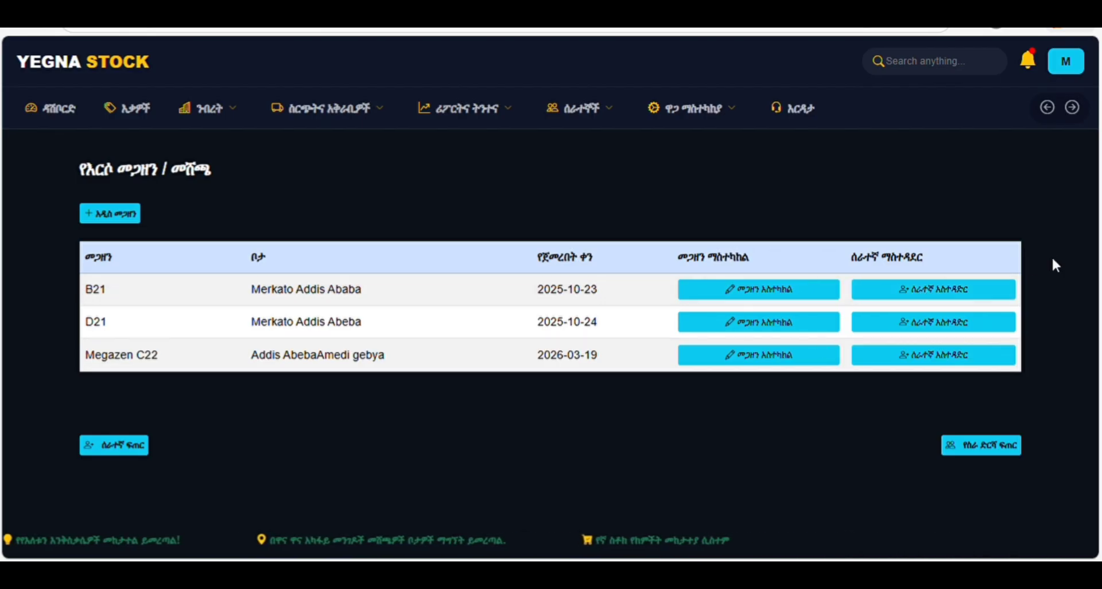
- Check B21's employee management, then open the new employee registration form
click(963, 292)
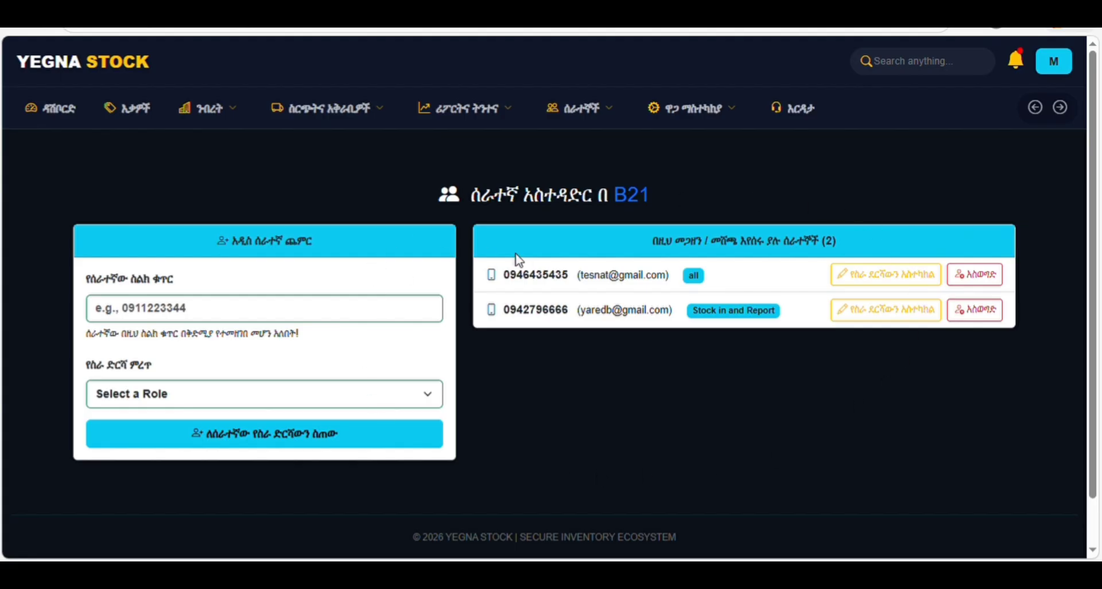
click(209, 109)
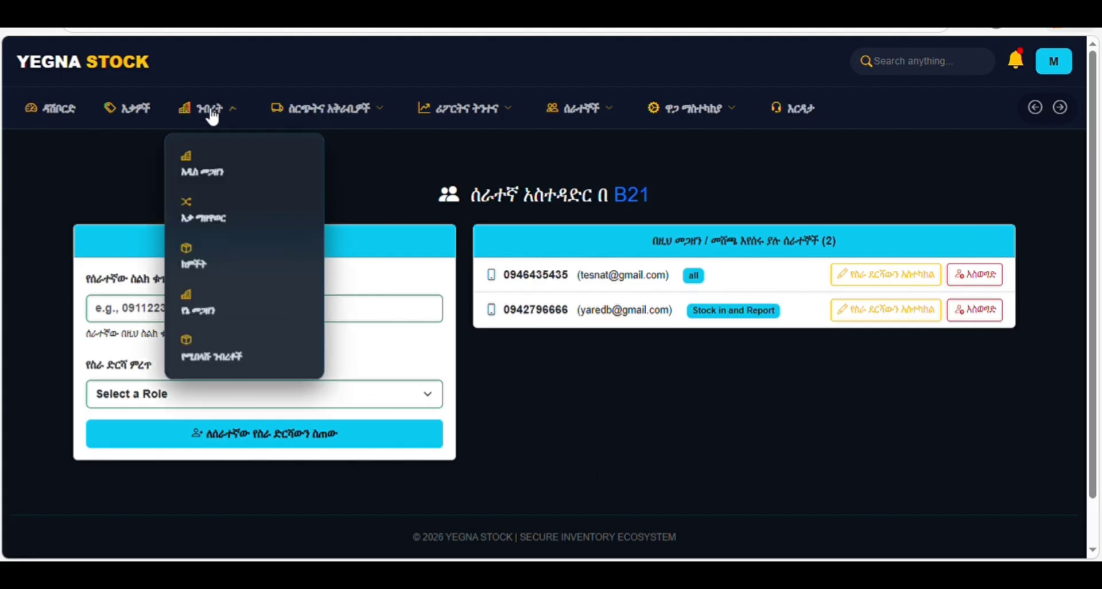
click(224, 319)
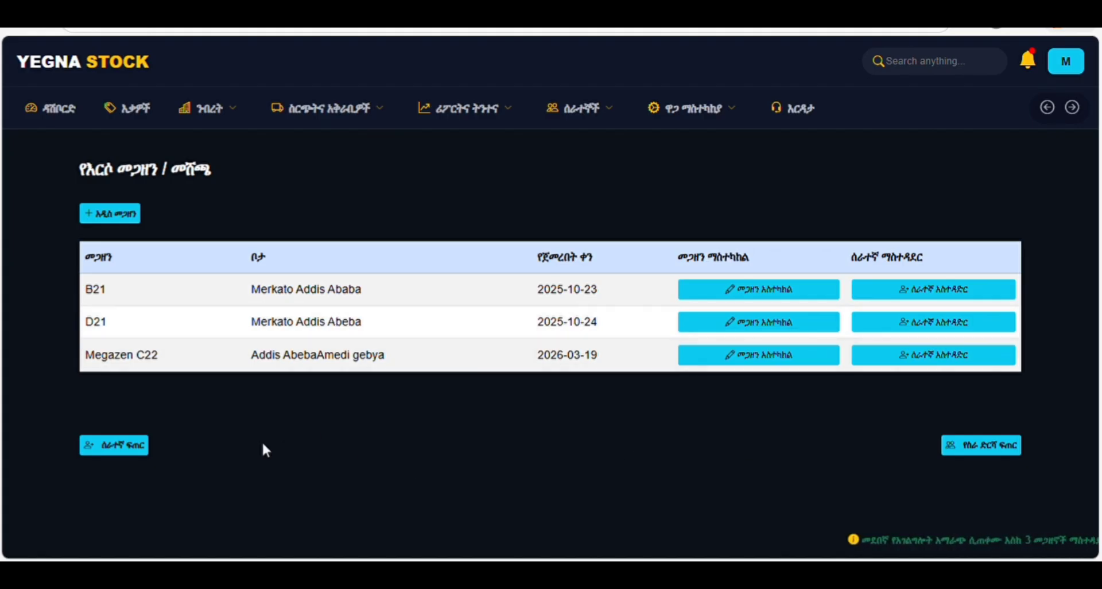
click(139, 453)
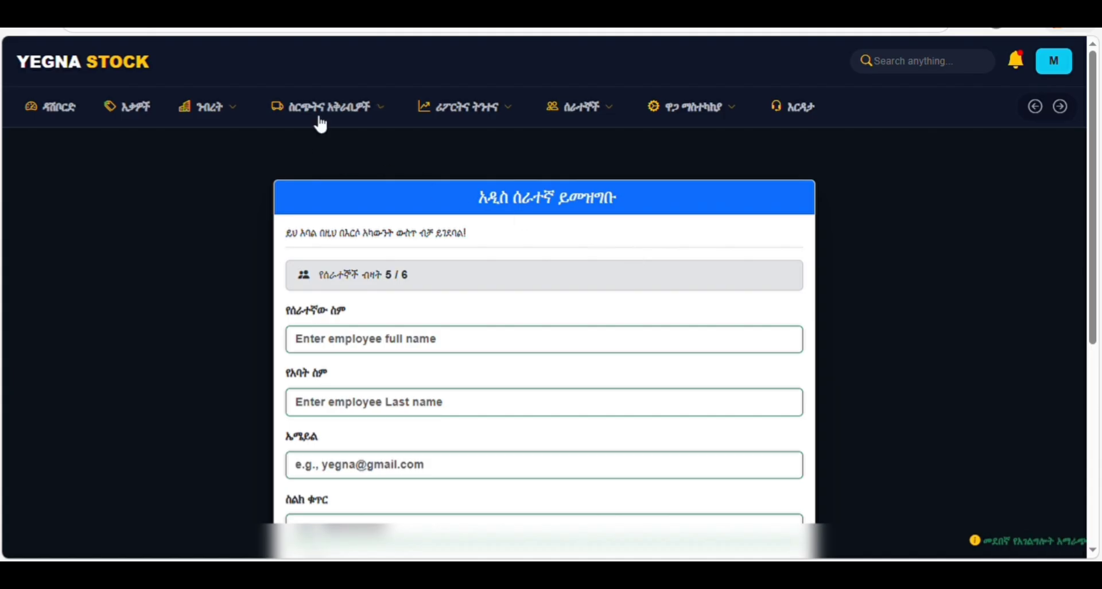
- Click through the full name, last name and e-mail fields, leaving them empty
click(581, 108)
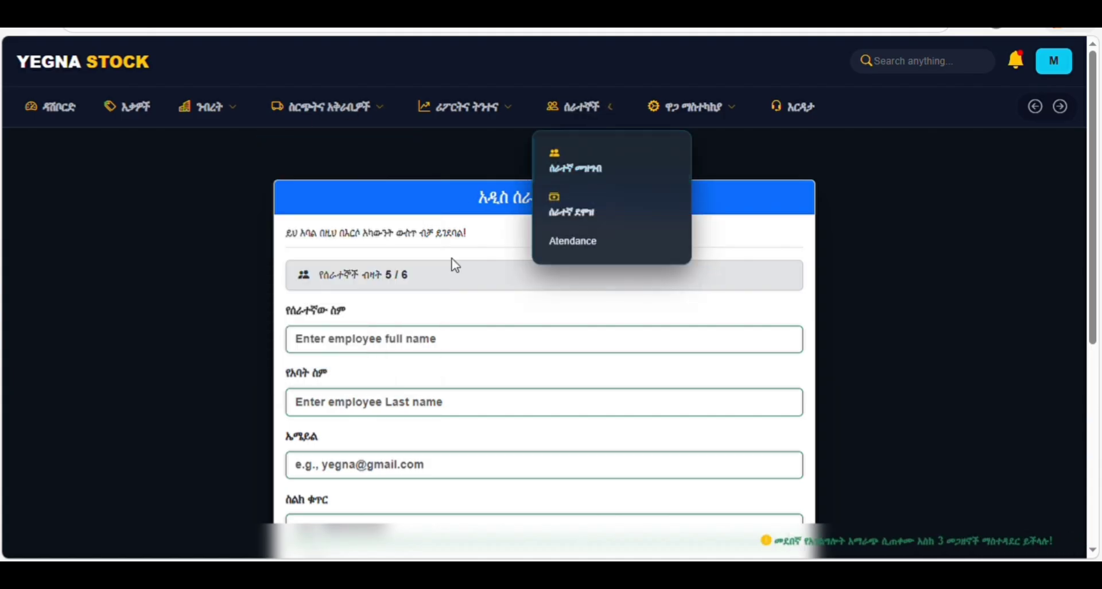
scroll(416, 276, down, 2)
scroll(410, 258, up, 1)
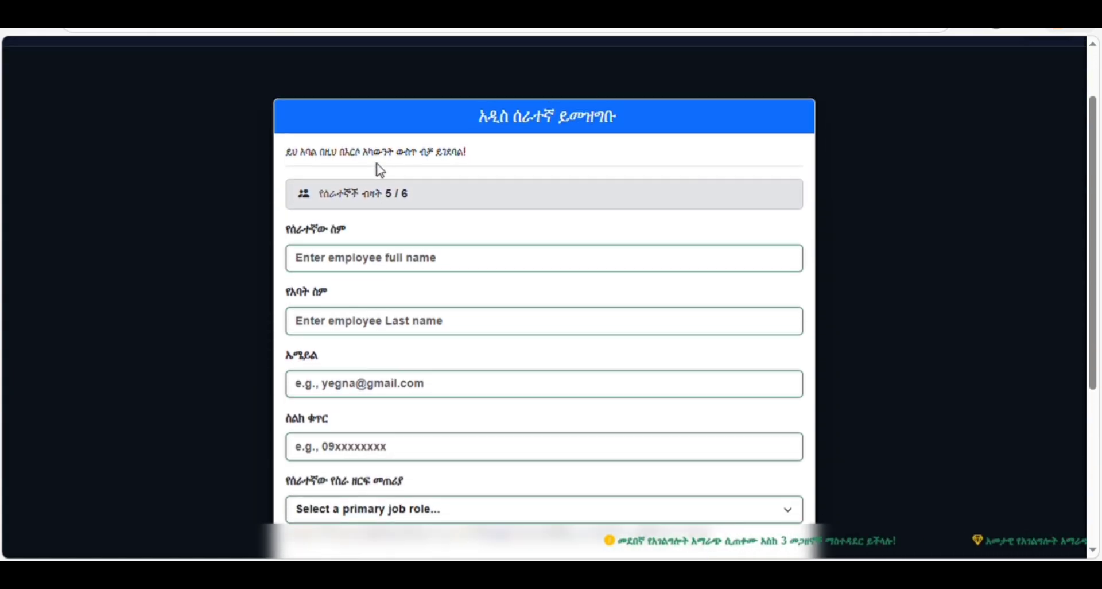
click(332, 270)
click(339, 333)
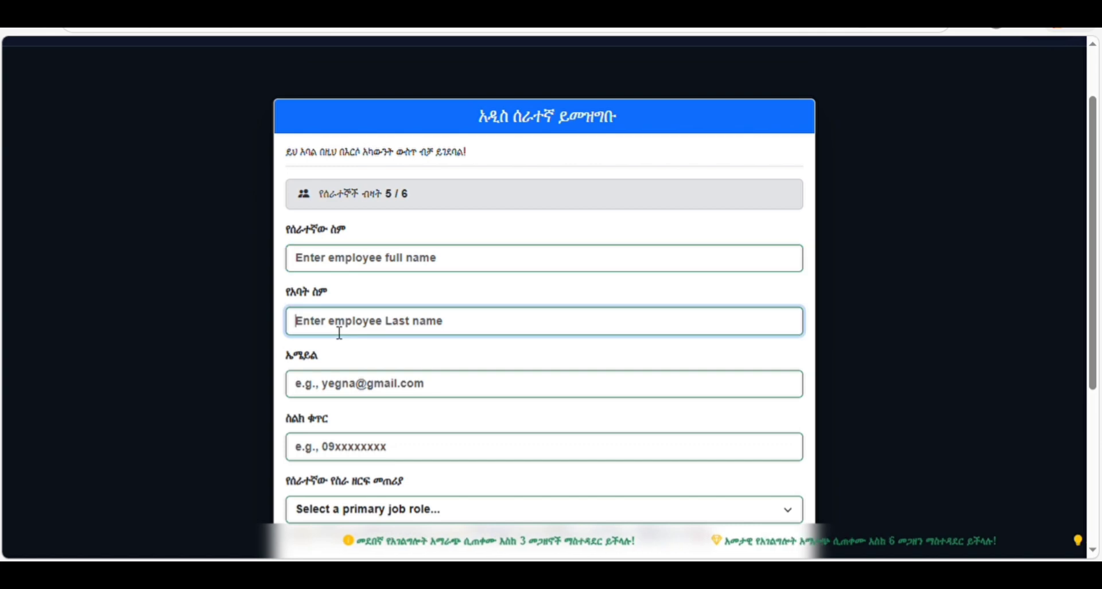
scroll(348, 275, down, 1)
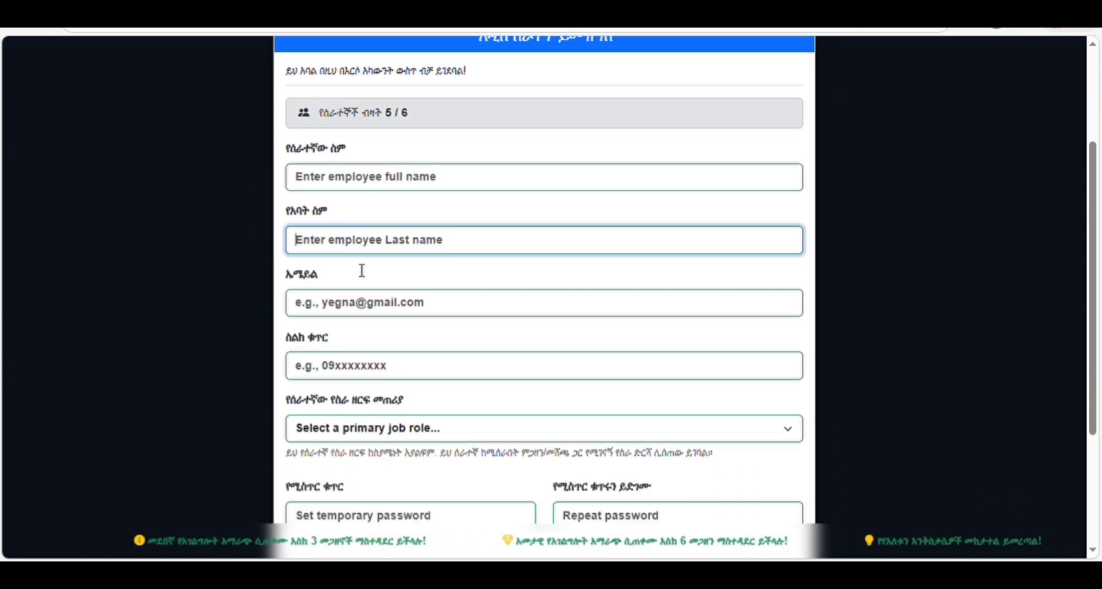
click(369, 308)
click(375, 374)
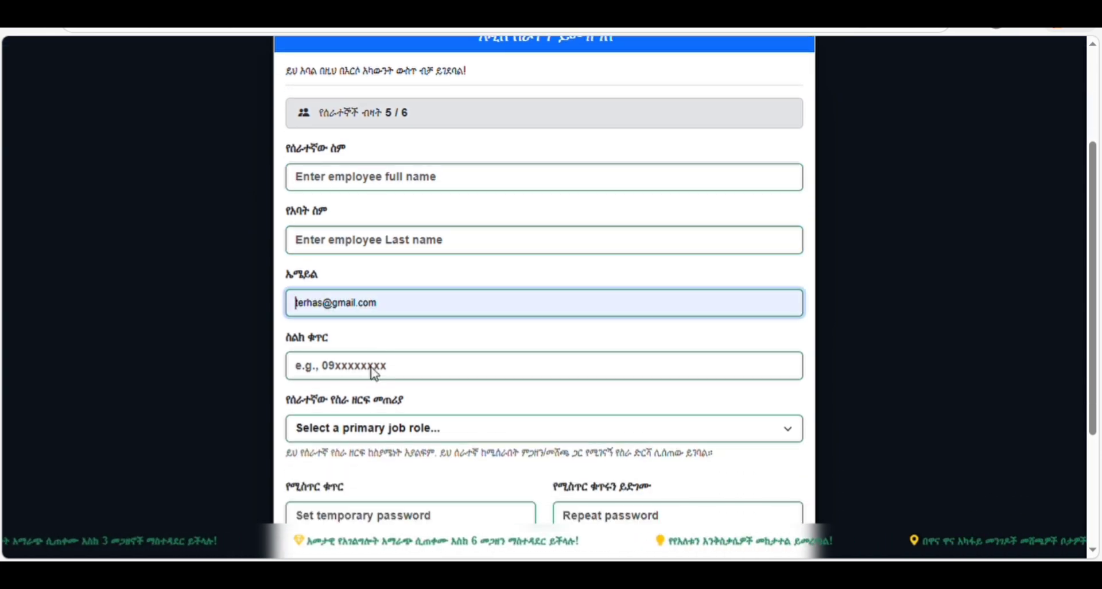
click(940, 277)
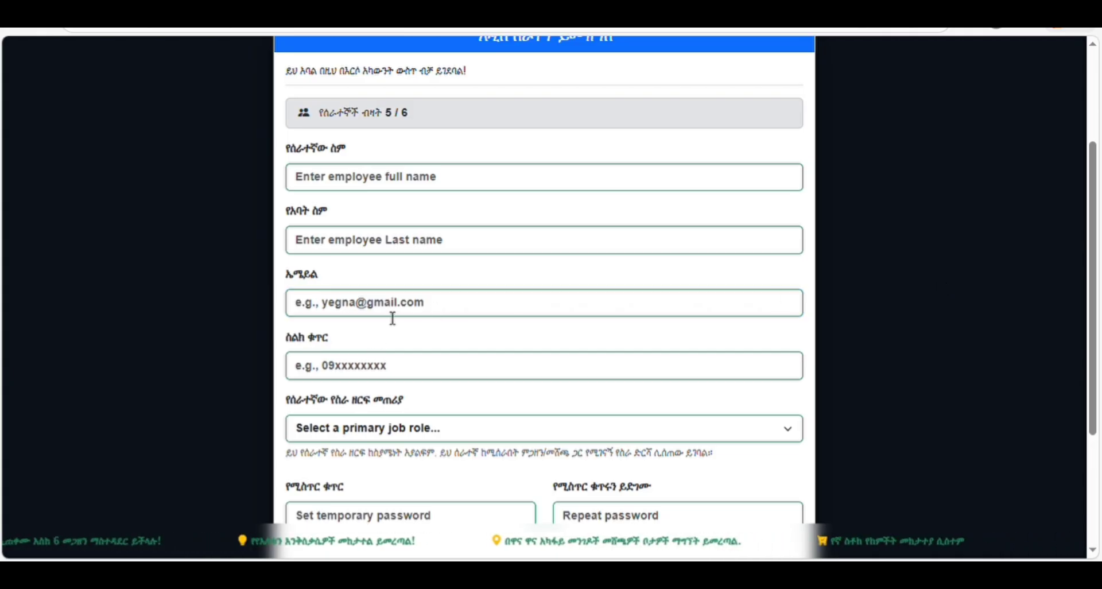
scroll(394, 319, up, 2)
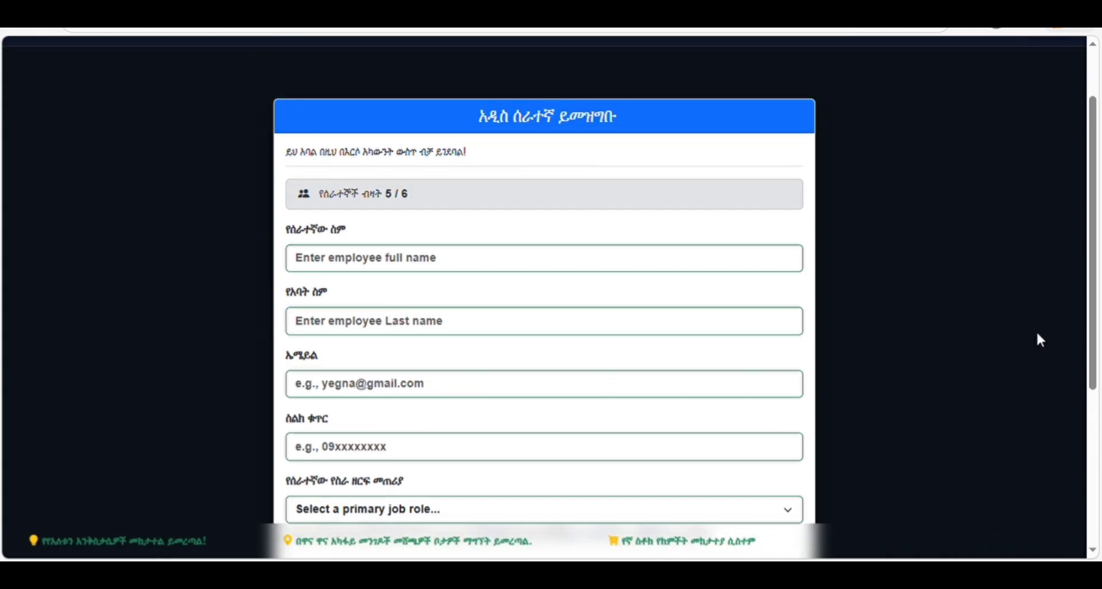
scroll(1044, 250, down, 3)
drag(1094, 291, 1079, 248)
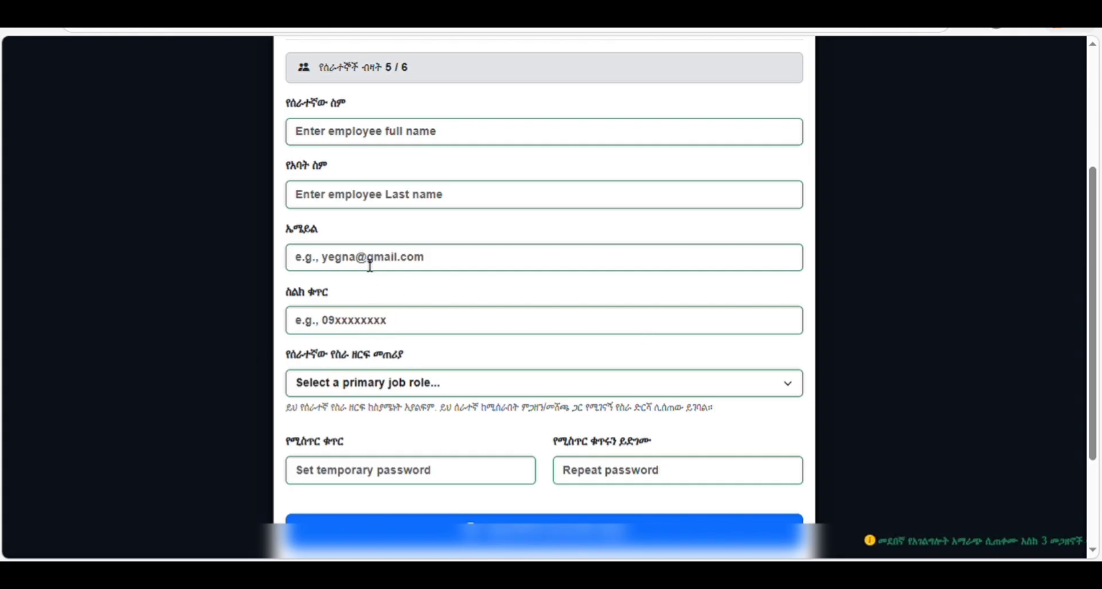
- Skip the phone, job role and temporary password fields, then open the ንብረት menu
click(314, 326)
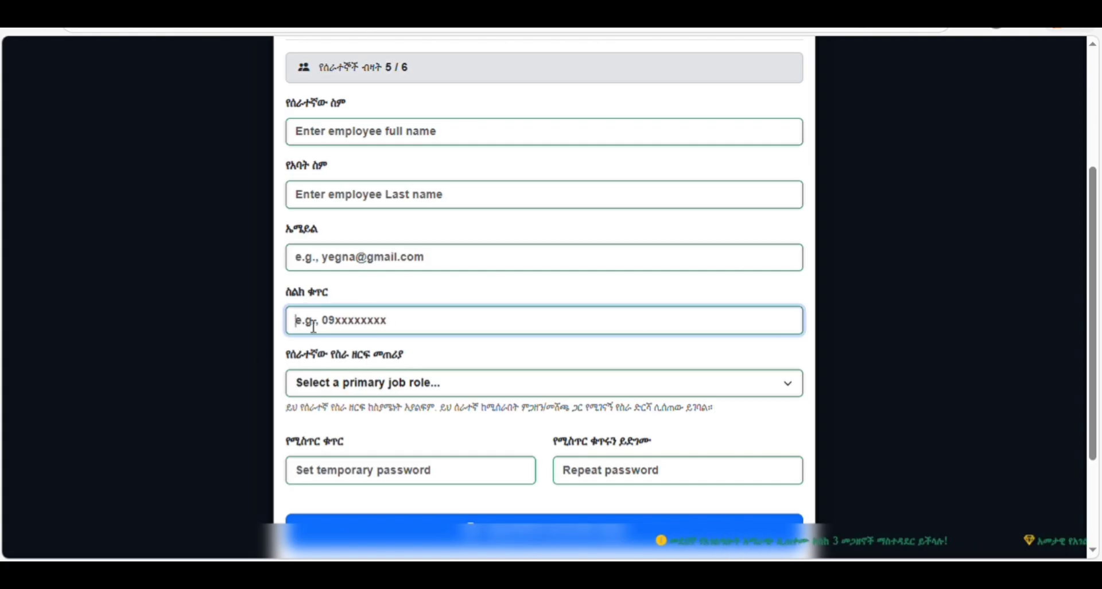
click(845, 345)
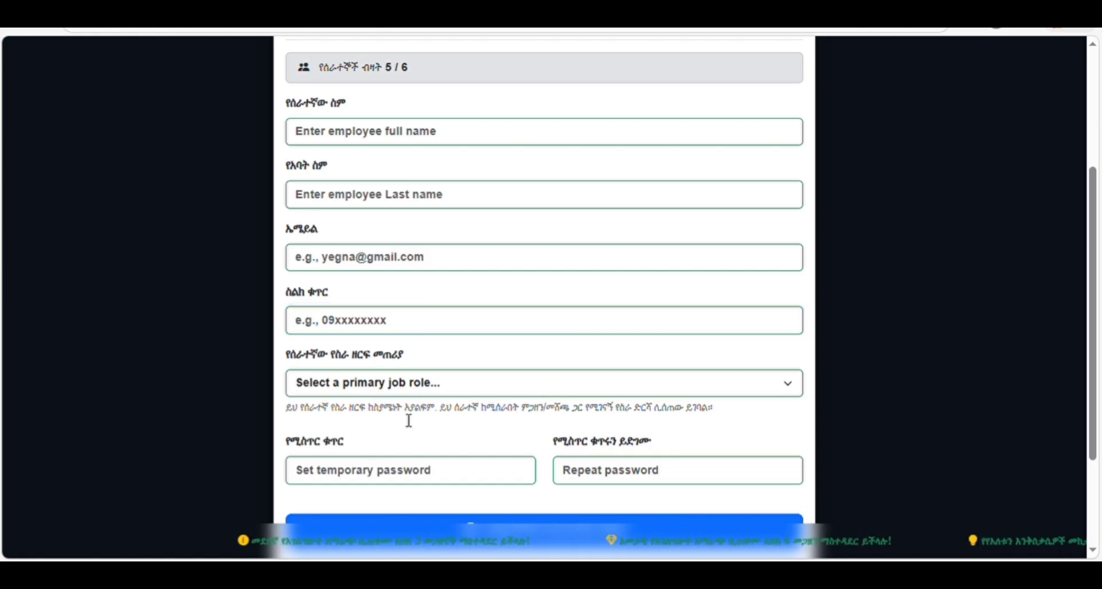
click(402, 389)
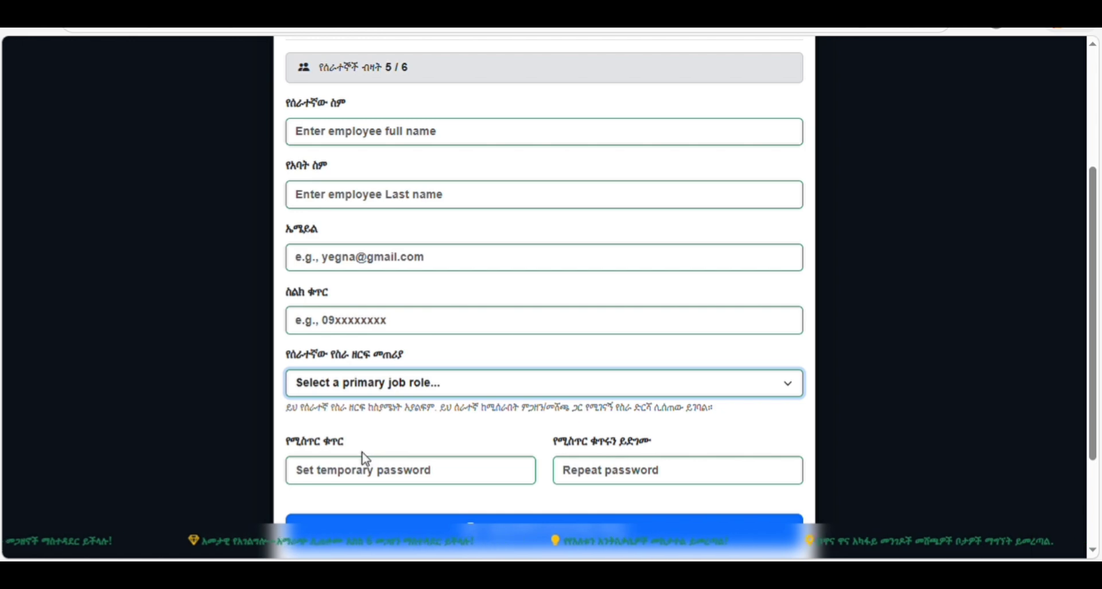
click(832, 413)
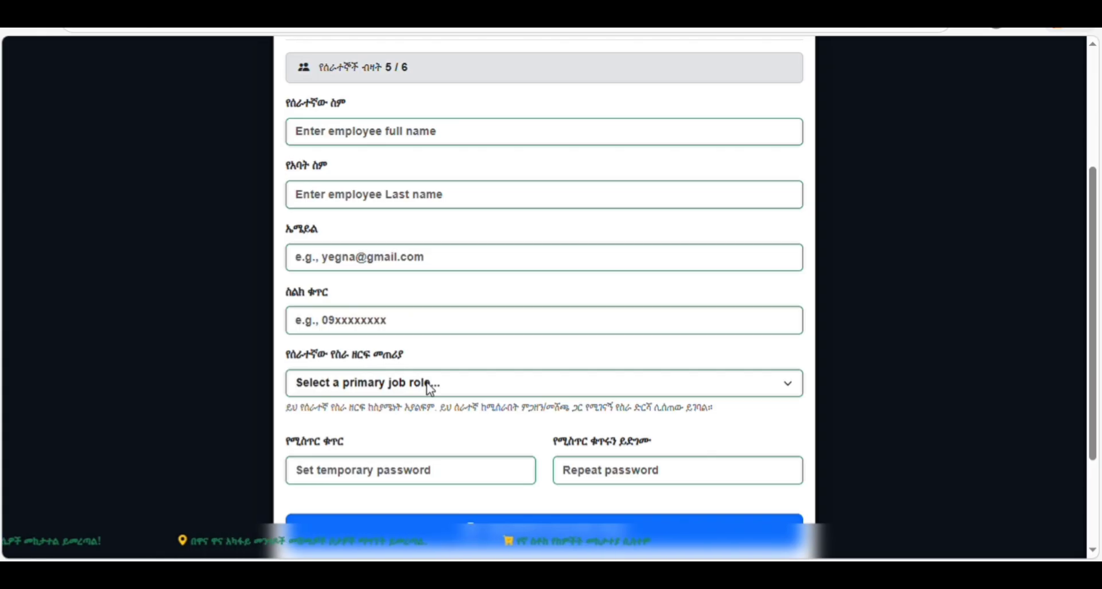
click(378, 470)
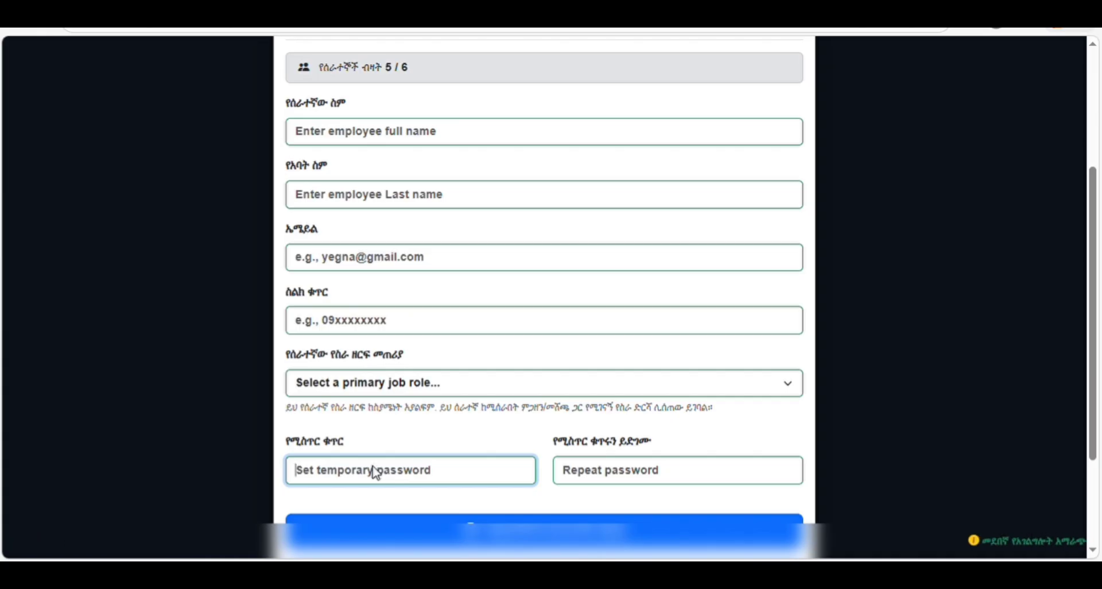
click(956, 276)
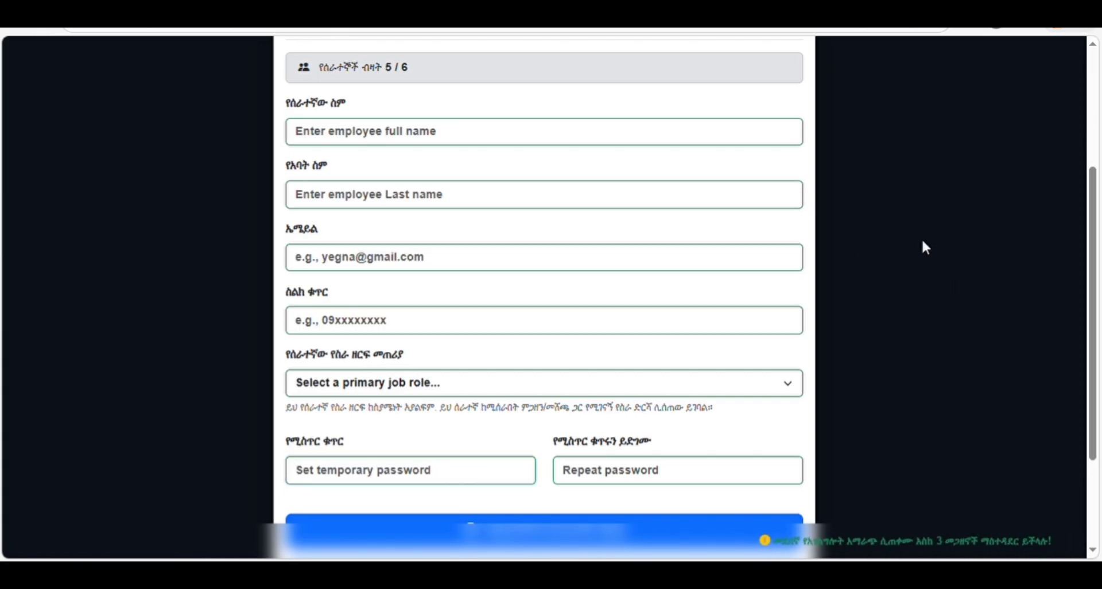
scroll(975, 221, up, 2)
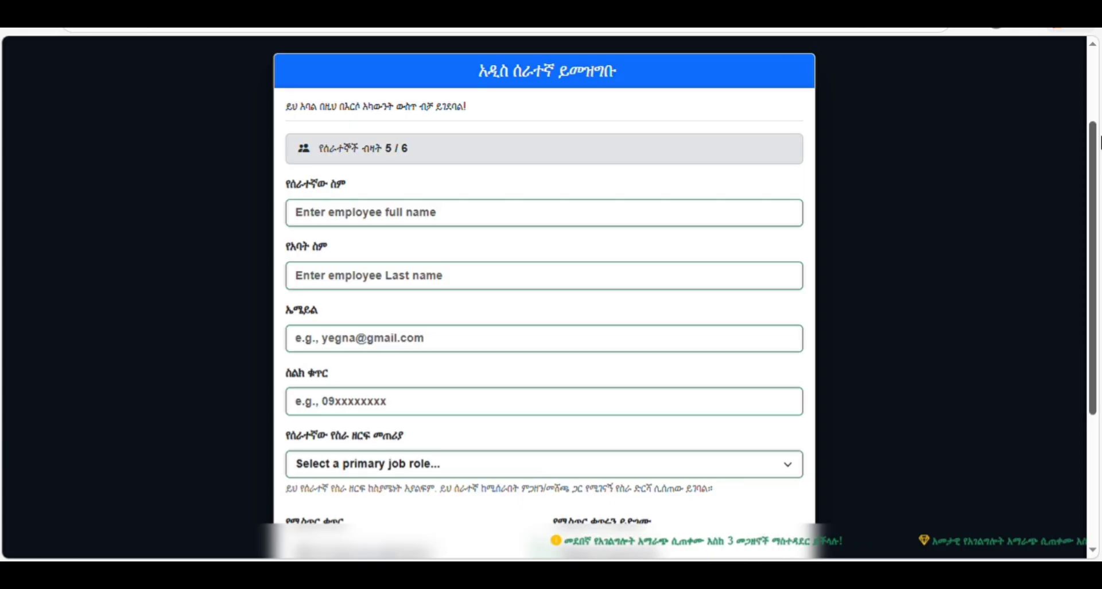
scroll(1003, 166, up, 2)
click(221, 108)
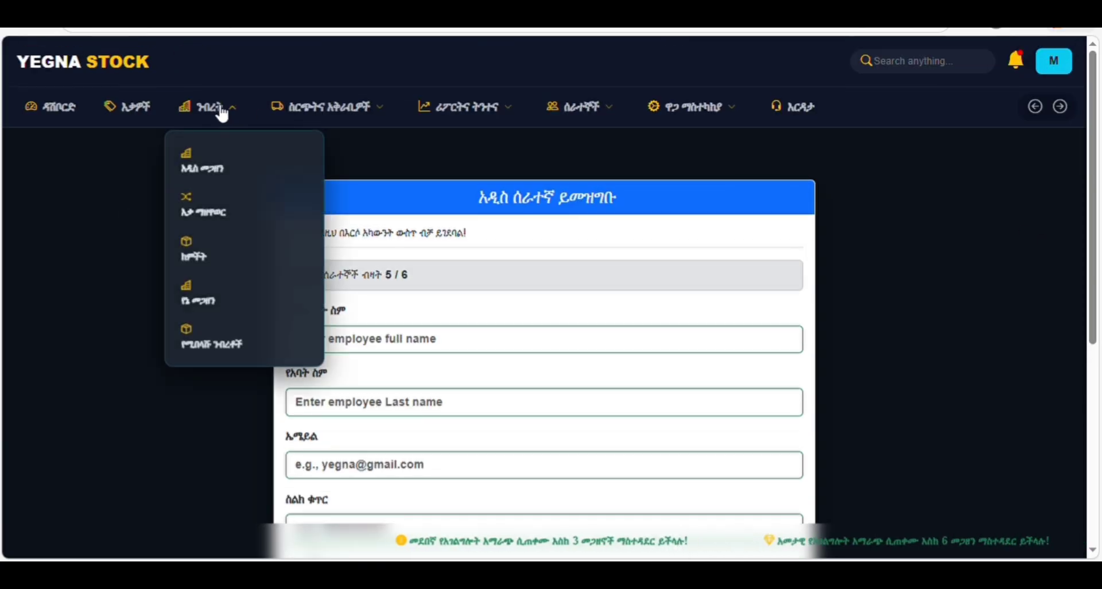
- Copy the first employee's phone number from B21's employee management
click(210, 298)
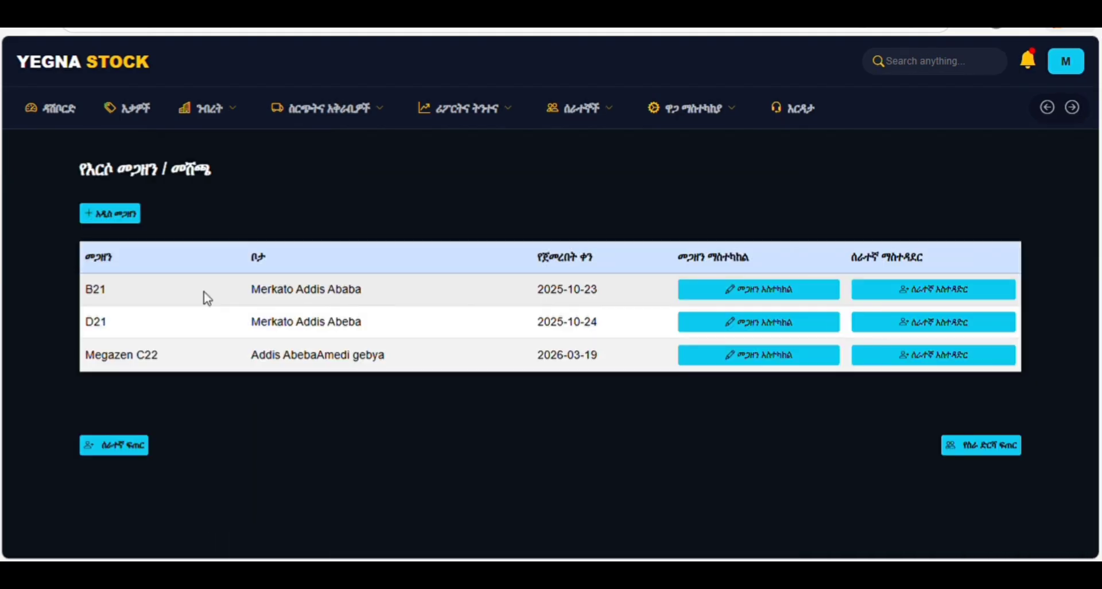
click(939, 296)
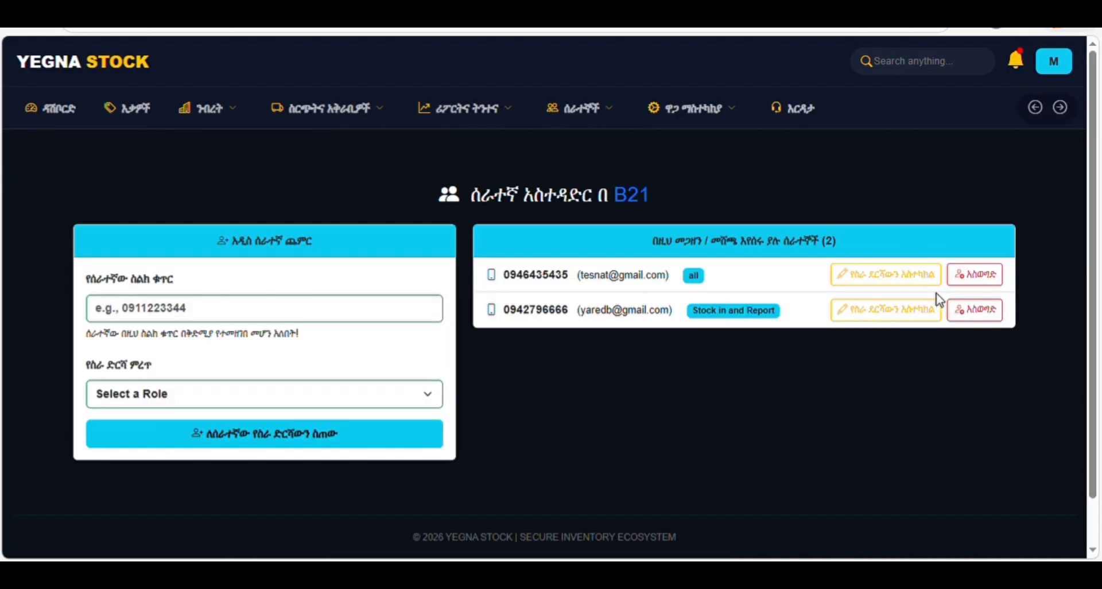
double_click(533, 281)
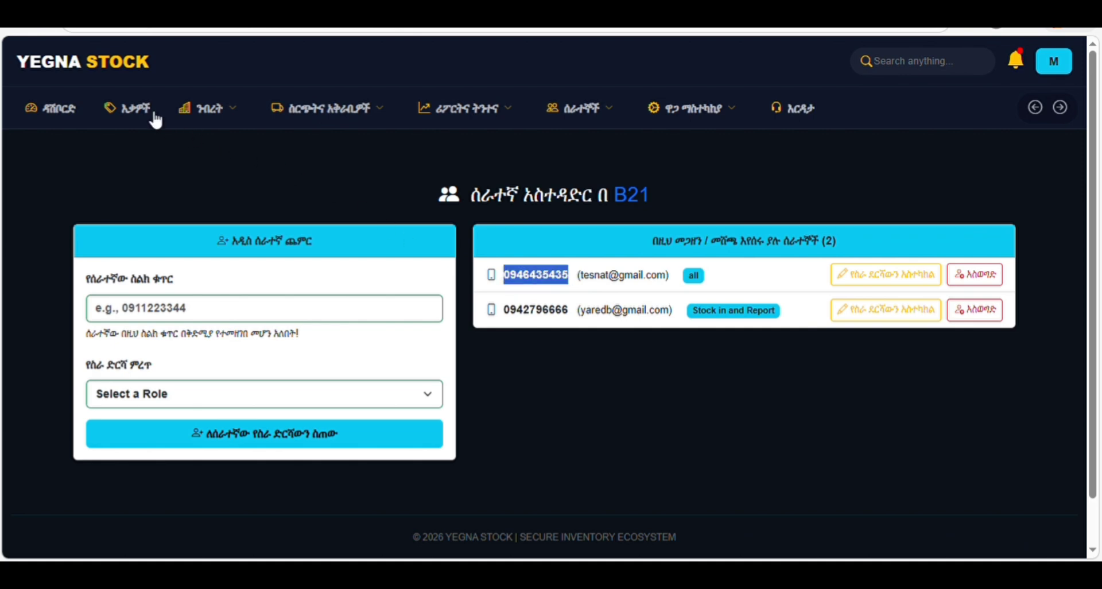
click(1035, 109)
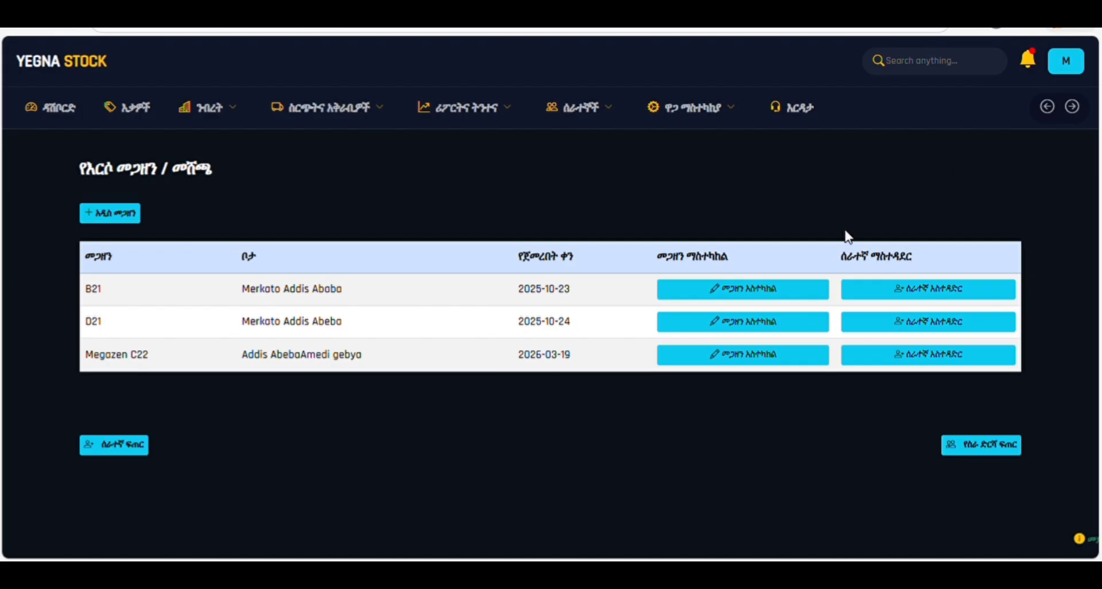
- Enter the employee phone number in Megazen C22's team form, then return to the warehouse list
click(926, 355)
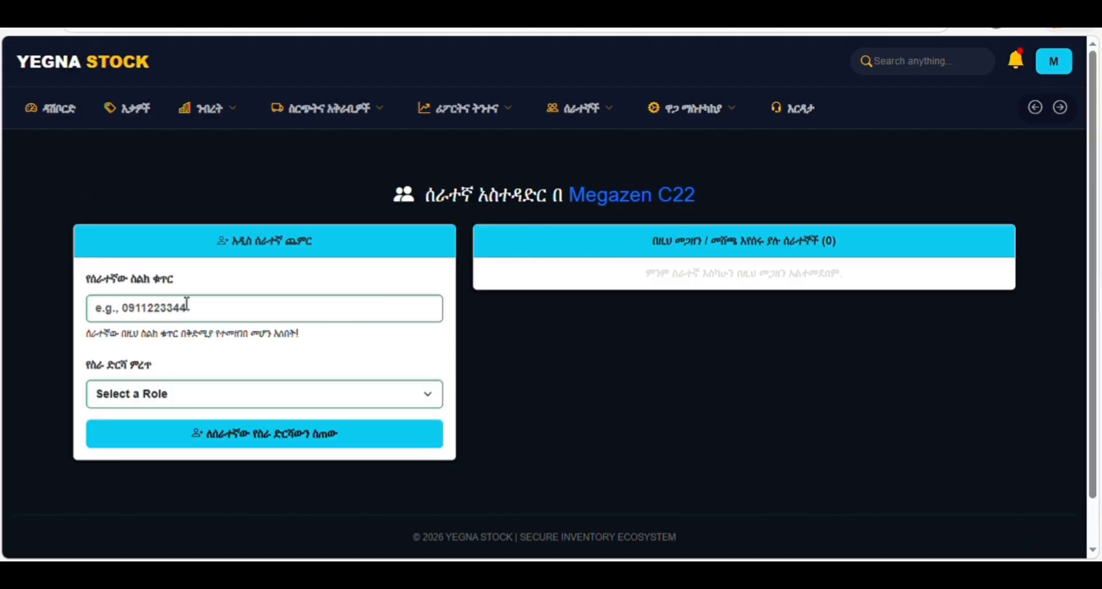
click(158, 320)
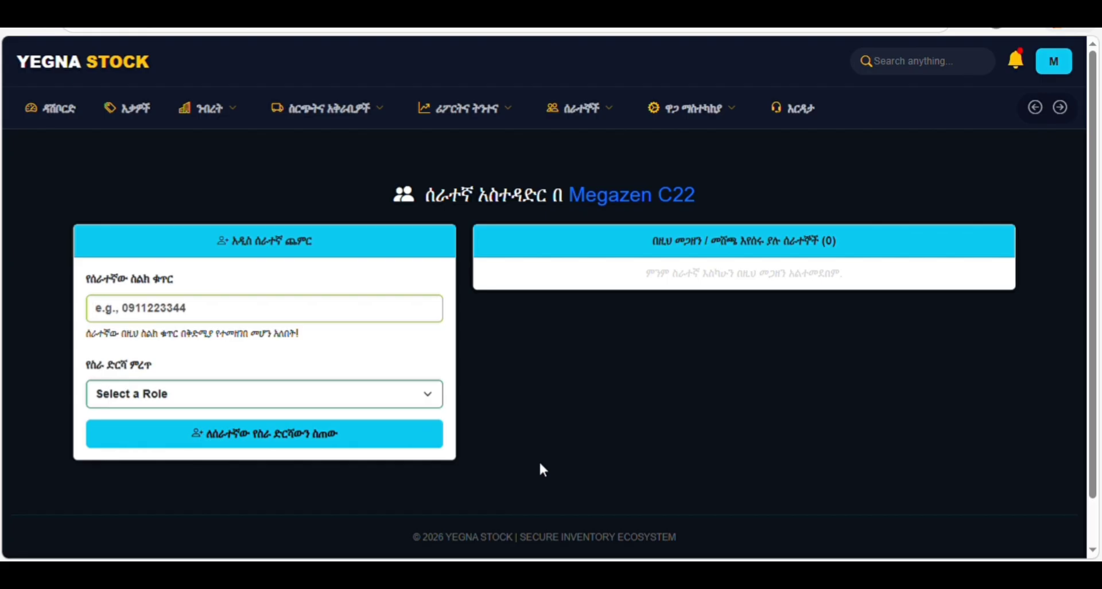
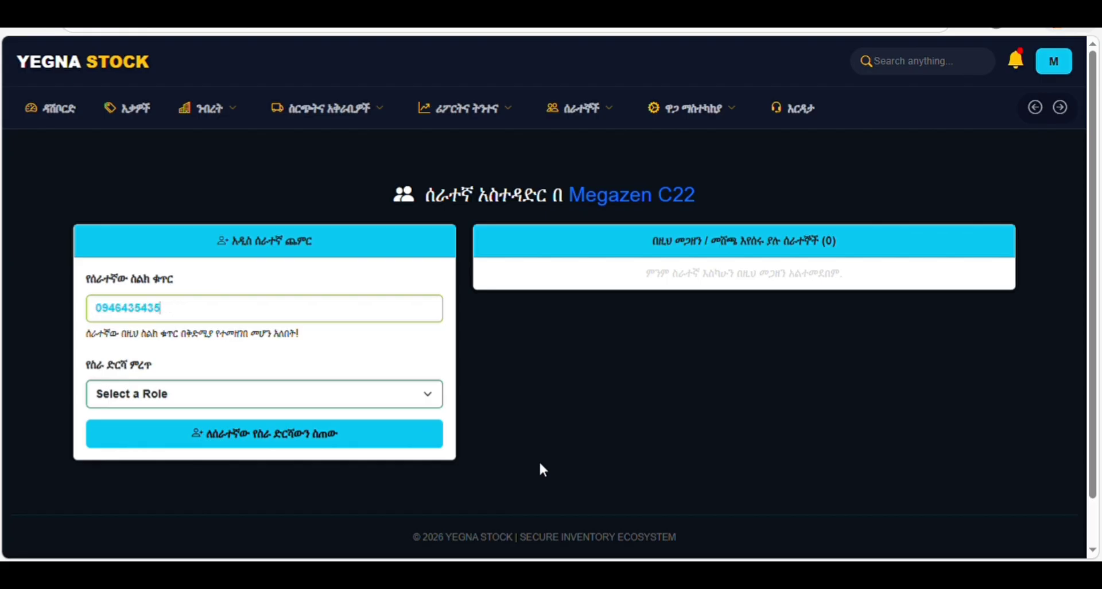
click(142, 395)
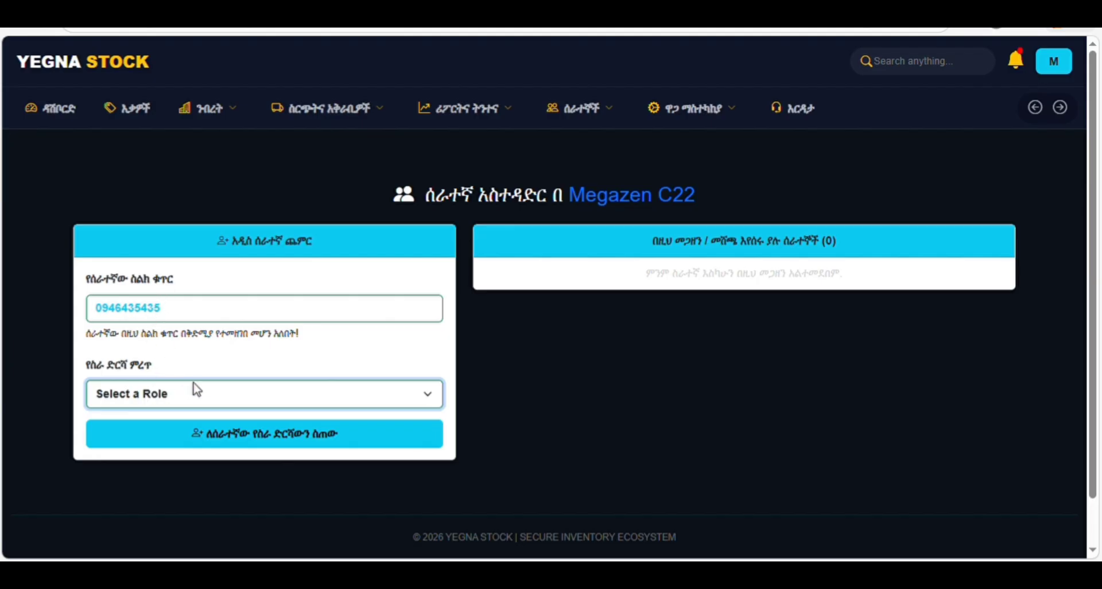
drag(40, 335, 47, 348)
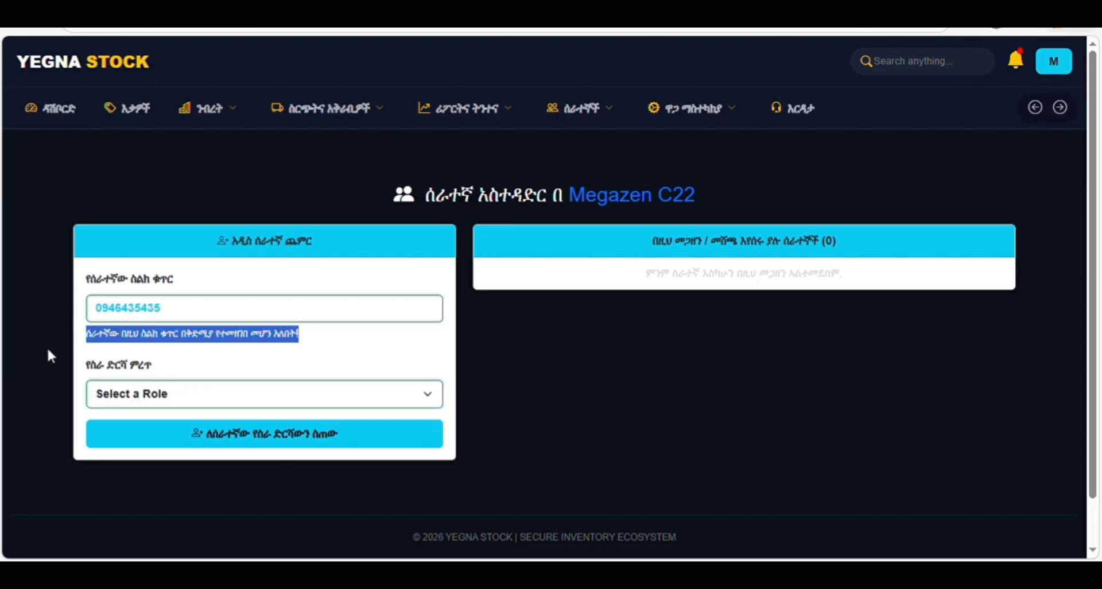
click(138, 391)
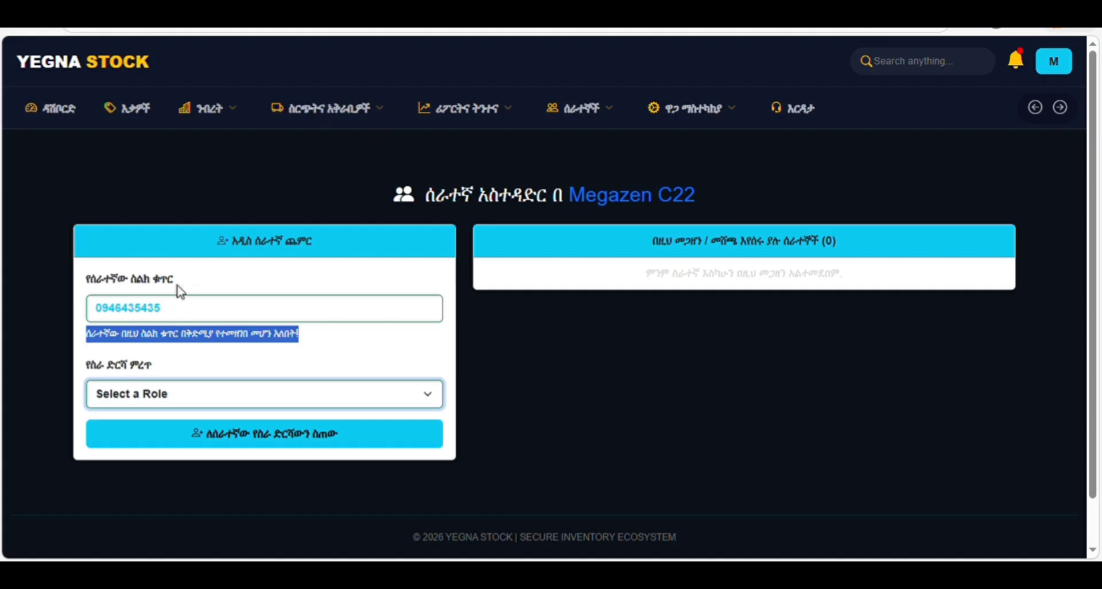
click(83, 338)
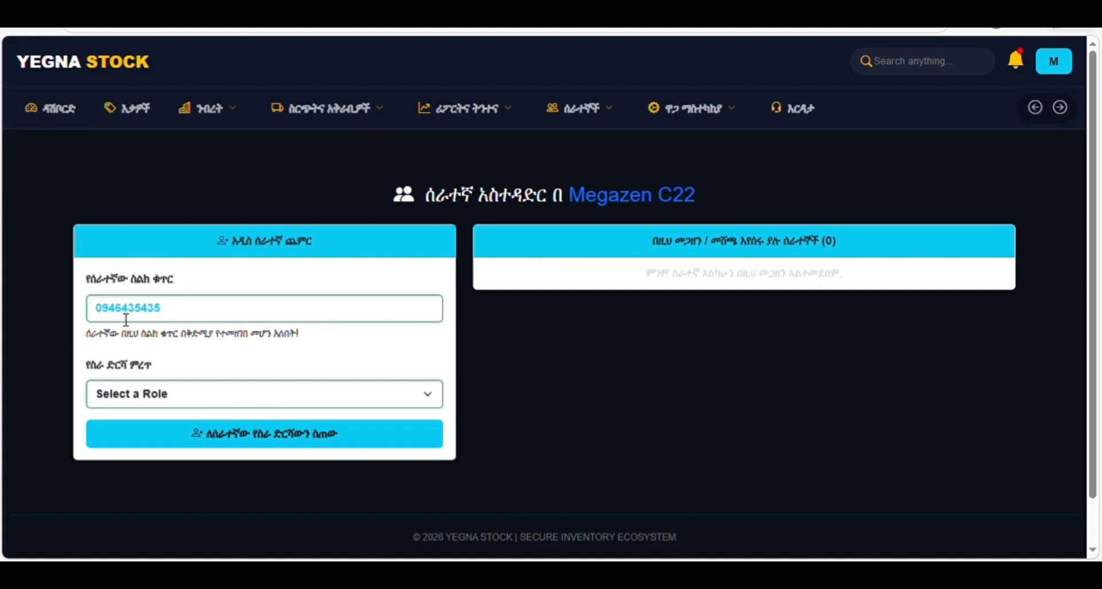
click(218, 108)
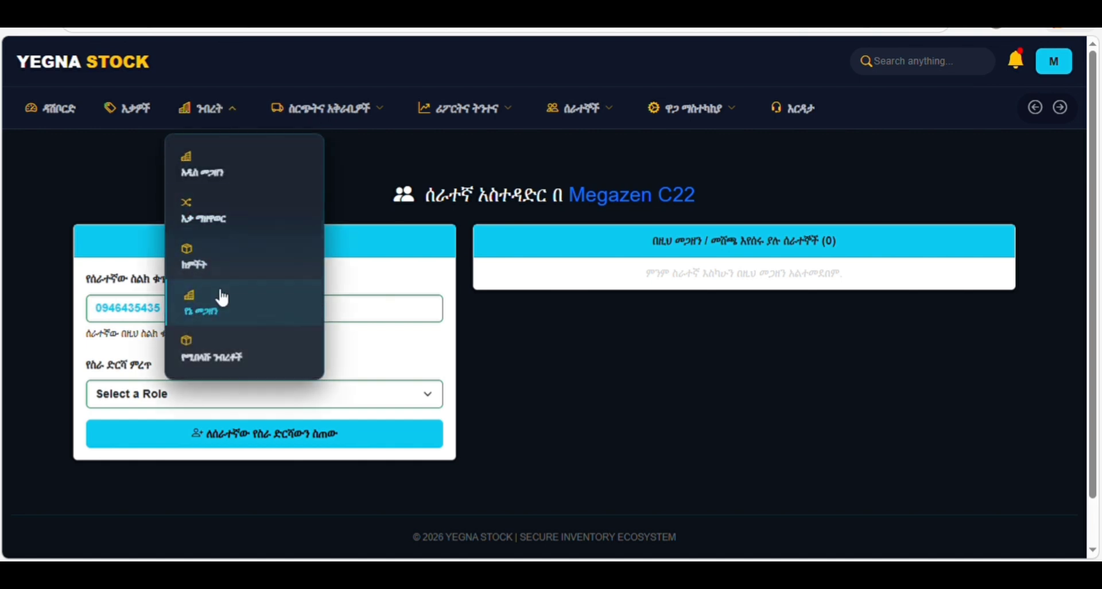
click(1036, 110)
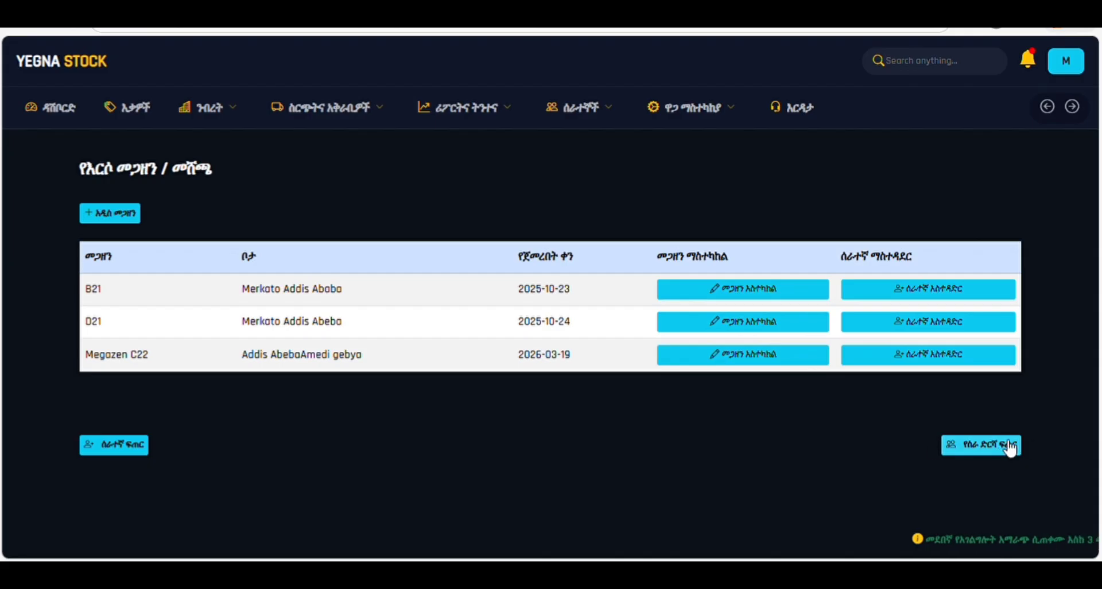
- Open the role creator and begin the role name 'stock in and Exp'
click(992, 453)
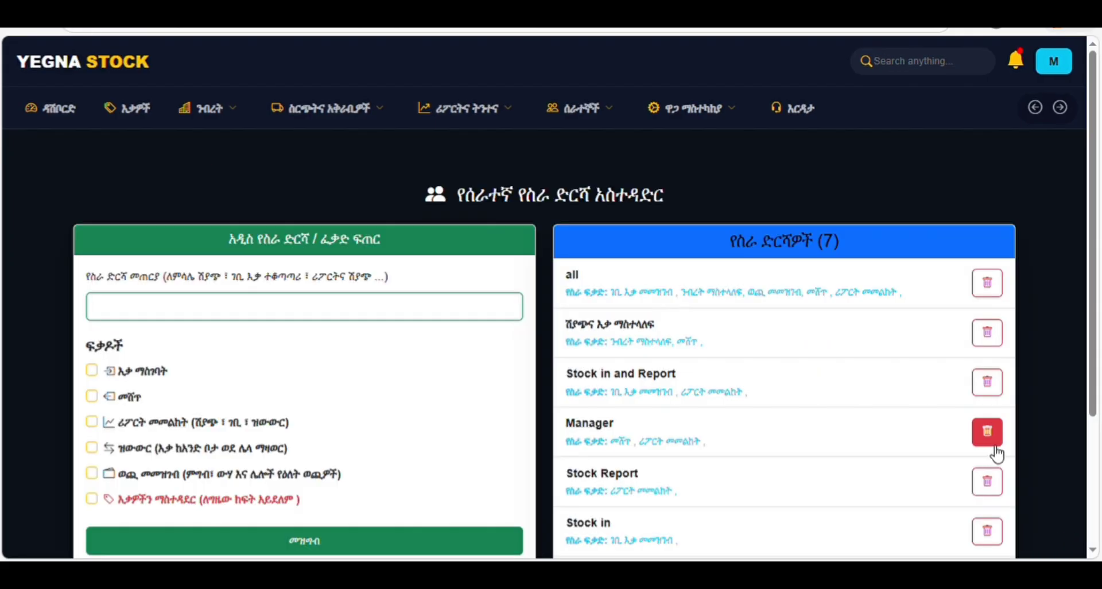
scroll(1095, 354, down, 3)
drag(1096, 354, 1093, 281)
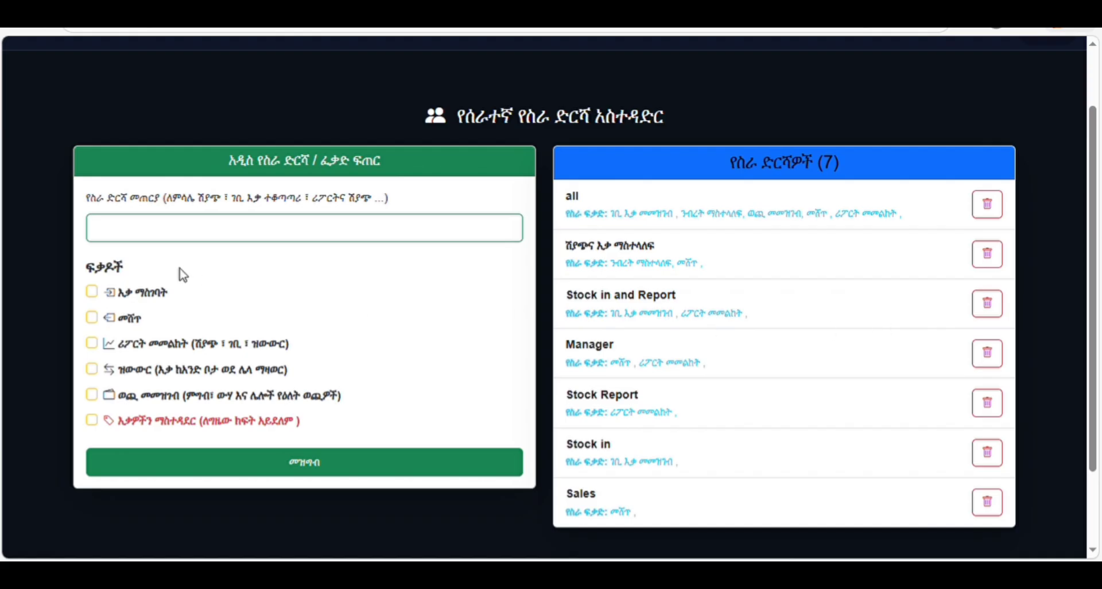
click(204, 237)
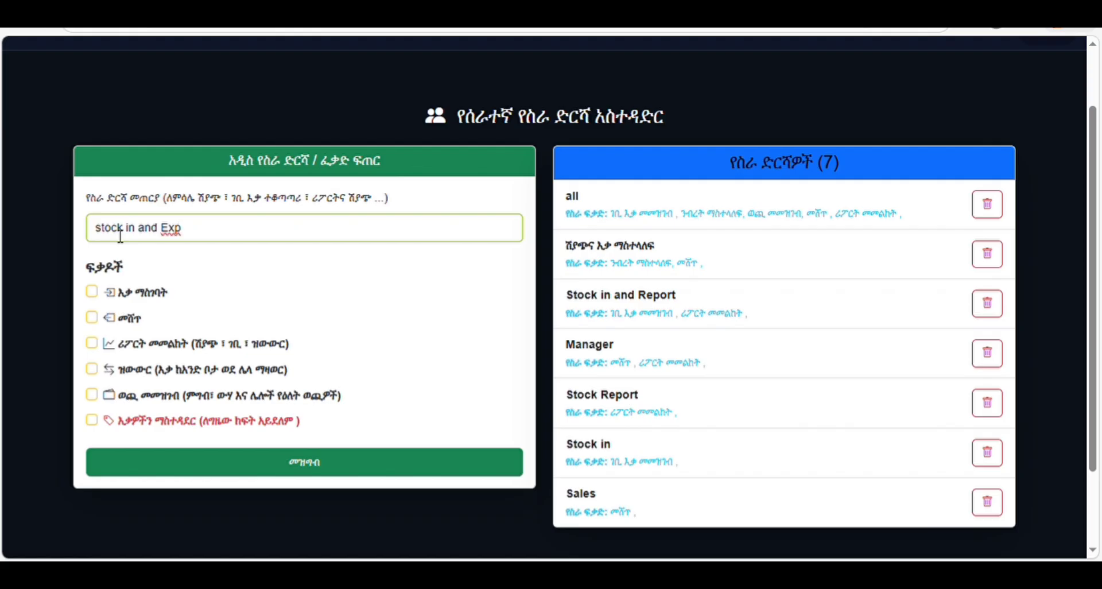
- Complete the role name as 'Stock in and Expense' with a capital S
text(en)
key(BackSpace)
text(S)
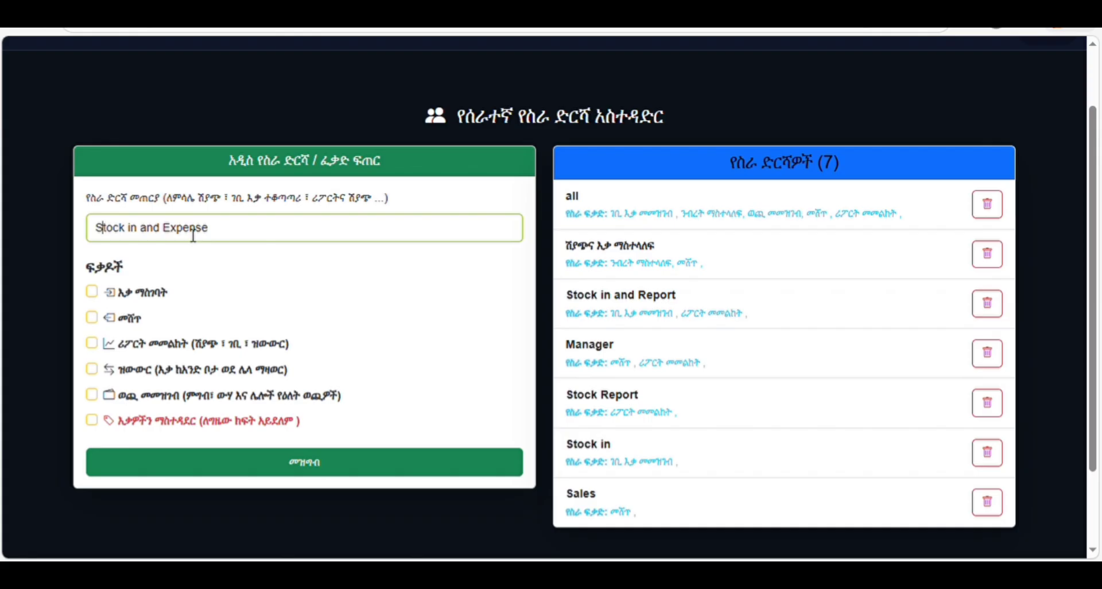
drag(227, 235, 133, 245)
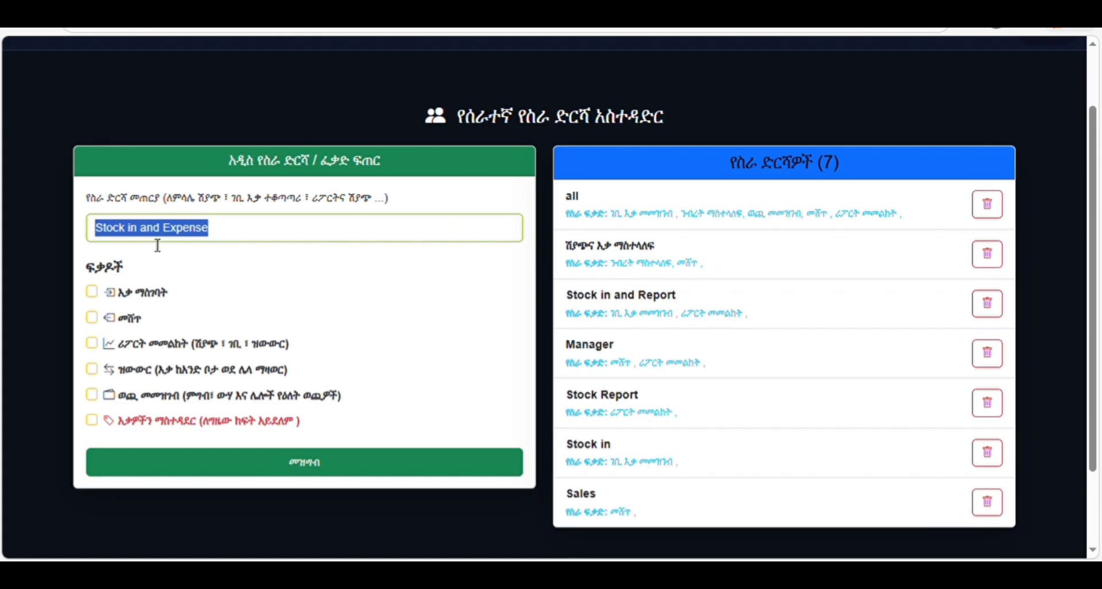
- Leave only the ዕቃ ማስገባት stock-in and ወጪ መመዝገብ expense-recording permissions ticked
click(93, 292)
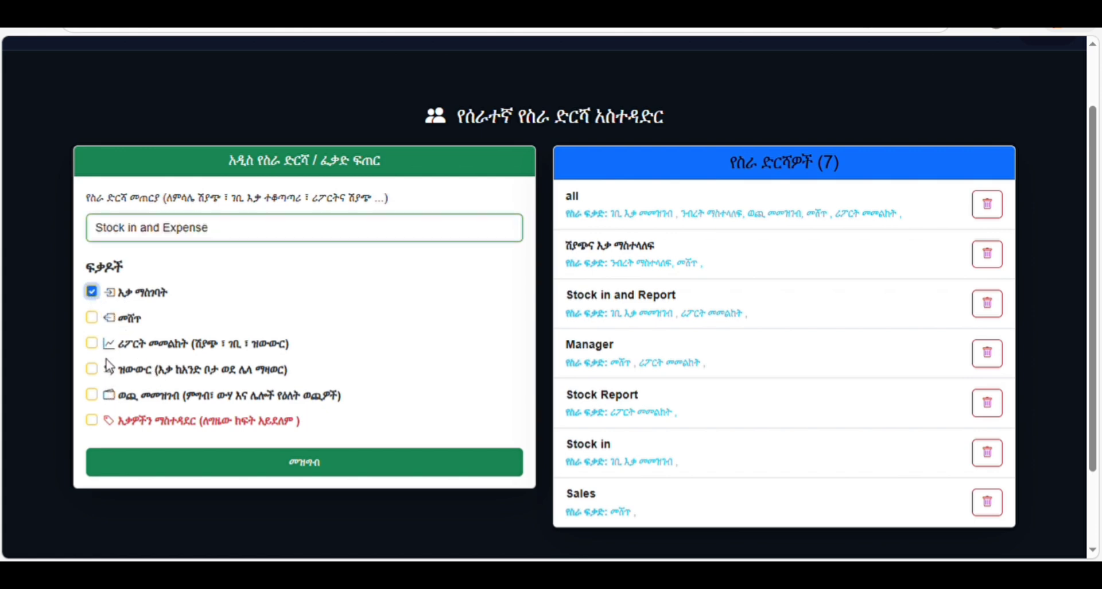
click(93, 396)
click(92, 369)
click(92, 369)
click(92, 317)
click(91, 291)
click(92, 394)
click(91, 292)
click(92, 395)
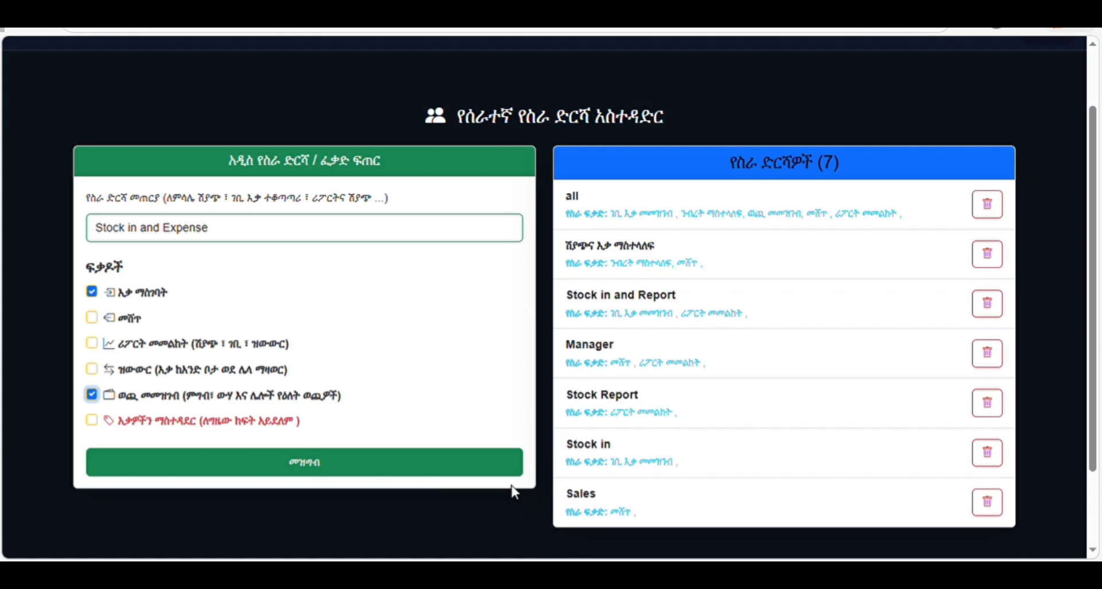
- Save the 'Stock in and Expense' role, bringing the list to 8 roles
click(337, 461)
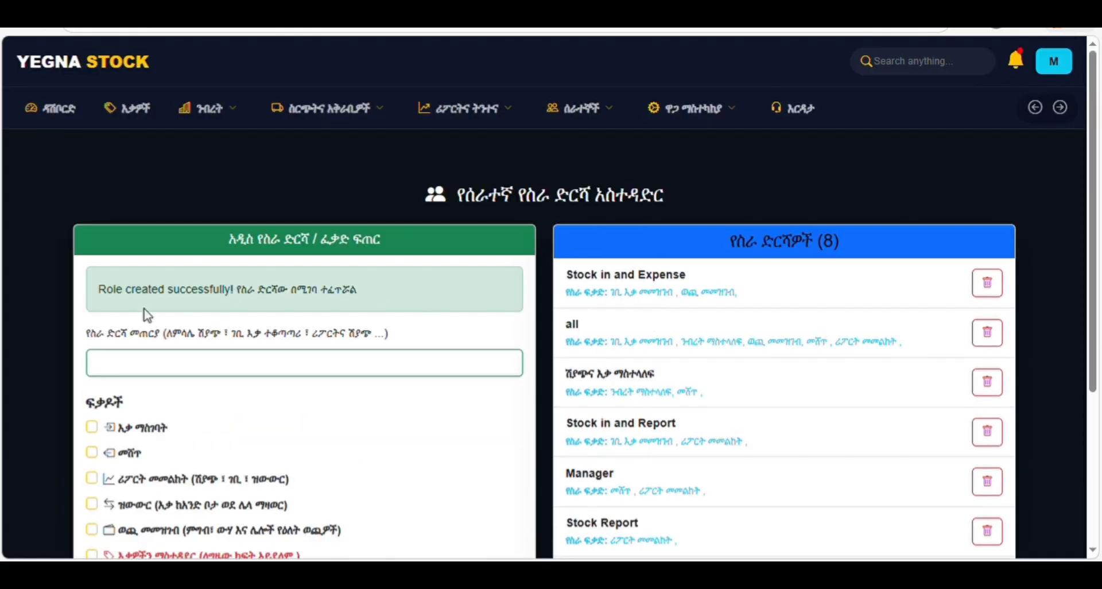
scroll(677, 385, down, 4)
scroll(677, 383, up, 3)
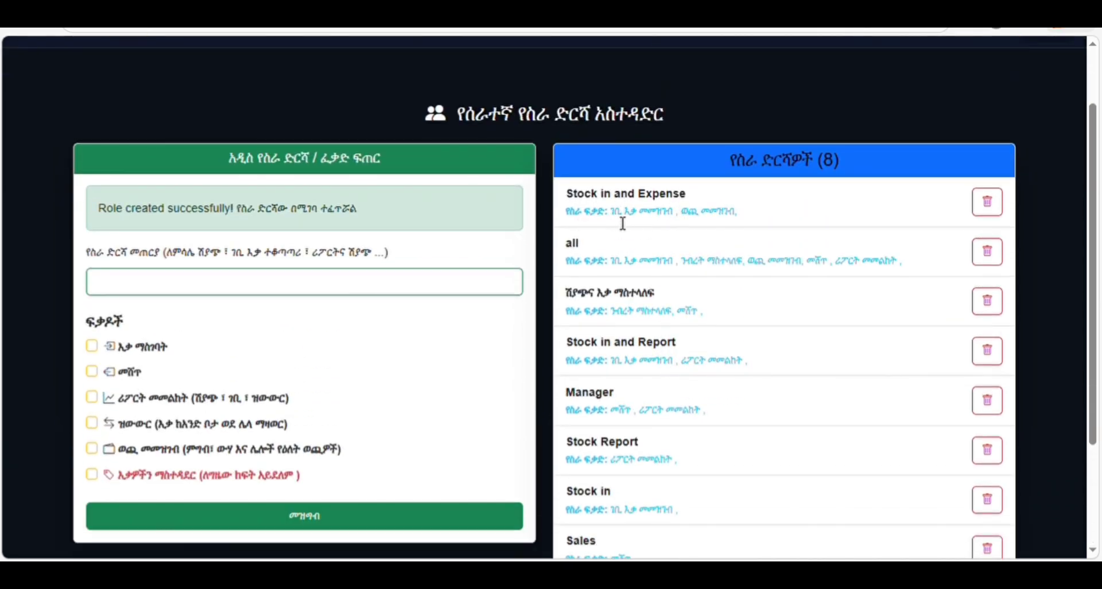
scroll(798, 192, down, 2)
scroll(799, 193, up, 2)
scroll(1095, 112, up, 2)
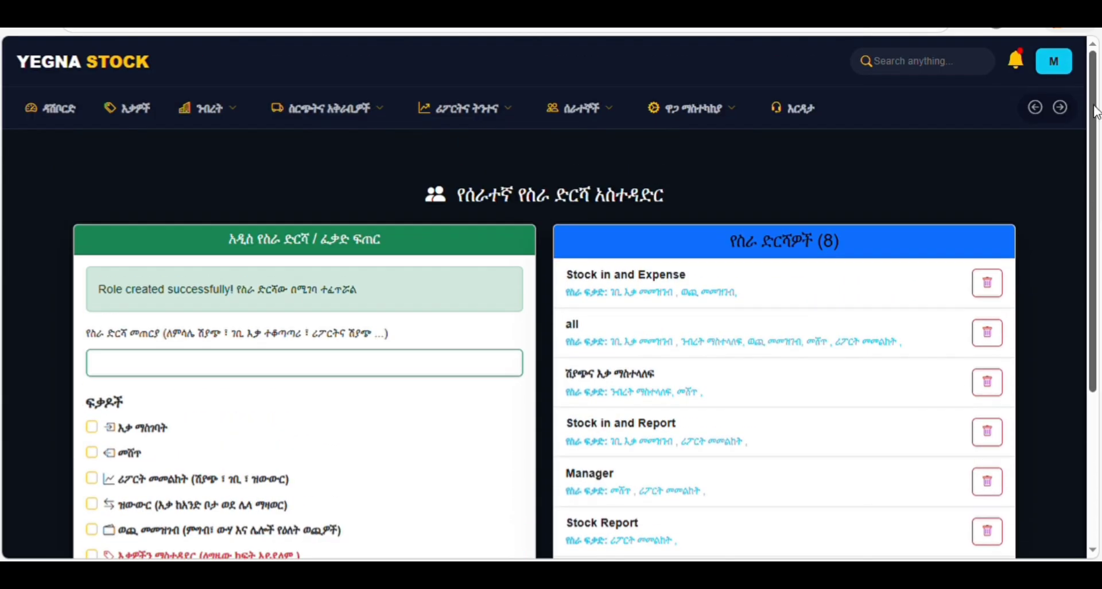
- Change the interface language to English from the account menu
click(1053, 61)
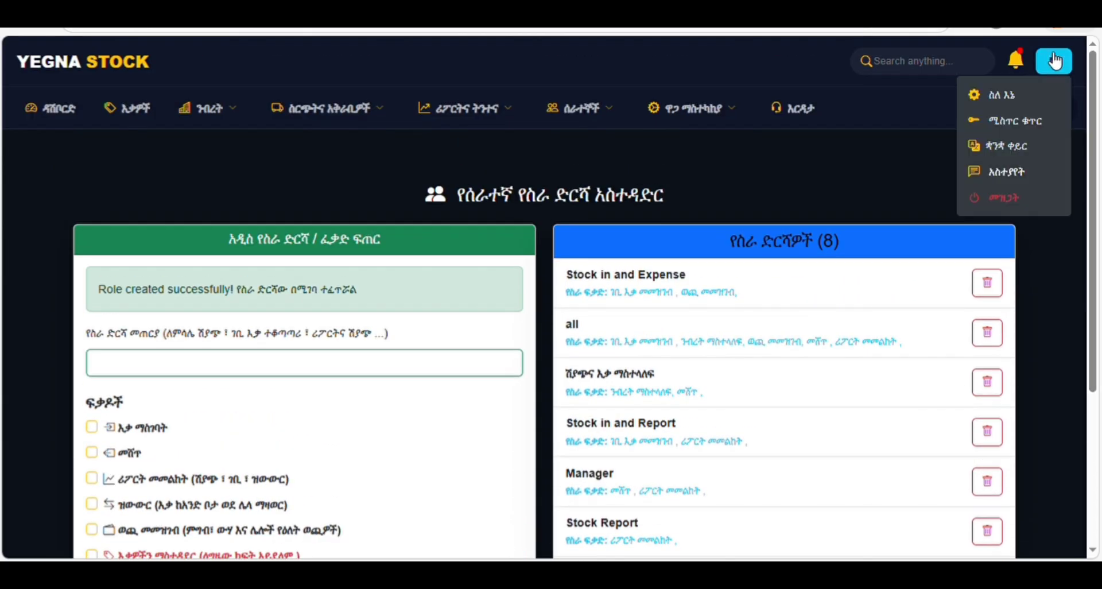
click(1013, 148)
click(512, 339)
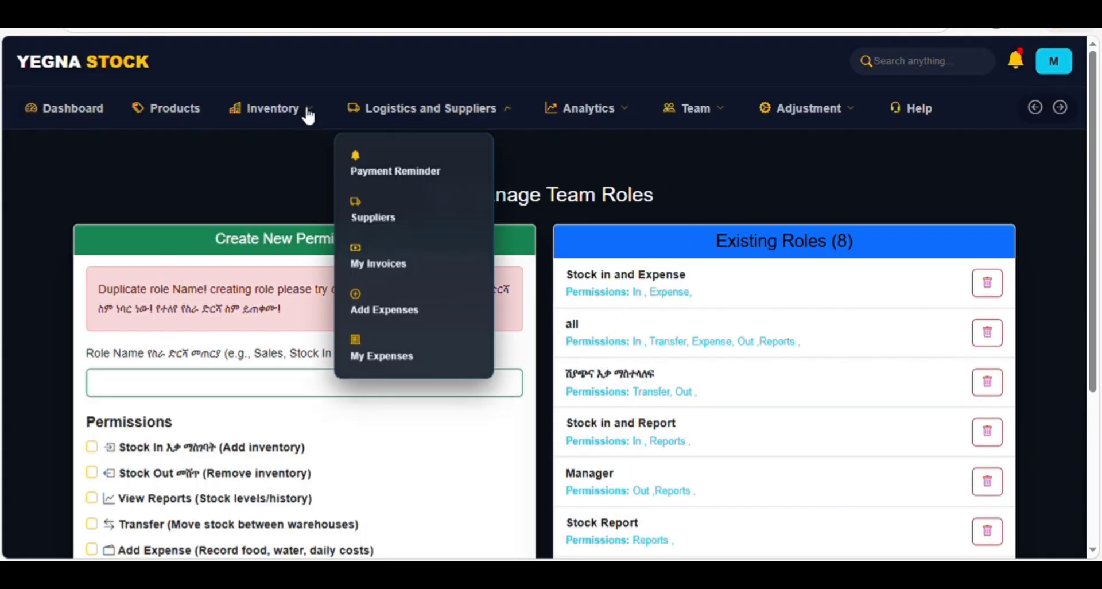
mouse_move(261, 107)
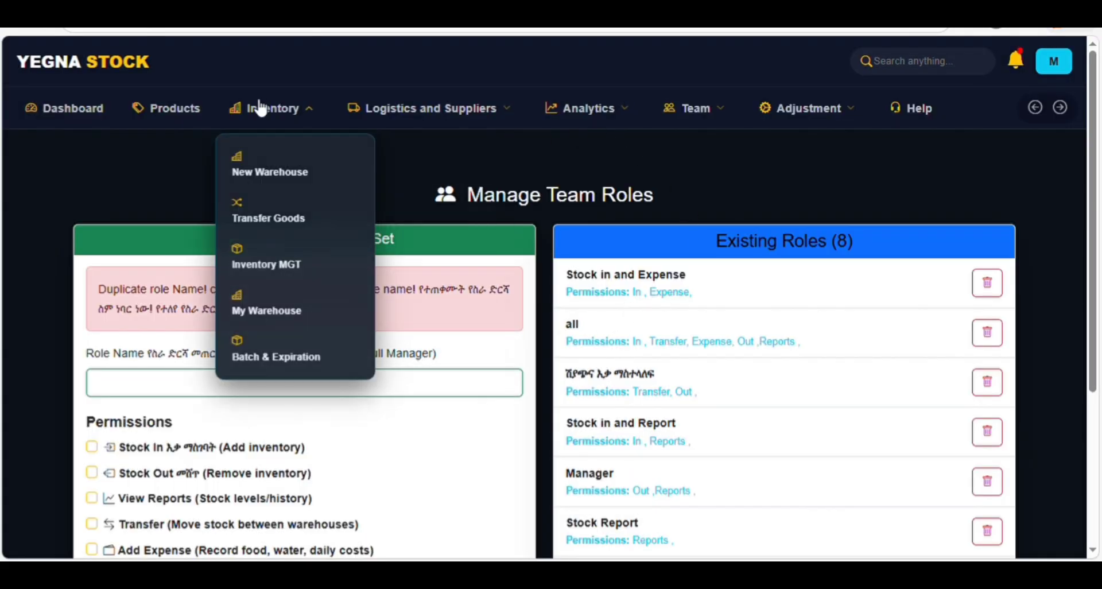
- Paste the employee's phone number into Megazen C22's team form and pick the Stock in and Expense role
click(268, 313)
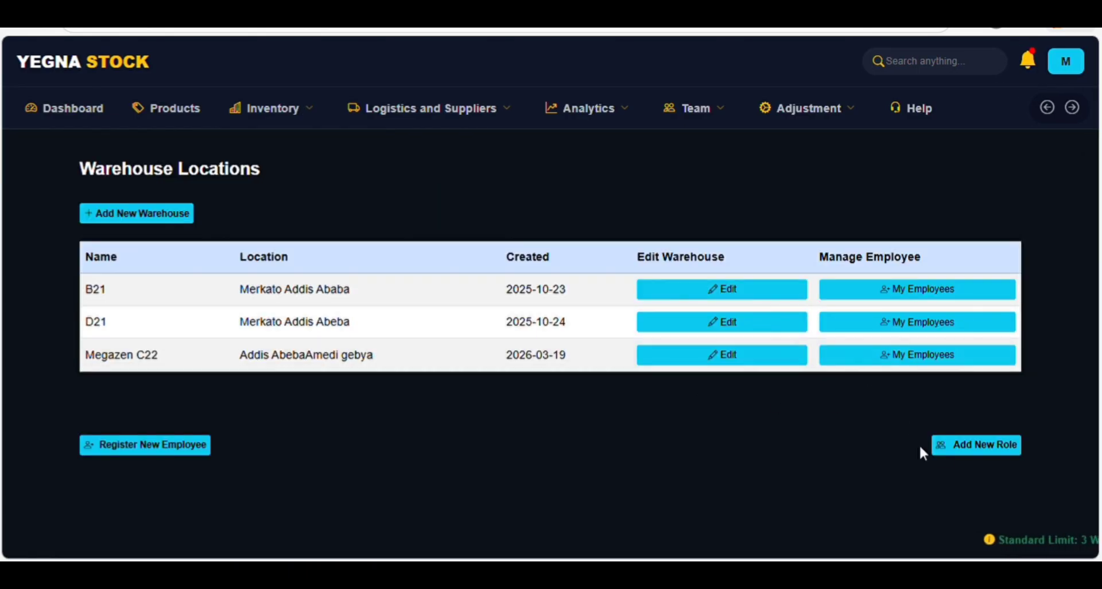
click(935, 356)
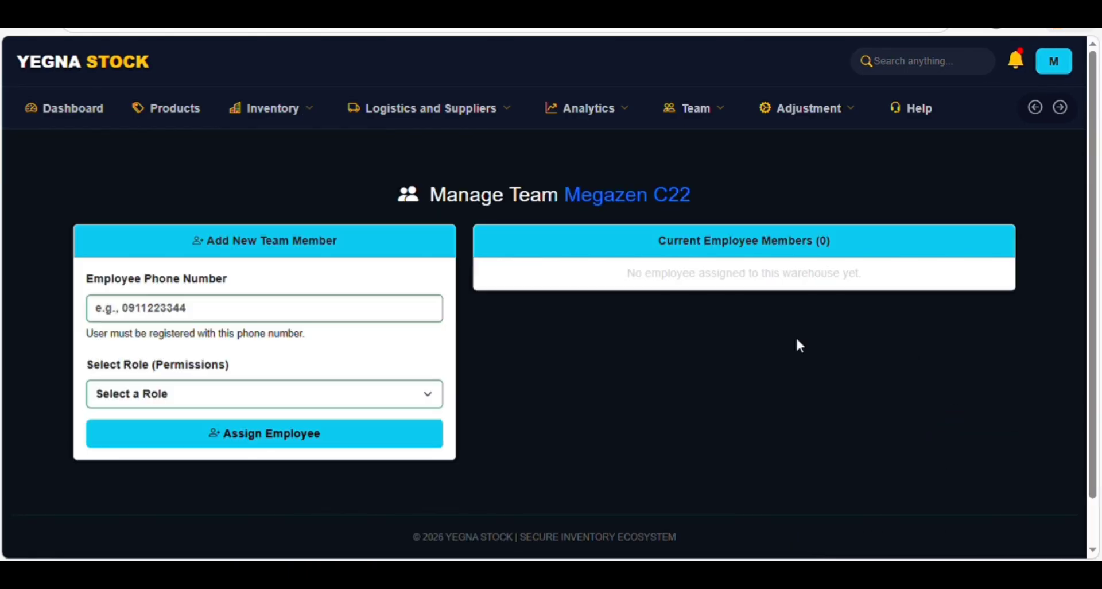
click(154, 317)
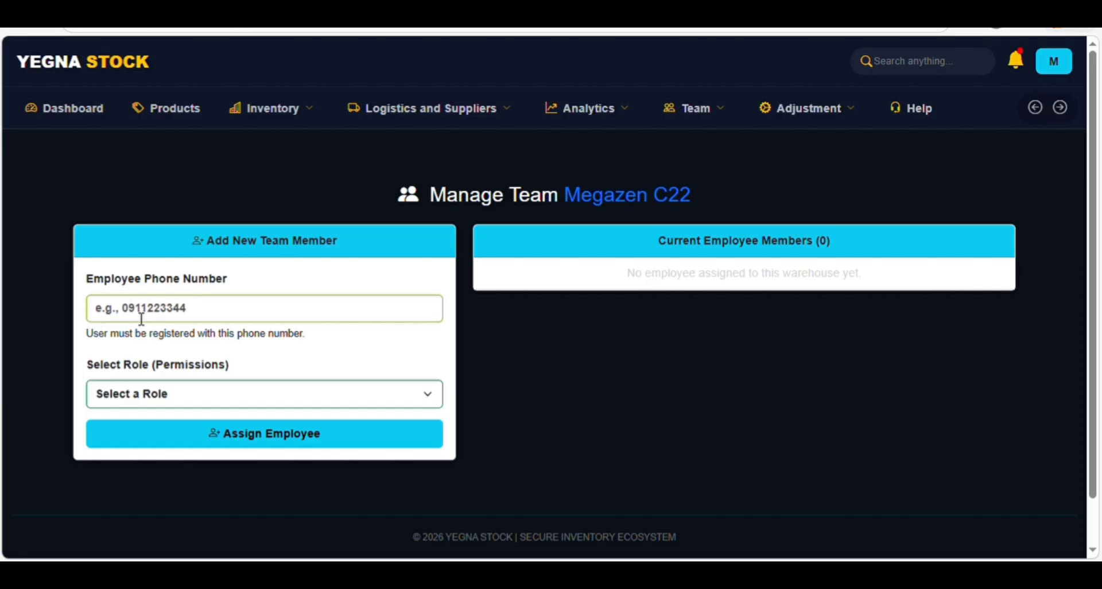
key(ctrl+v)
click(198, 400)
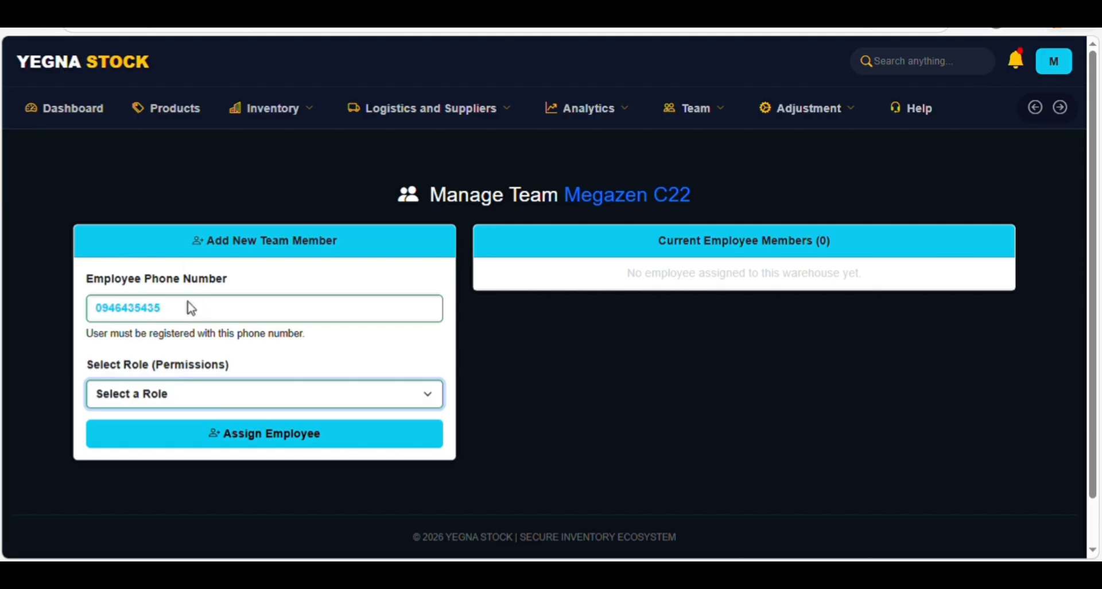
key(Down)
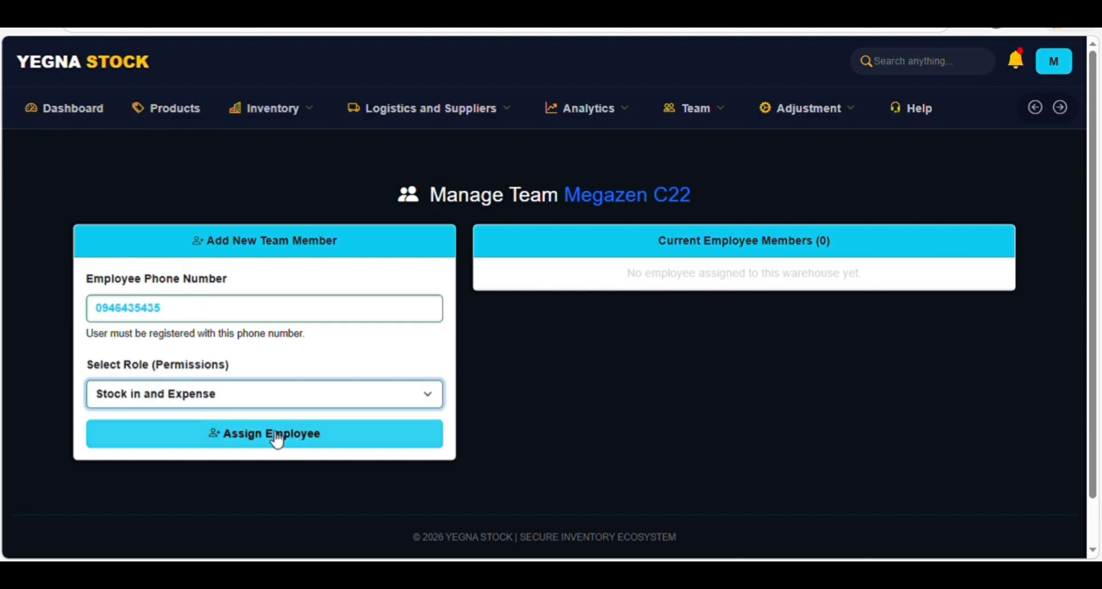
- Assign the employee to Megazen C22, then select the new member's phone number in the list
click(278, 441)
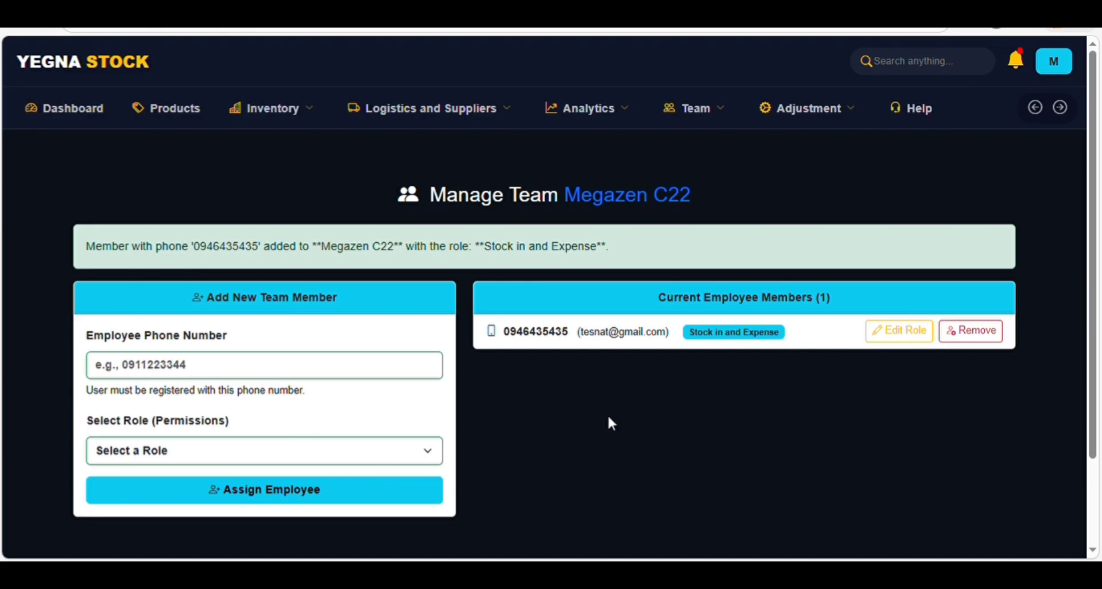
double_click(538, 340)
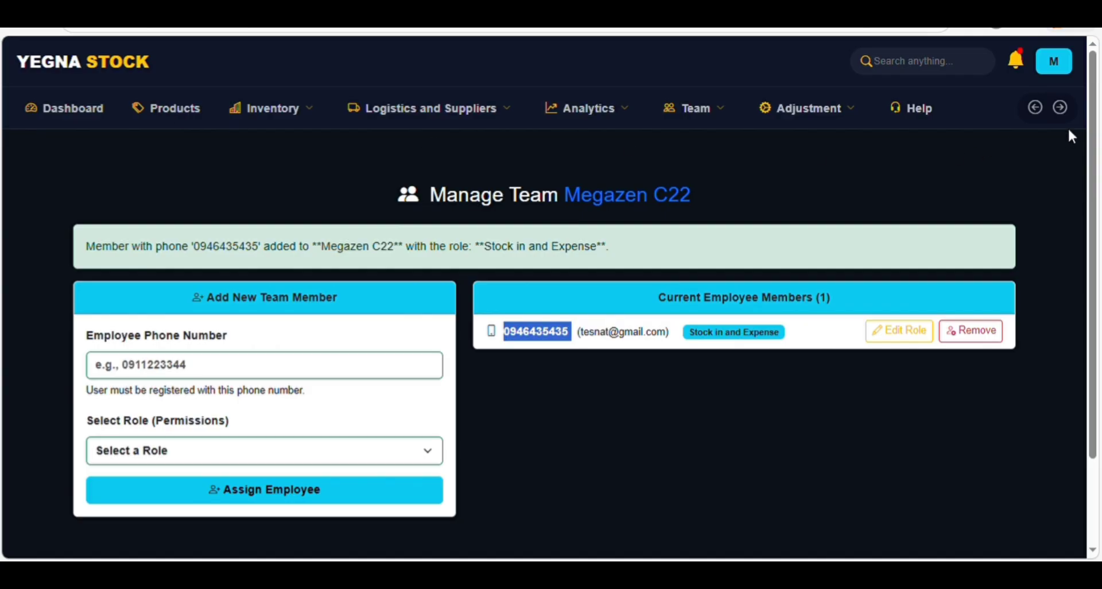
- Return to the warehouse locations list and select parts of the Megazen C22 name
mouse_move(286, 118)
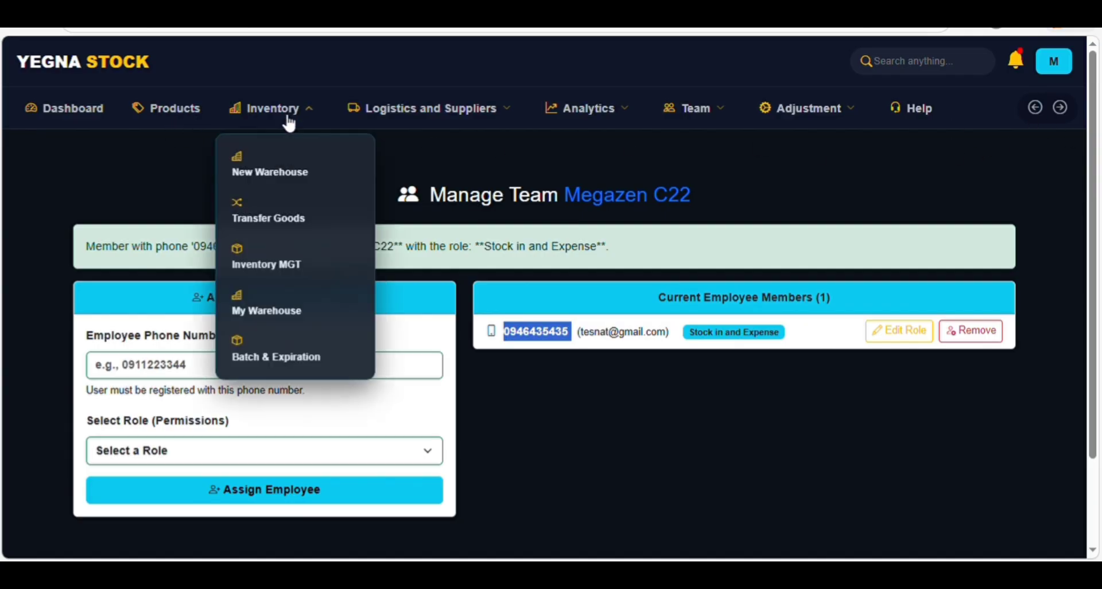
click(281, 314)
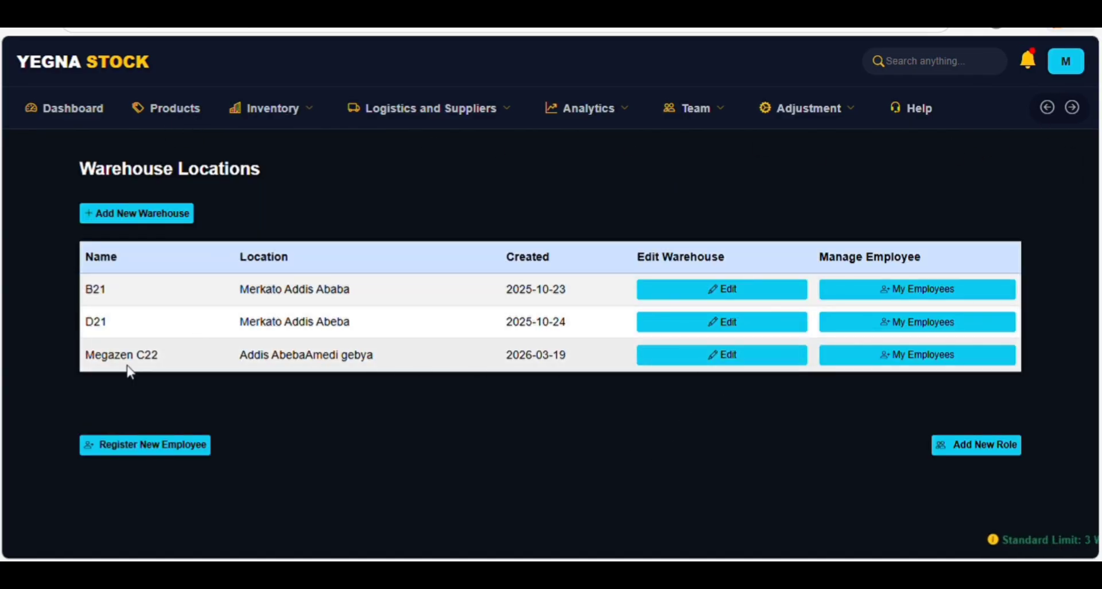
drag(160, 354, 76, 351)
drag(312, 401, 139, 361)
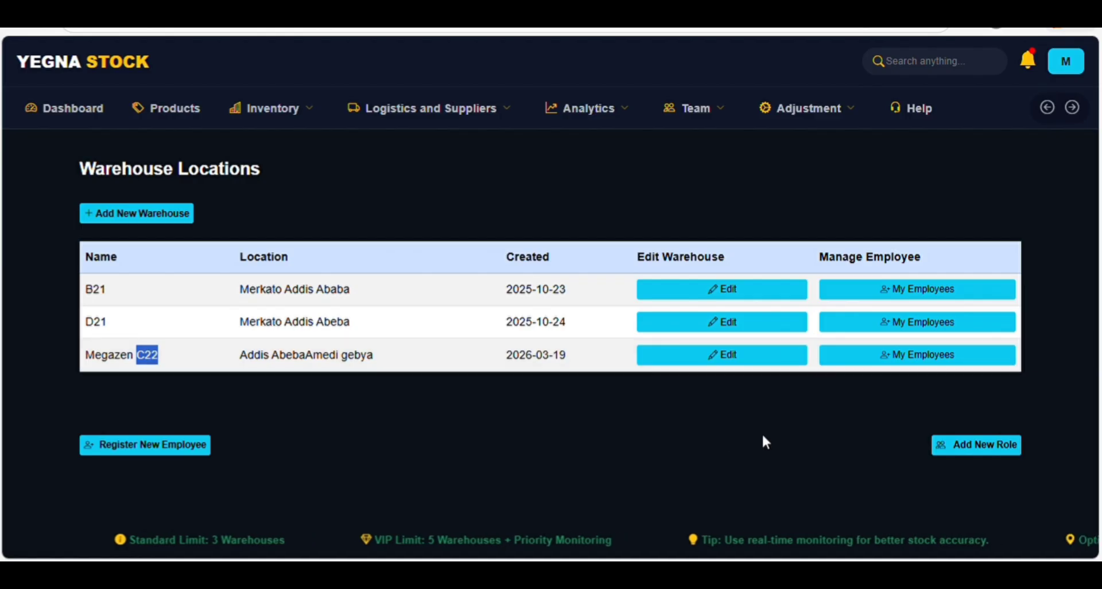
double_click(111, 362)
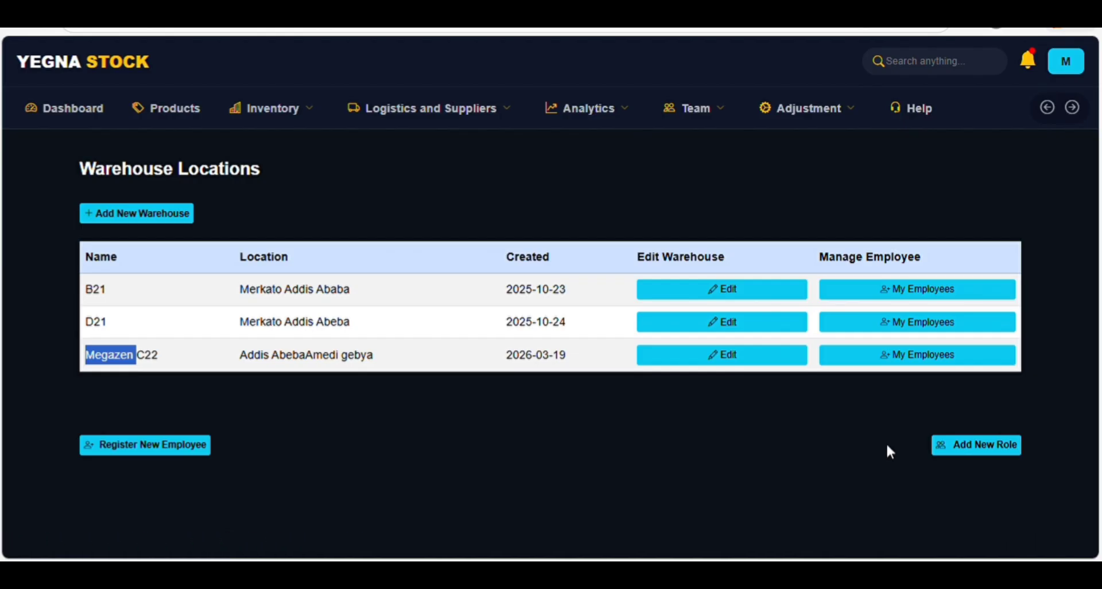
- Check the Batch & Expiration tracker, then go back to My Warehouse via the Inventory menu
click(267, 115)
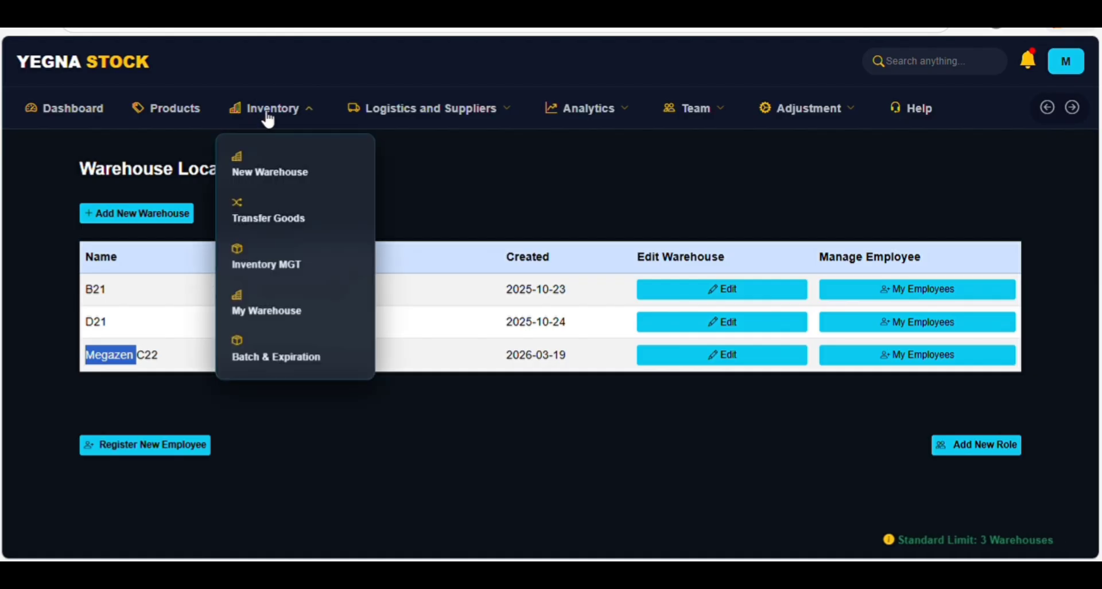
click(271, 351)
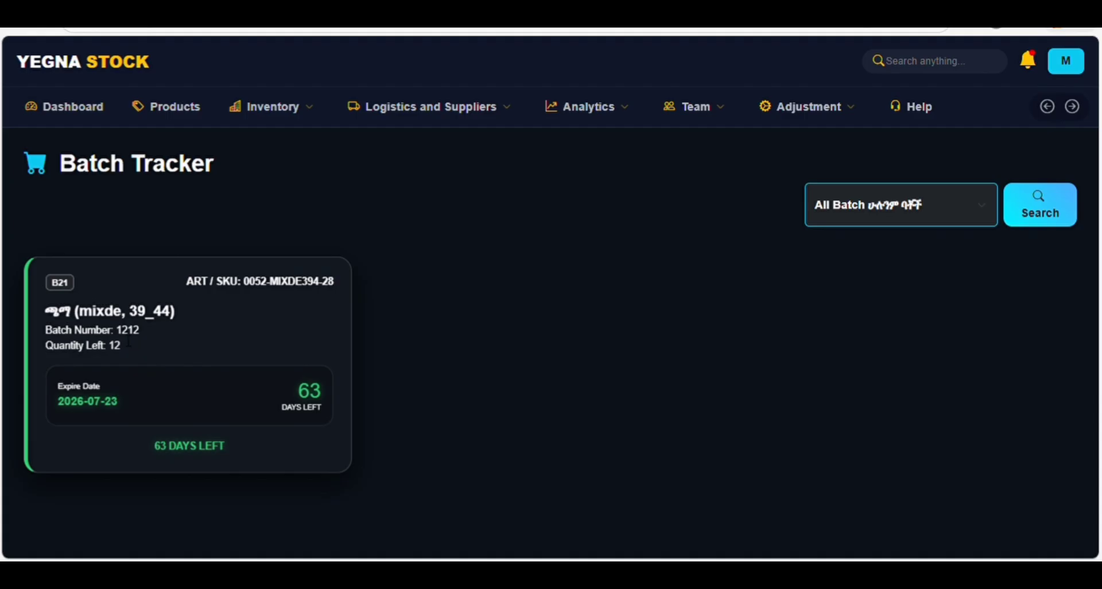
click(272, 107)
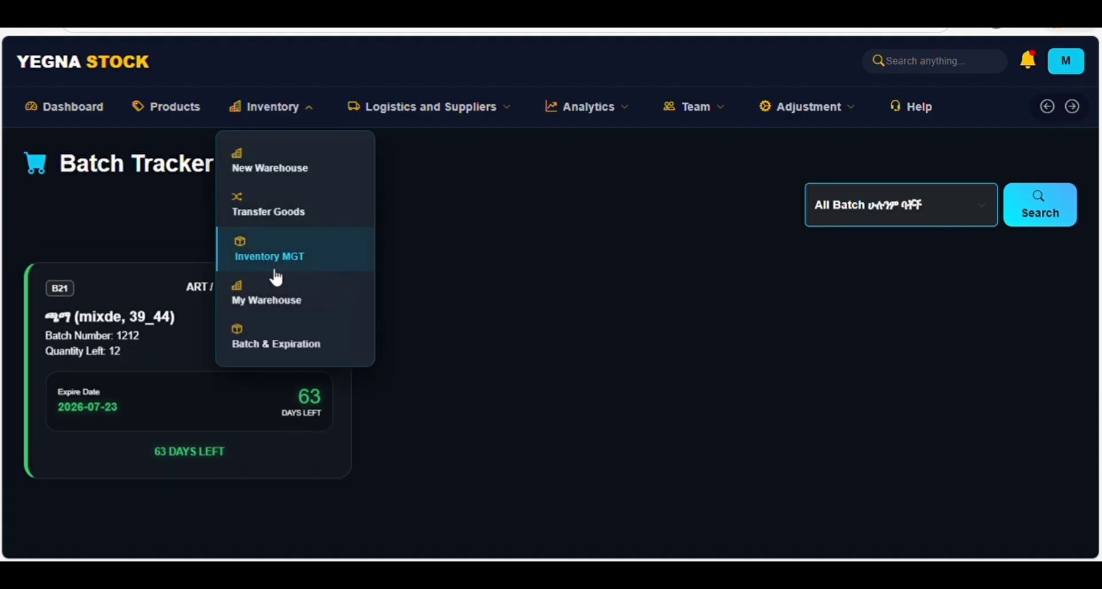
click(288, 299)
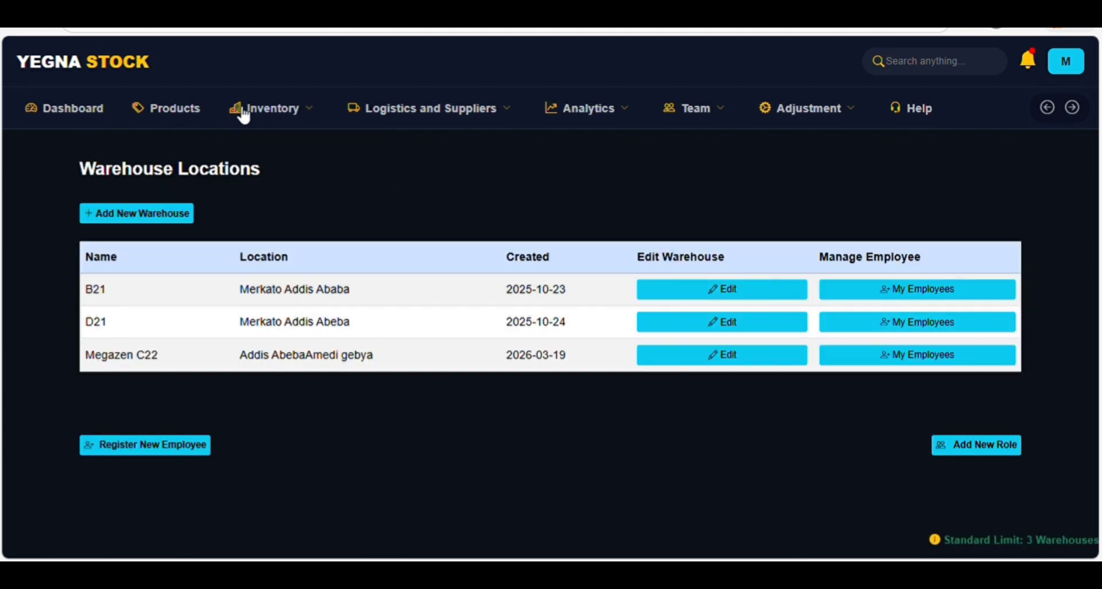
click(244, 114)
click(278, 274)
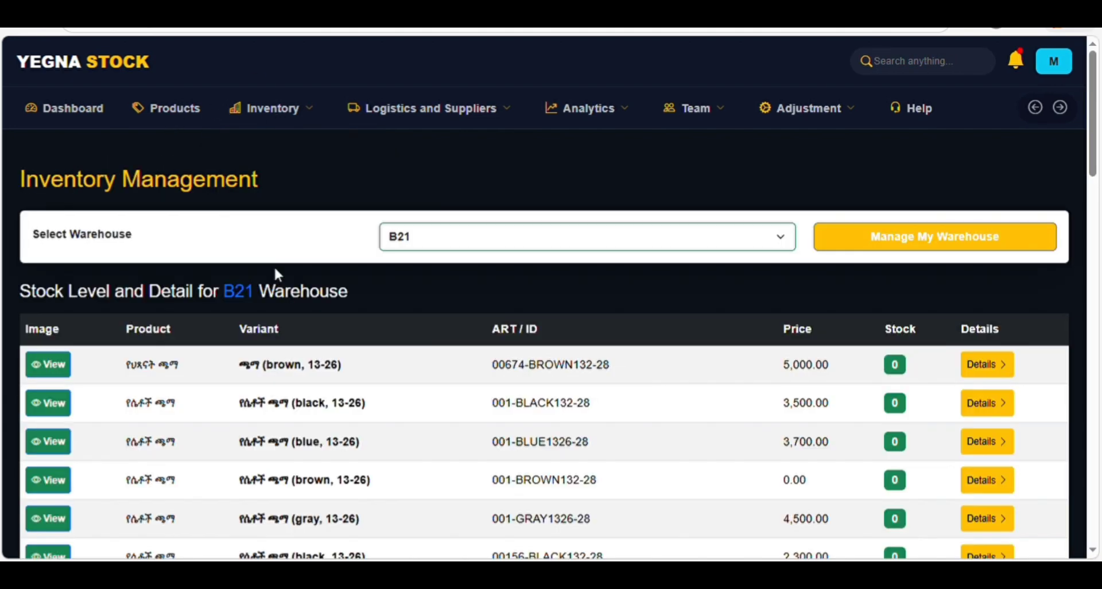
scroll(1096, 205, down, 4)
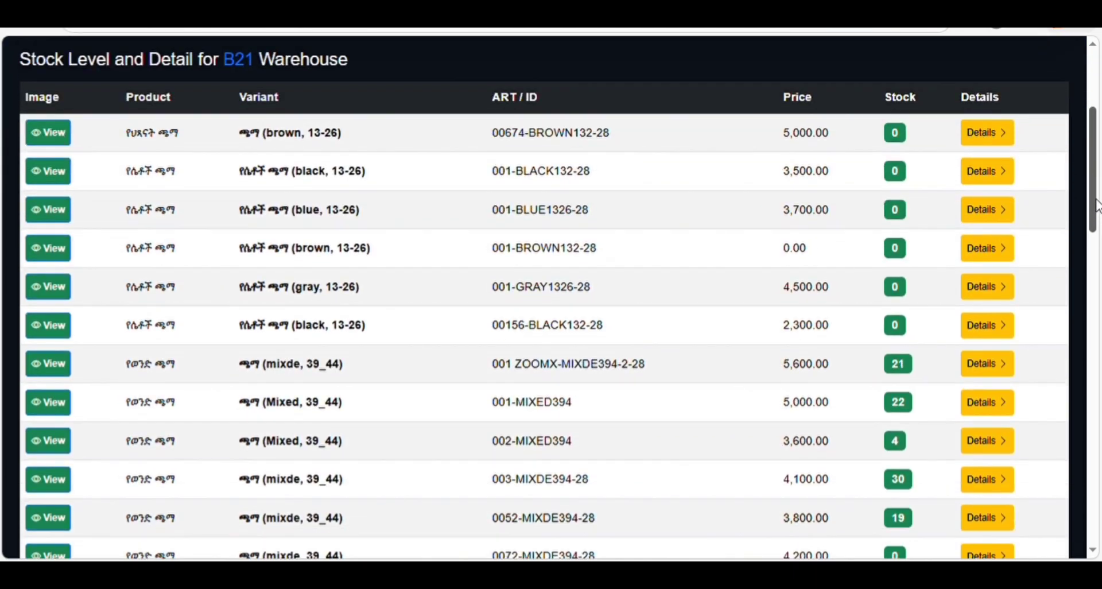
drag(1096, 205, 1097, 330)
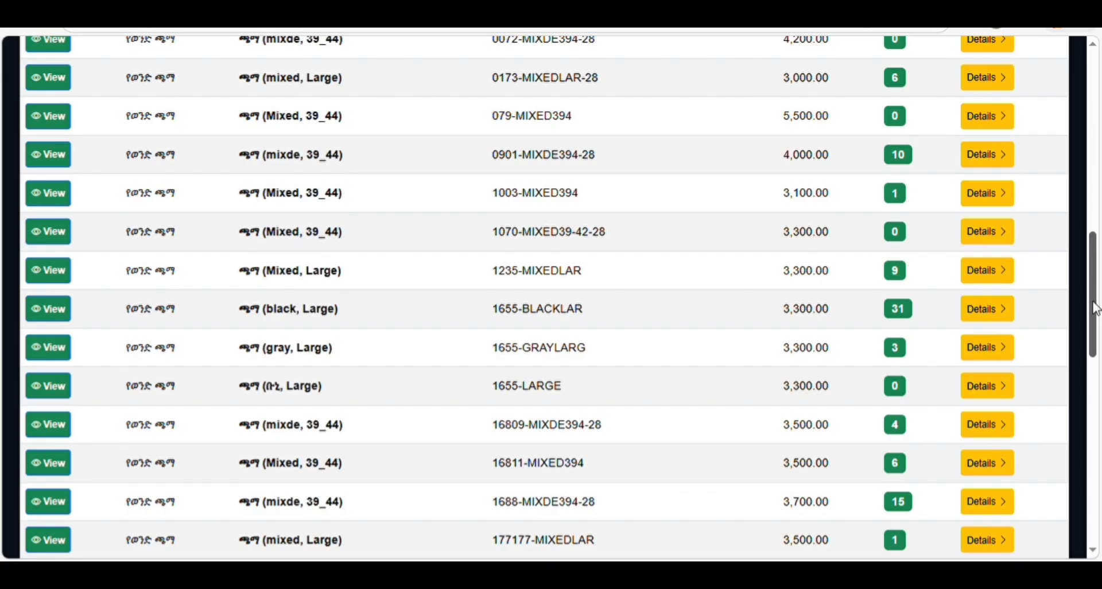
drag(1096, 308, 1097, 143)
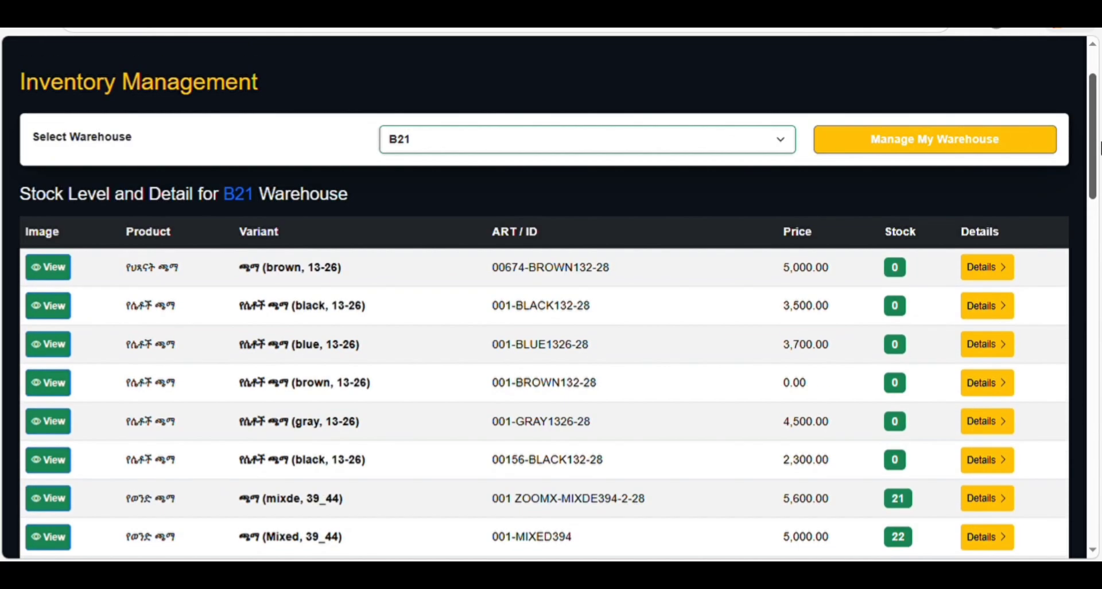
click(405, 187)
scroll(492, 228, down, 3)
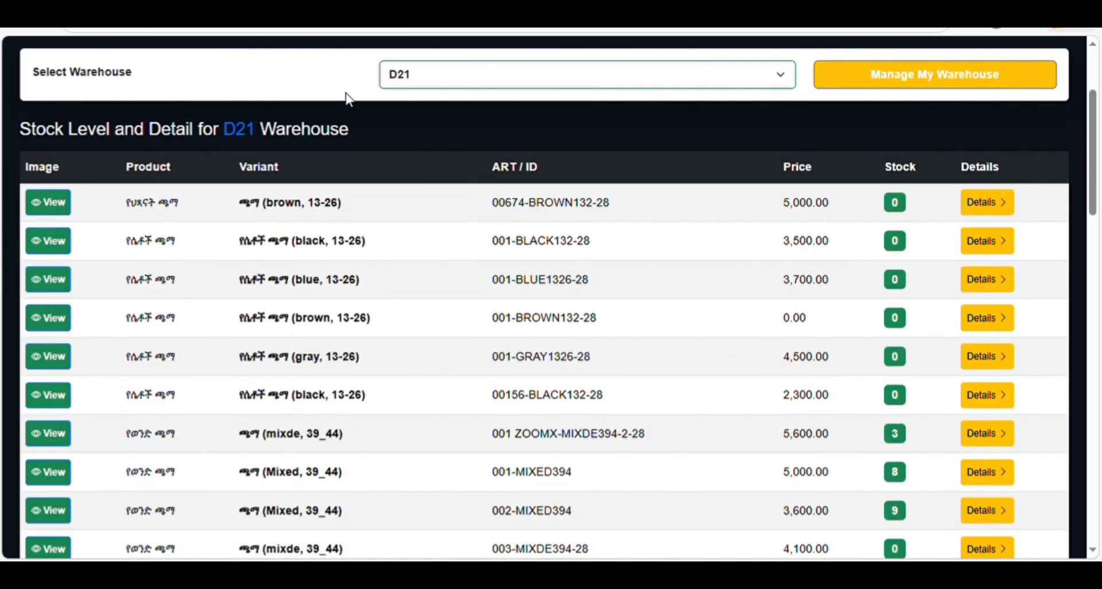
scroll(345, 93, up, 3)
click(263, 113)
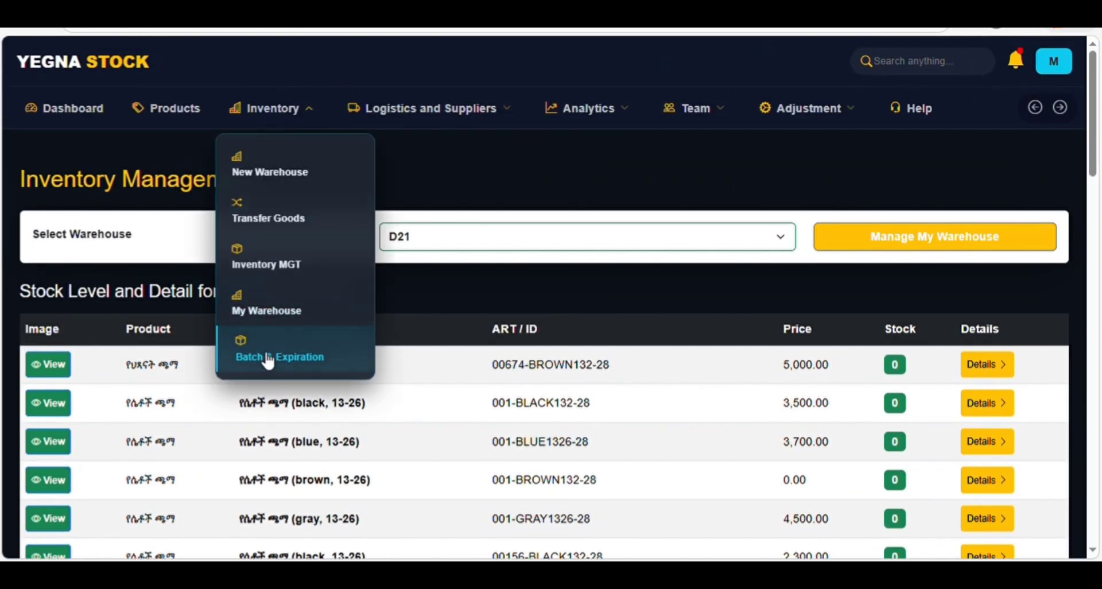
click(231, 357)
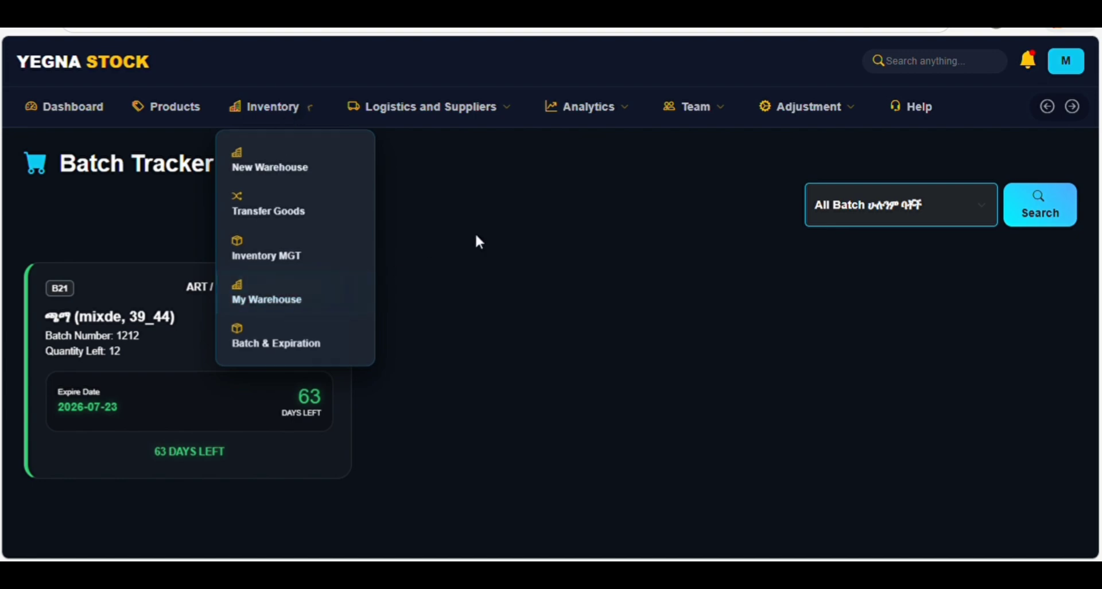
mouse_move(283, 127)
click(270, 256)
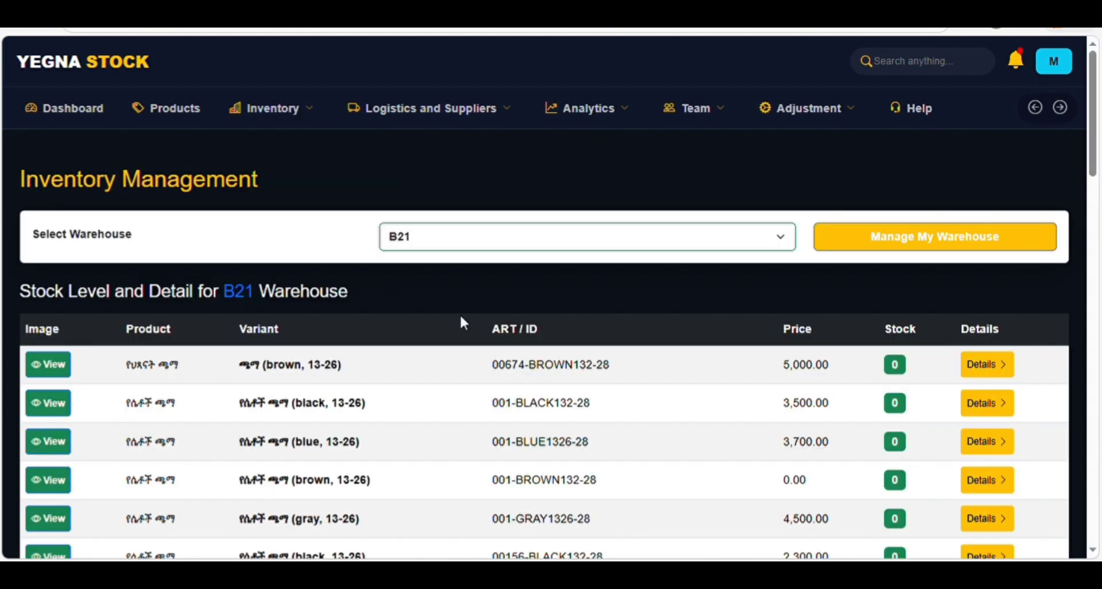
scroll(573, 312, down, 8)
scroll(570, 314, up, 7)
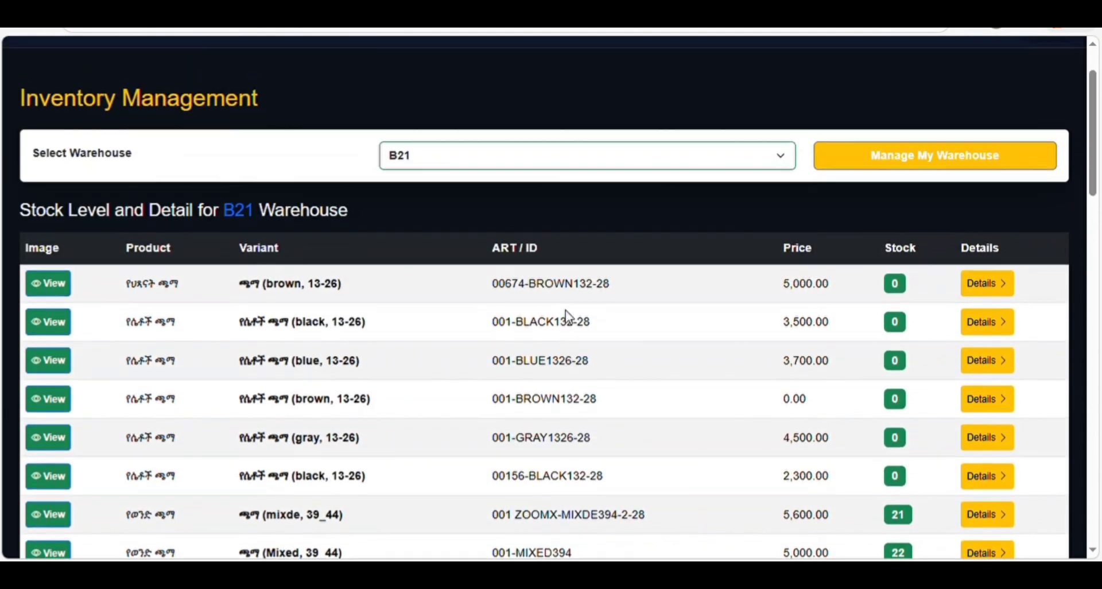
scroll(502, 493, down, 1)
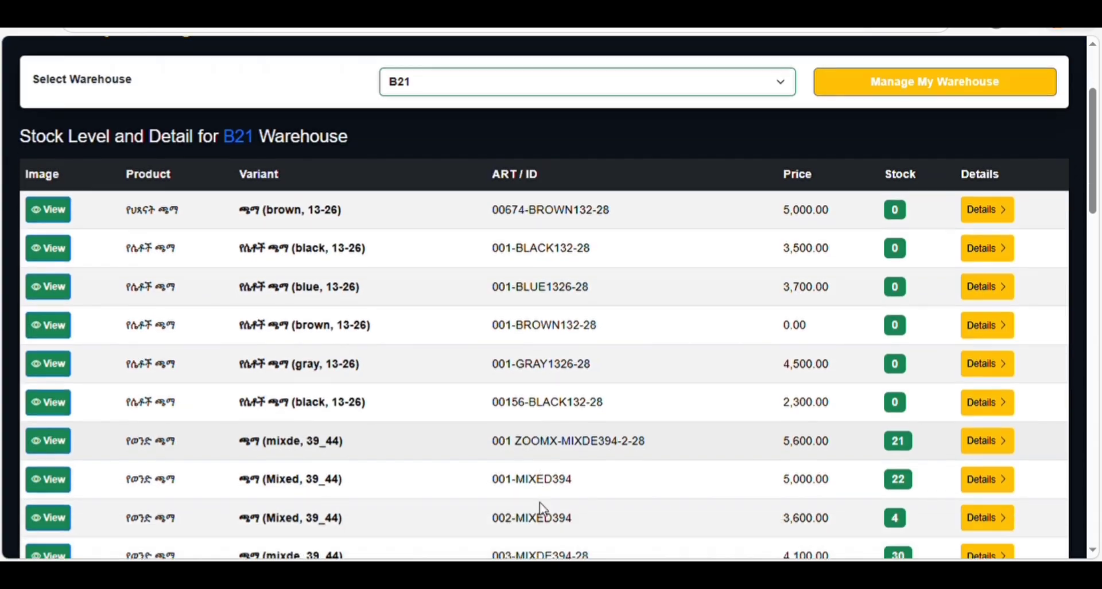
scroll(505, 500, down, 2)
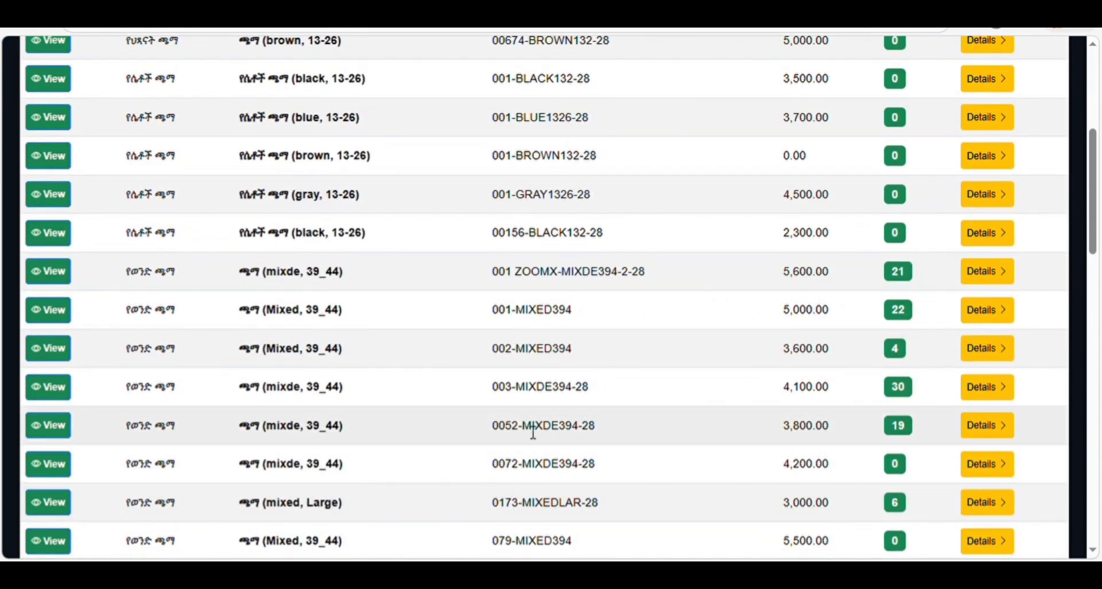
click(977, 422)
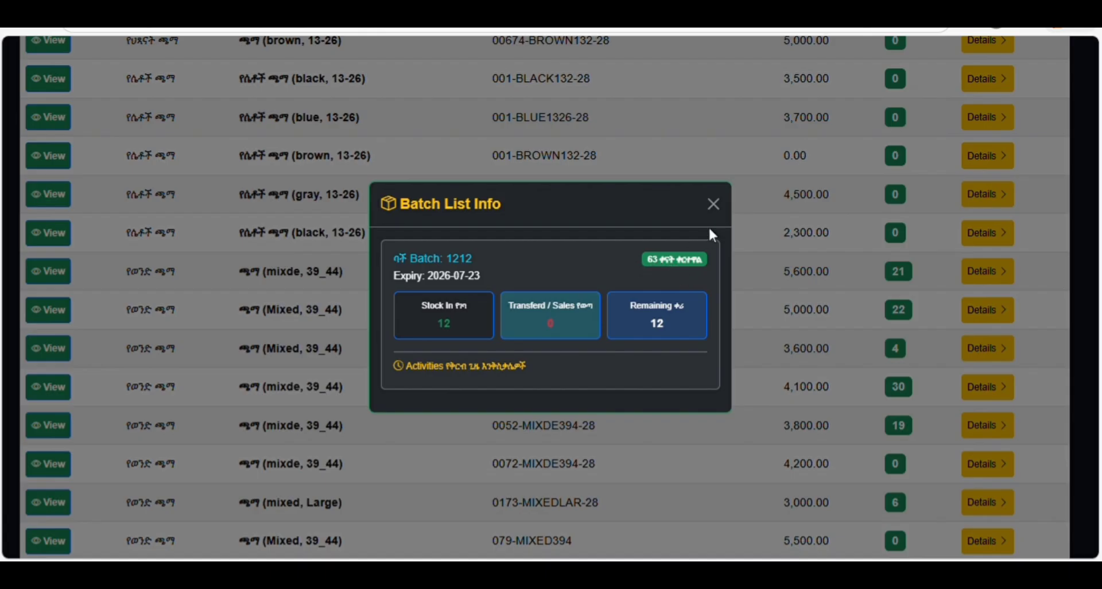
click(713, 204)
scroll(241, 106, up, 5)
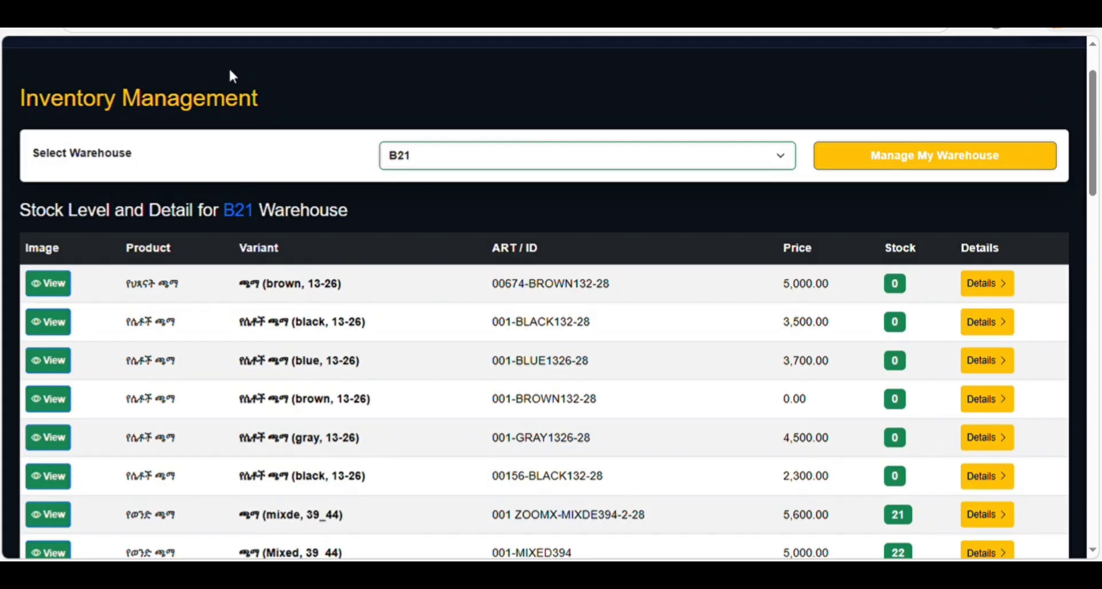
scroll(233, 74, up, 2)
scroll(287, 92, down, 2)
scroll(270, 54, up, 2)
- Open the batch and expiration tracker and search the 3-months-left and over-6-months filters
click(285, 109)
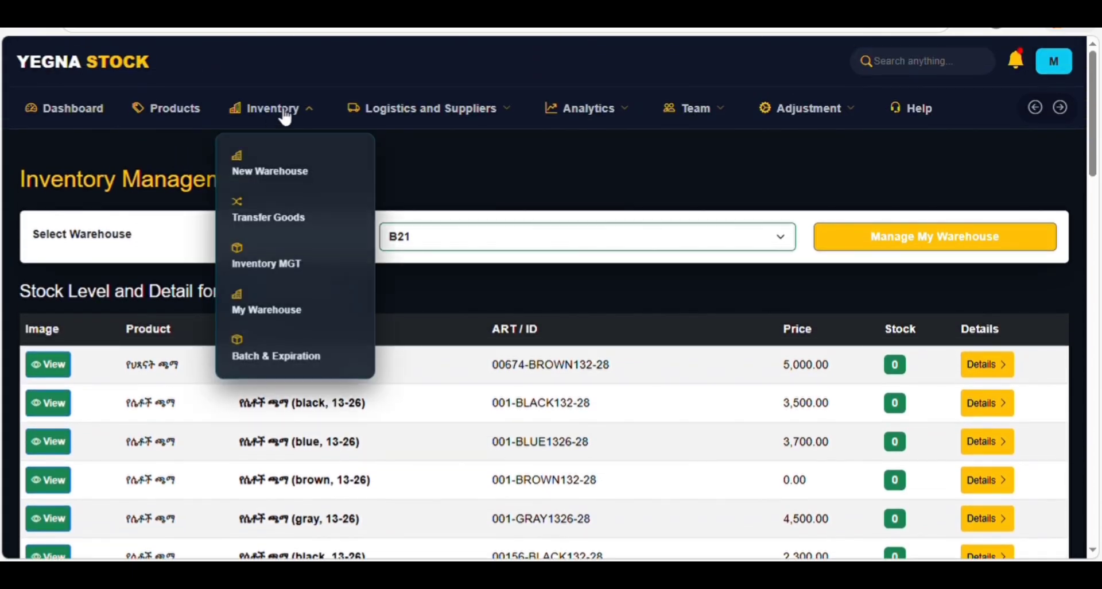
click(281, 360)
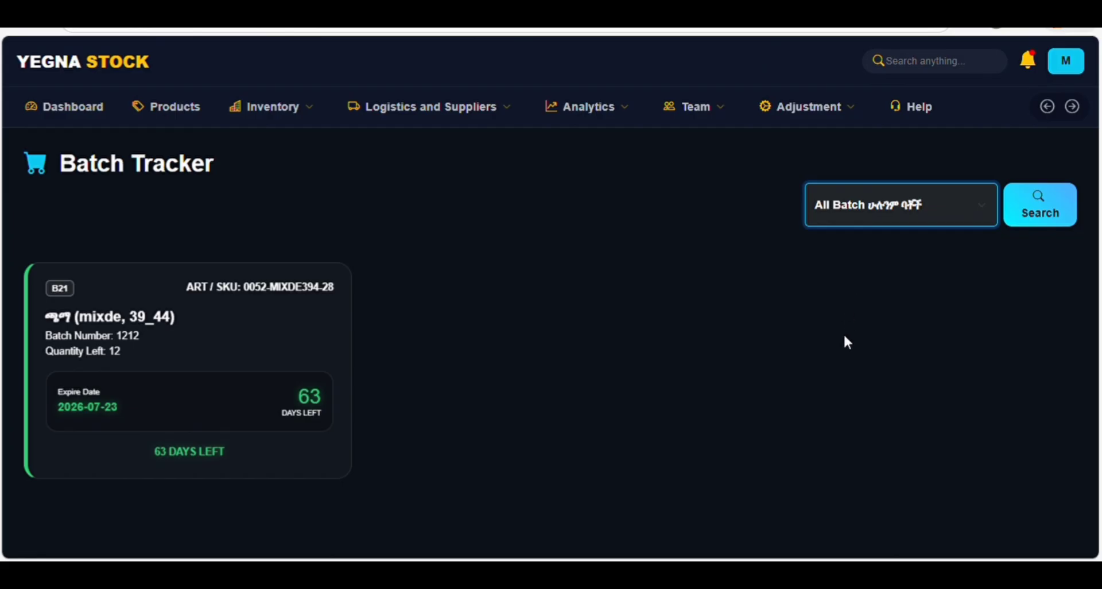
click(847, 302)
click(1031, 208)
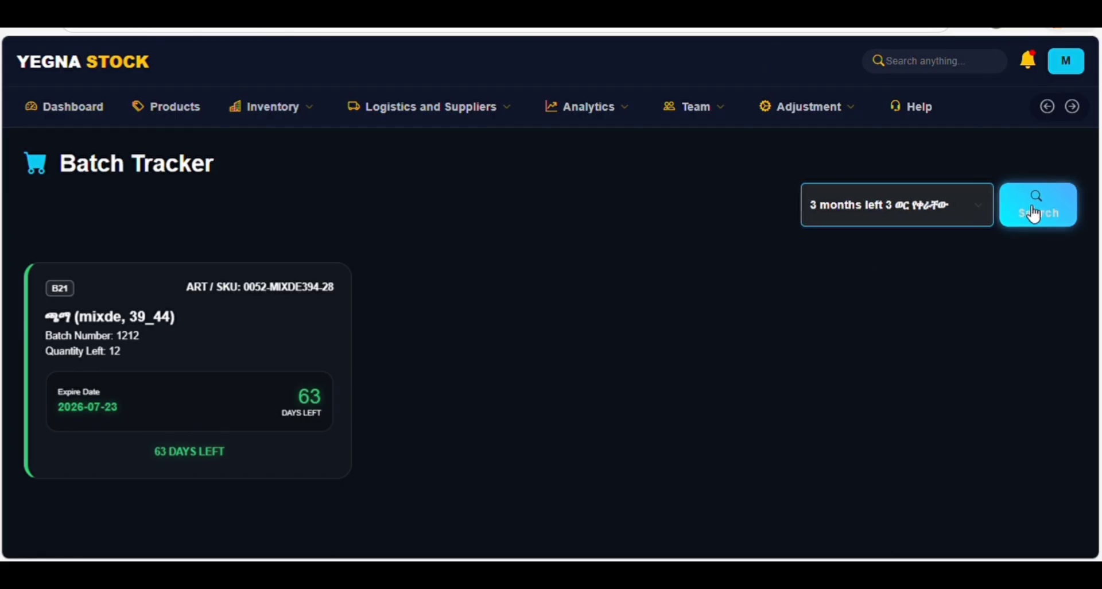
click(870, 343)
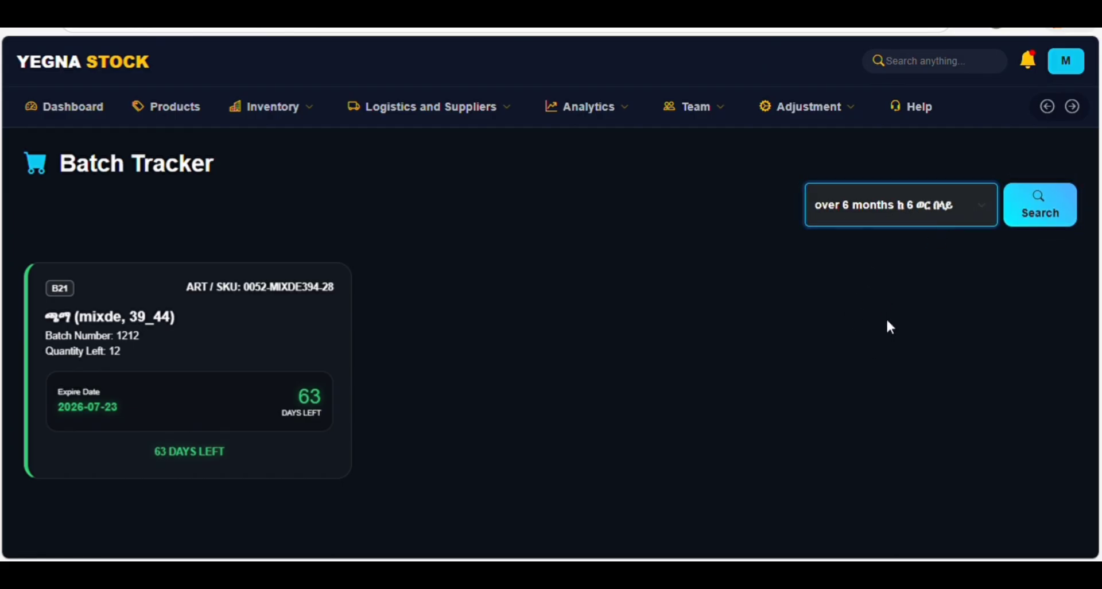
click(1035, 209)
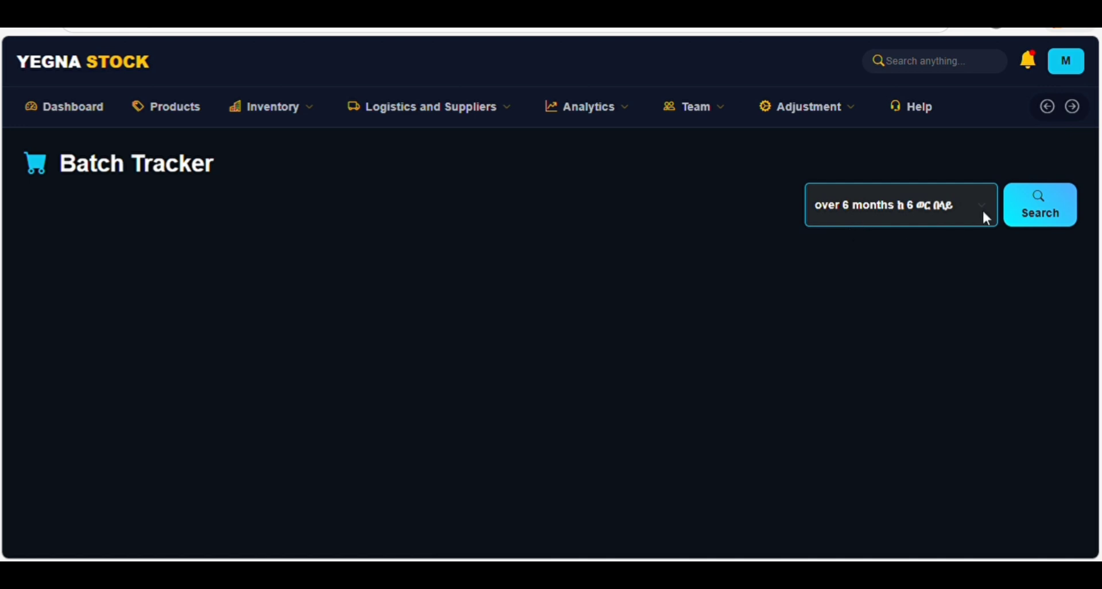
- Search expired batches, then return to 3 months left to show batch B21
click(844, 207)
click(877, 256)
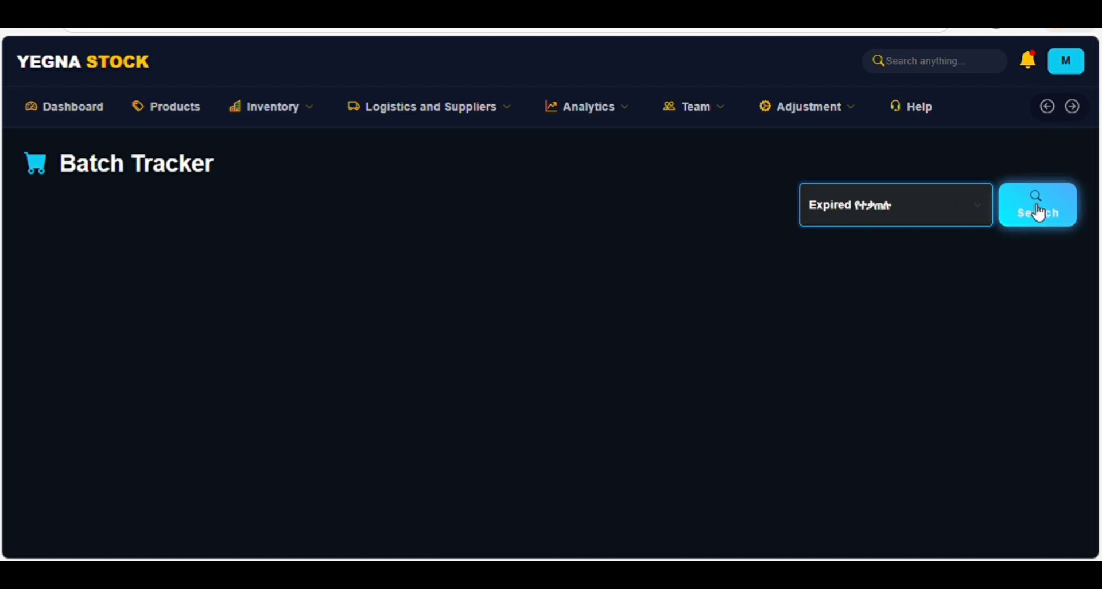
click(1038, 210)
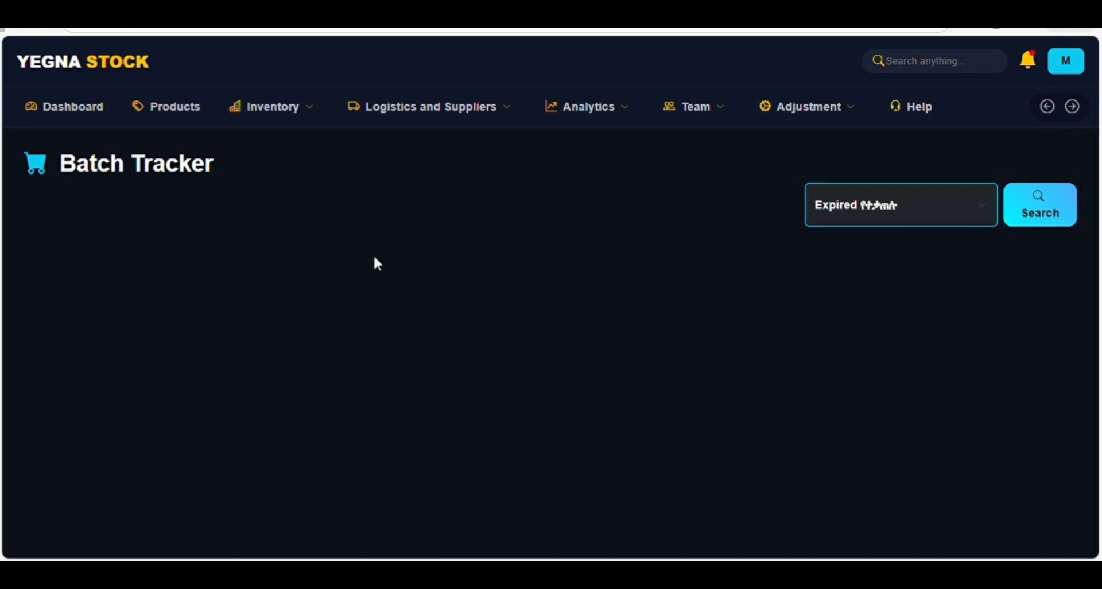
click(850, 299)
click(1042, 212)
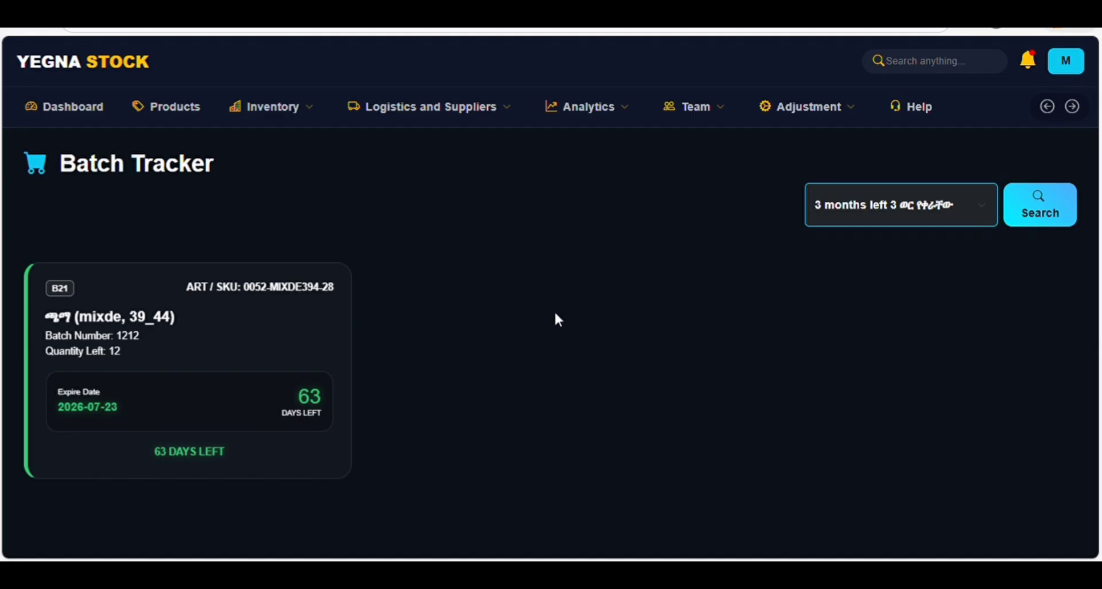
click(272, 108)
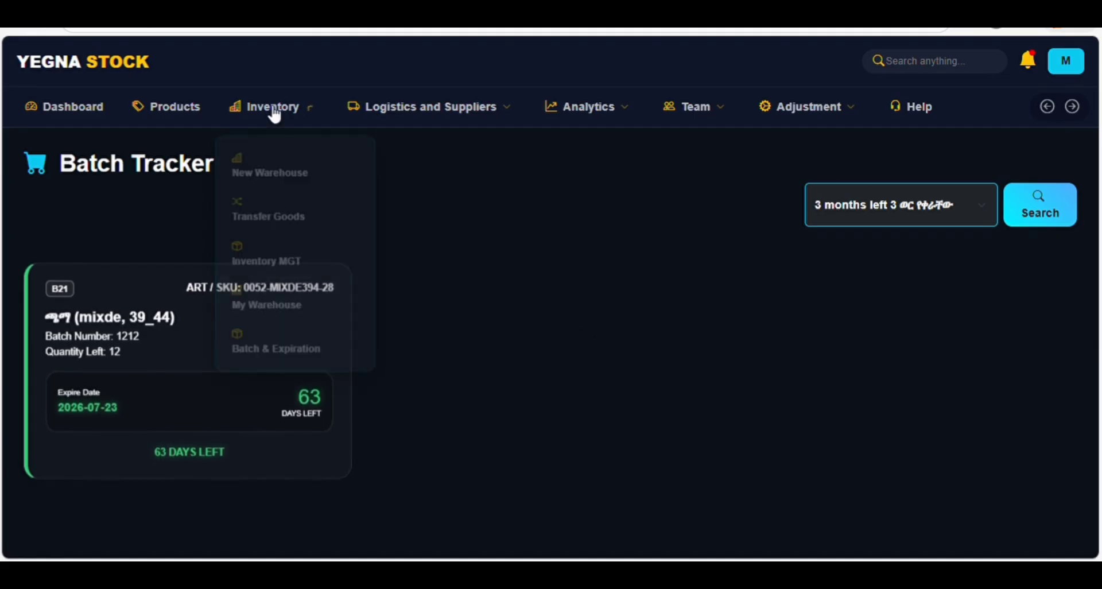
mouse_move(386, 123)
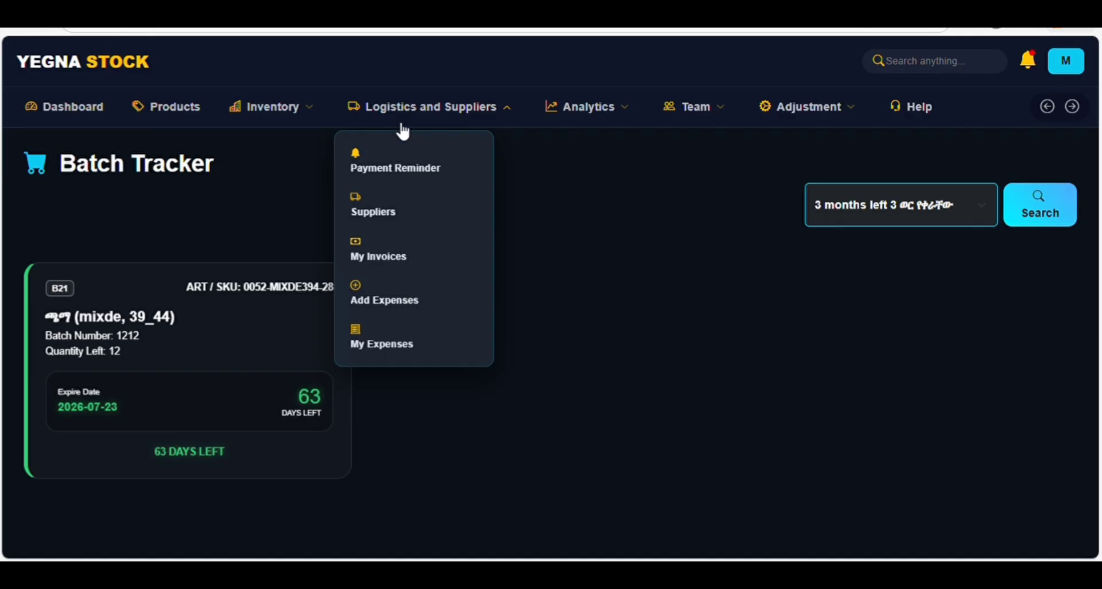
- Open Supplier Management, click into the Supplier Name field, and review the one listed supplier
click(387, 215)
scroll(575, 336, down, 1)
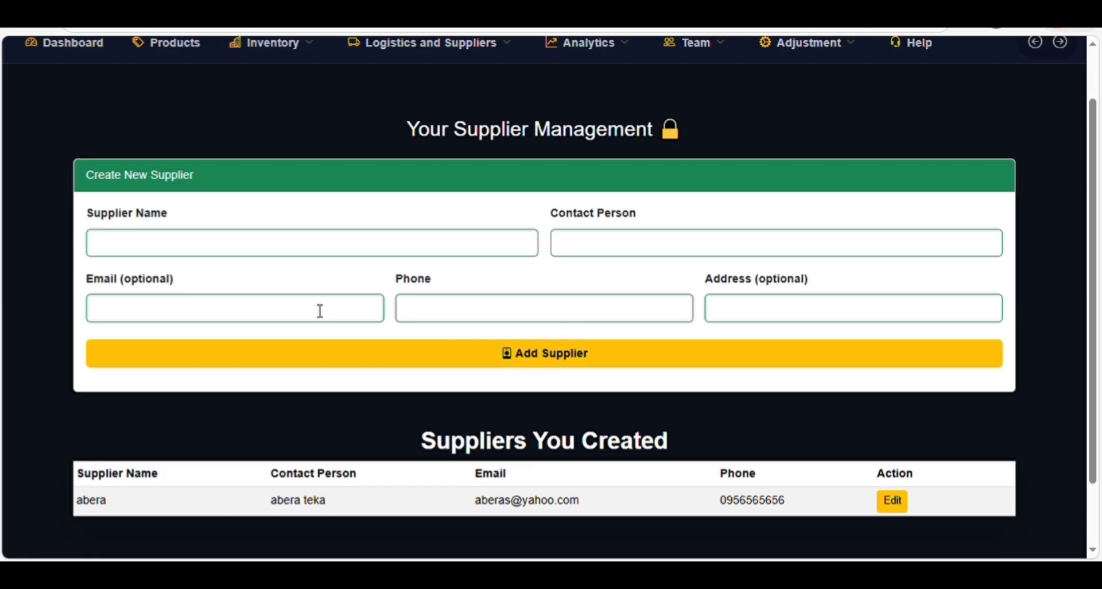
click(189, 242)
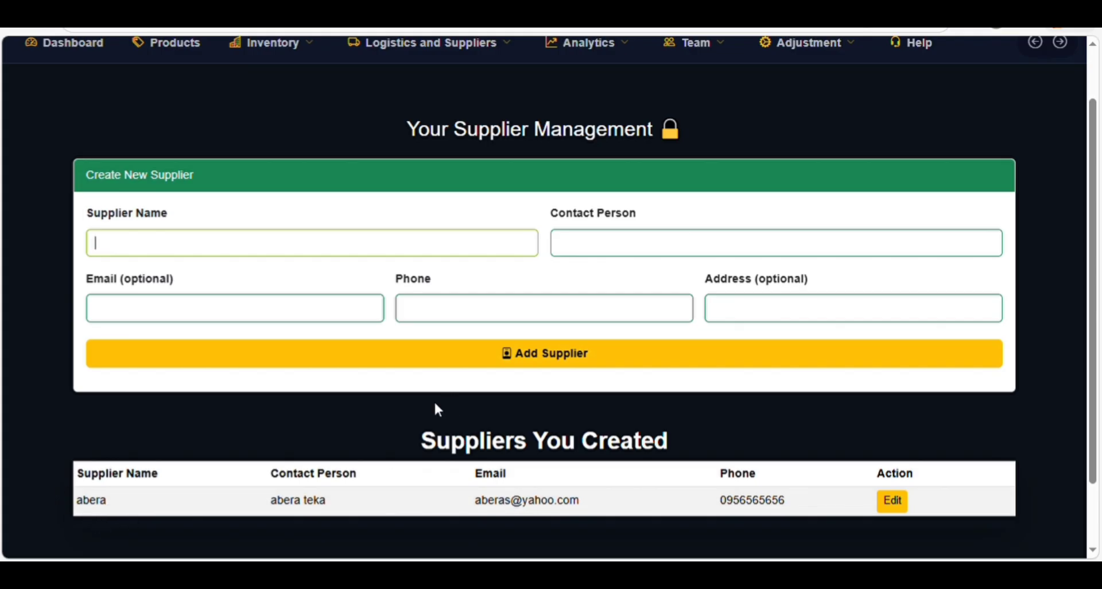
scroll(431, 367, up, 1)
scroll(429, 350, up, 1)
click(408, 110)
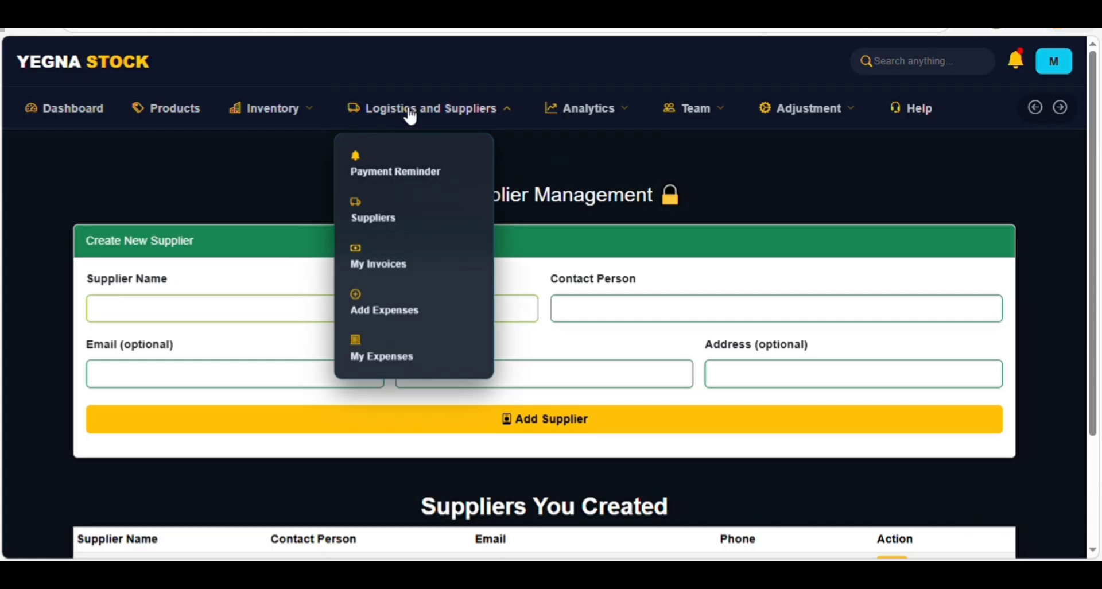
- View Accounts Payable Reminders listing inv 1305 with 44,000.00 ETB due 2026-06-07
click(398, 173)
scroll(443, 267, down, 1)
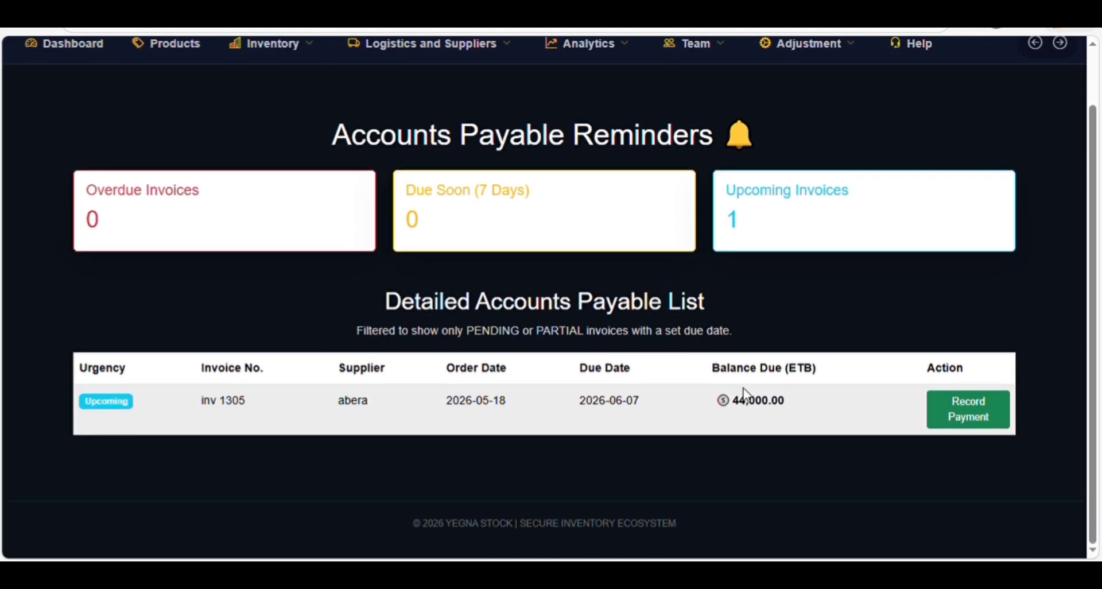
scroll(745, 382, up, 2)
click(428, 111)
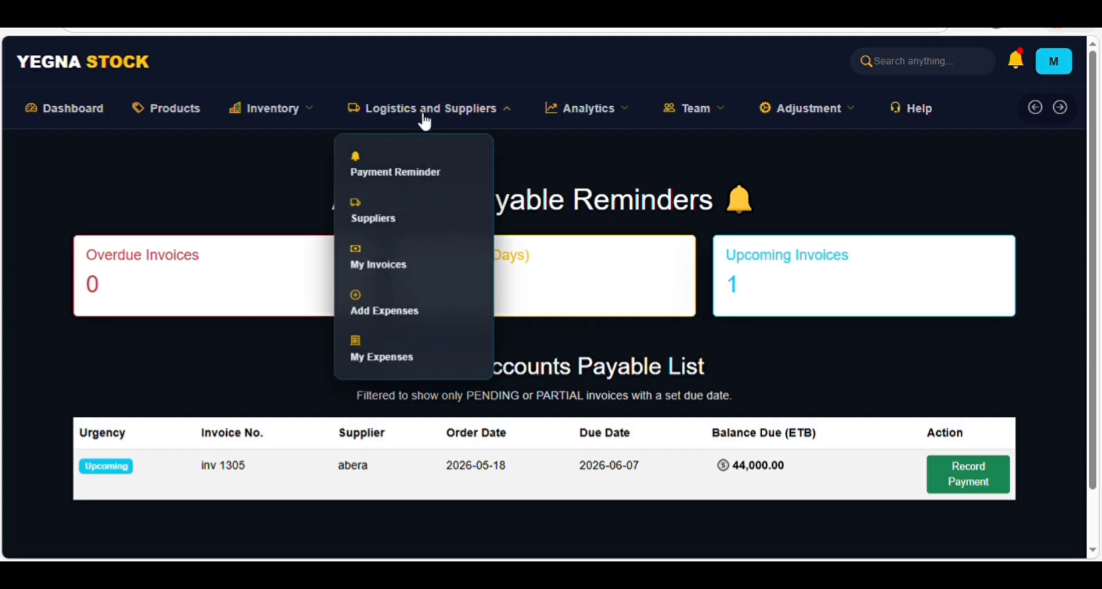
- On My Invoices, choose the supplier and Megazen C22 as receiving warehouse
click(395, 264)
scroll(395, 264, down, 2)
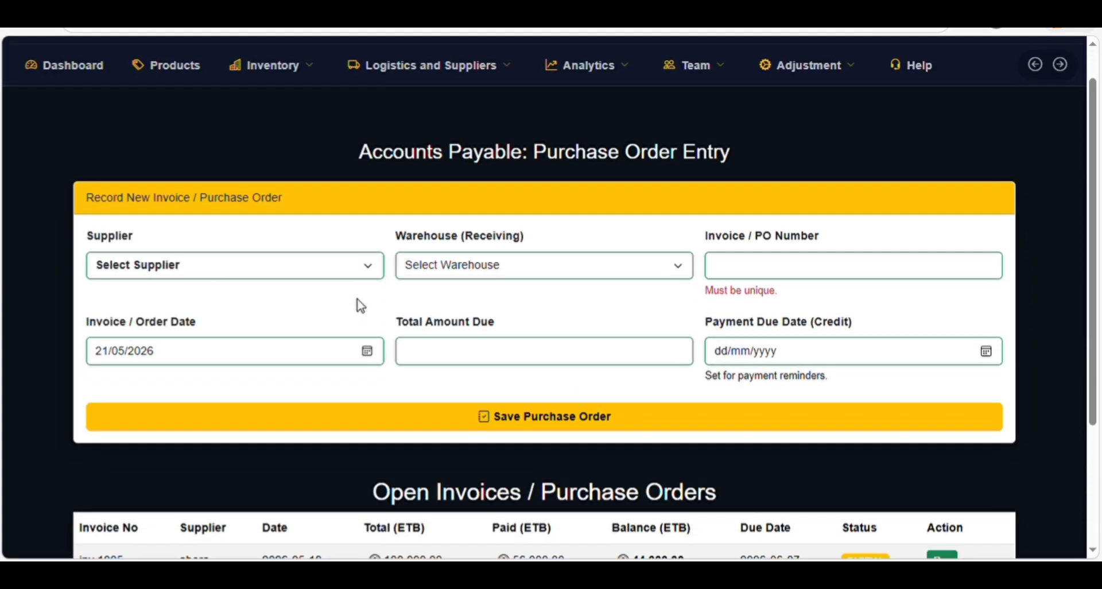
click(164, 236)
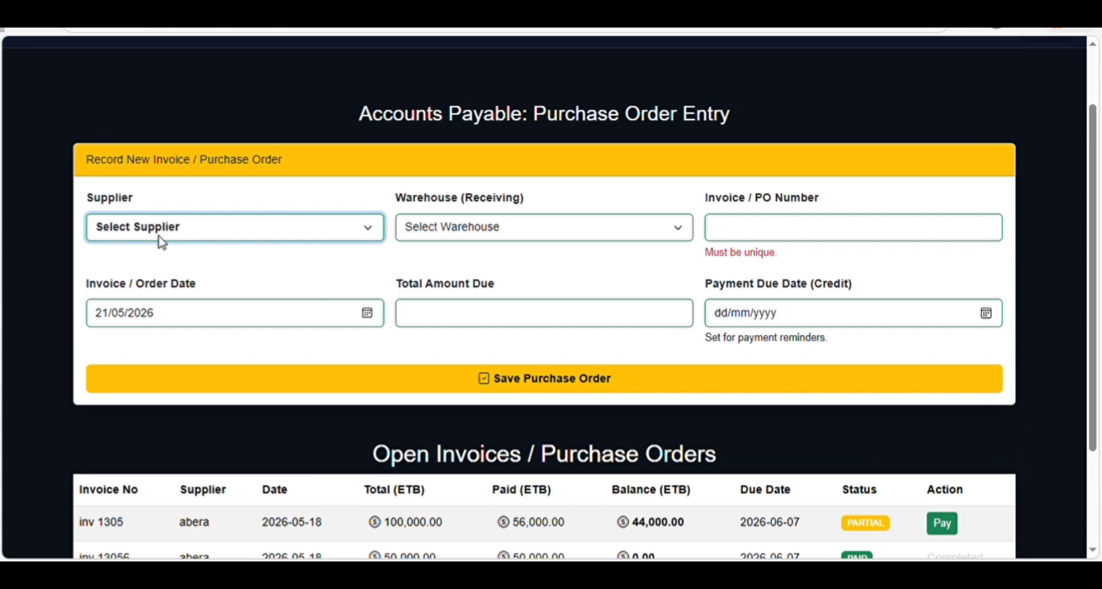
click(141, 270)
click(501, 232)
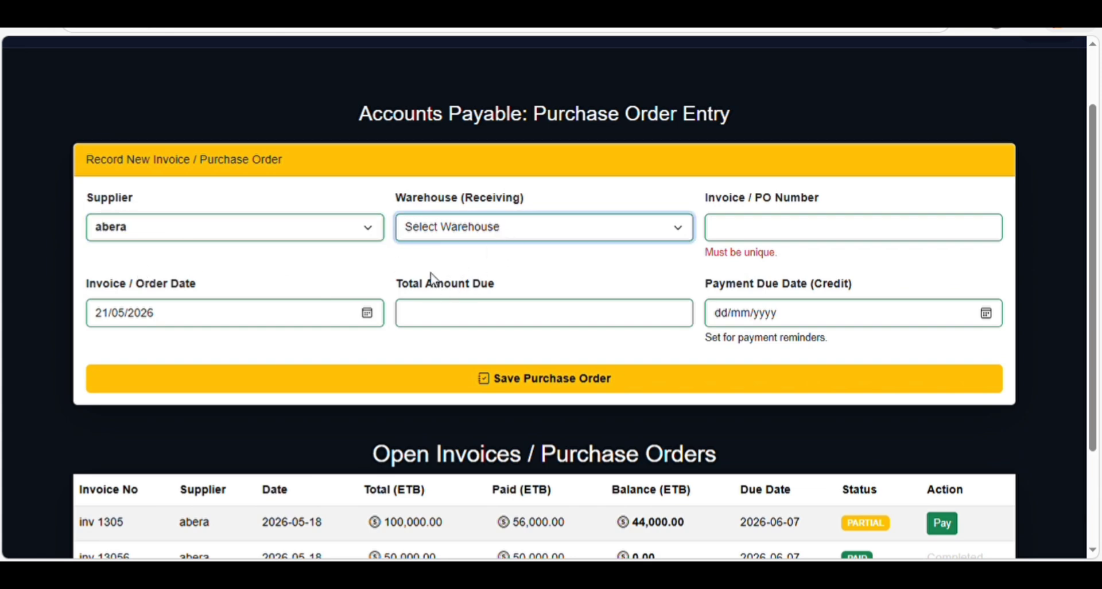
key(Down)
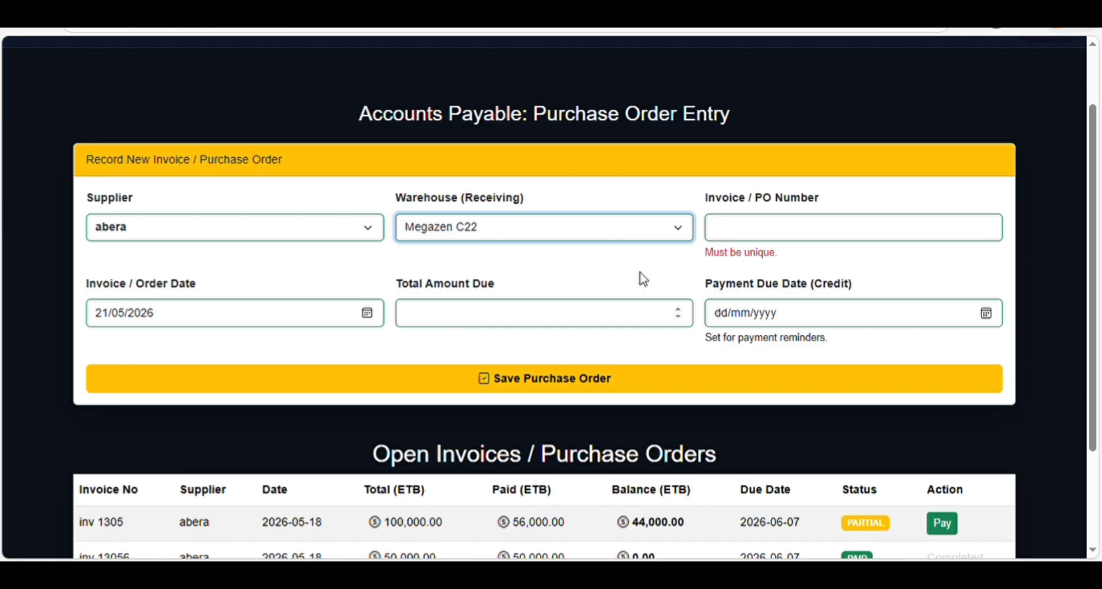
- Enter PO inv00367, amount 57000, due date 28/05/2026, and save the purchase order
click(746, 229)
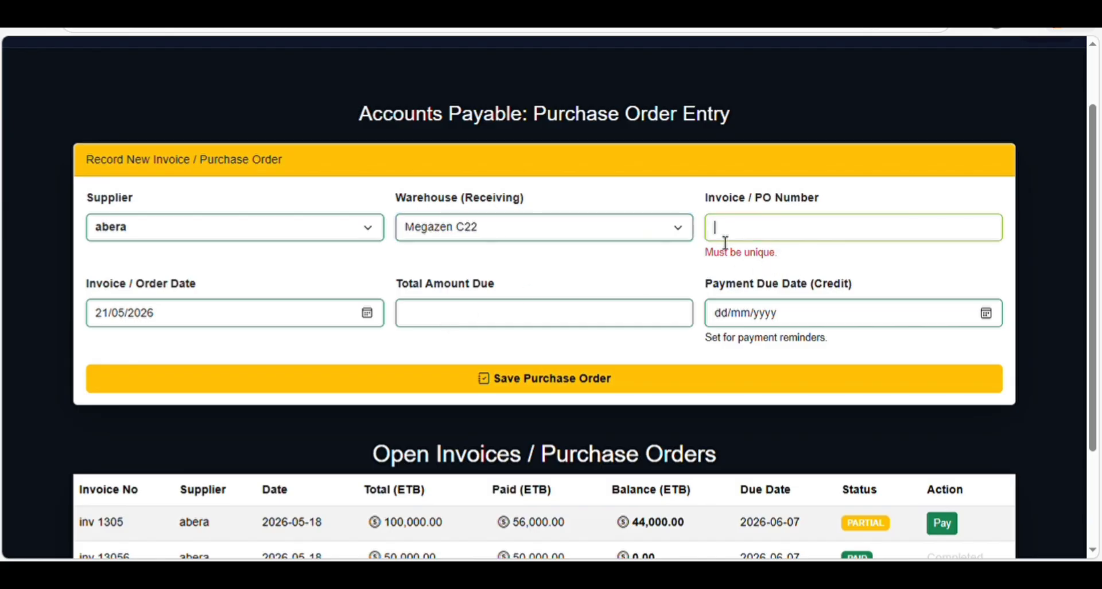
text(inv00367)
click(476, 317)
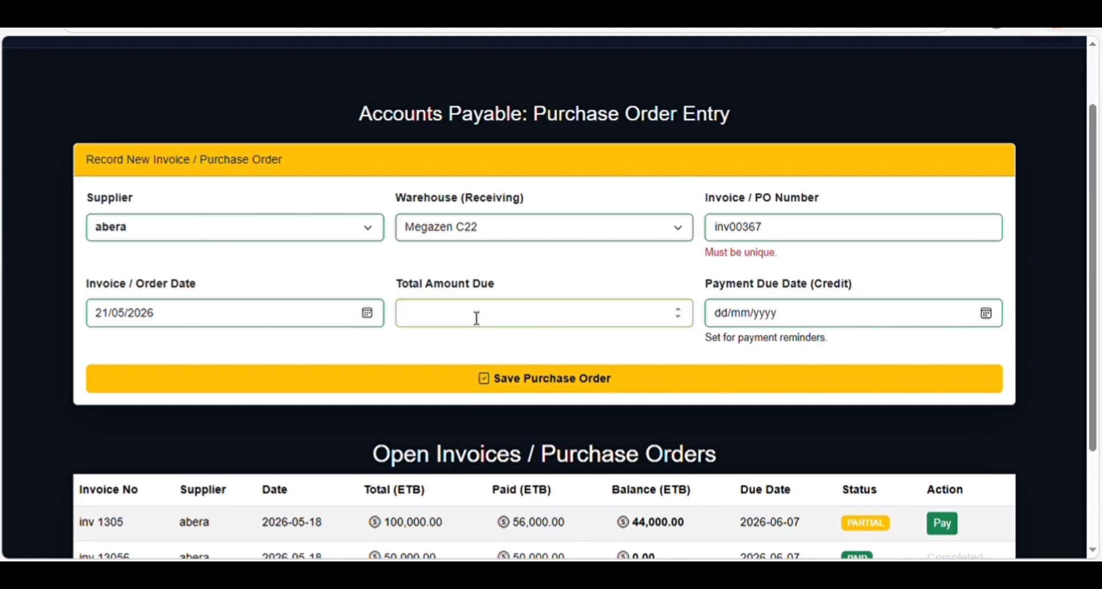
text(57000)
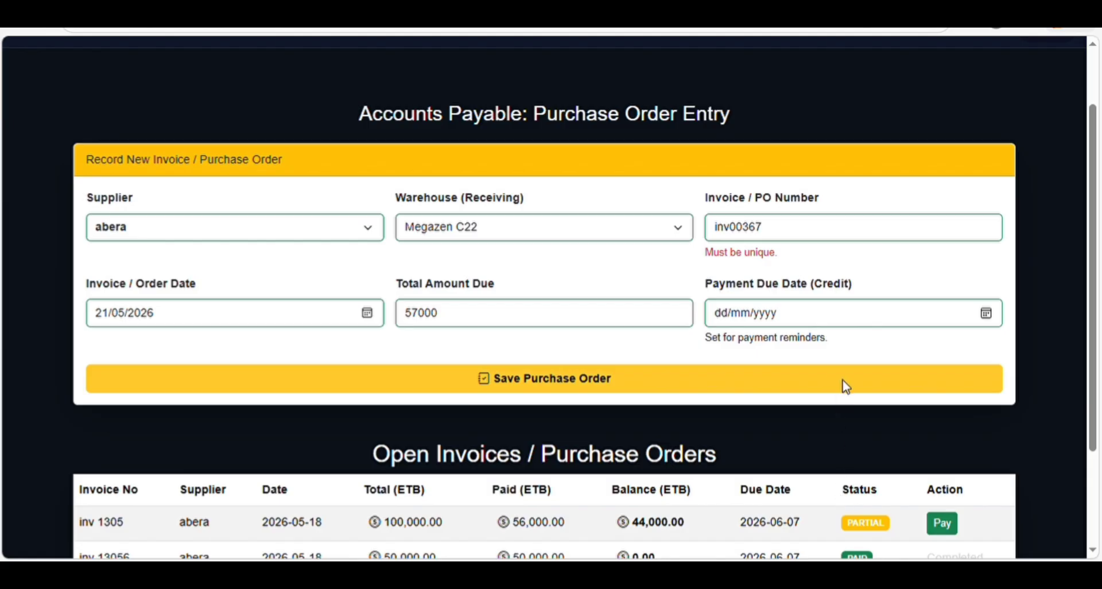
click(837, 349)
click(785, 477)
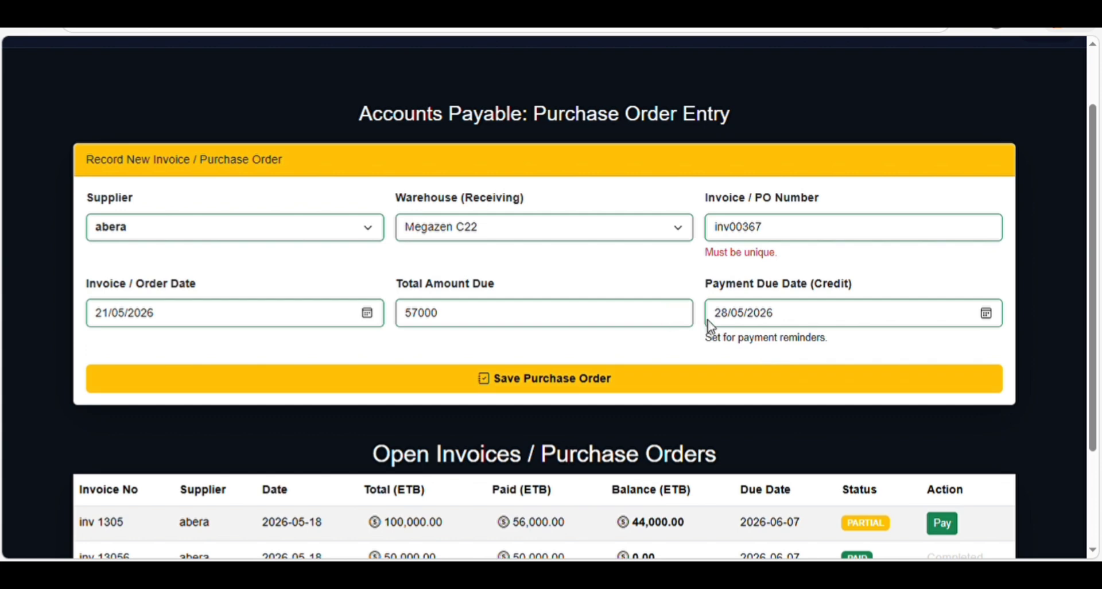
click(583, 387)
scroll(592, 334, down, 5)
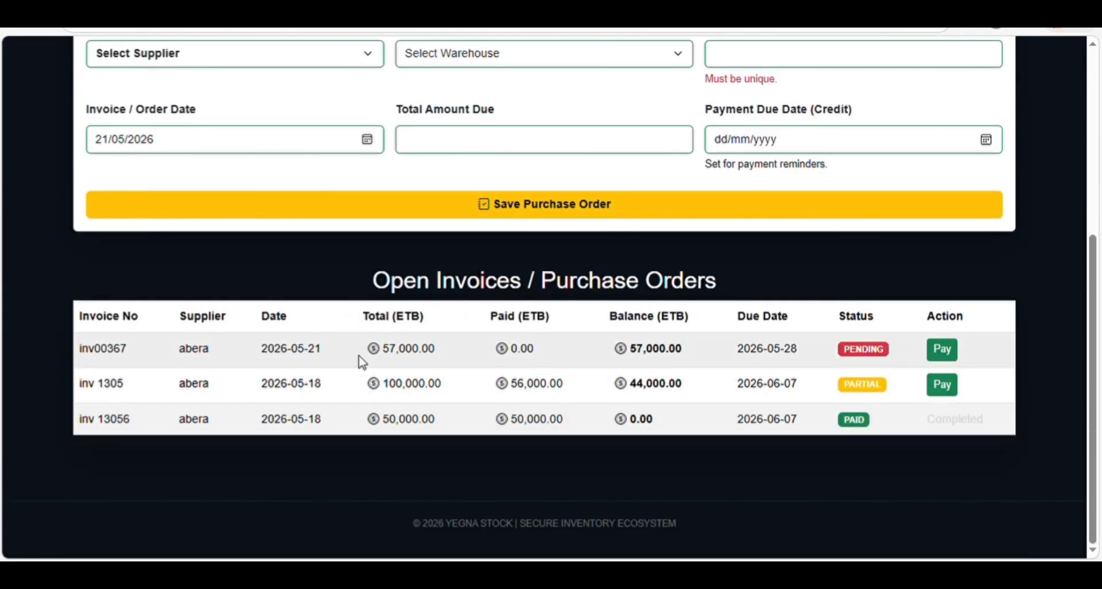
scroll(688, 222, up, 5)
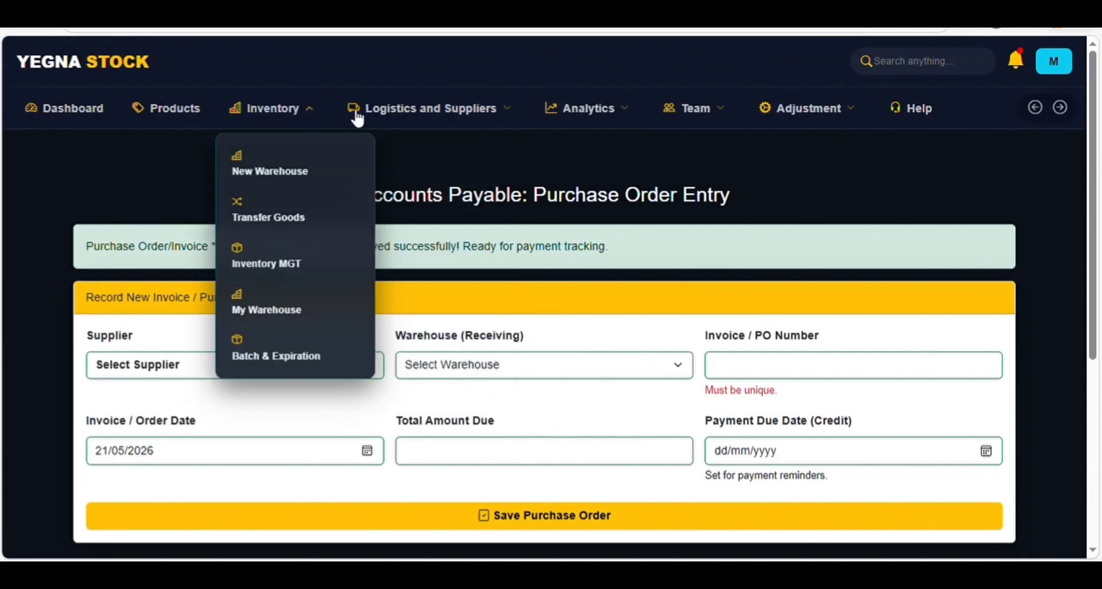
- Check payable reminders showing inv00367 due soon, briefly opening inv 1305's payment form before returning
mouse_move(358, 119)
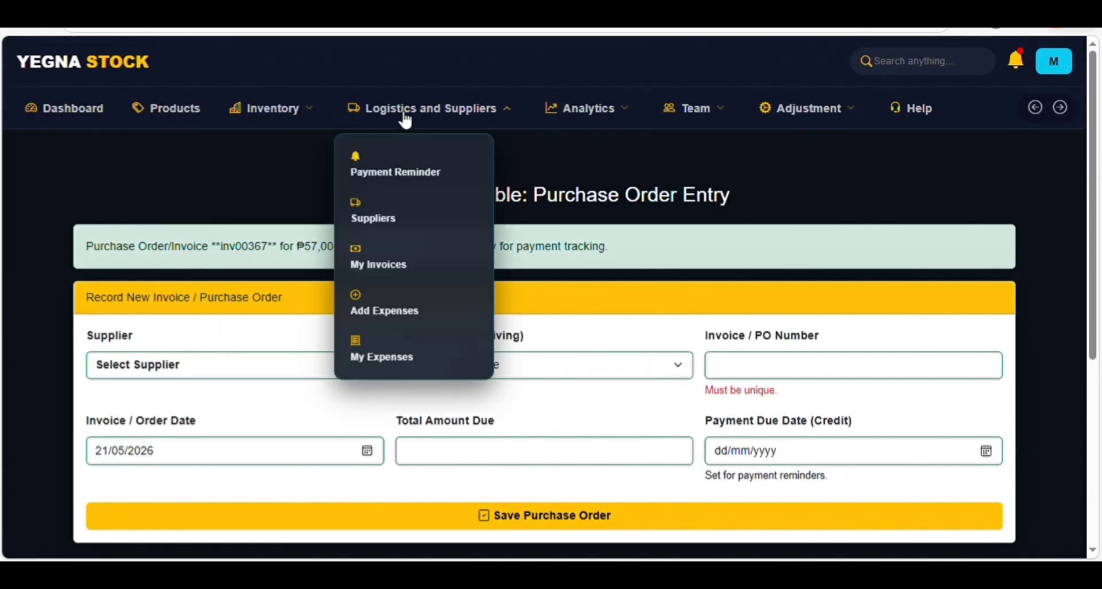
click(382, 173)
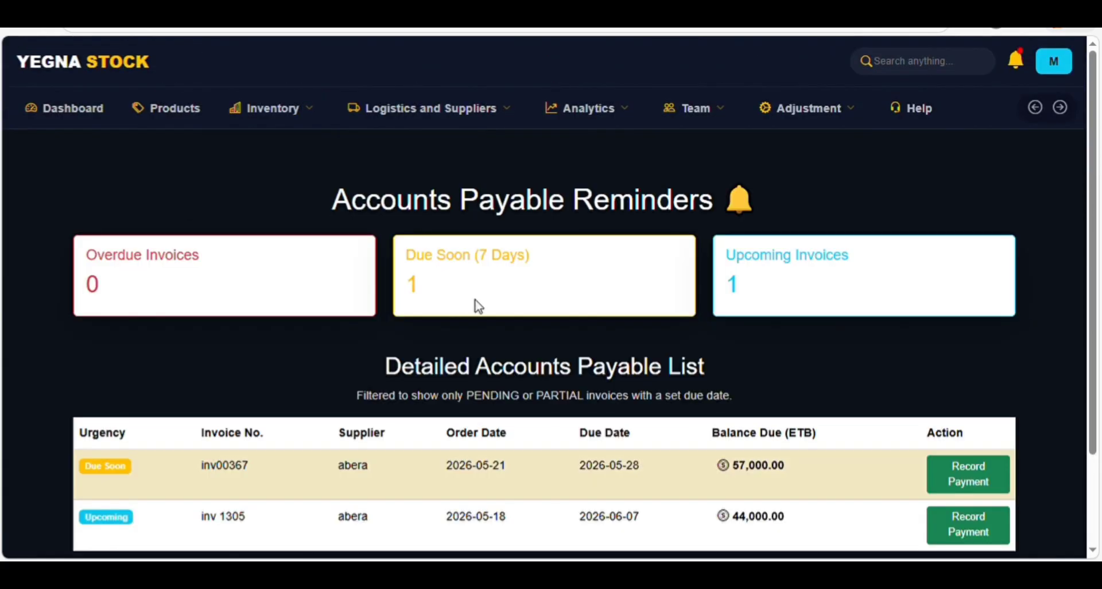
scroll(832, 412, down, 2)
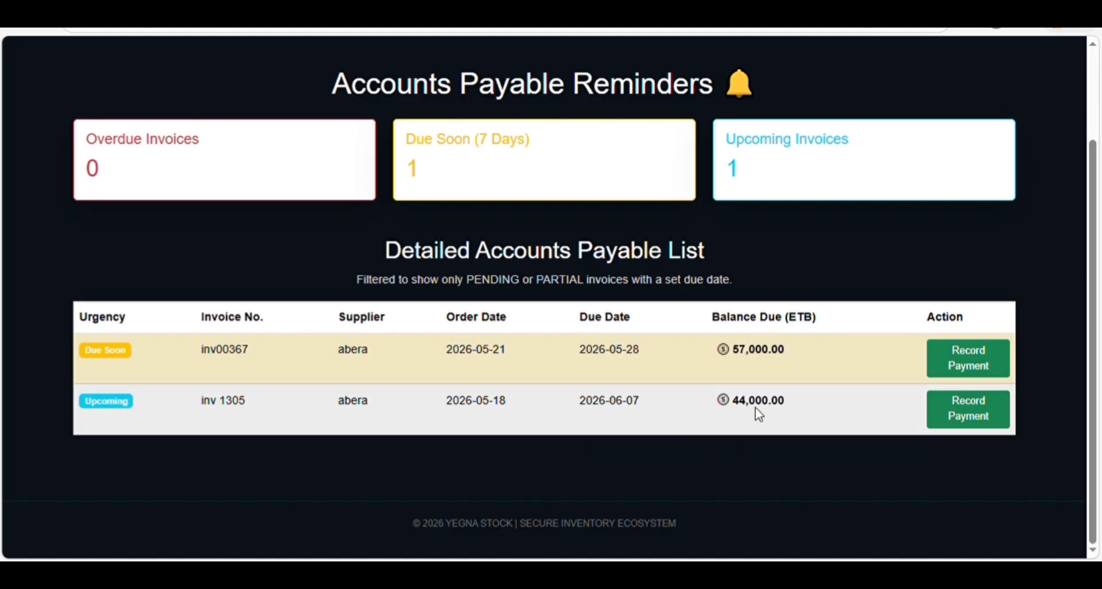
click(980, 414)
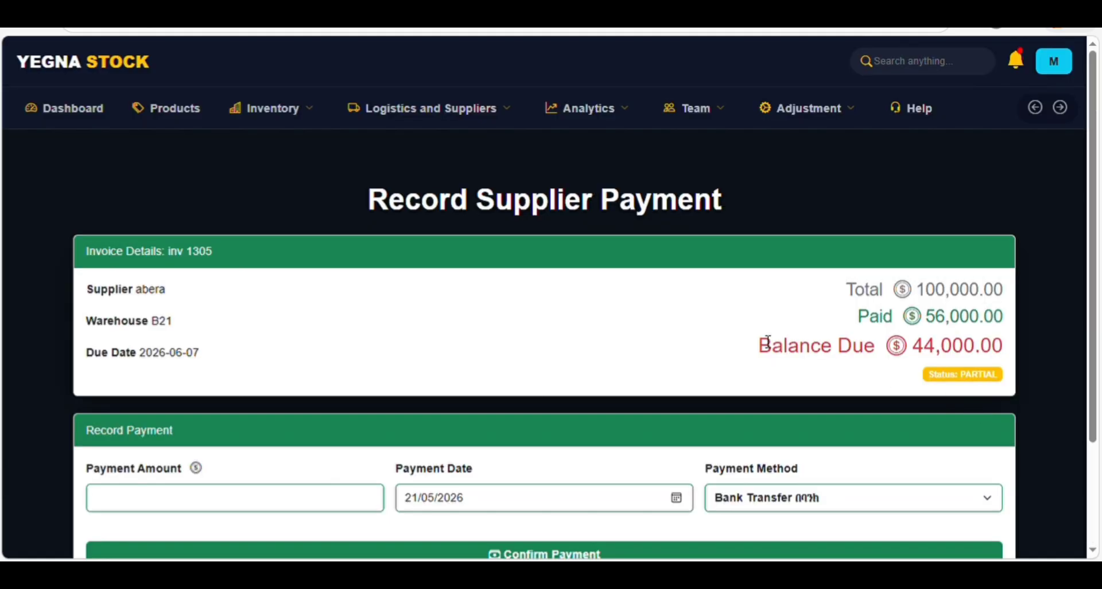
scroll(768, 342, down, 1)
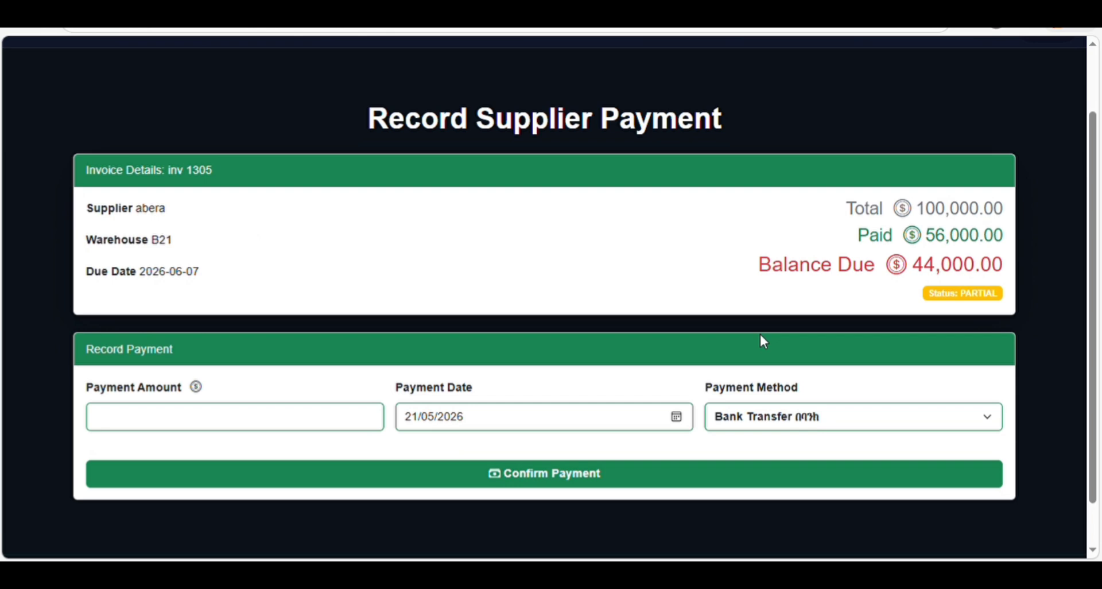
click(209, 422)
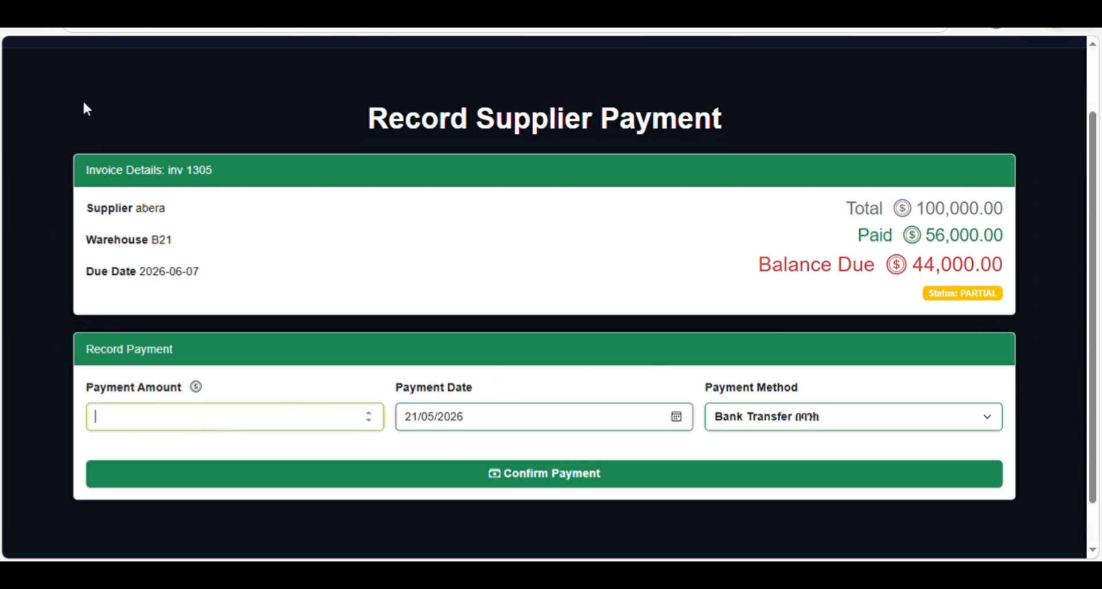
click(16, 30)
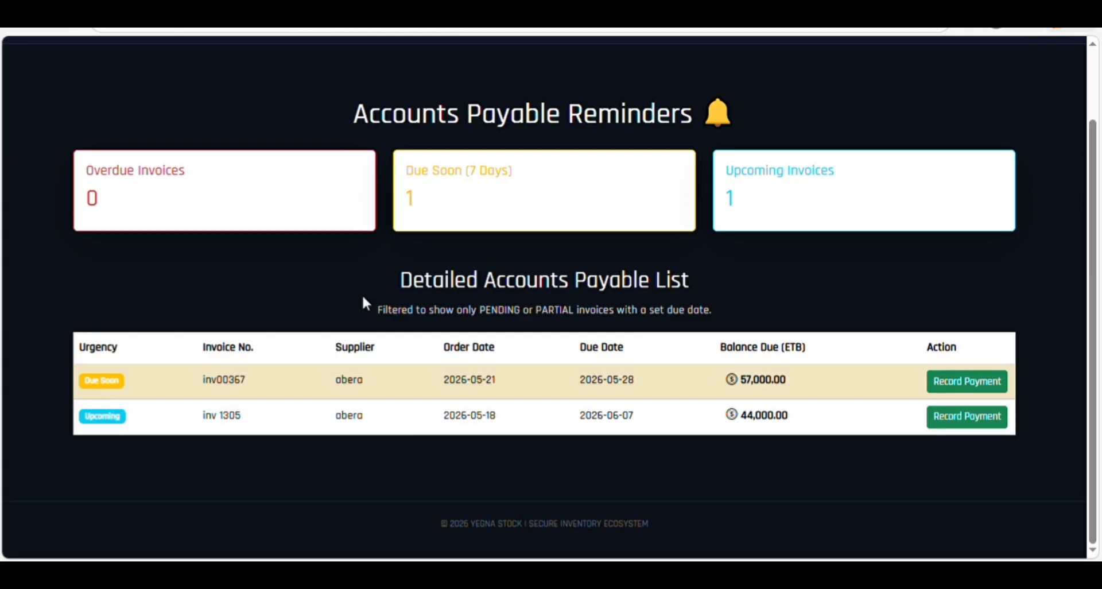
scroll(243, 184, up, 2)
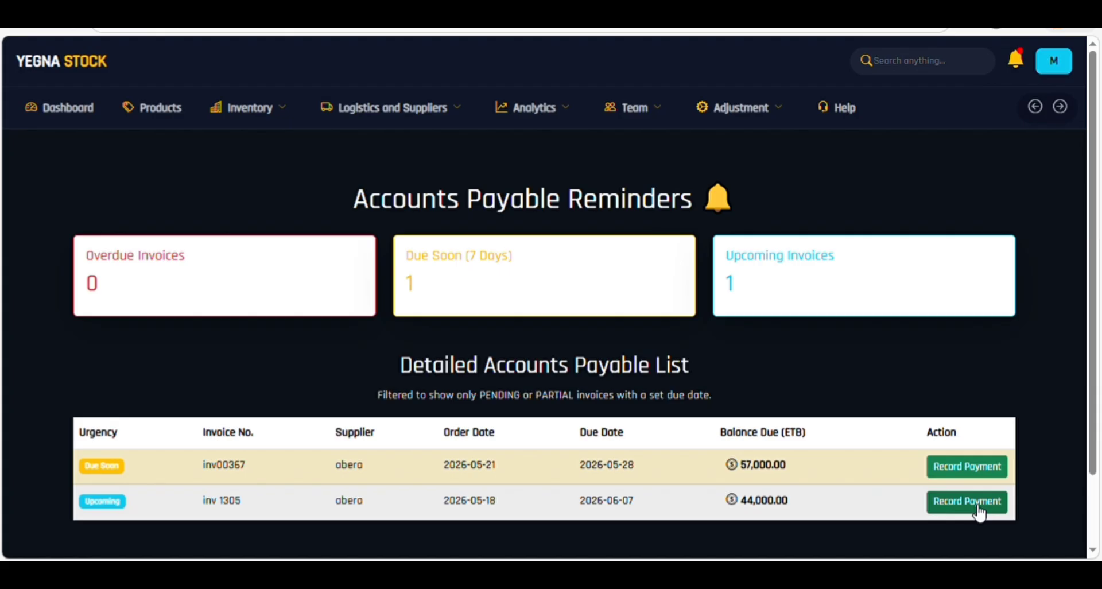
- Pay 40,000 against inv 1305 by Check, leaving 4,000 due
click(980, 514)
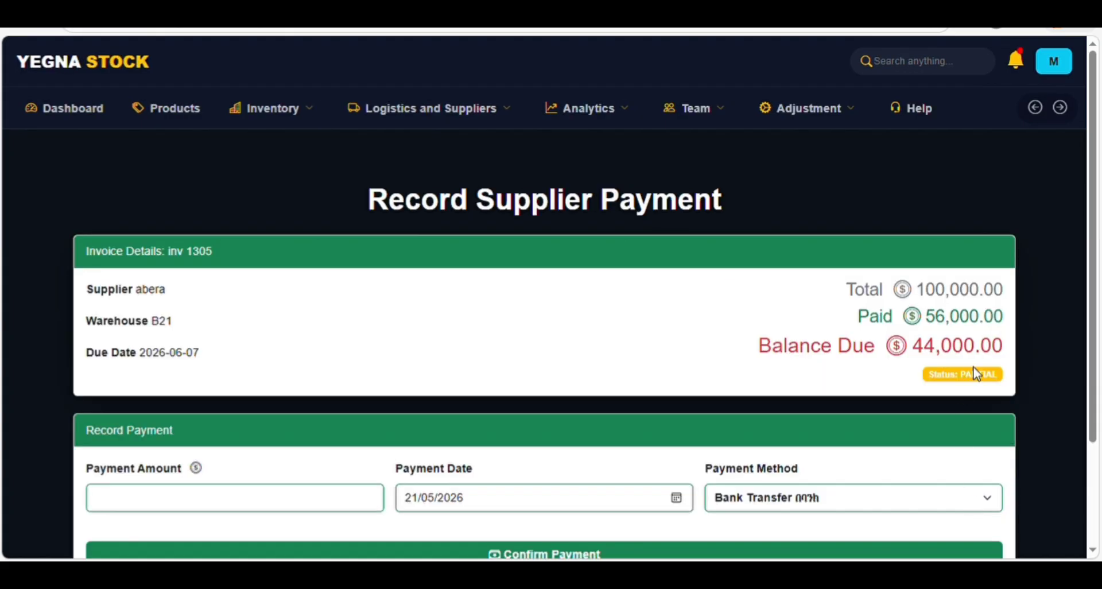
scroll(975, 373, down, 2)
click(262, 371)
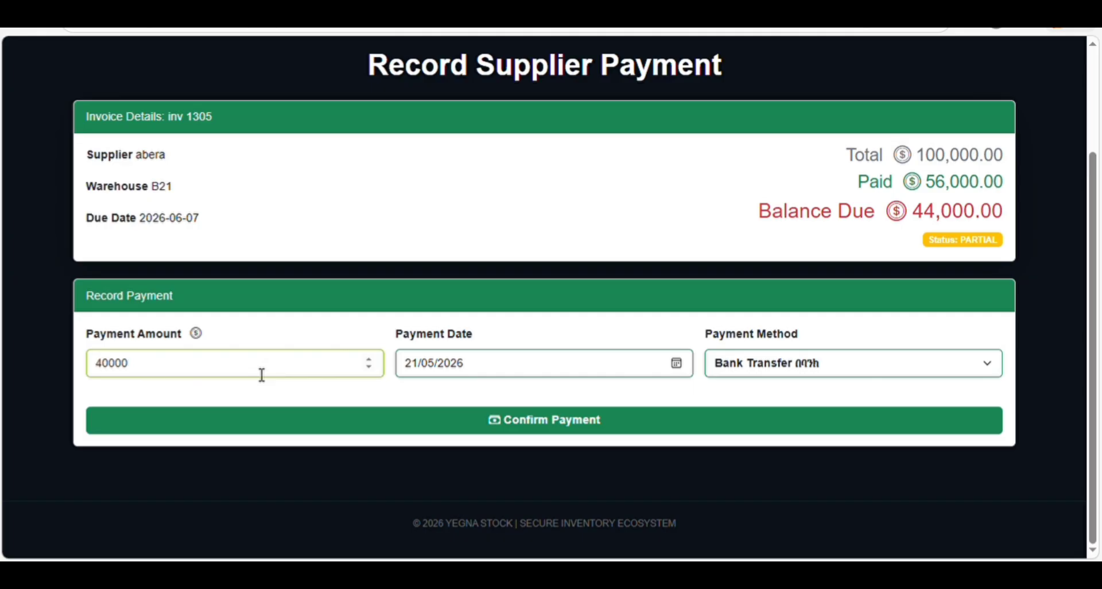
click(802, 370)
click(764, 445)
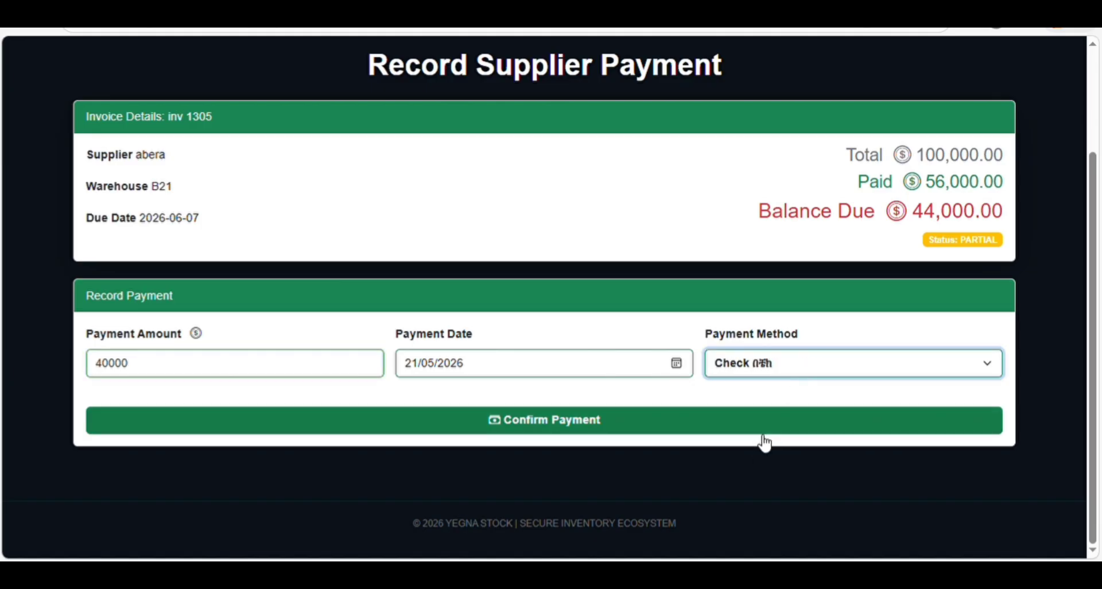
click(535, 428)
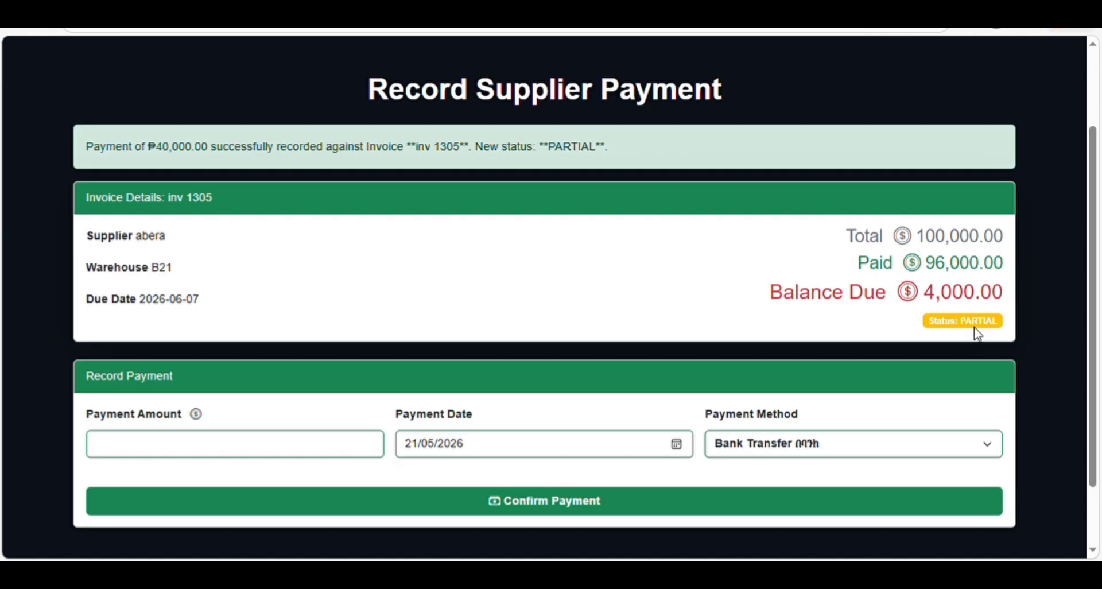
scroll(688, 275, up, 3)
- Go to Payment Reminder and bring up the payment form for inv 1305
mouse_move(407, 87)
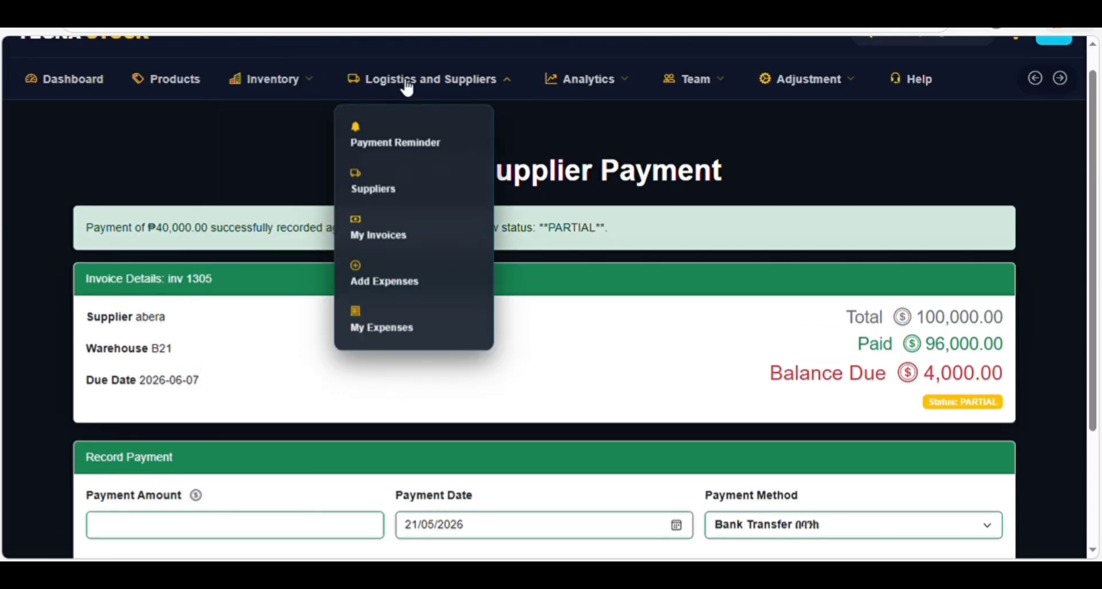
click(398, 145)
scroll(631, 345, down, 2)
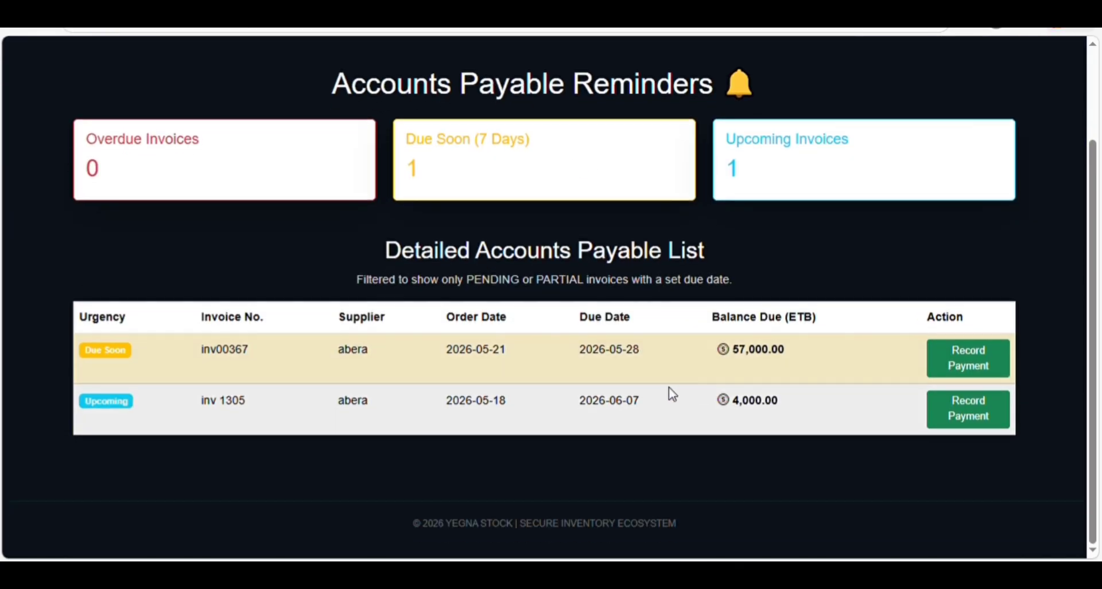
click(954, 420)
scroll(602, 384, down, 2)
scroll(603, 385, down, 1)
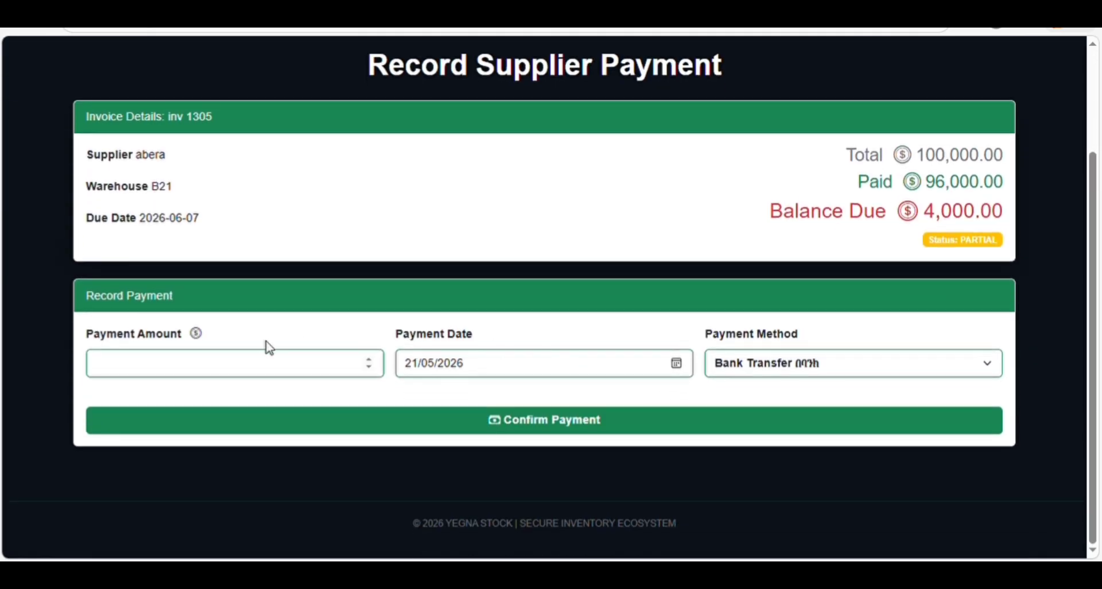
- Pay the remaining 4000 by Check so inv 1305 is fully settled
click(223, 366)
text(4000)
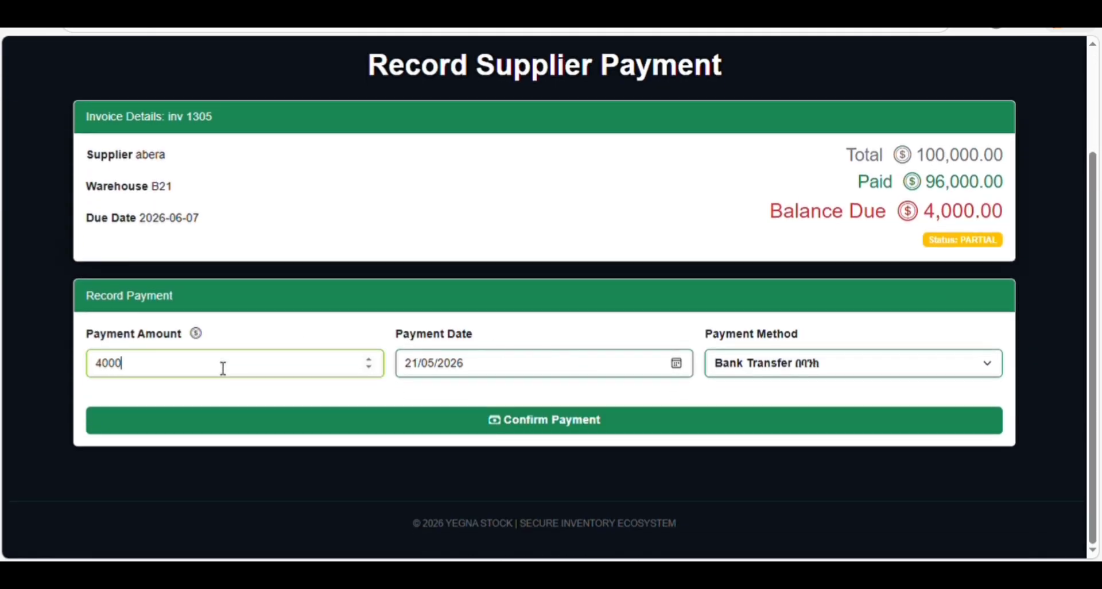
click(766, 370)
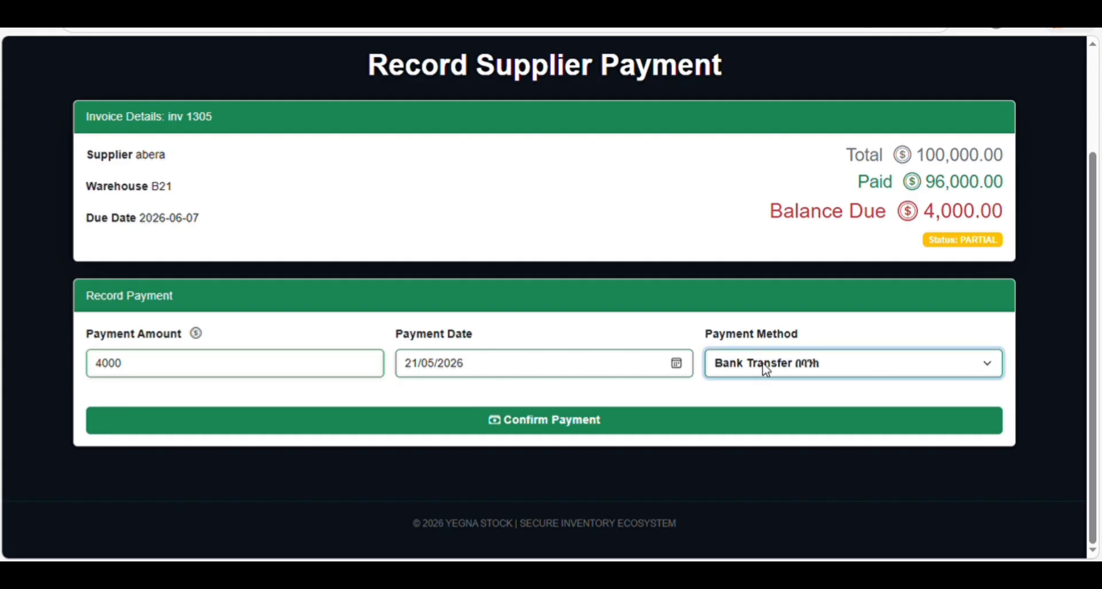
click(769, 442)
click(561, 428)
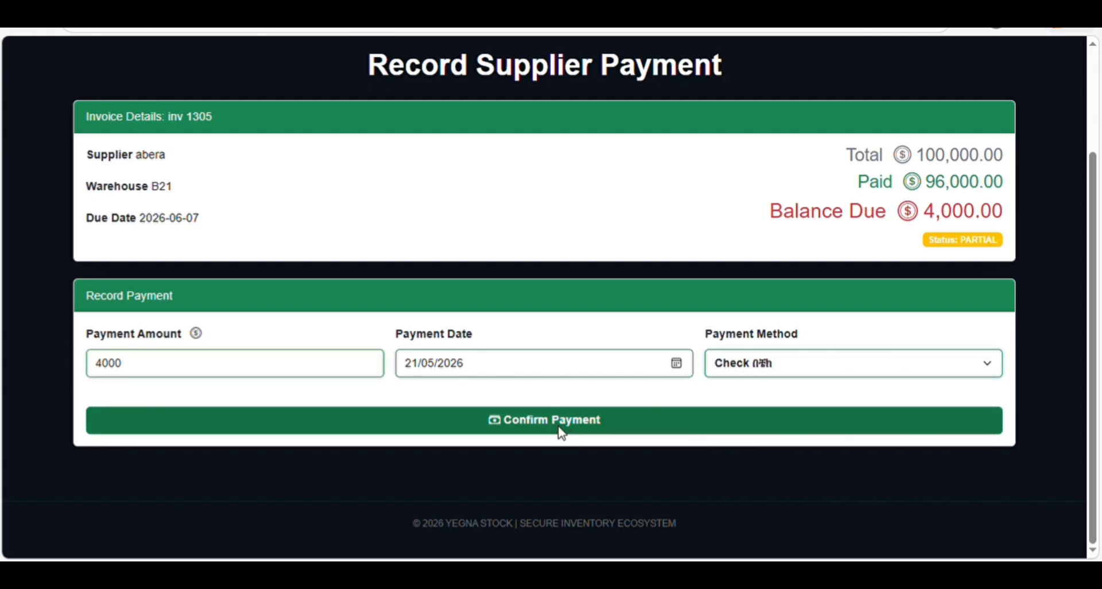
scroll(647, 398, down, 2)
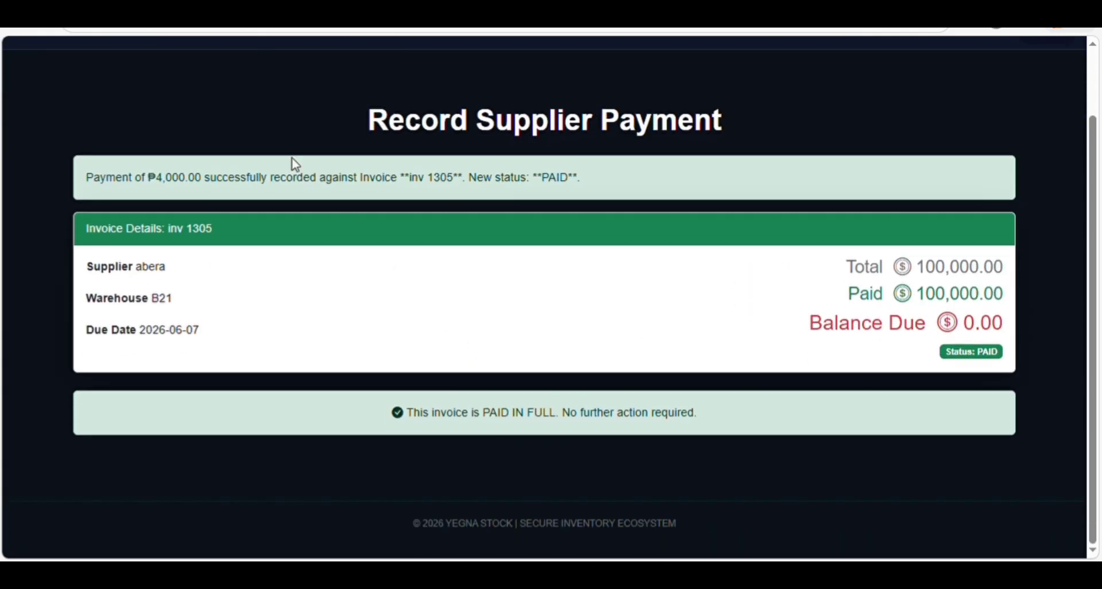
scroll(281, 146, up, 1)
scroll(269, 126, down, 1)
scroll(348, 98, up, 2)
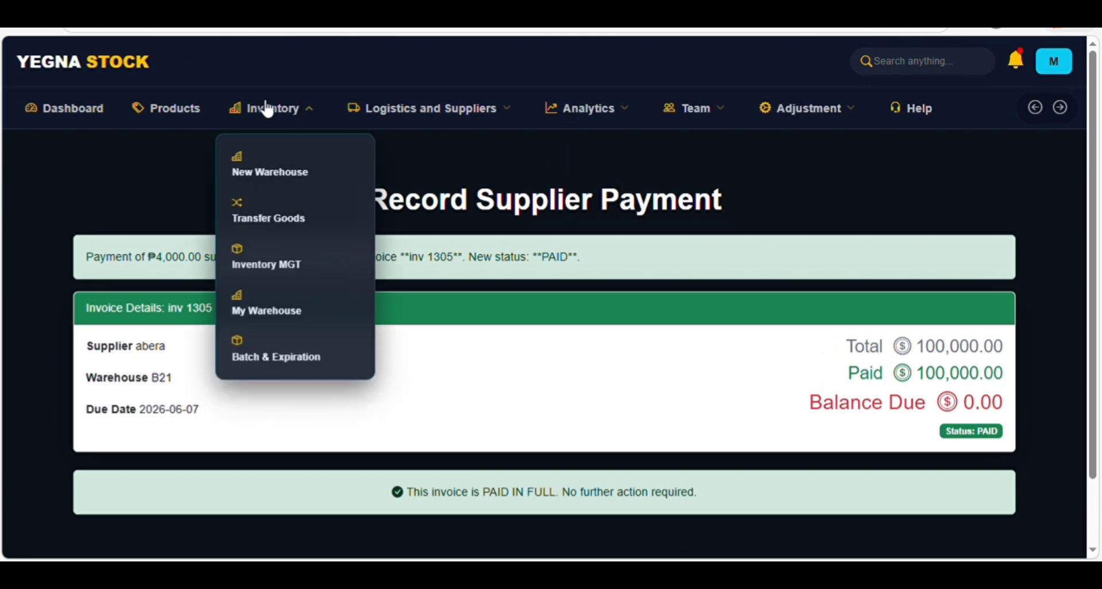
- Check the payment reminders, then view Open Invoices showing inv 1305 paid and inv00367 pending
mouse_move(418, 119)
click(400, 169)
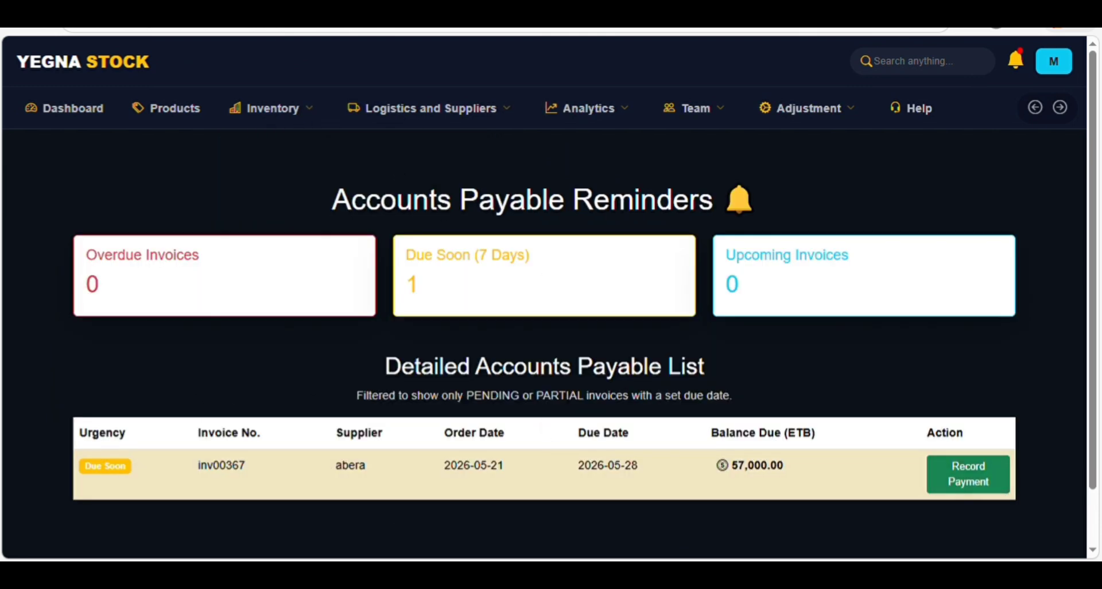
mouse_move(287, 121)
mouse_move(428, 136)
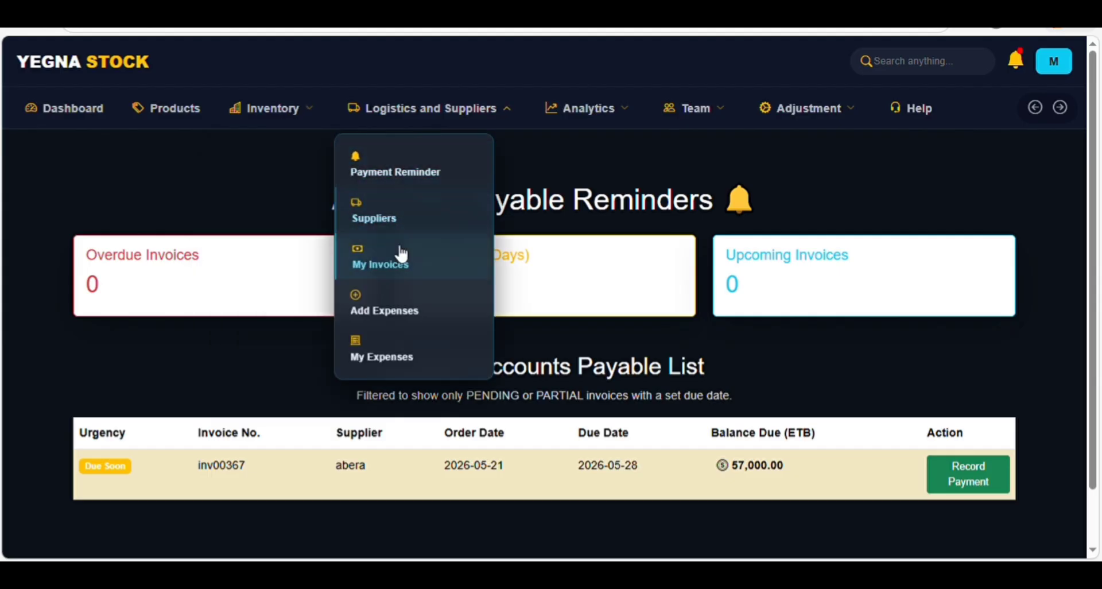
click(392, 280)
scroll(750, 412, down, 5)
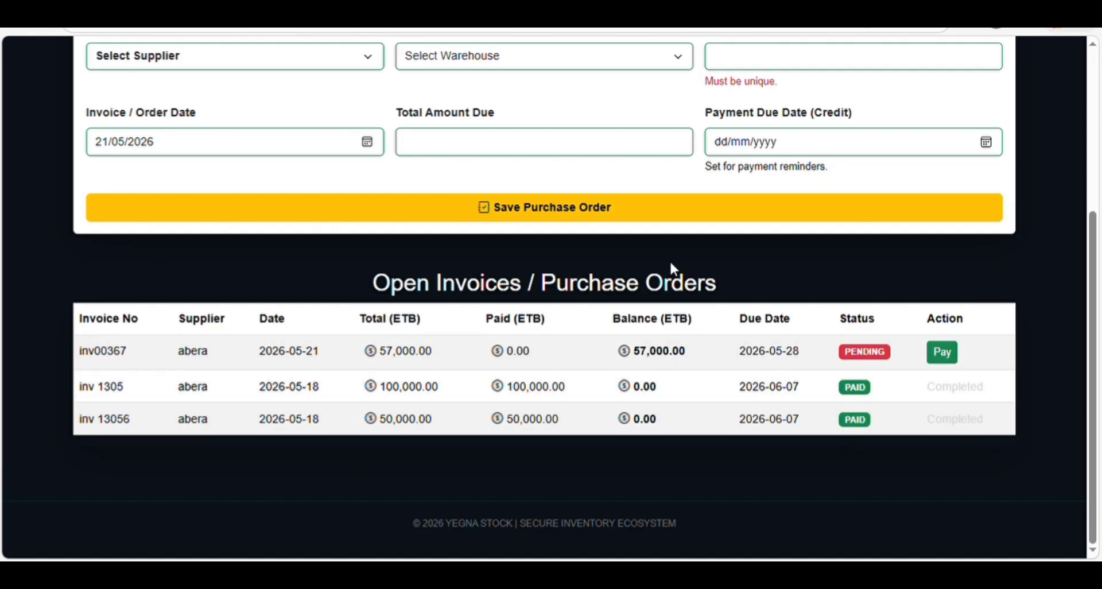
scroll(642, 255, up, 4)
mouse_move(398, 111)
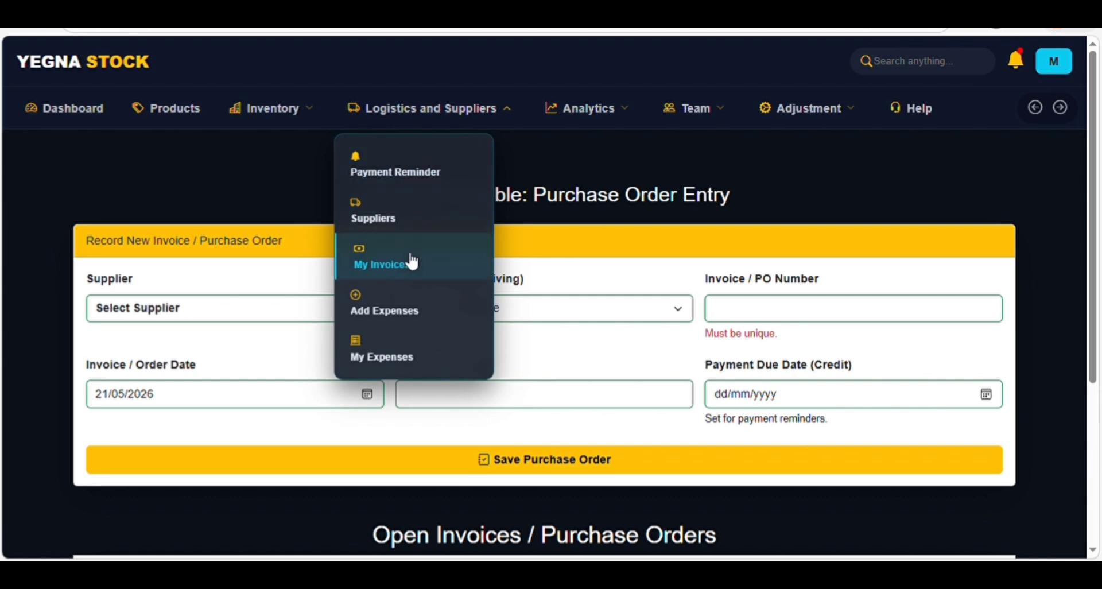
- Save a 7,000 ETB Rent expense for Megazen C22 described 'paid by teleberr', then close the form
click(405, 312)
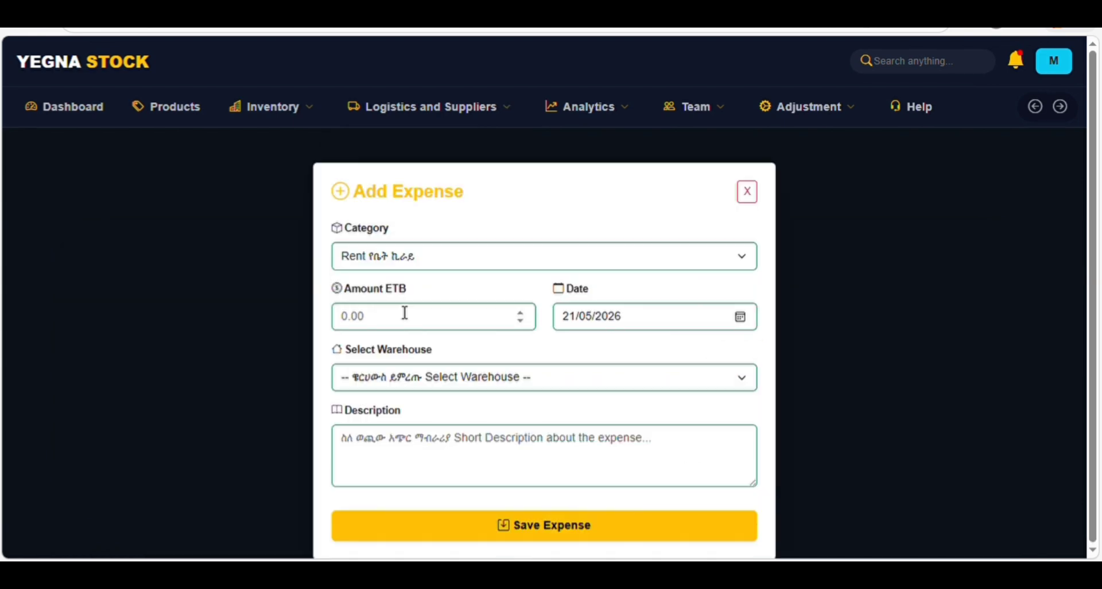
click(390, 256)
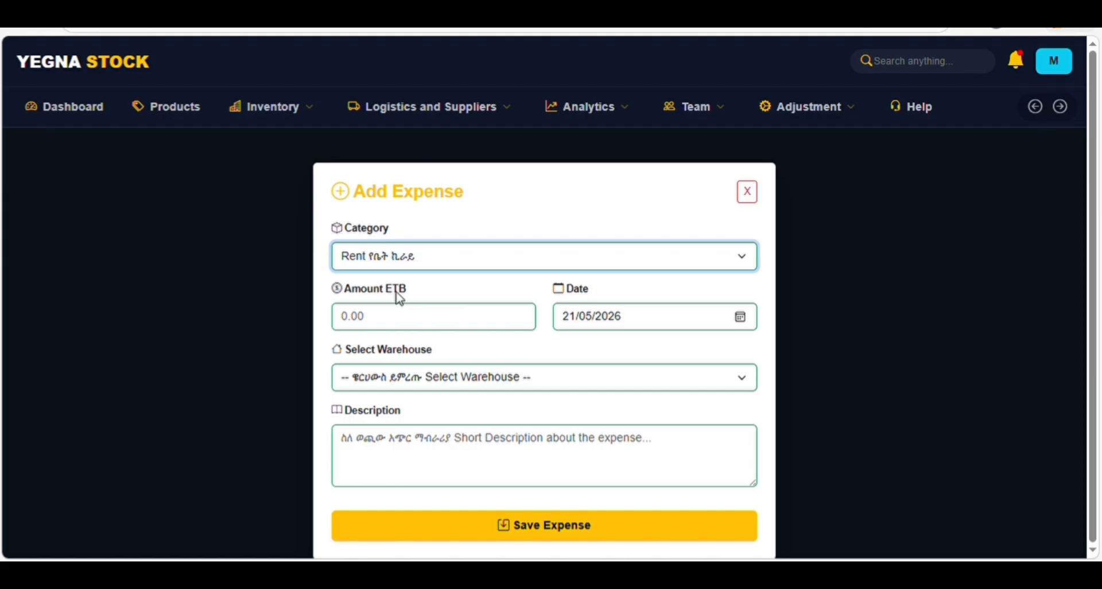
click(399, 329)
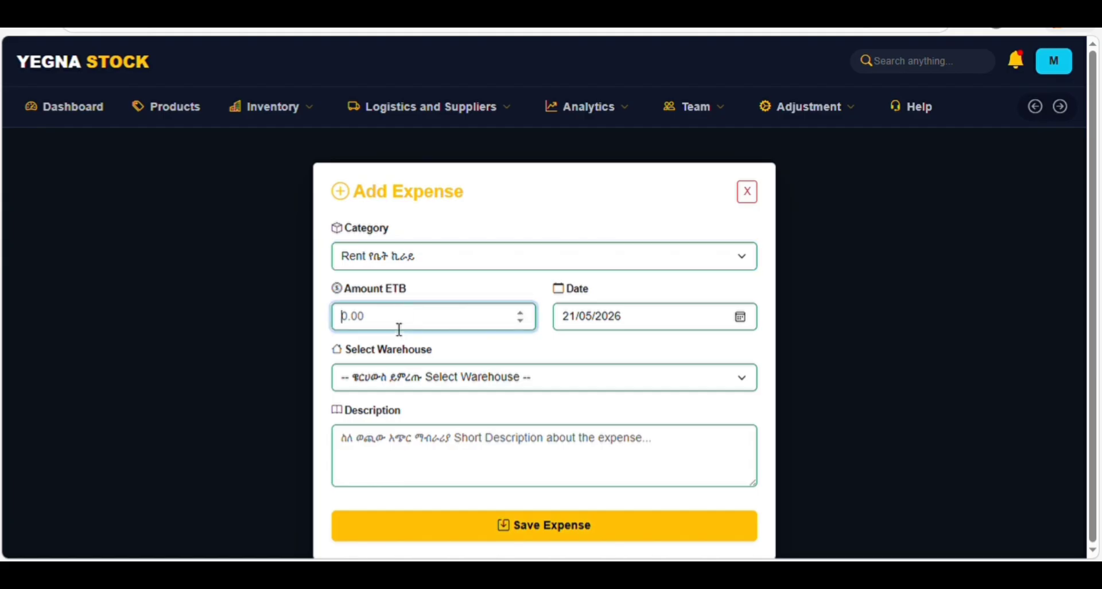
text(70000)
click(396, 386)
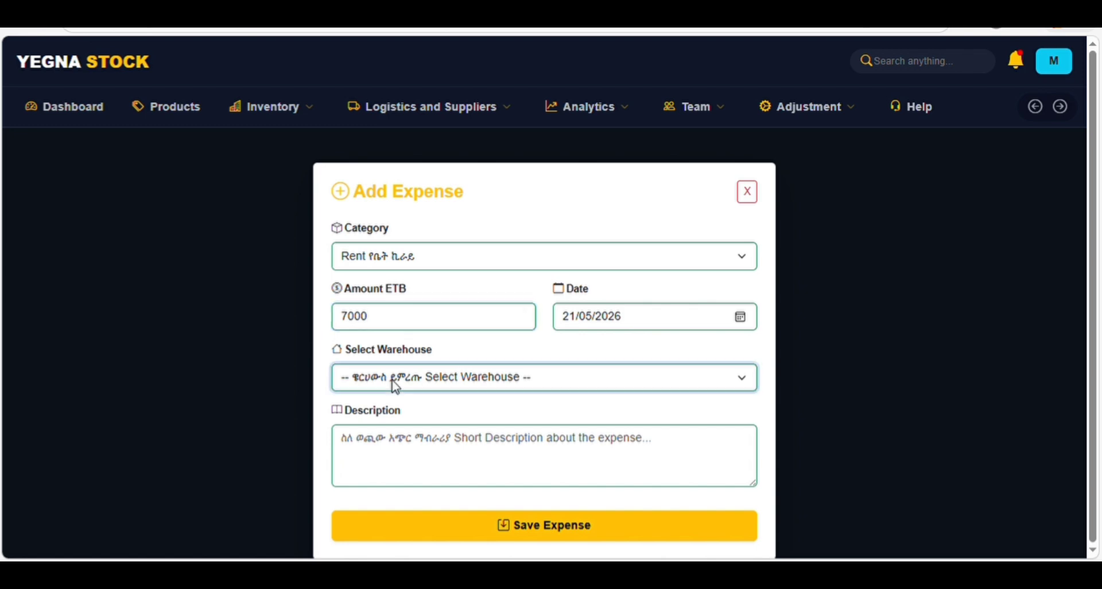
click(411, 474)
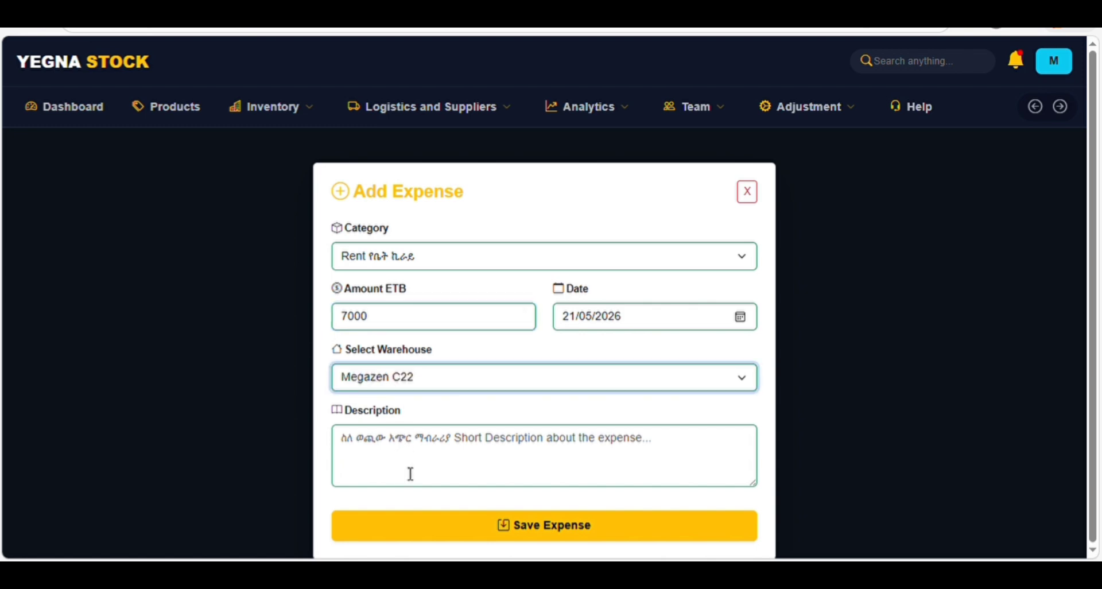
click(407, 455)
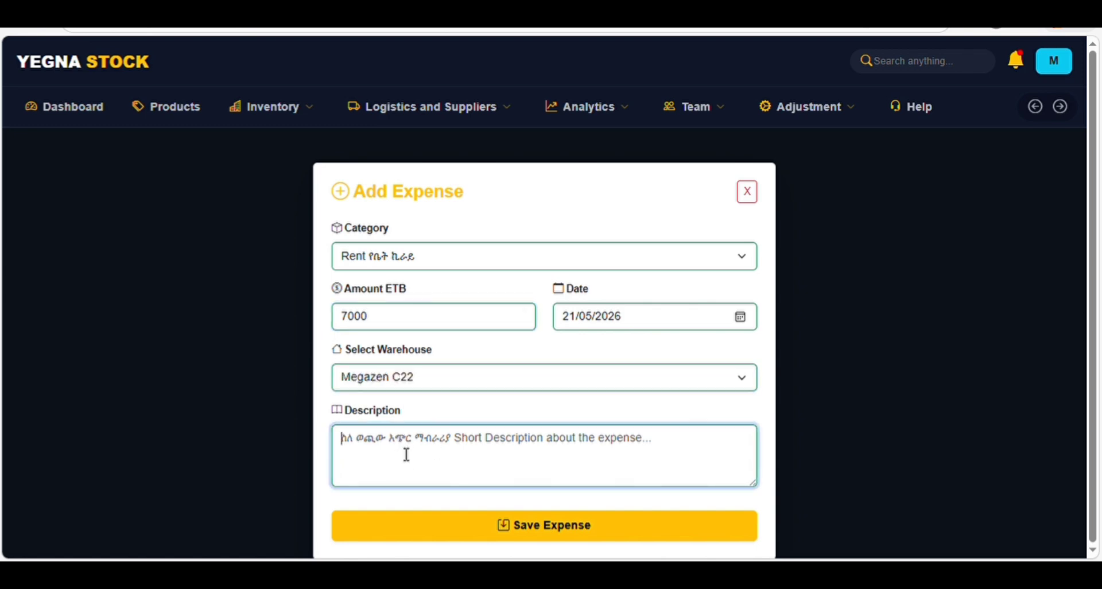
text(pa)
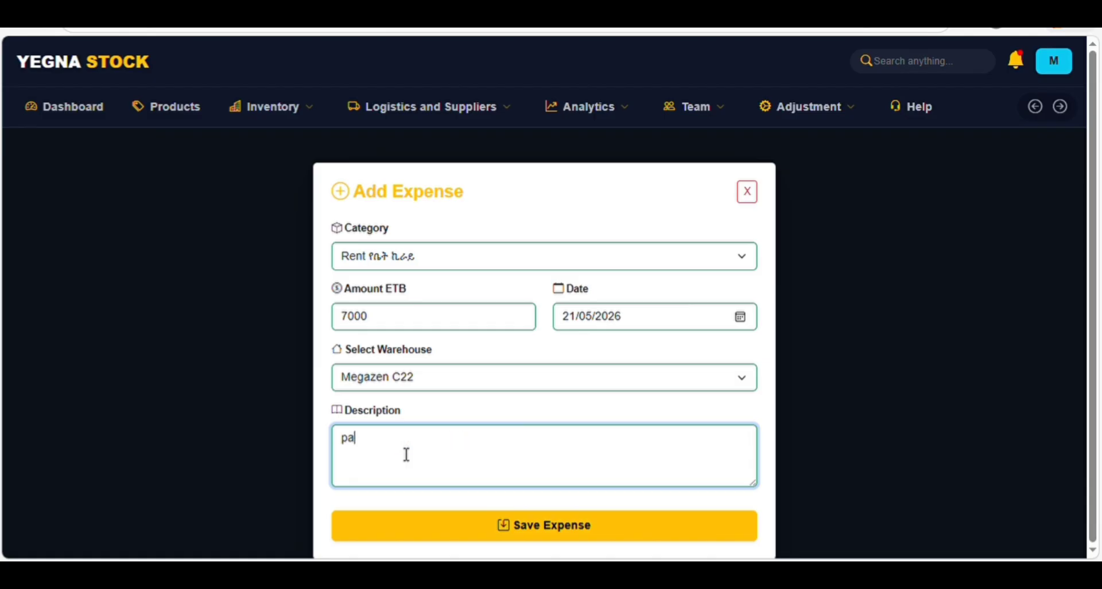
text(id by teleberr)
click(638, 527)
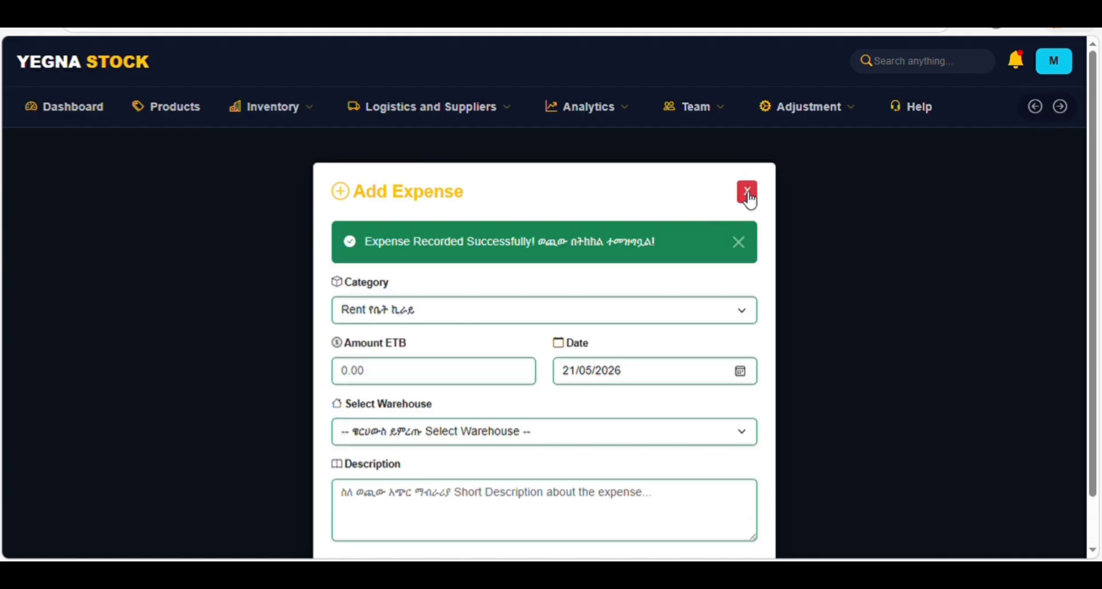
click(747, 192)
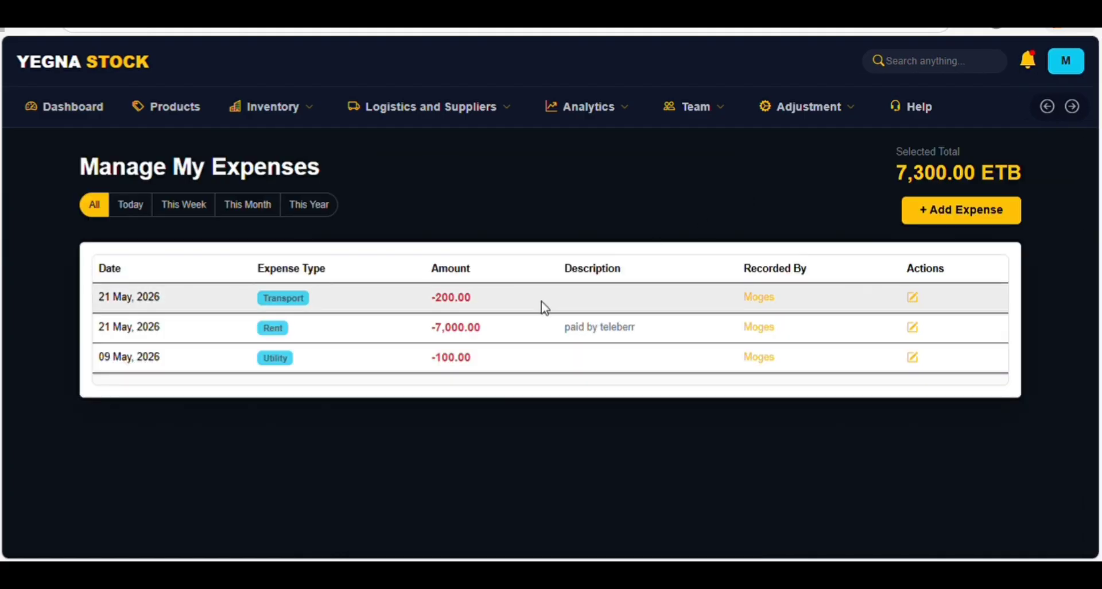
- Switch expense filters through Today, This Month and This Week, ending on Today's 7,200.00 ETB
click(138, 206)
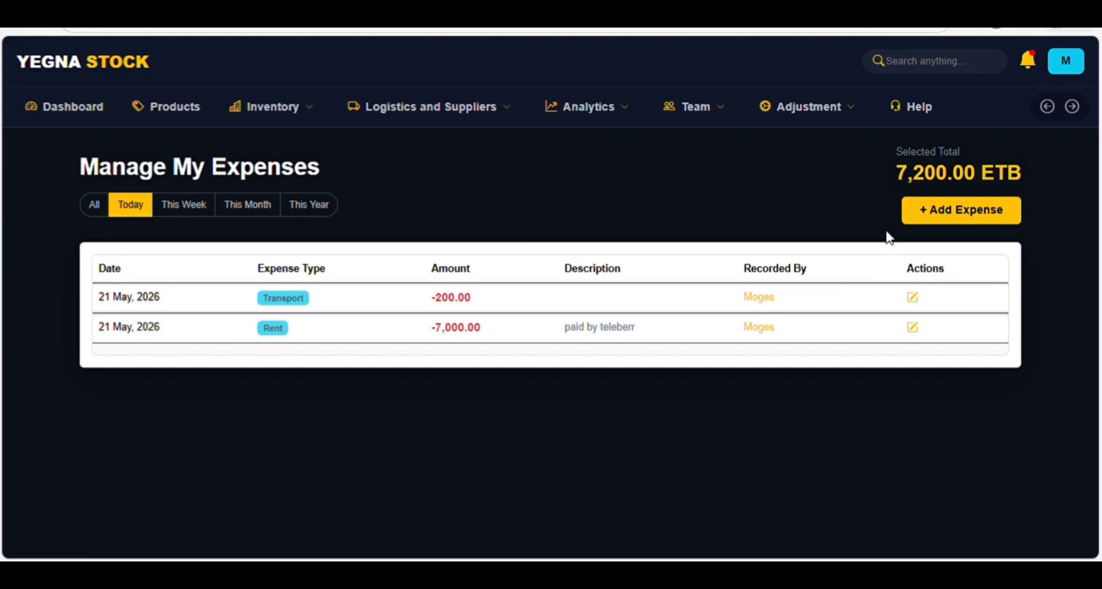
click(253, 213)
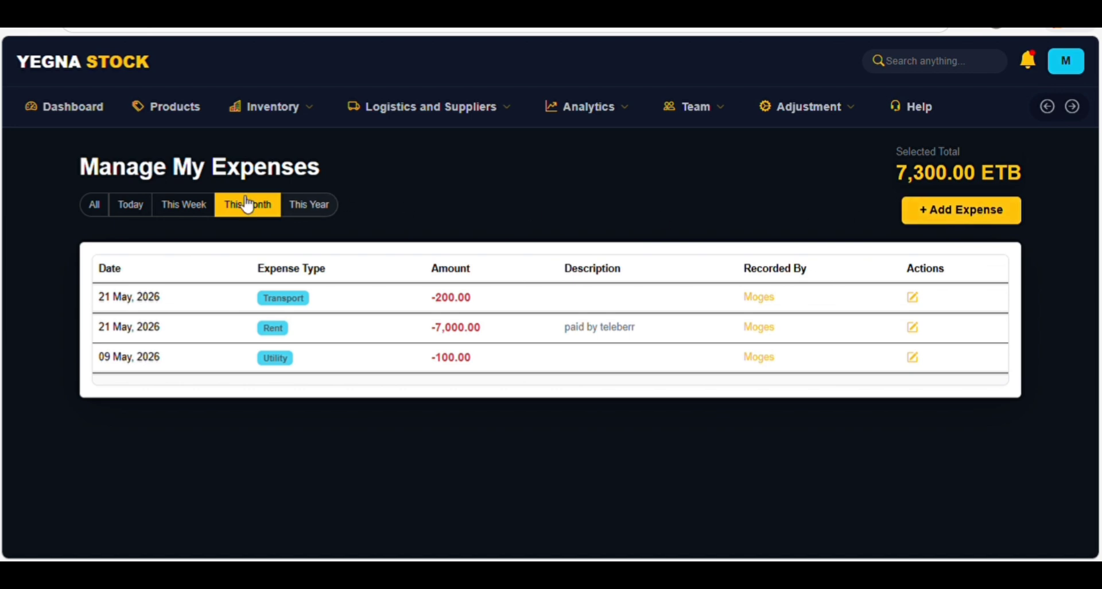
click(134, 205)
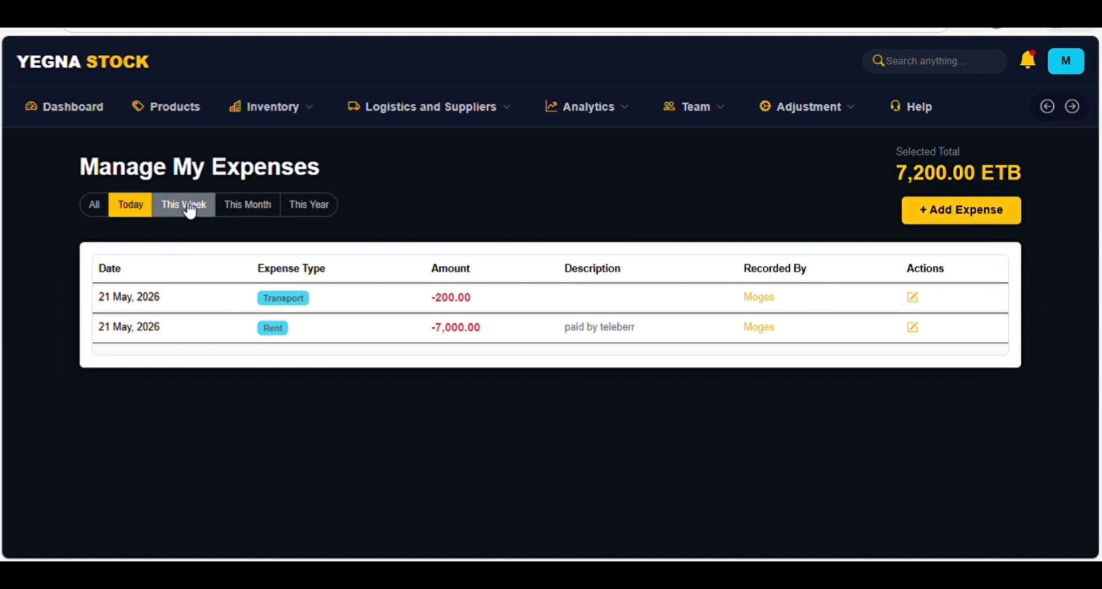
click(189, 210)
click(136, 209)
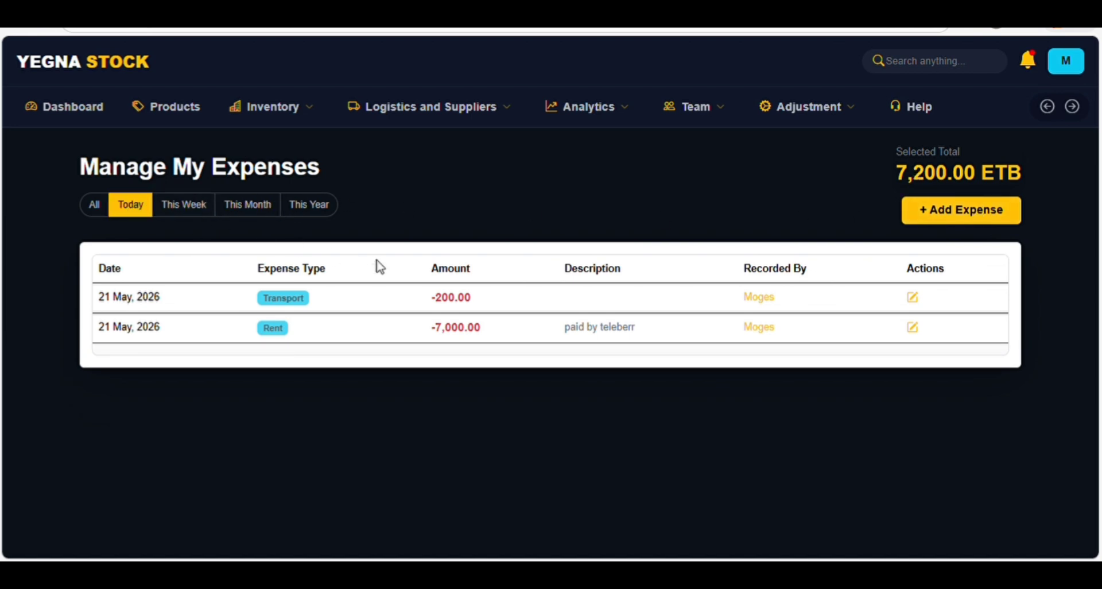
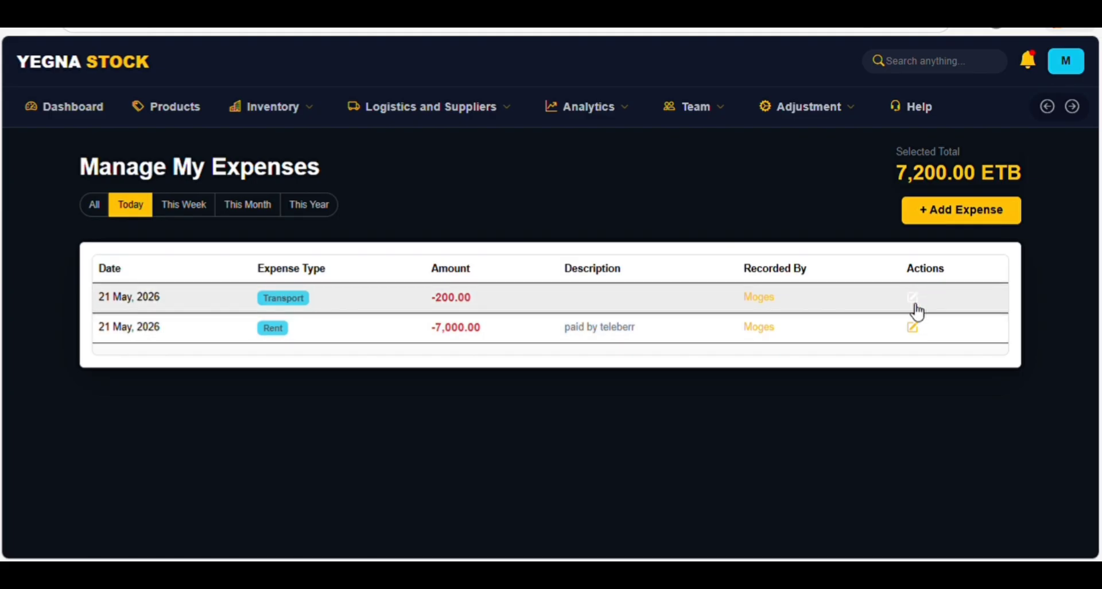
- Edit the Rent expense amount to 7,500.00 ETB and save it
click(916, 330)
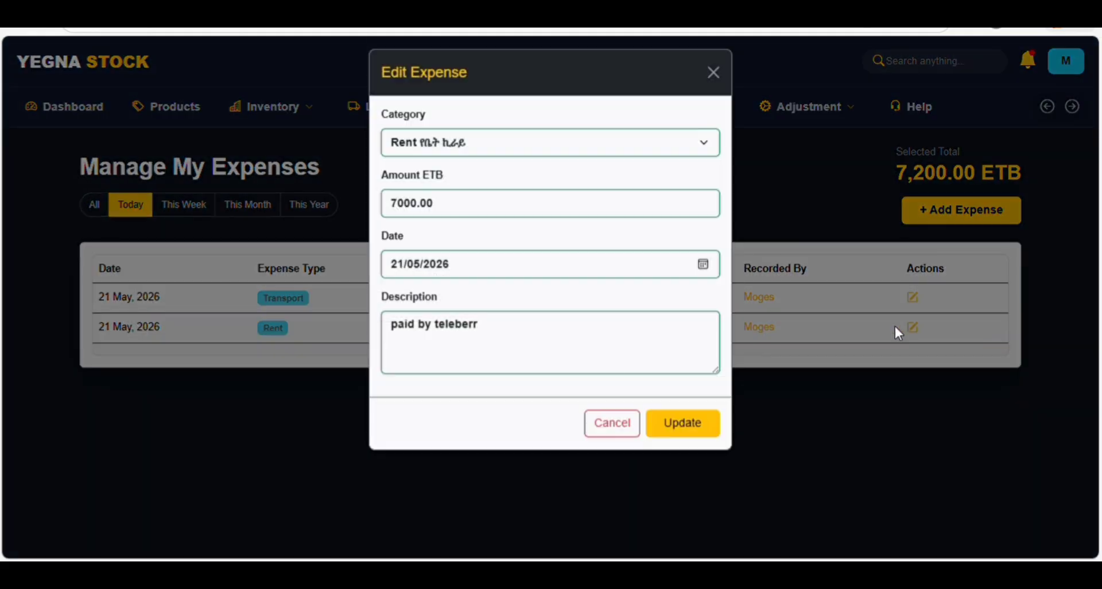
click(414, 215)
key(BackSpace)
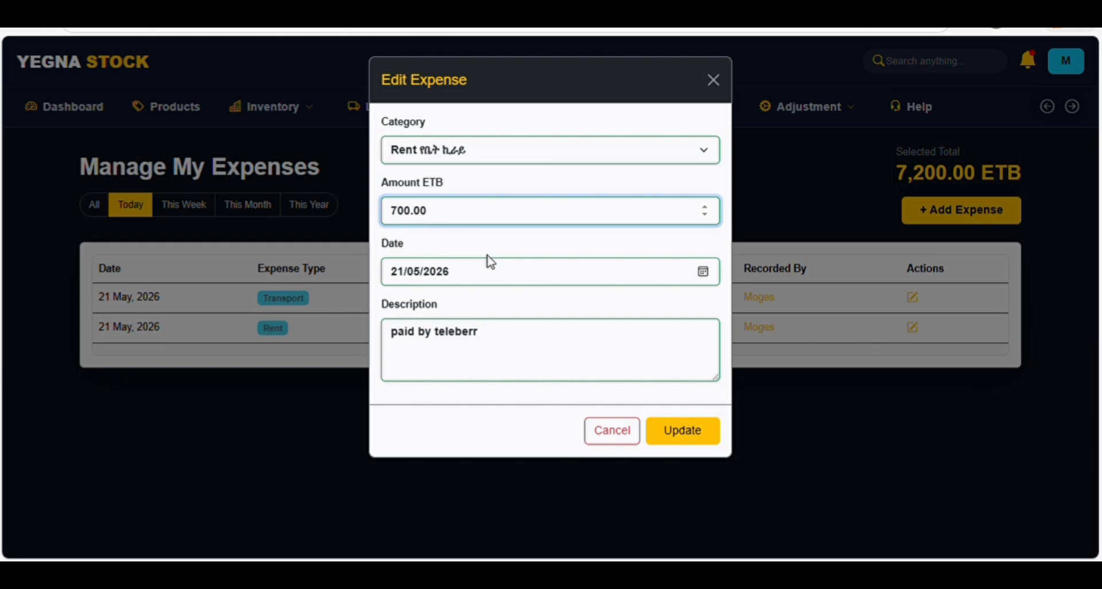
text(5)
click(689, 432)
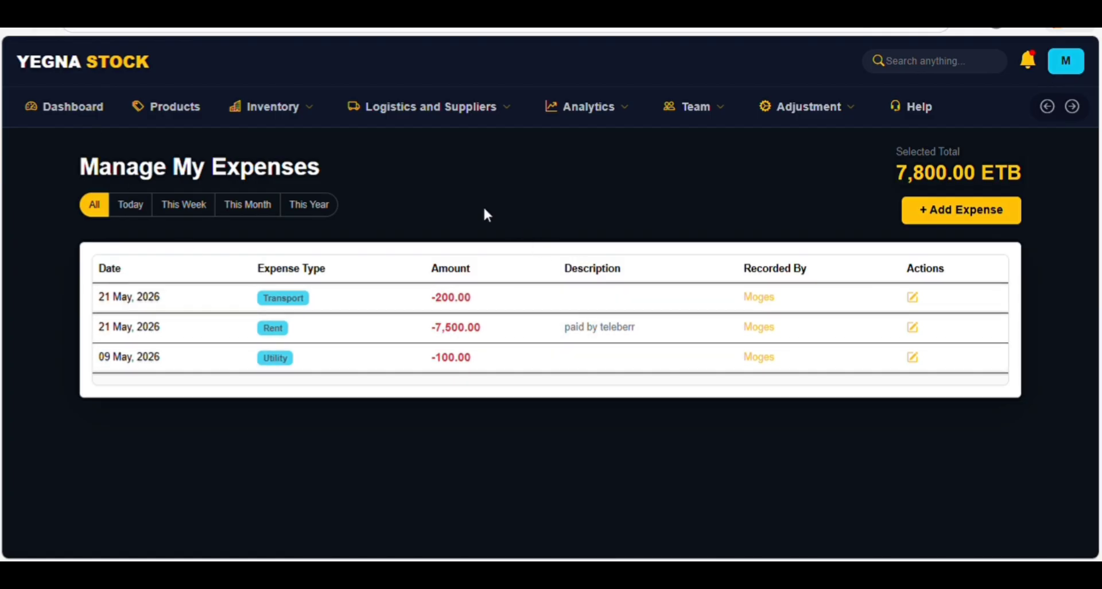
click(238, 105)
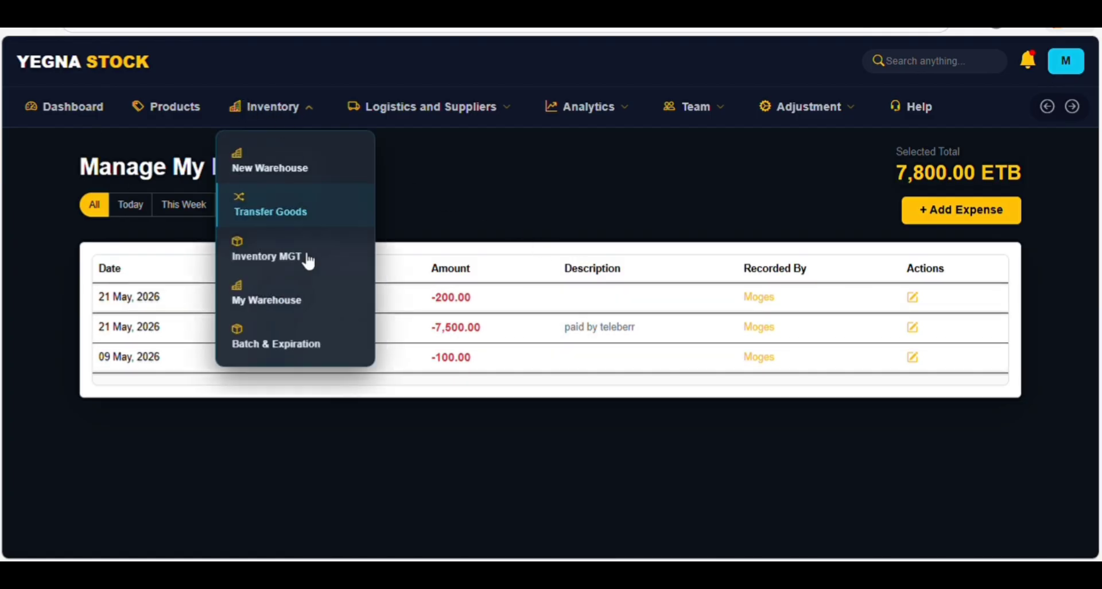
- Open the General Activity Report from the Analytics pages
click(404, 110)
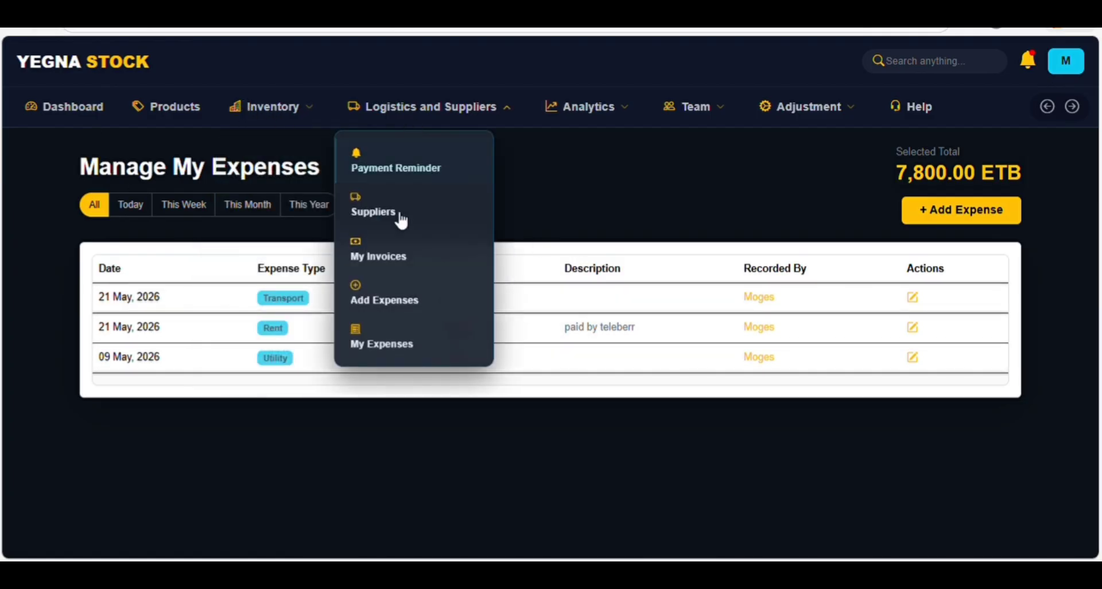
click(388, 347)
click(580, 108)
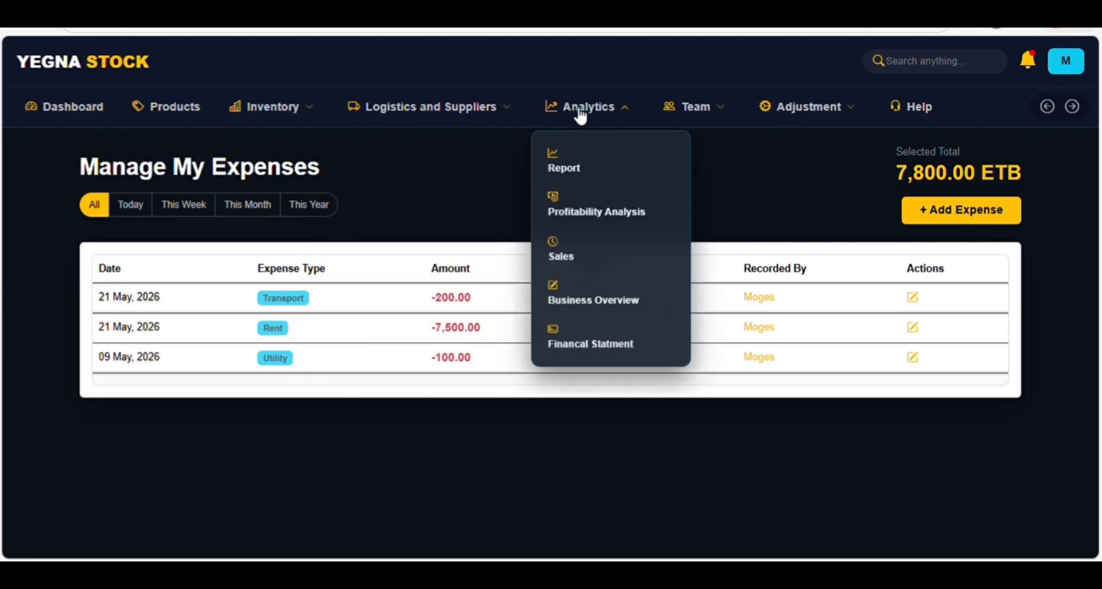
click(581, 176)
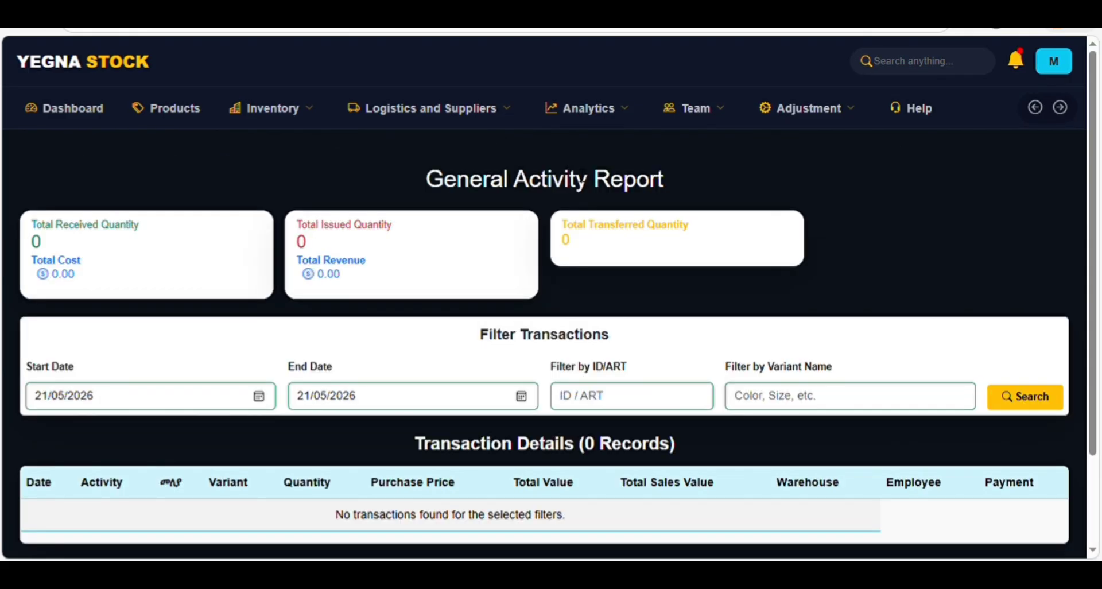
scroll(524, 249, down, 2)
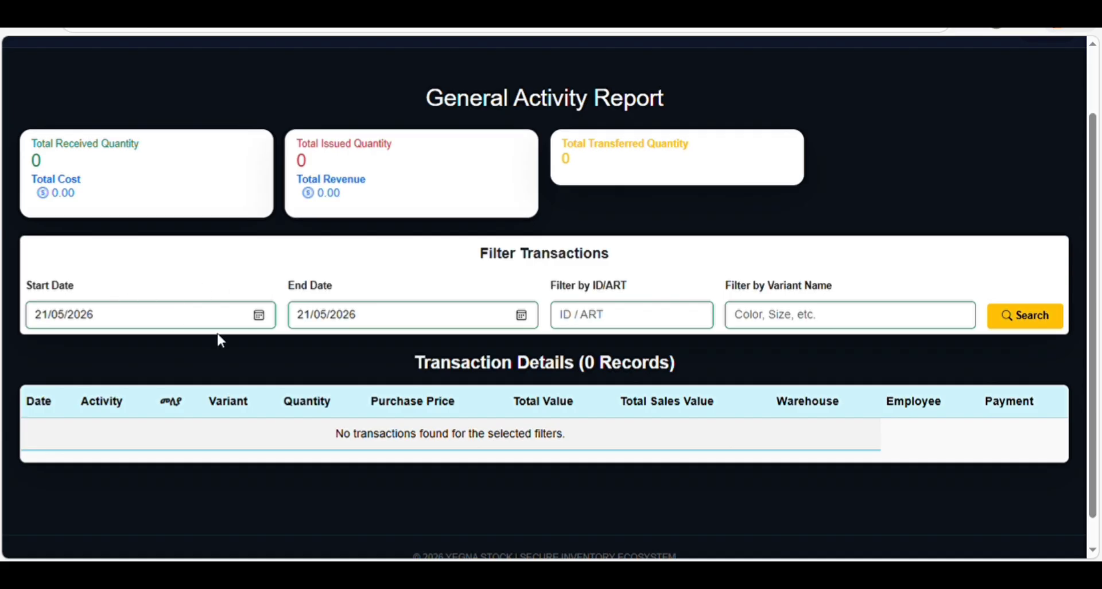
- Move the report's start date to 01/04/2026 and search, listing 791 transactions
click(151, 352)
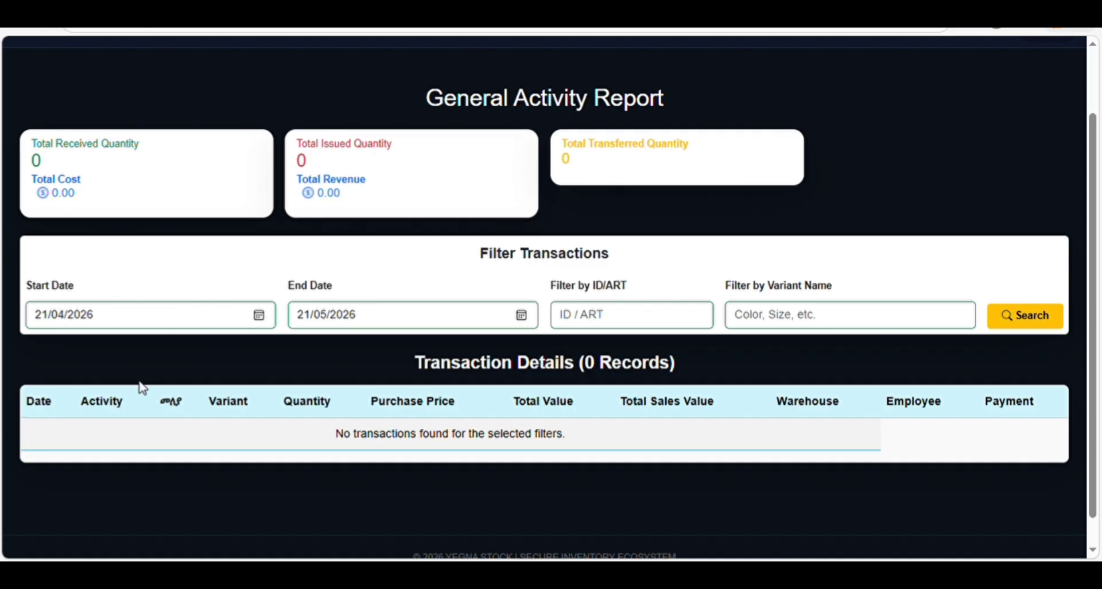
click(86, 396)
click(1023, 317)
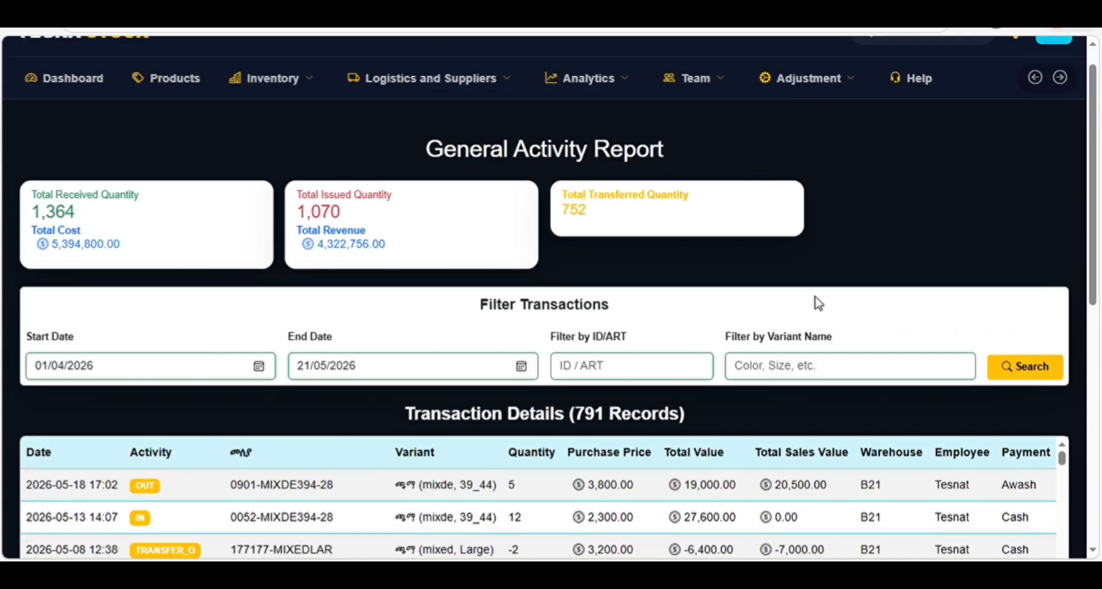
scroll(805, 294, down, 2)
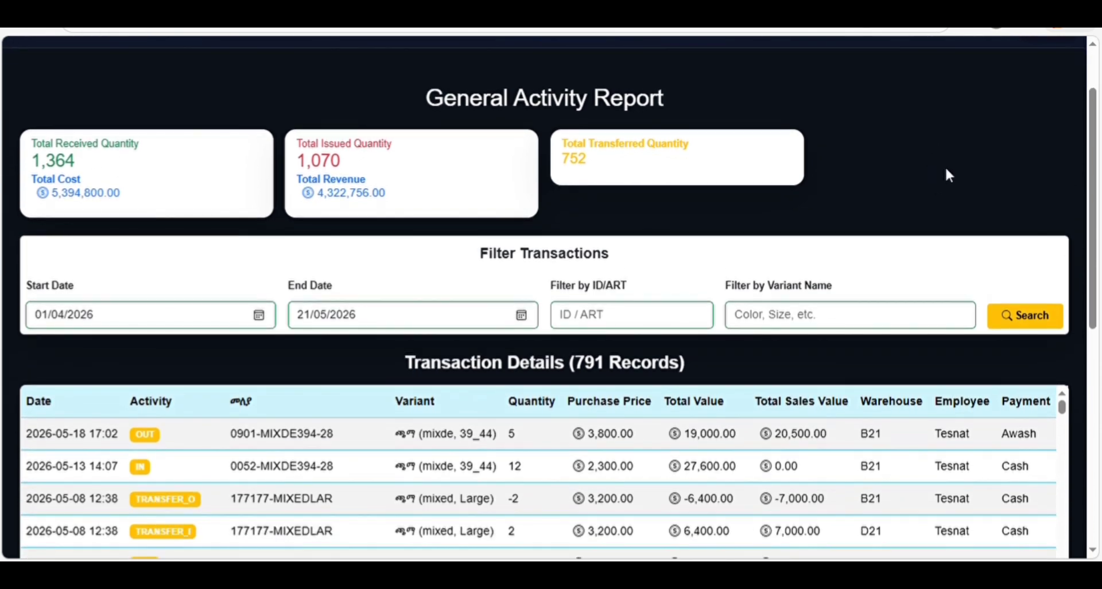
scroll(975, 132, up, 2)
- Choose Amharic under Change Language in the avatar menu
click(1061, 62)
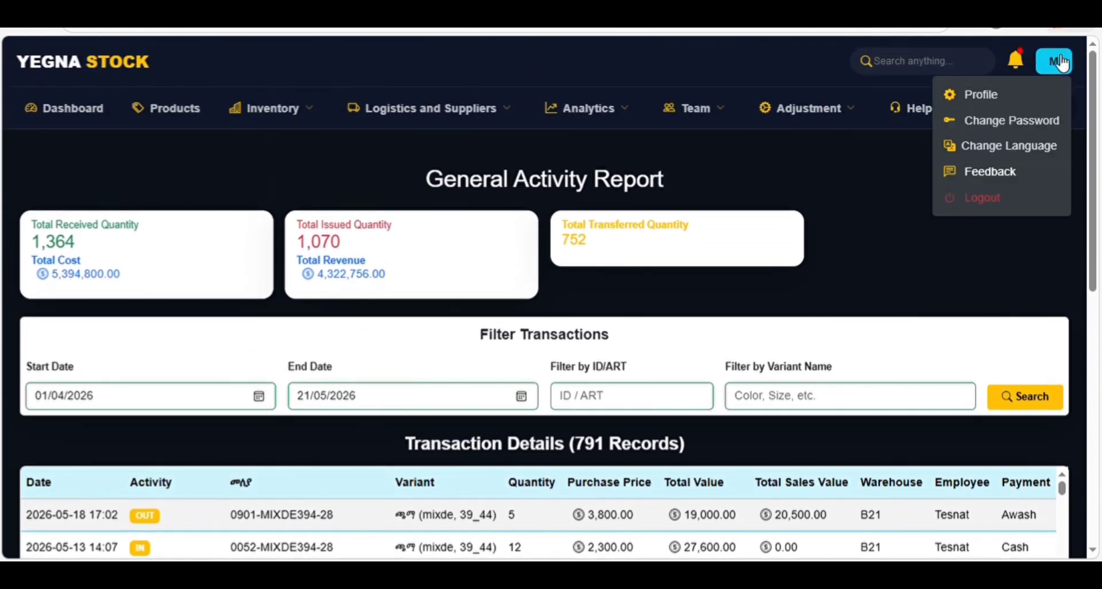
click(959, 148)
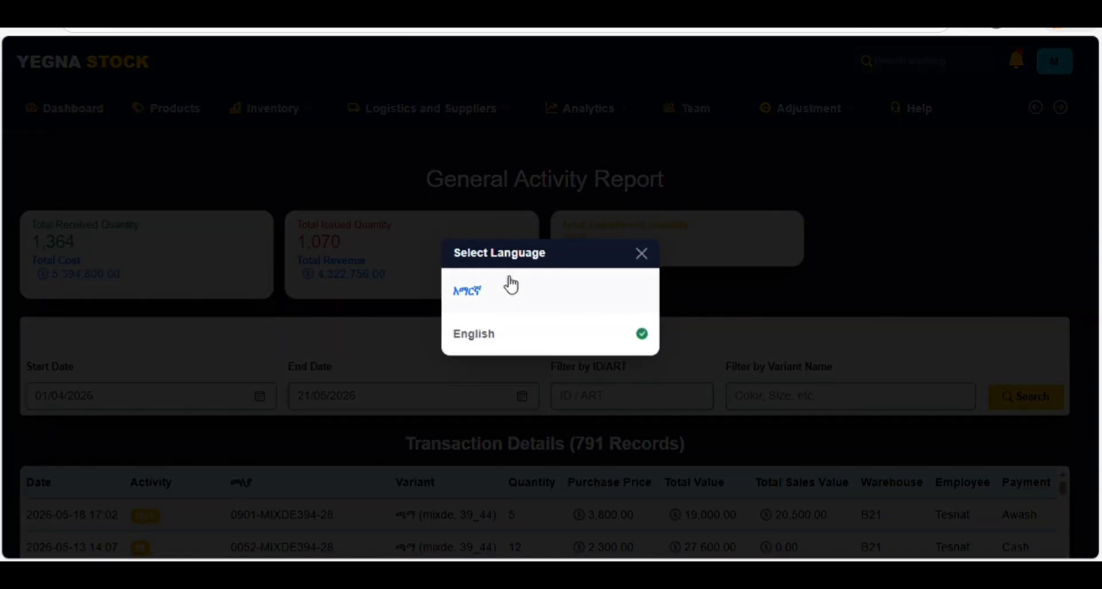
click(494, 292)
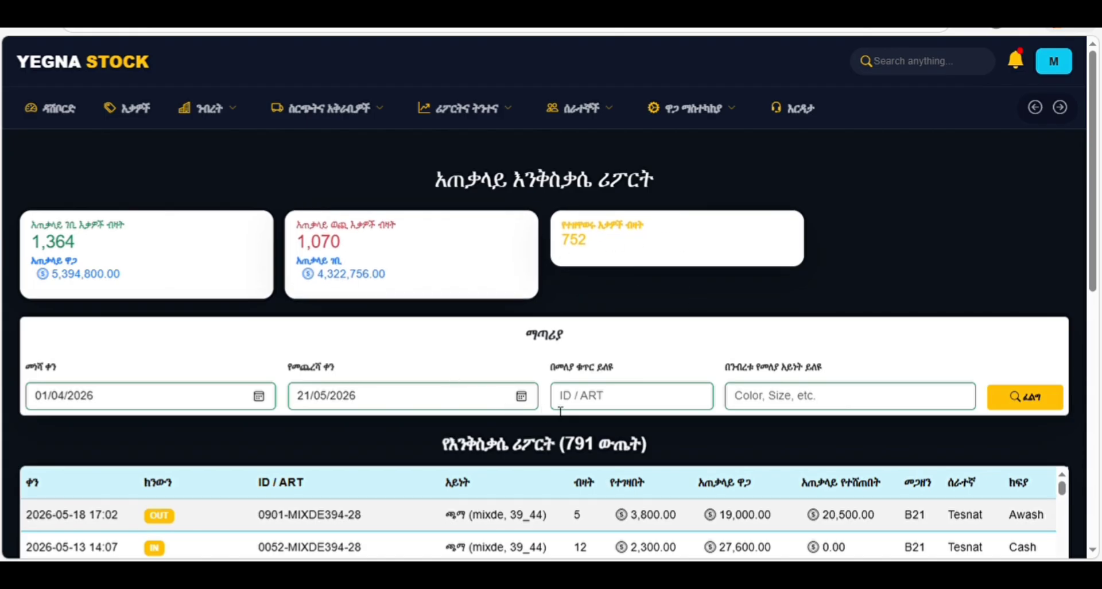
- Filter the activity report by ID / ART 0901, showing its 2 transactions
click(599, 406)
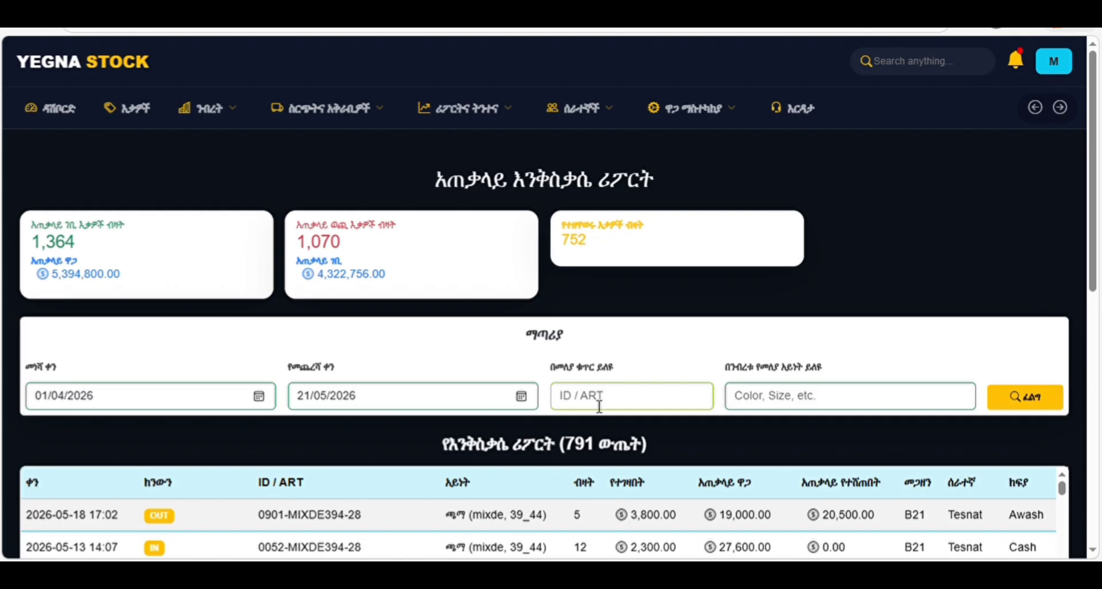
click(734, 282)
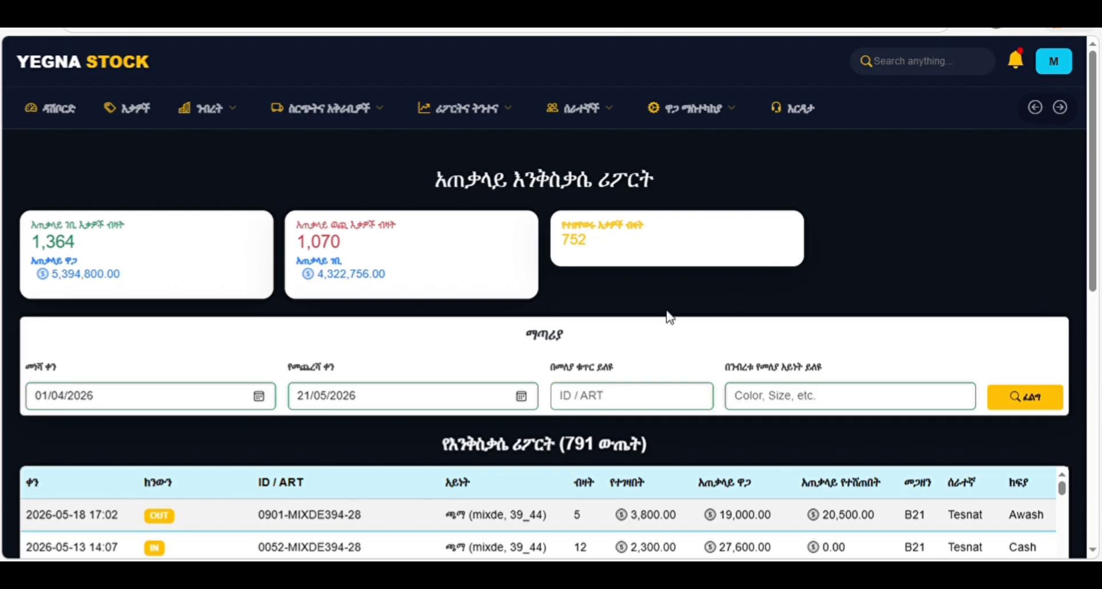
click(601, 400)
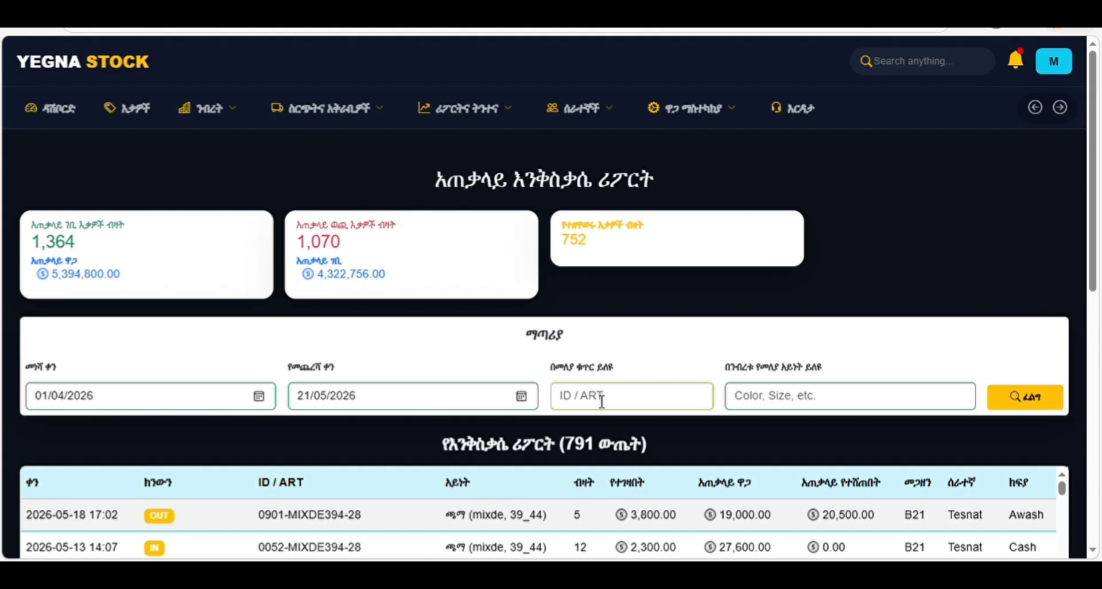
text(00)
click(1032, 400)
scroll(1094, 258, down, 3)
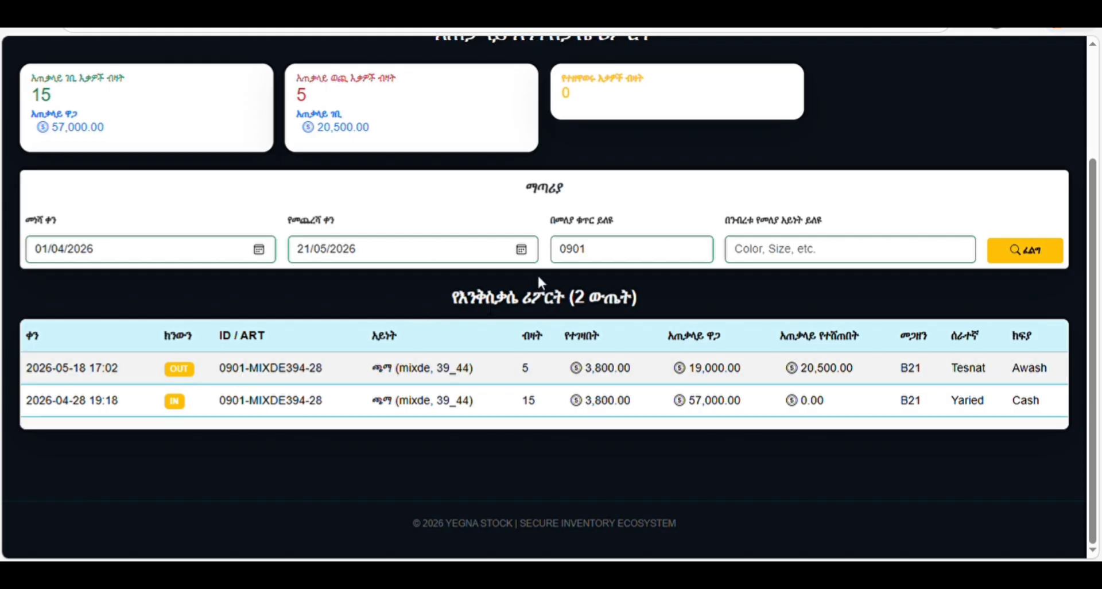
- Clear the 0901 filter and search again to list all 791 transactions
double_click(574, 251)
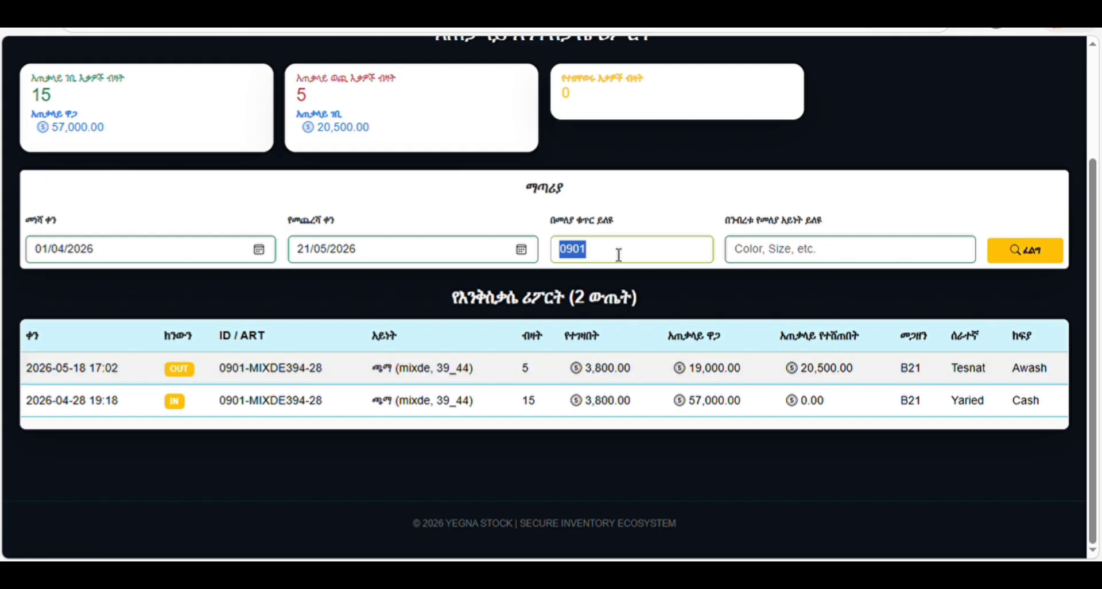
key(BackSpace)
click(1034, 250)
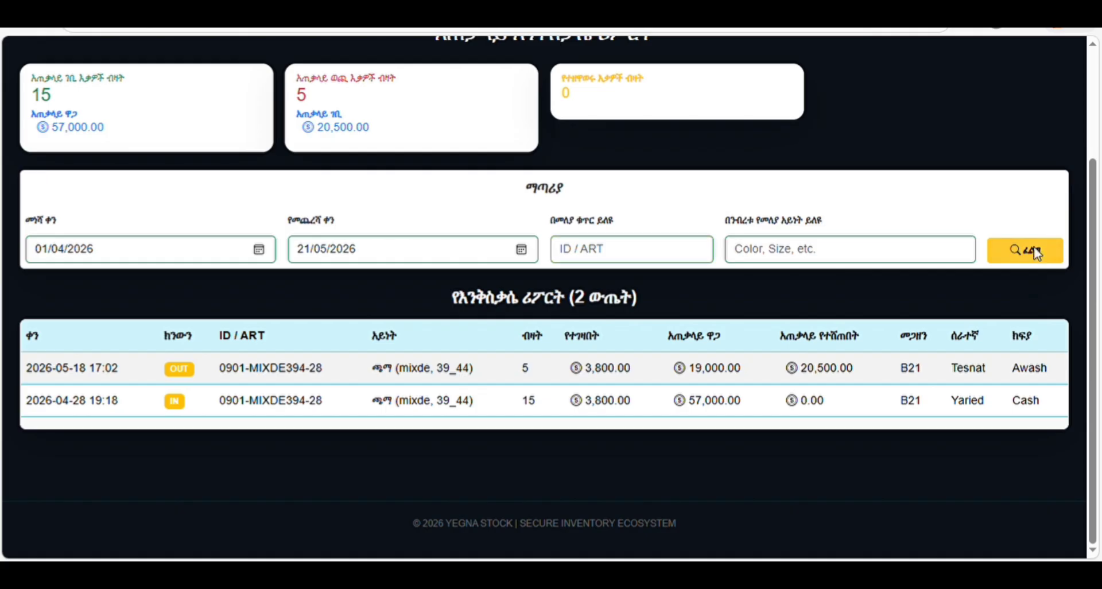
scroll(886, 289, down, 5)
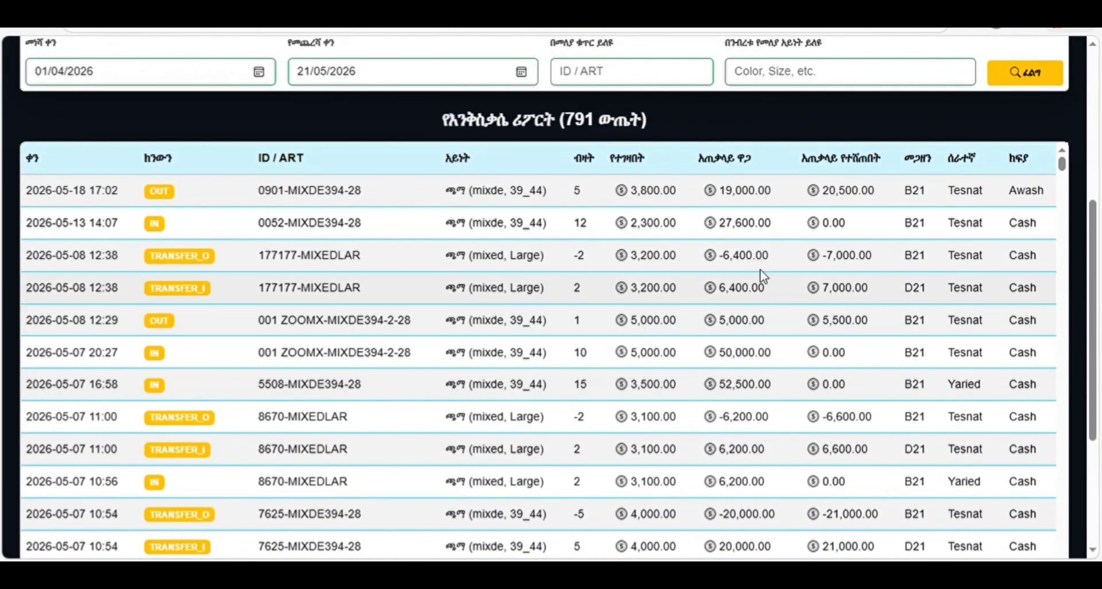
- Filter the ID / ART field by 'mixed', showing 397 transactions
scroll(760, 270, up, 2)
click(634, 164)
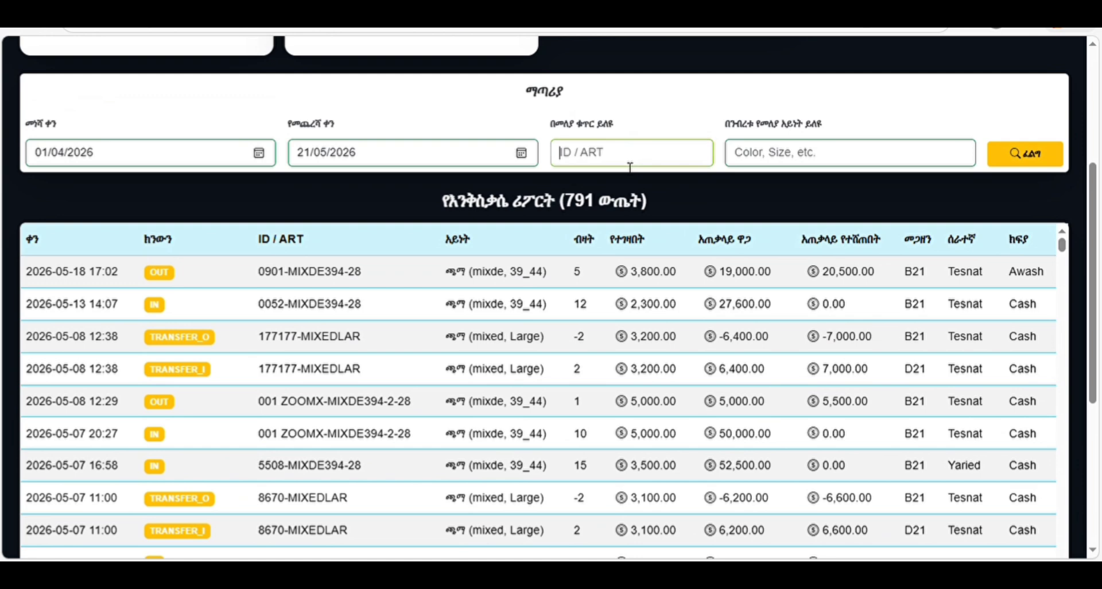
text(mixed)
click(1024, 159)
scroll(625, 404, down, 4)
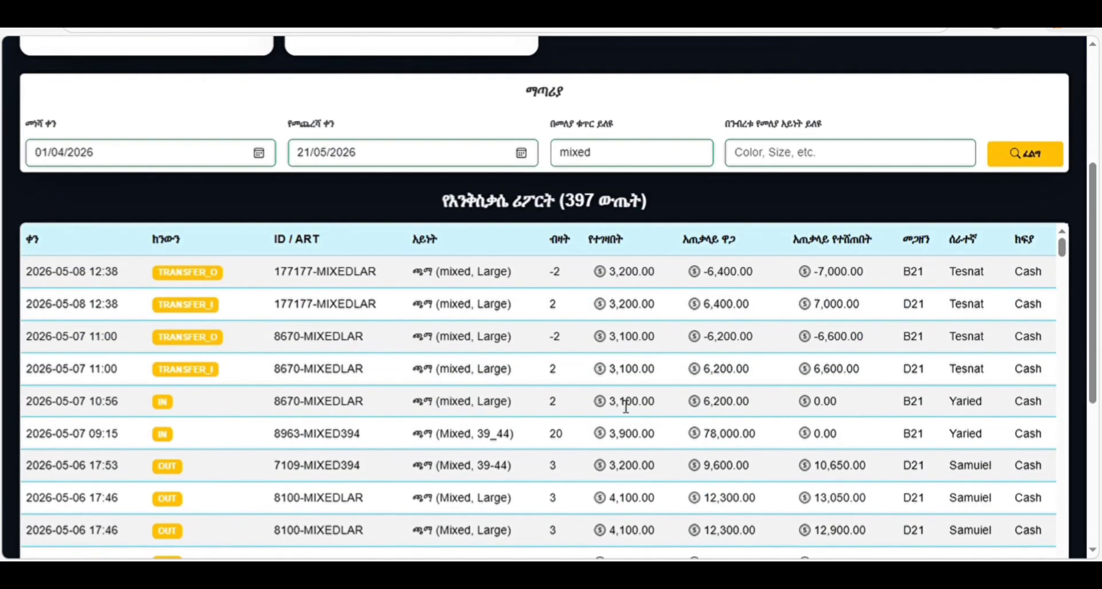
scroll(625, 405, down, 8)
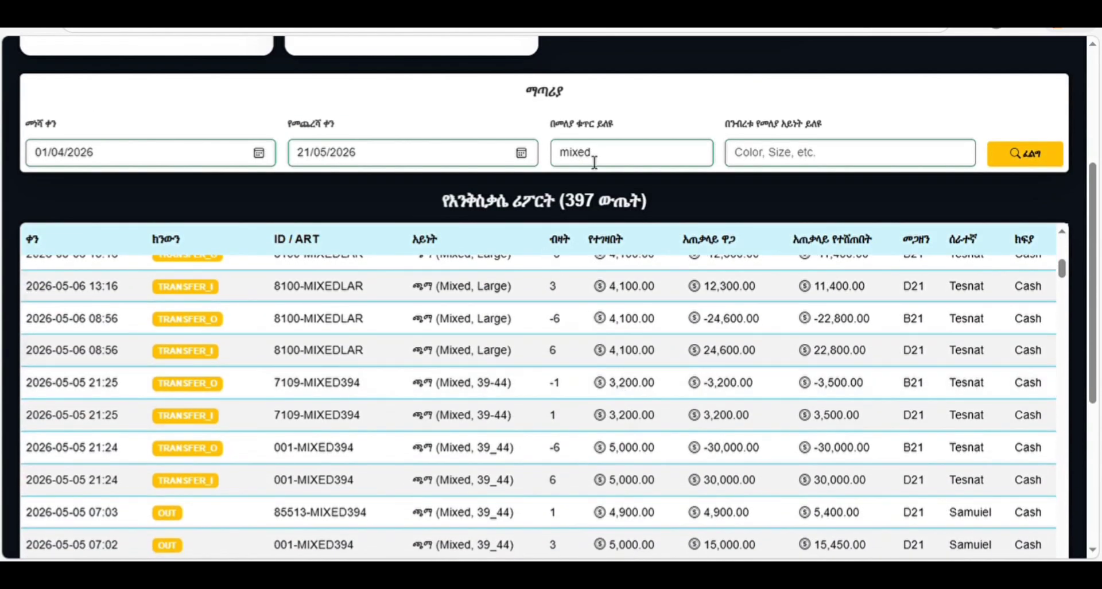
- Replace the filter with 'black' to show 34 transactions, then start entering item code 2503
double_click(593, 160)
text(bla)
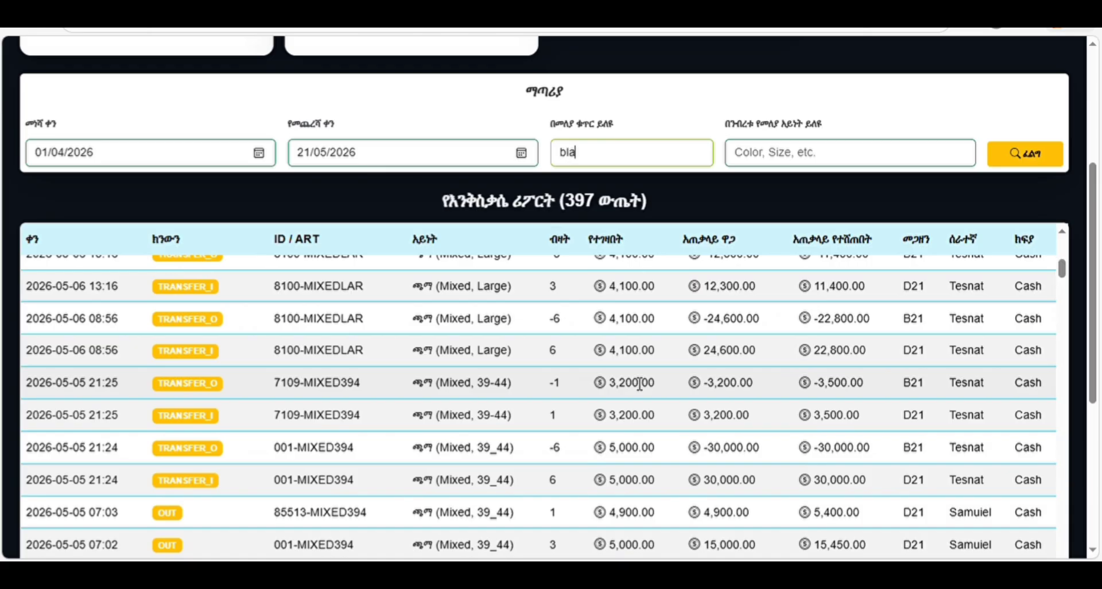
text(ck)
click(1019, 163)
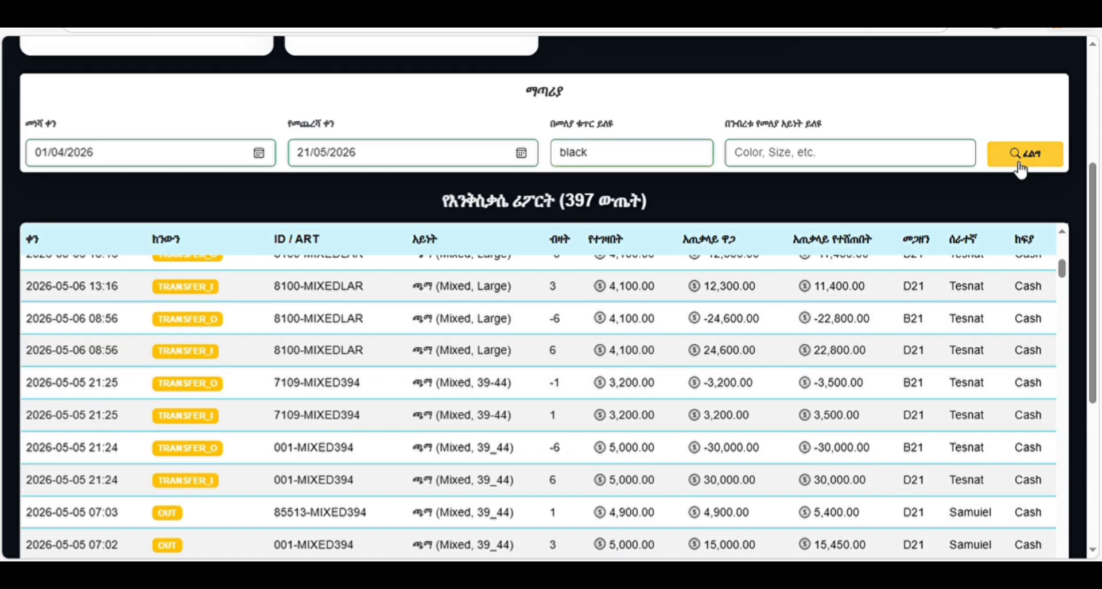
scroll(560, 296, down, 10)
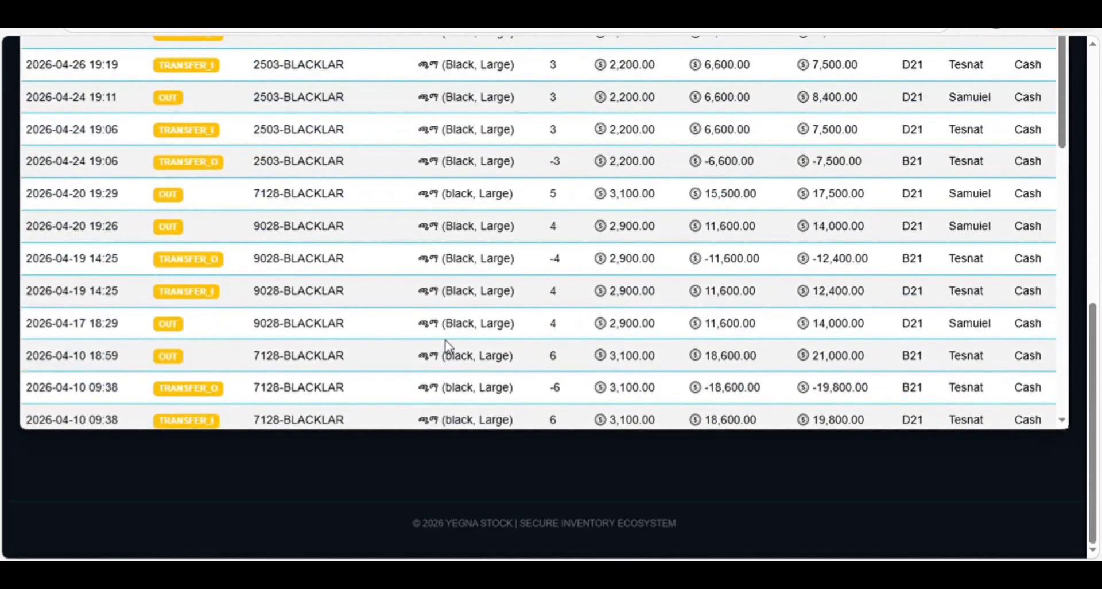
scroll(448, 346, up, 10)
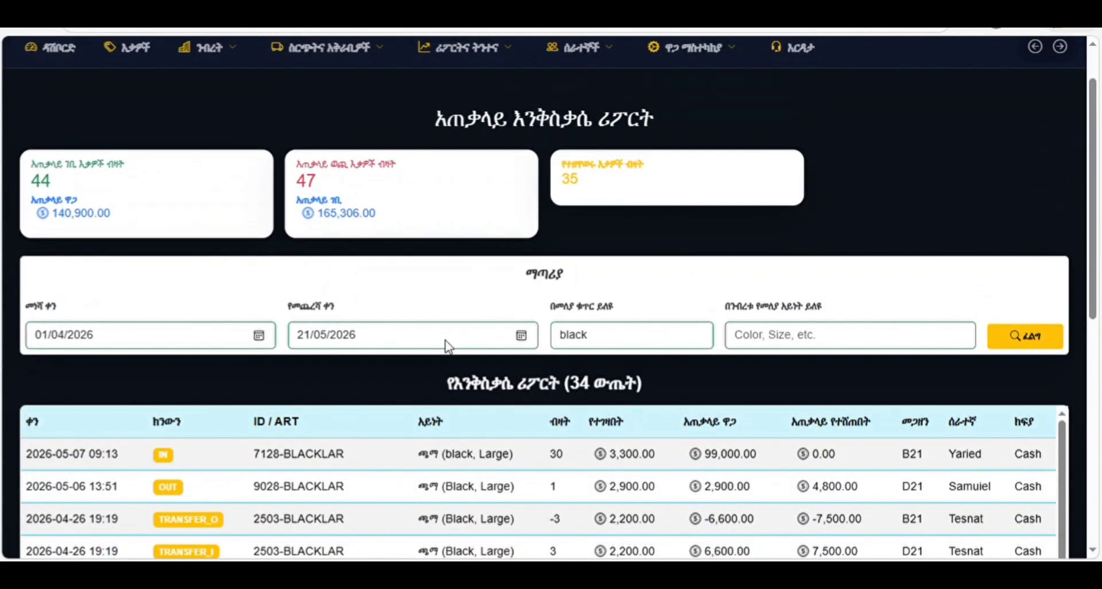
scroll(446, 342, down, 4)
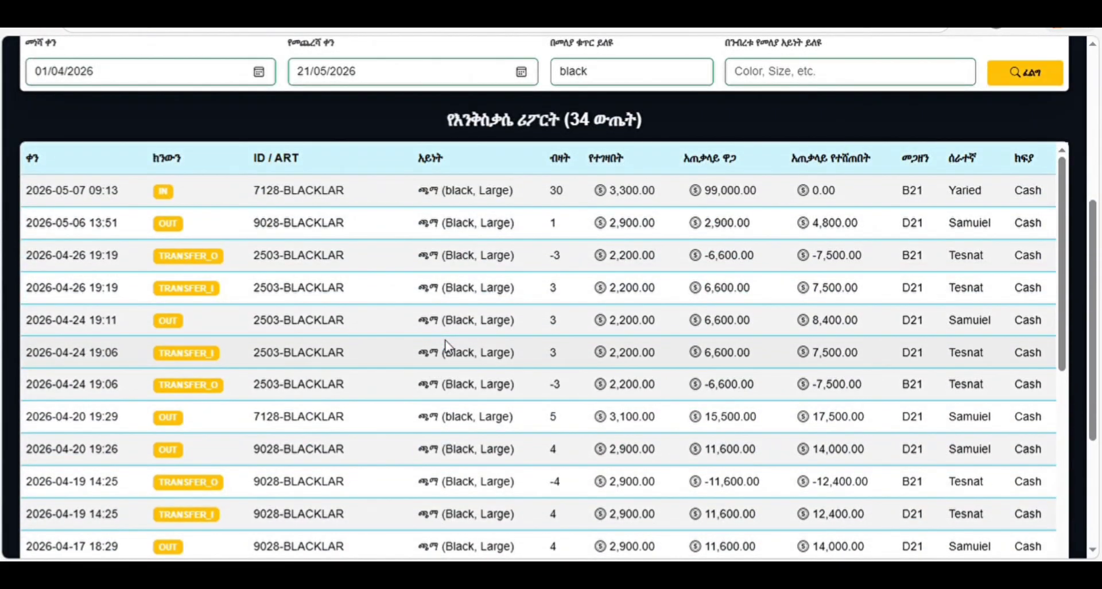
scroll(446, 346, up, 5)
drag(603, 400, 565, 399)
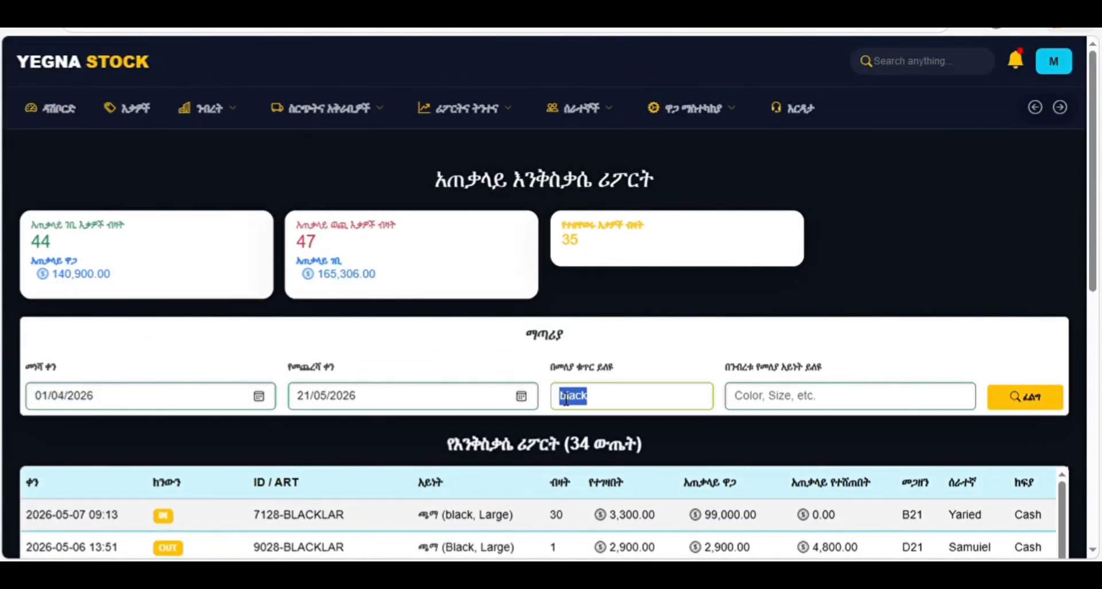
key(BackSpace)
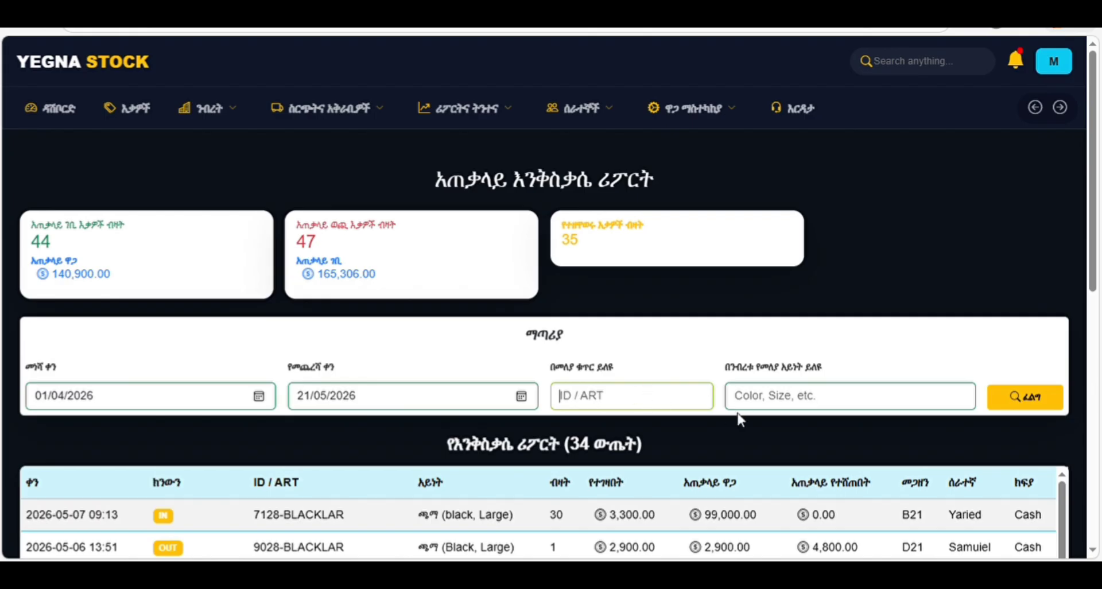
text(2503)
- Search the activity report for item 2503, showing 5 transactions
click(1018, 411)
scroll(691, 410, down, 4)
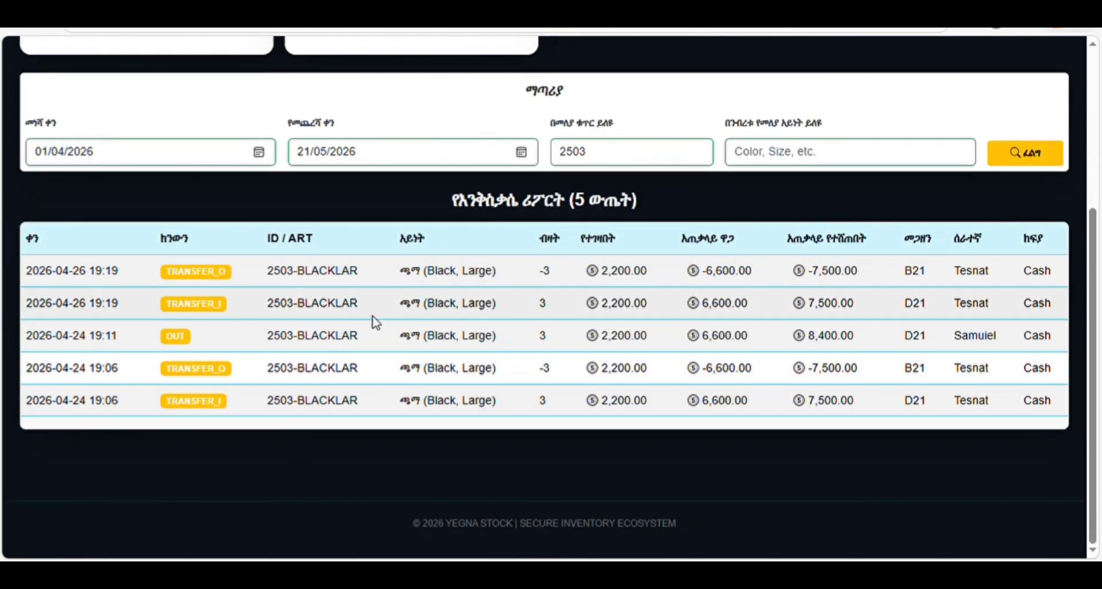
scroll(374, 320, up, 4)
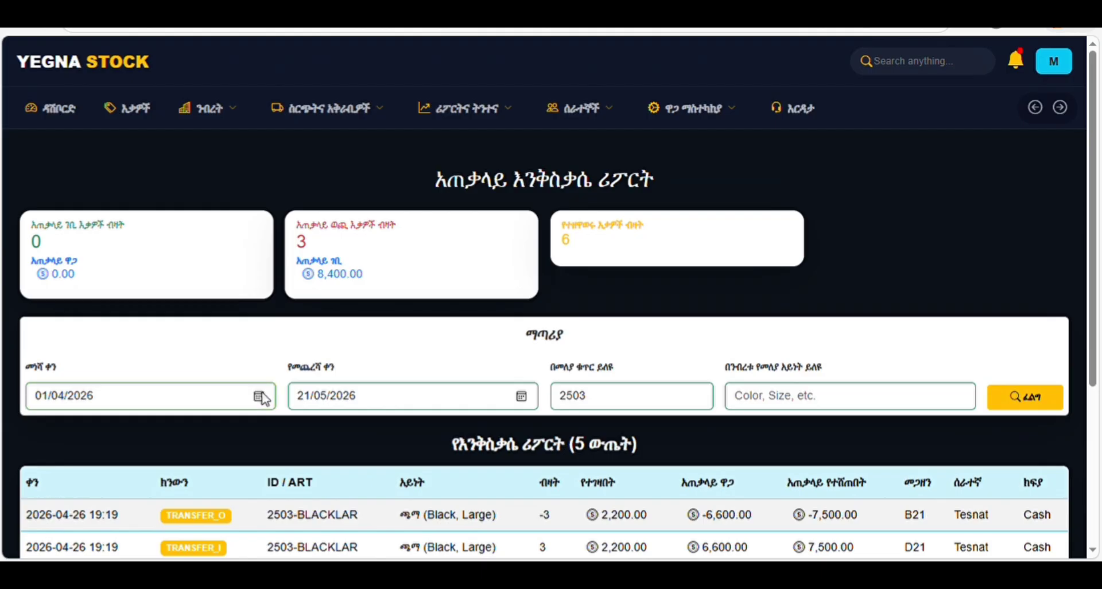
- Move the start date back to 04/03/2026 and search again, listing 8 movements
click(149, 197)
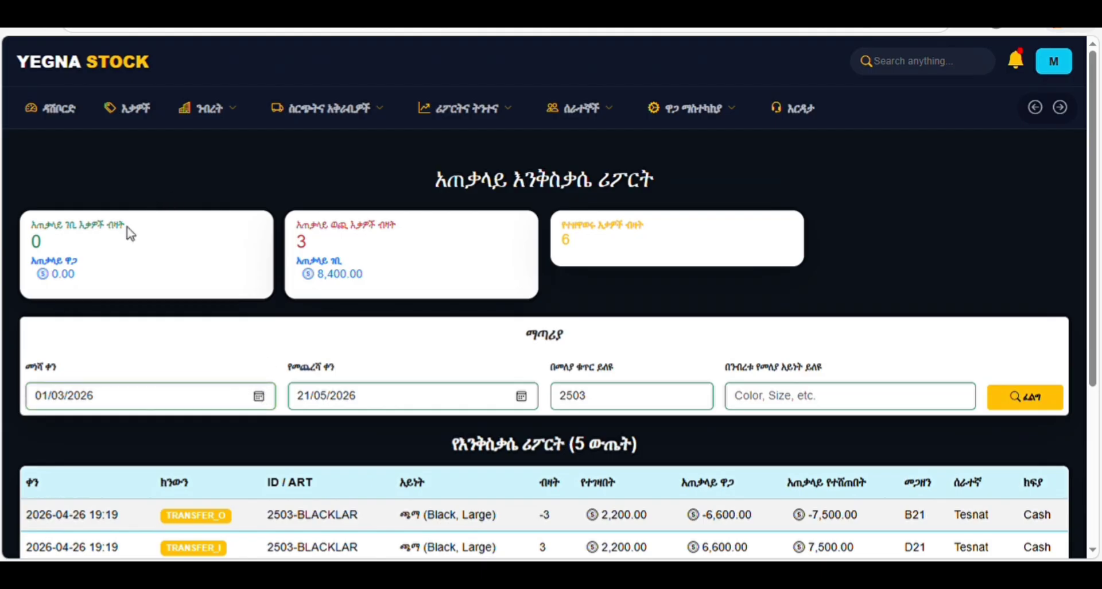
click(86, 260)
click(1025, 397)
scroll(708, 394, down, 5)
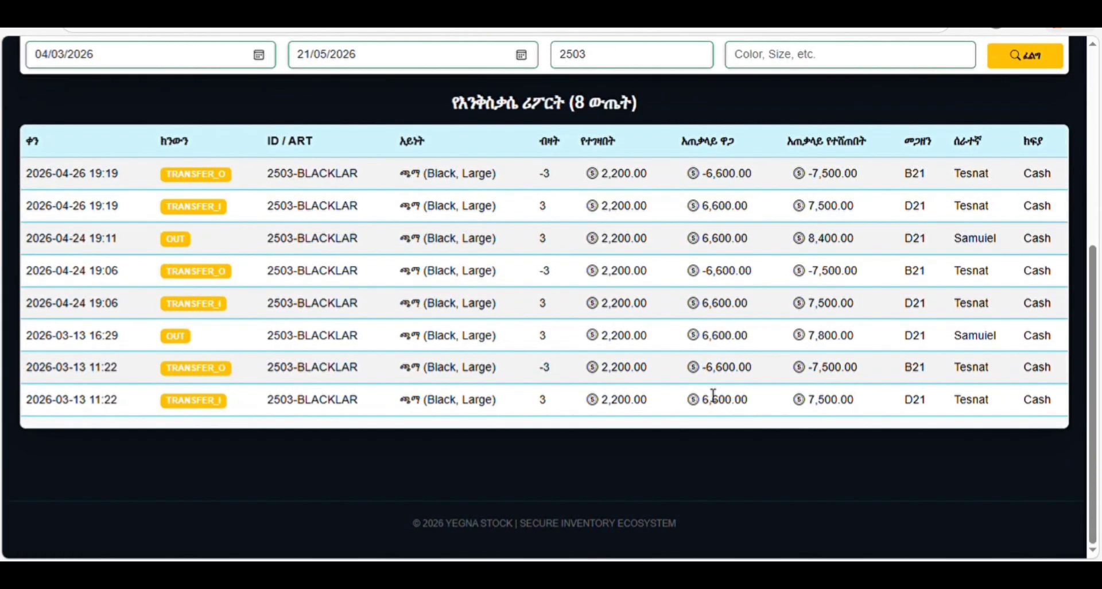
scroll(705, 393, up, 3)
scroll(708, 393, down, 3)
scroll(708, 394, up, 5)
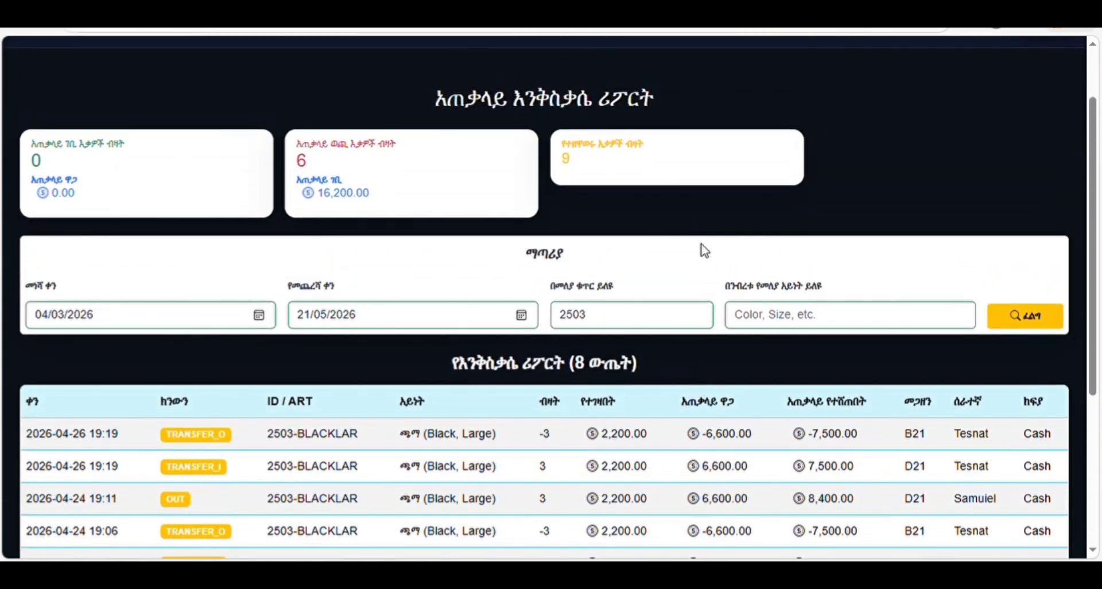
scroll(700, 249, up, 2)
- Open the sales profit analysis and try the Week, Month and Year periods
click(483, 111)
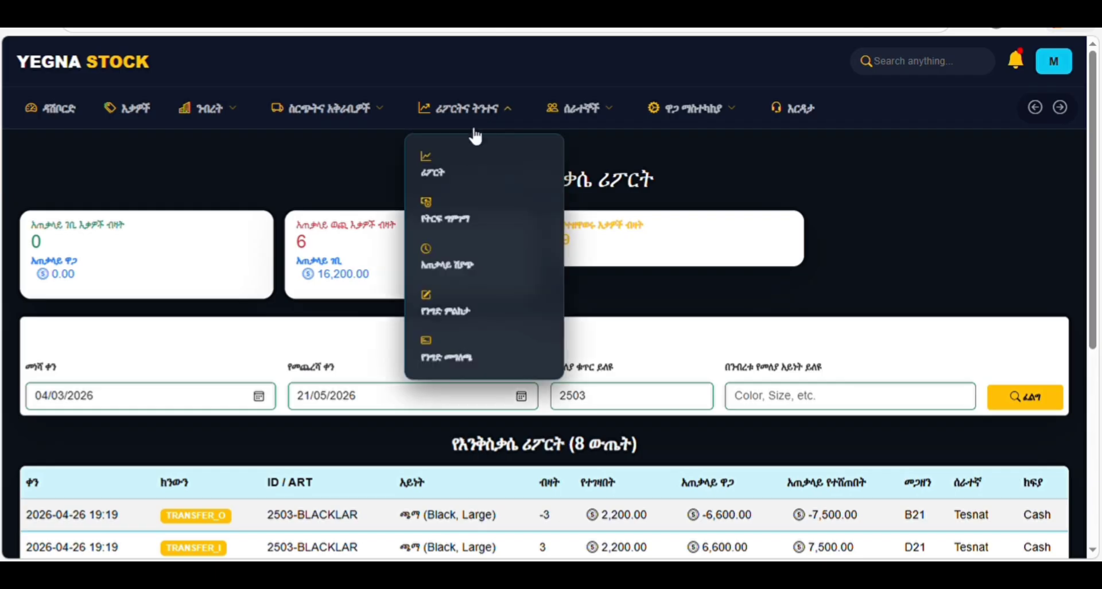
click(454, 217)
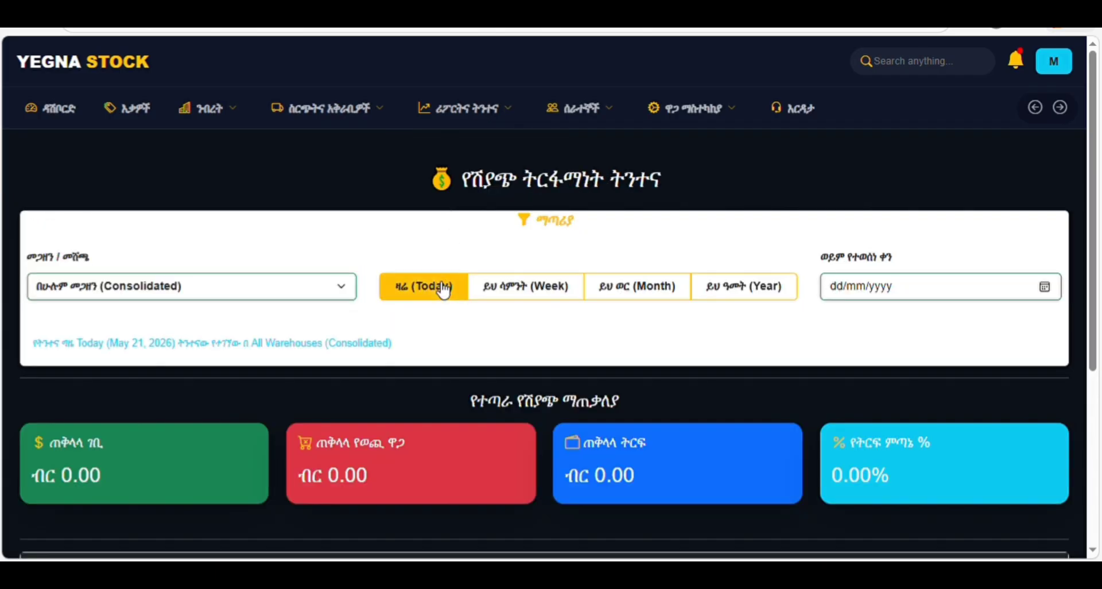
click(534, 292)
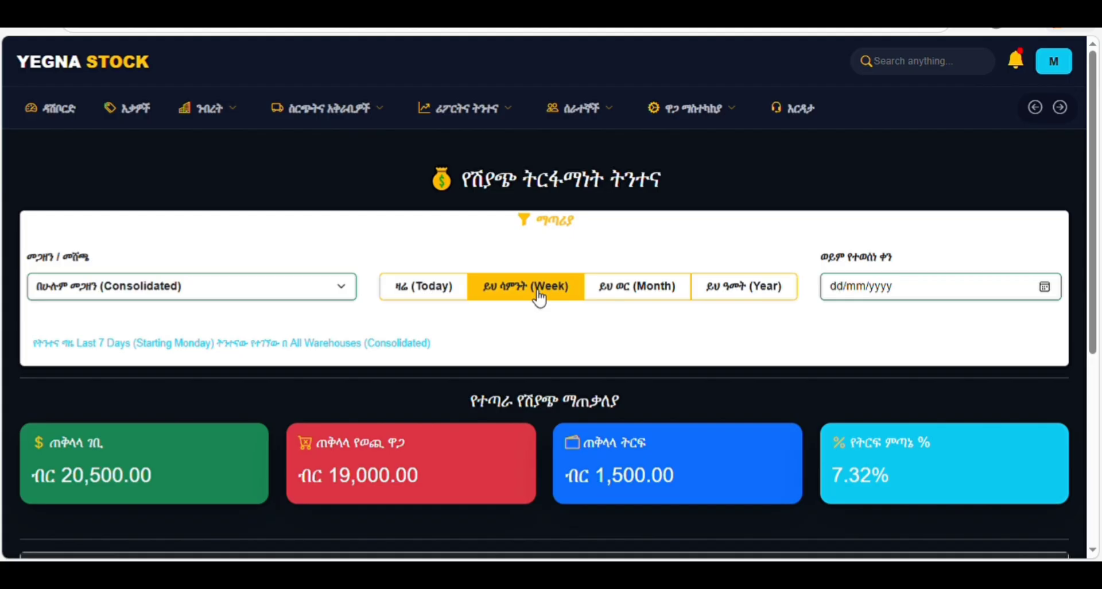
click(654, 301)
click(732, 302)
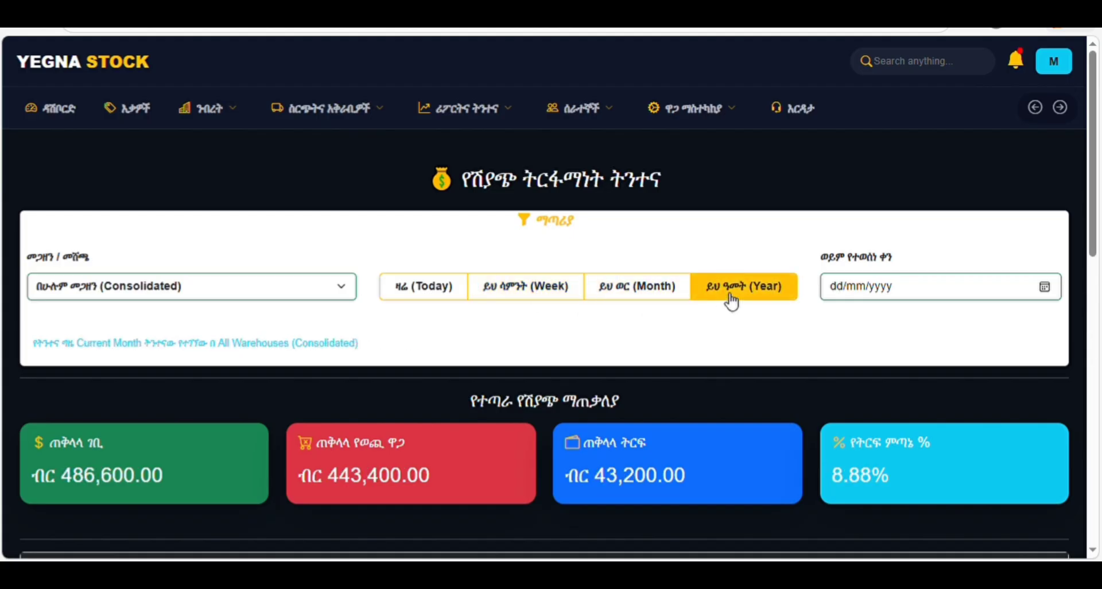
- Set the analysis date to 09/04/2026, showing 34,000.00 profit across all warehouses
click(1046, 286)
click(937, 321)
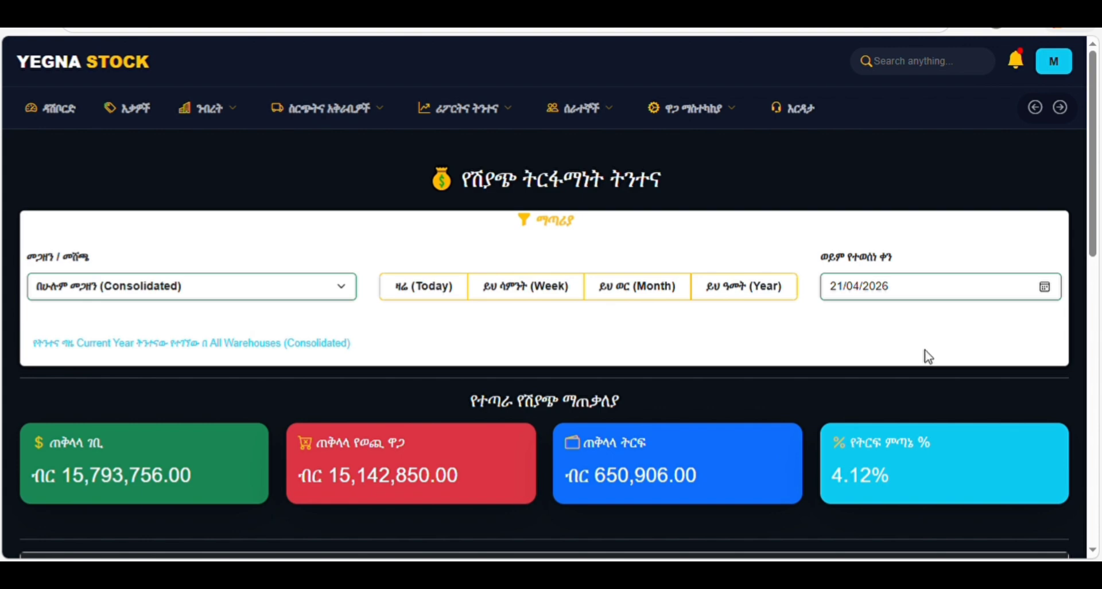
text(09)
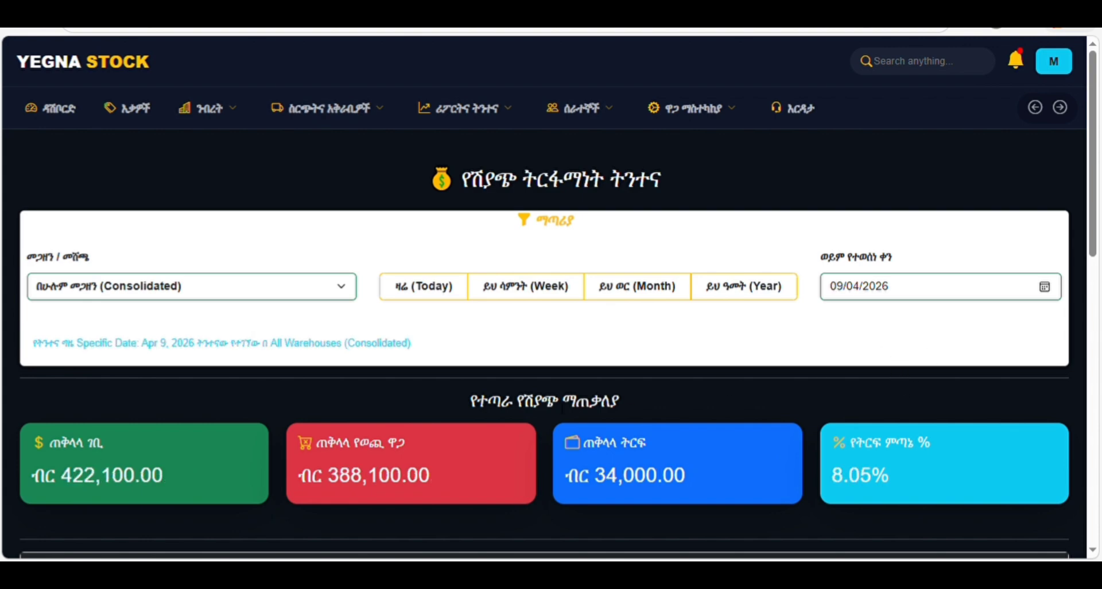
scroll(560, 405, down, 3)
scroll(556, 402, down, 4)
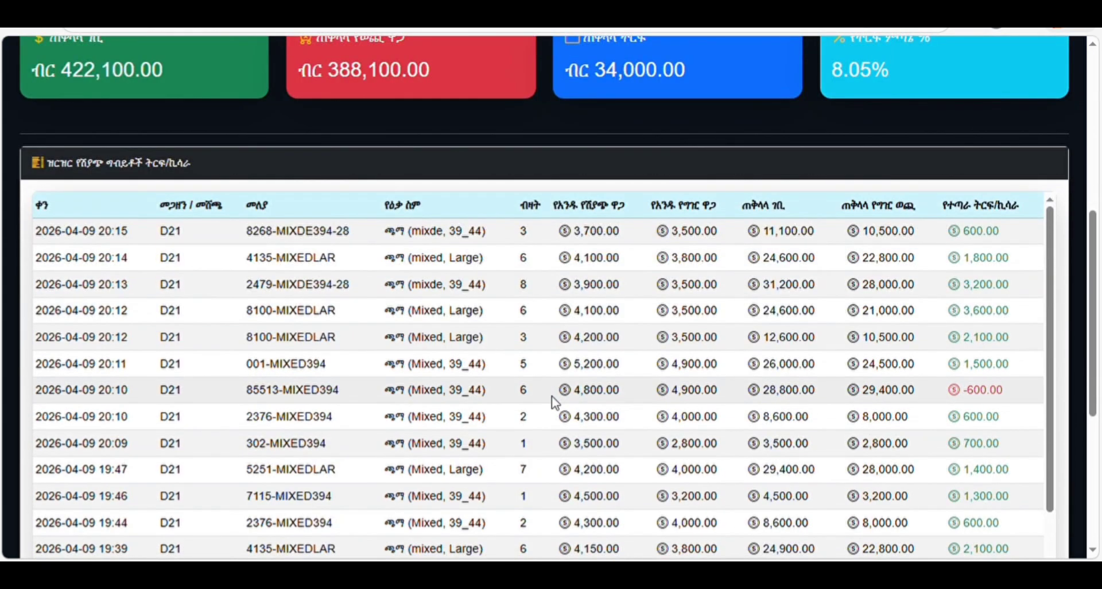
scroll(553, 401, up, 6)
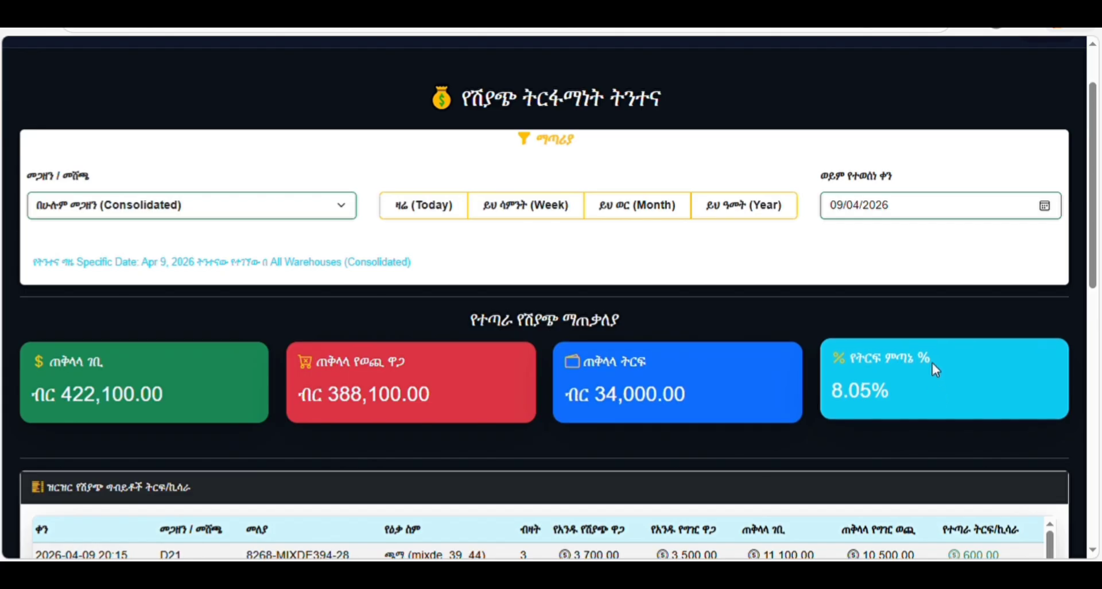
scroll(938, 367, down, 7)
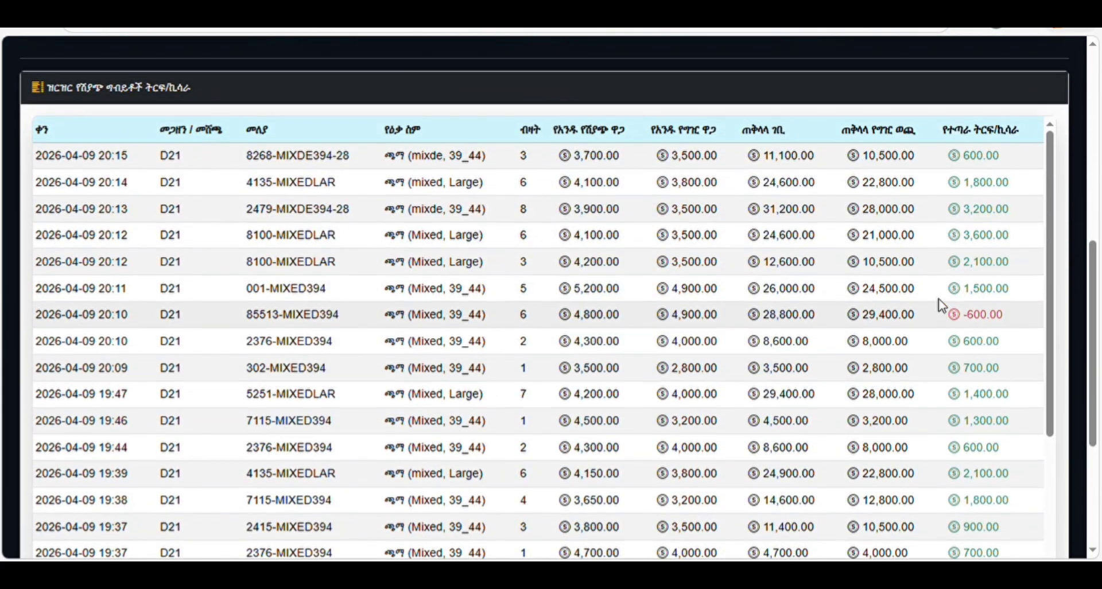
scroll(929, 295, up, 4)
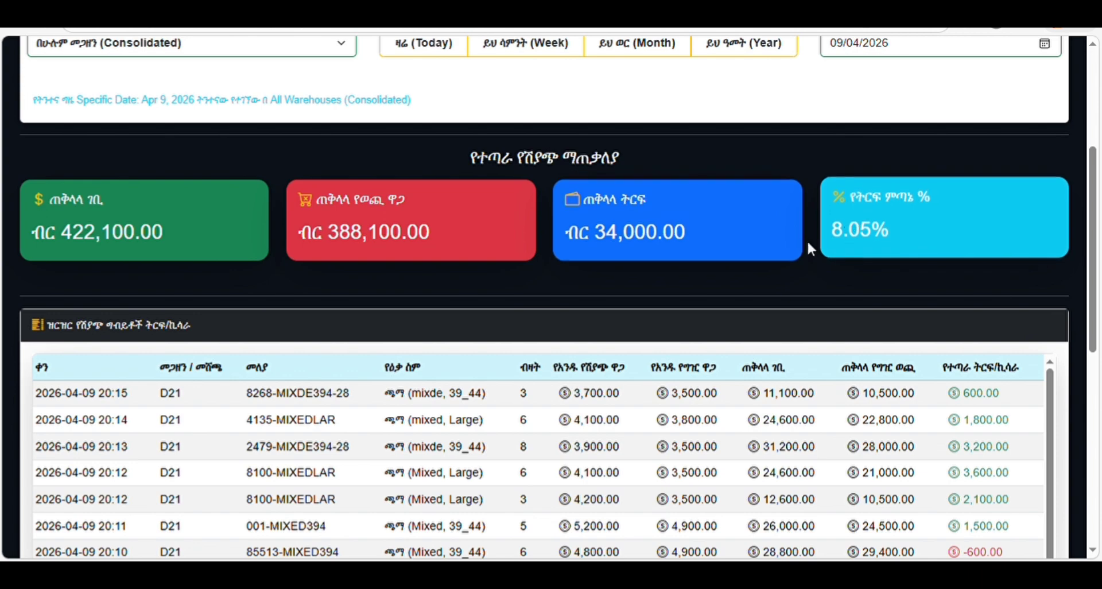
scroll(986, 275, up, 1)
scroll(1047, 323, down, 2)
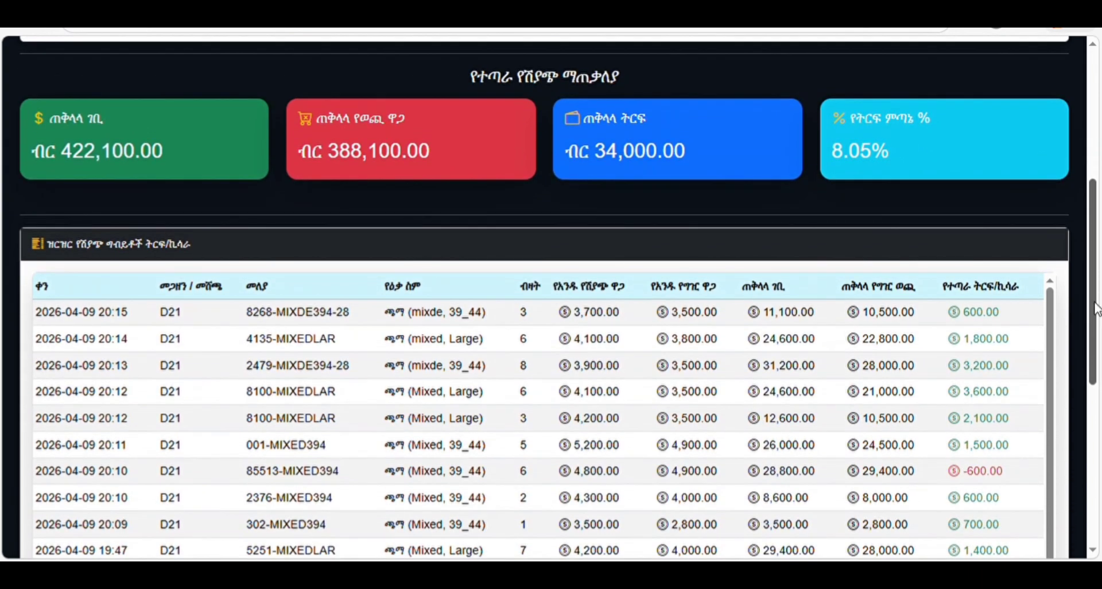
drag(1095, 303, 1100, 429)
scroll(1063, 408, down, 4)
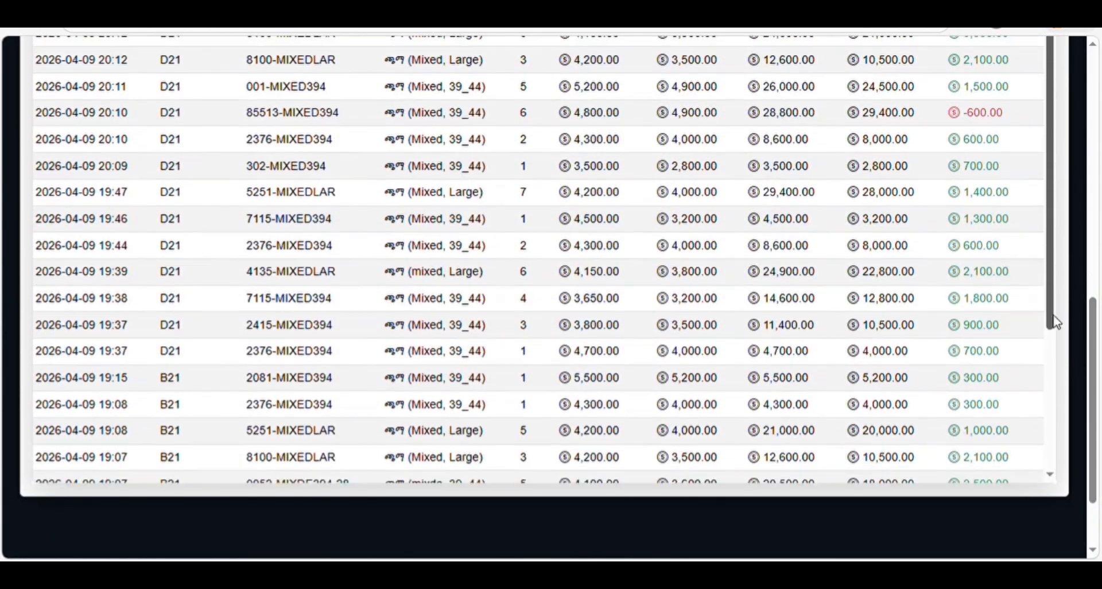
scroll(1063, 408, down, 2)
scroll(1042, 290, up, 5)
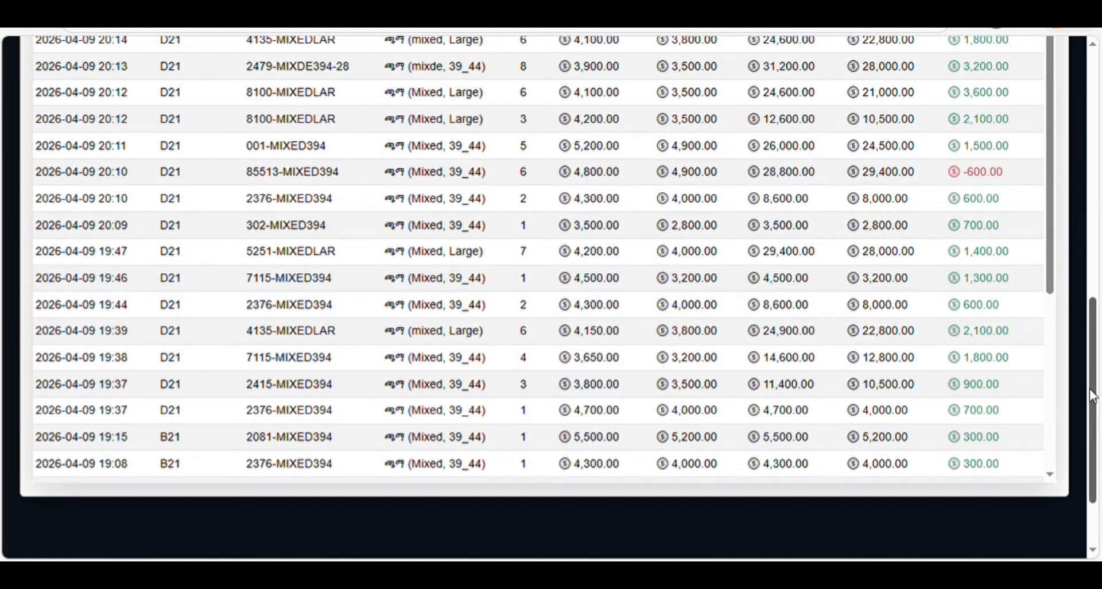
drag(1092, 396, 1093, 149)
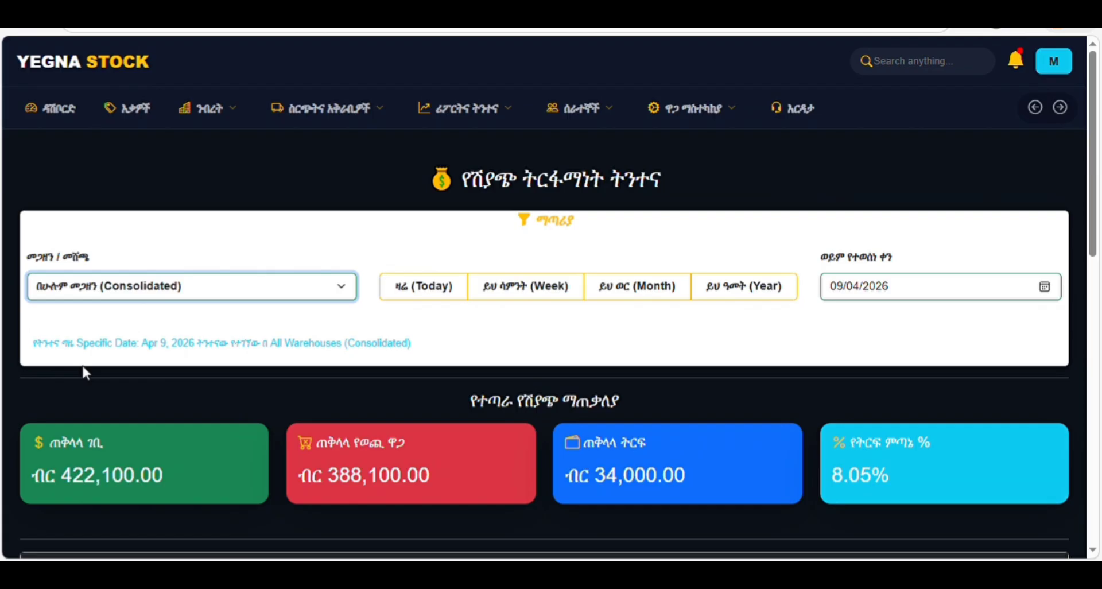
- Select warehouse B21 with date 09/04/2026: 153,000.00 revenue, 141,300.00 cost, 11,700.00 profit
click(76, 338)
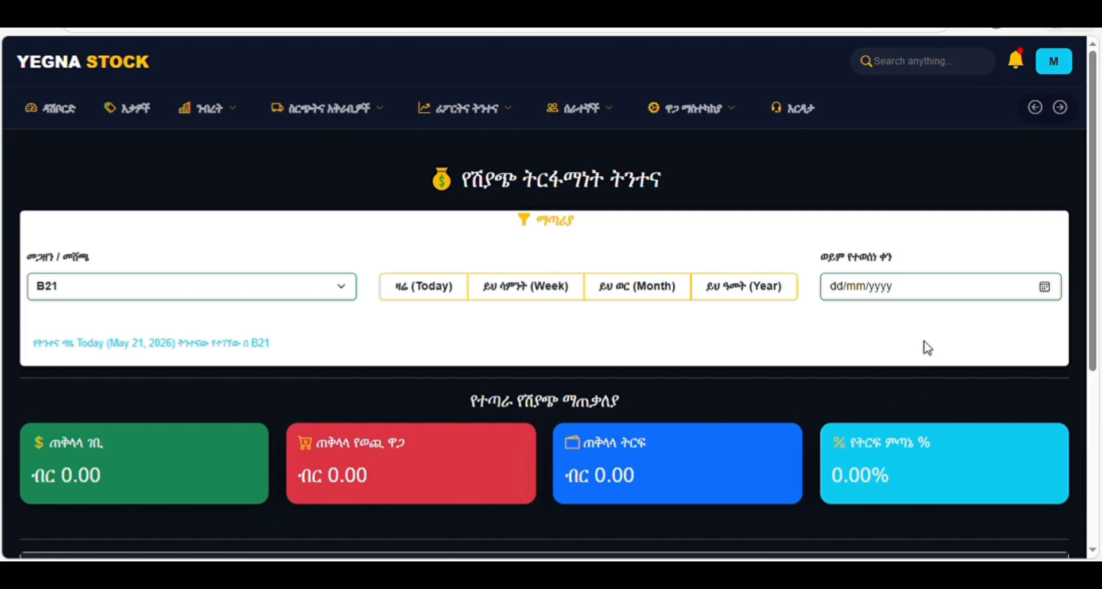
click(937, 322)
click(897, 389)
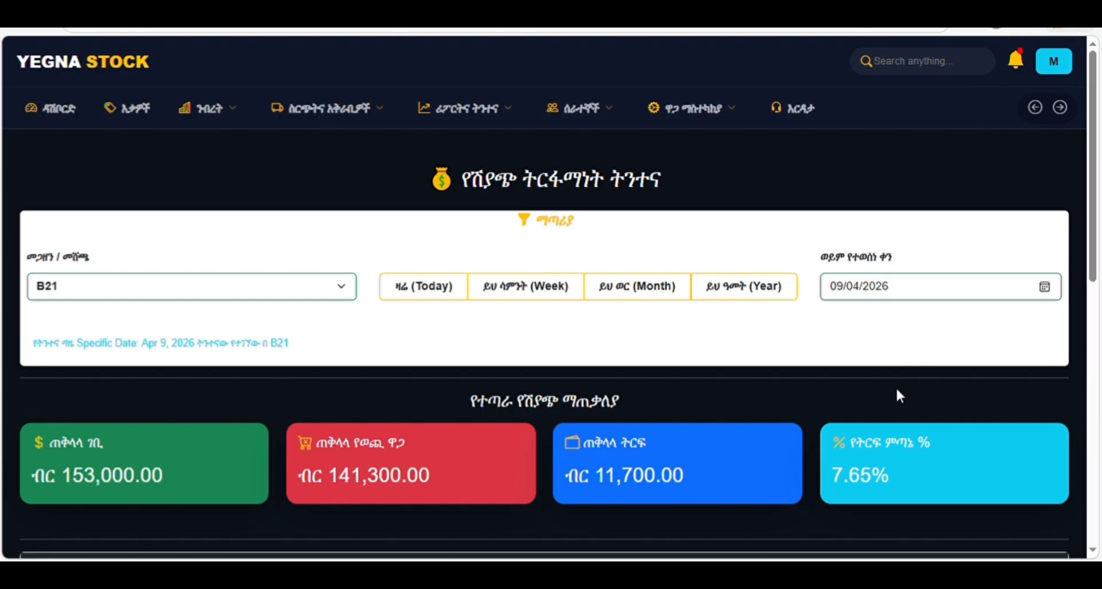
scroll(684, 384, down, 4)
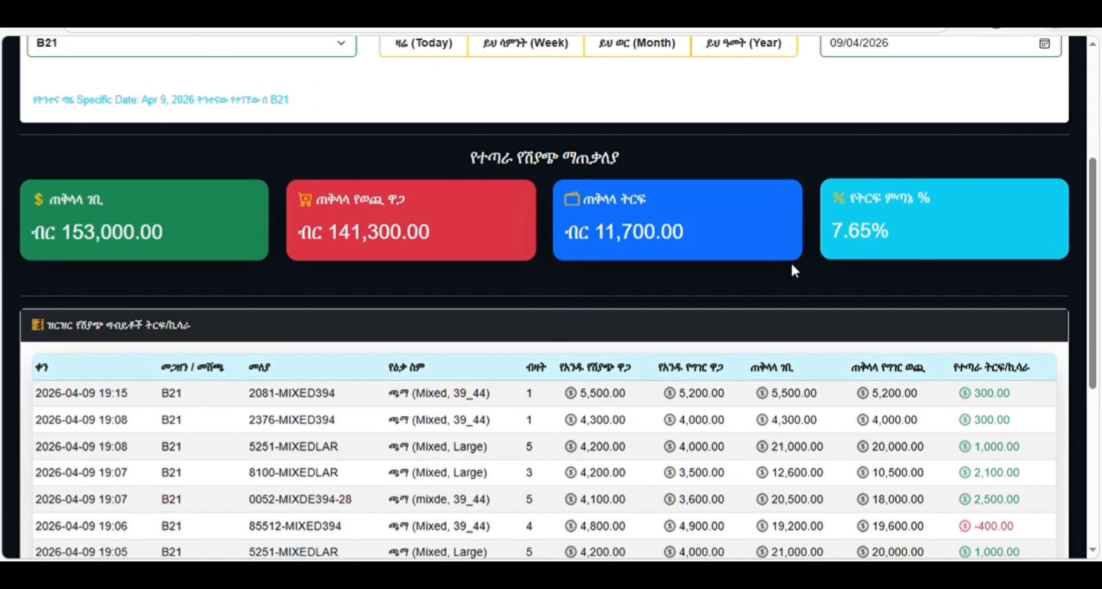
scroll(793, 270, down, 6)
scroll(994, 318, up, 8)
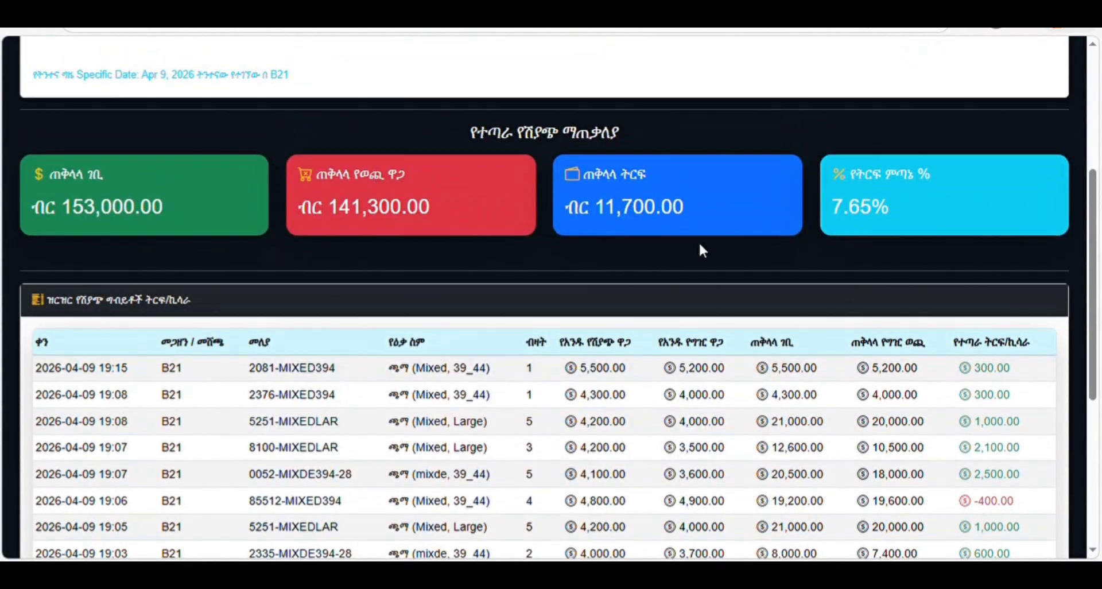
scroll(635, 184, up, 1)
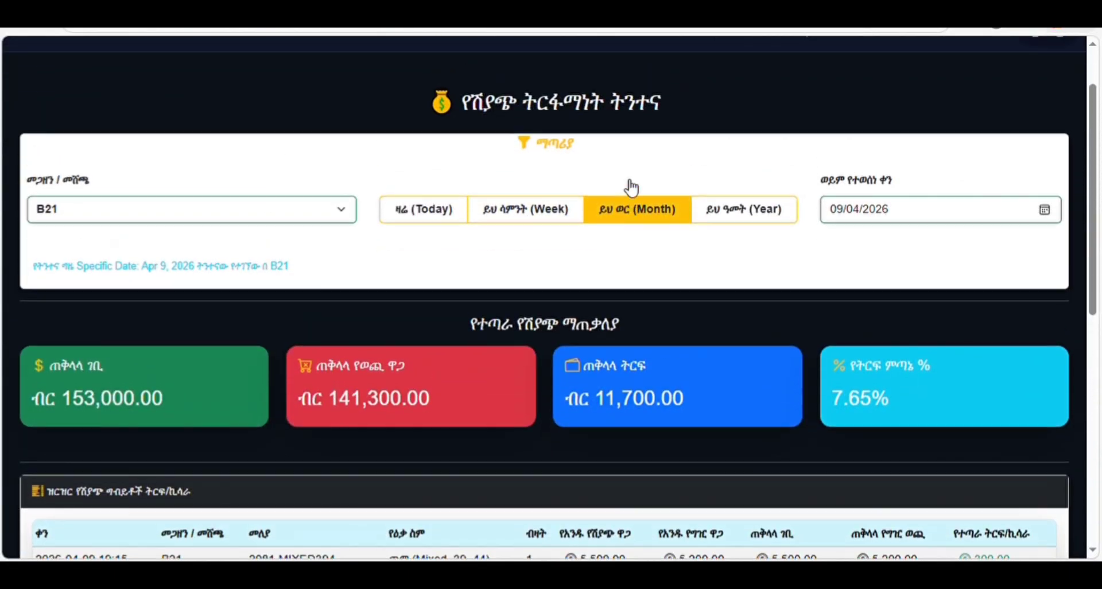
scroll(1053, 205, up, 2)
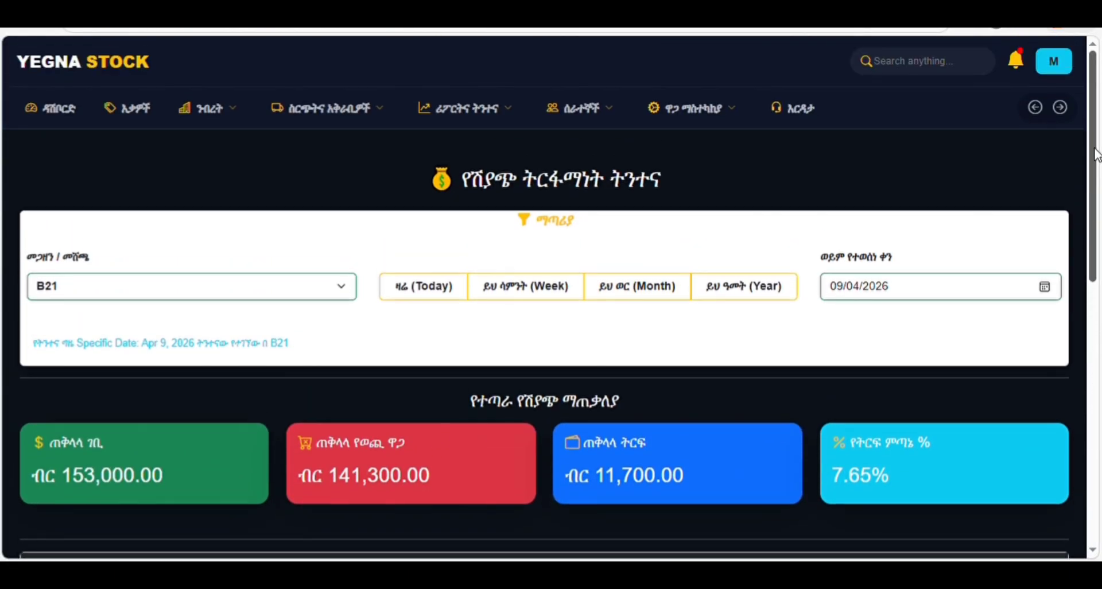
mouse_move(465, 109)
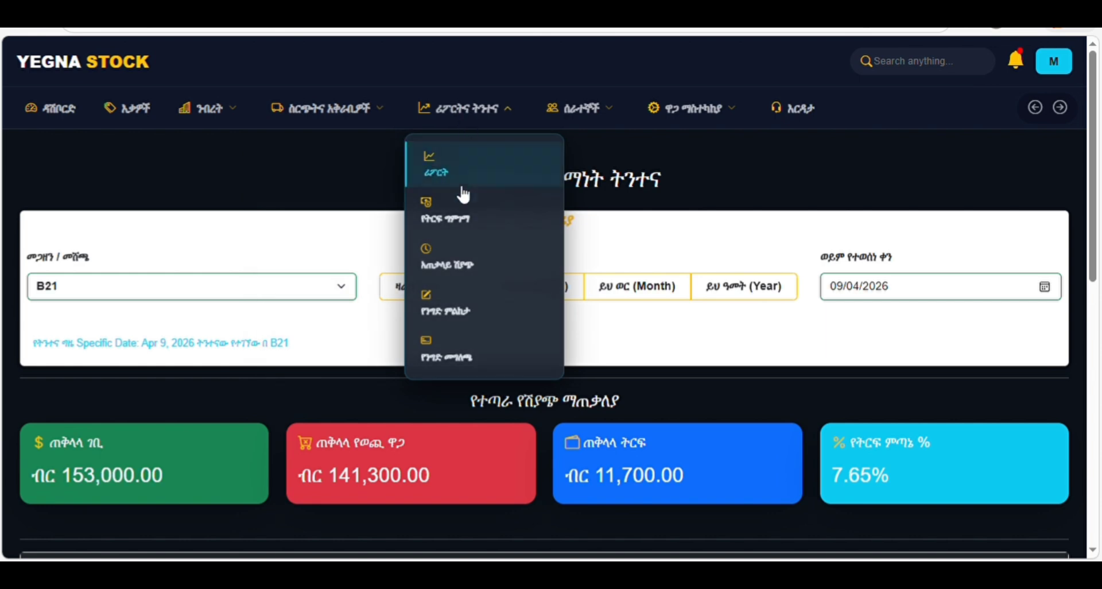
- Open sales history and cycle Quarter and Week periods, ending on Month for all warehouses
click(459, 266)
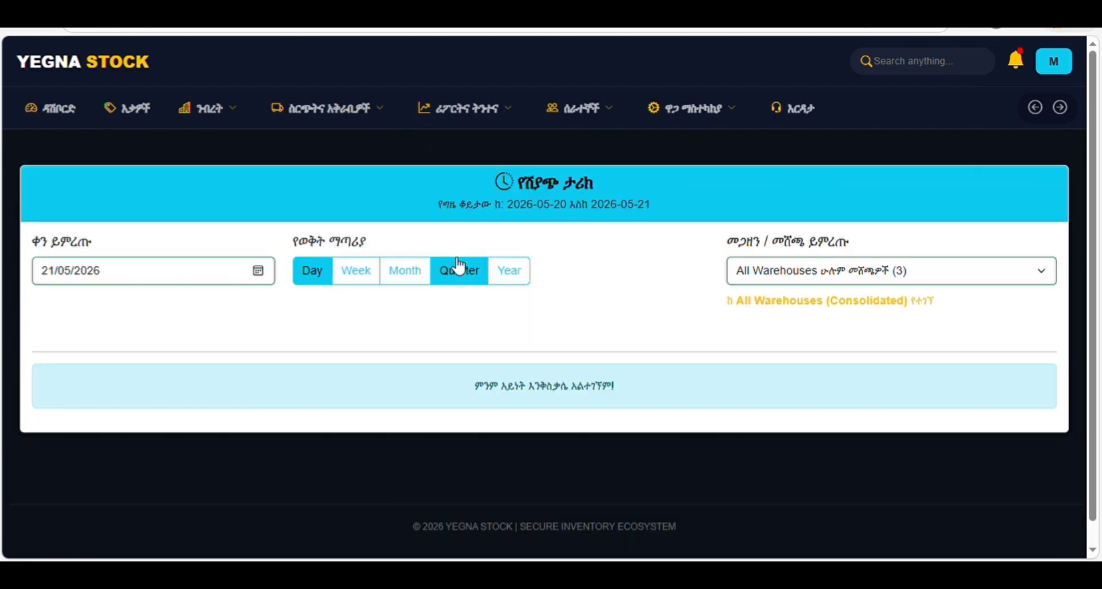
click(476, 279)
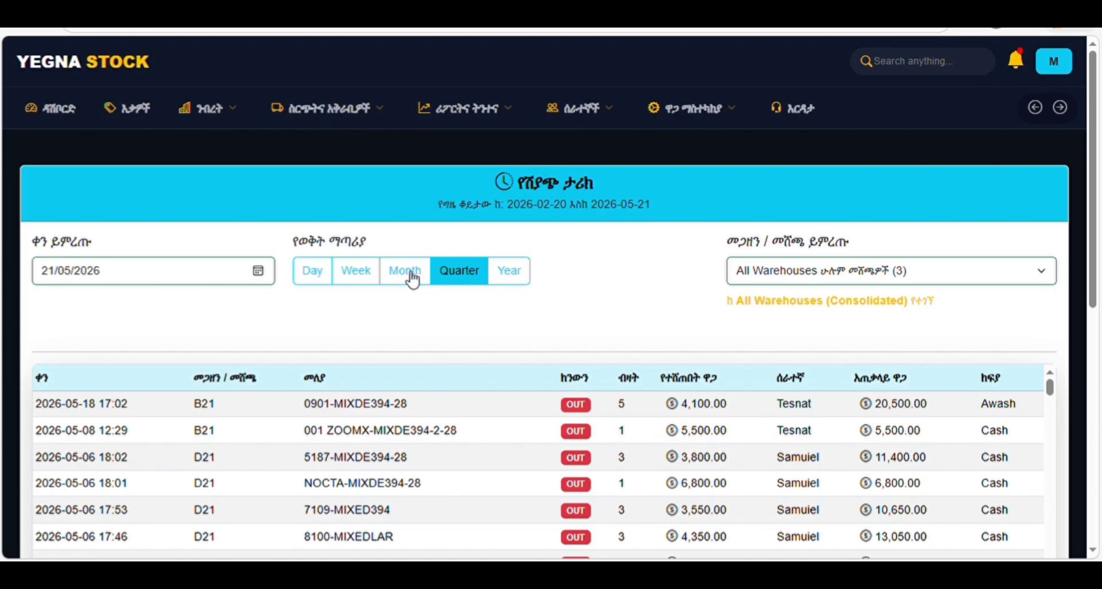
click(361, 278)
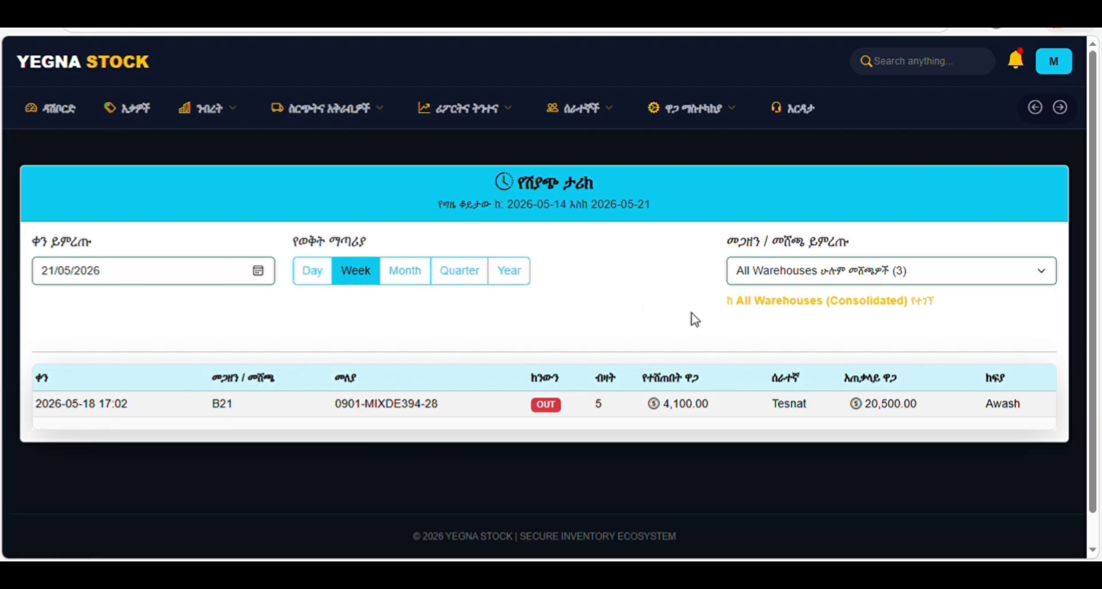
click(420, 277)
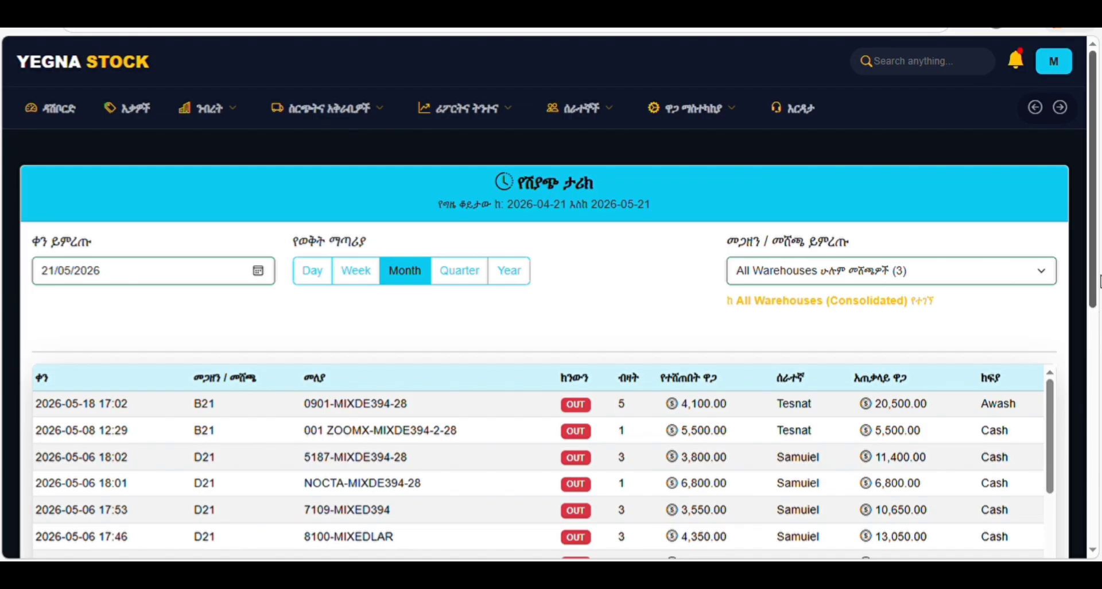
scroll(1084, 338, down, 2)
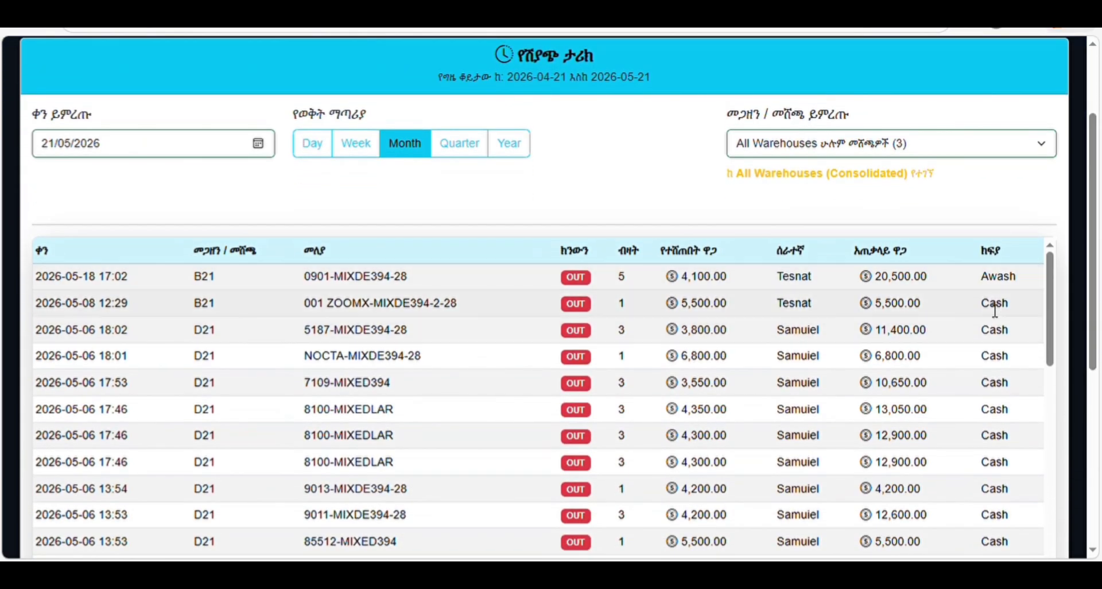
scroll(1053, 341, down, 2)
drag(1054, 341, 1061, 276)
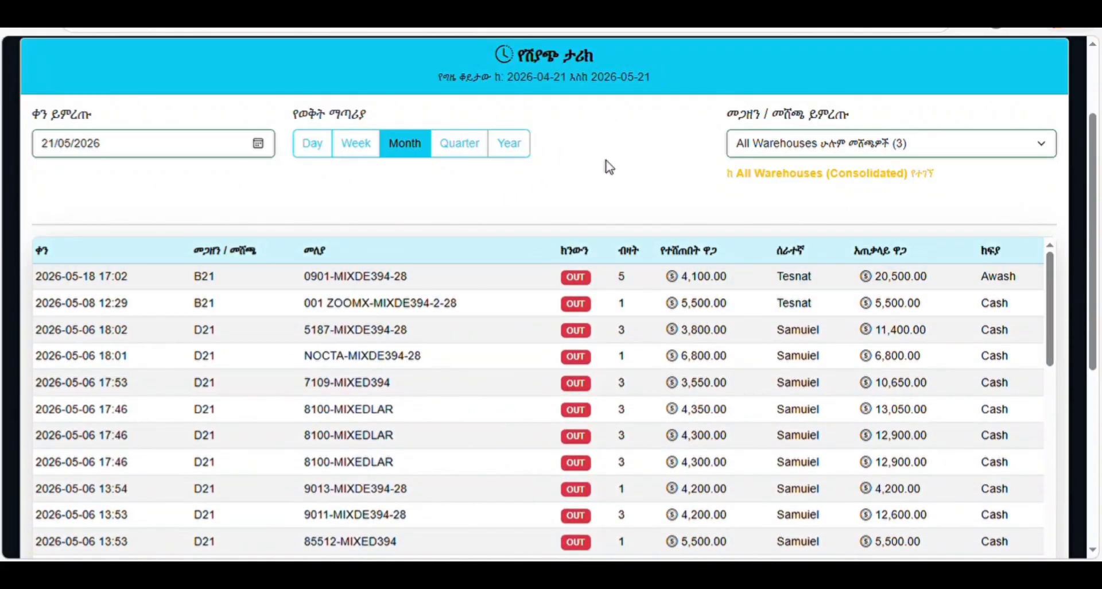
click(770, 147)
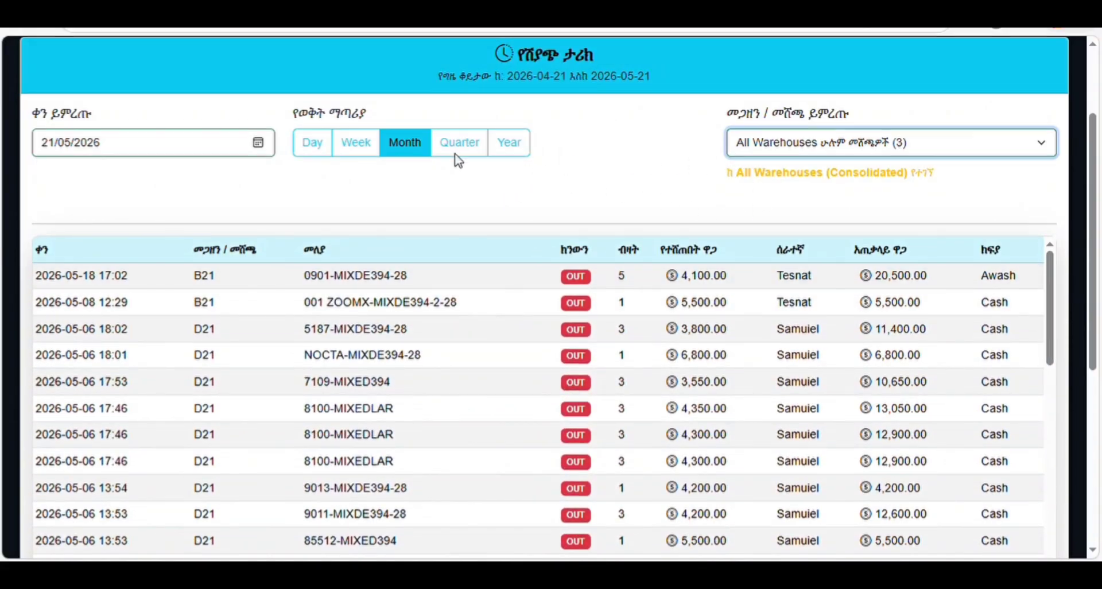
scroll(217, 98, down, 2)
scroll(1096, 192, up, 4)
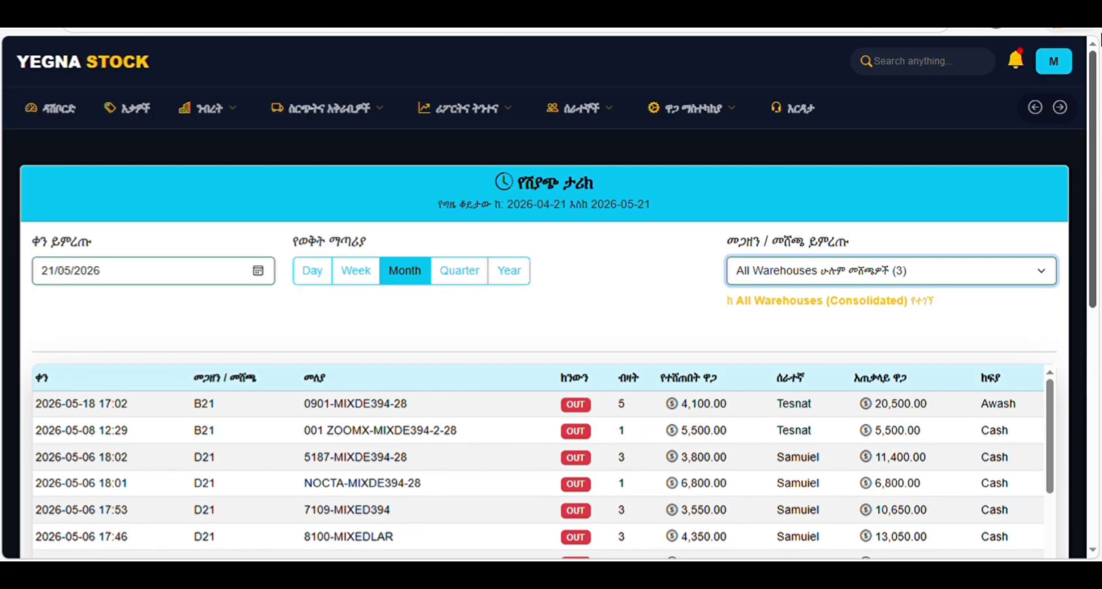
- Open the business summary and switch to Yearly, showing 16,025,156.00 sales and 646,706.00 profit
click(483, 117)
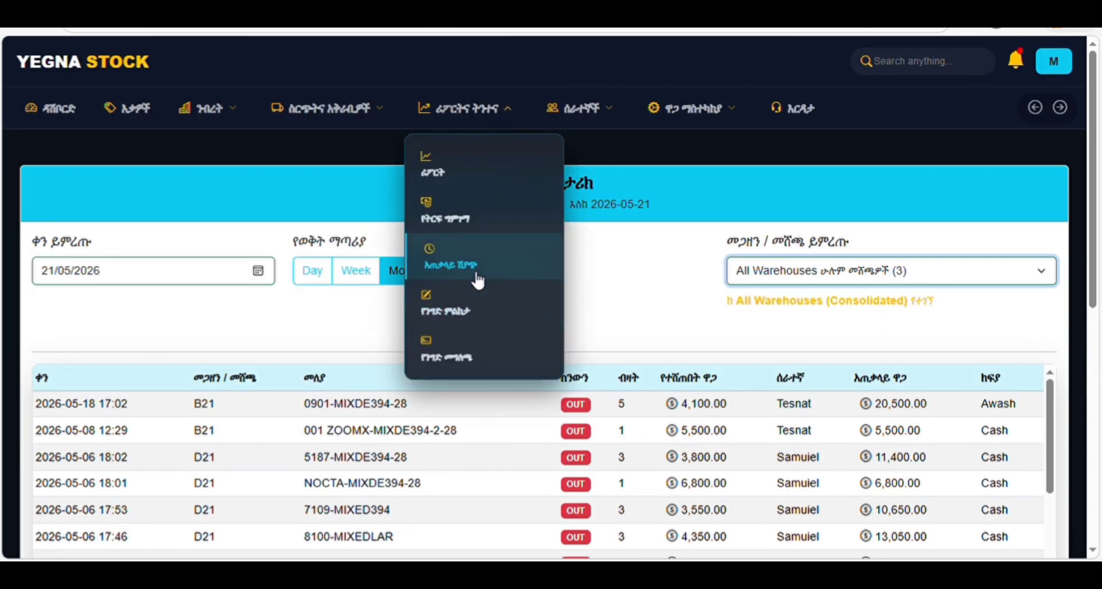
click(464, 308)
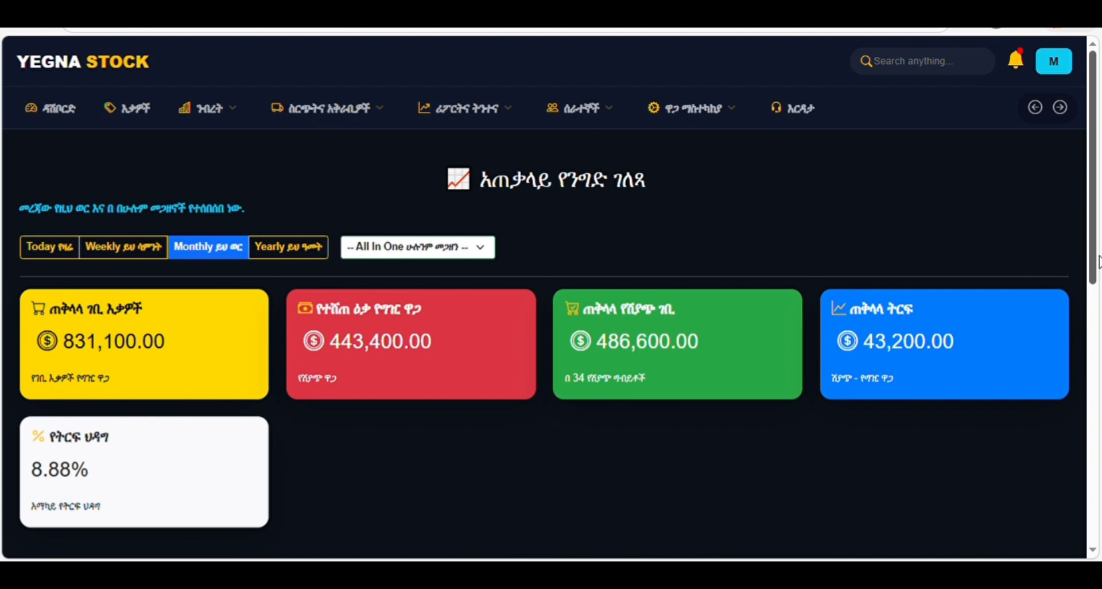
drag(1092, 270, 1097, 460)
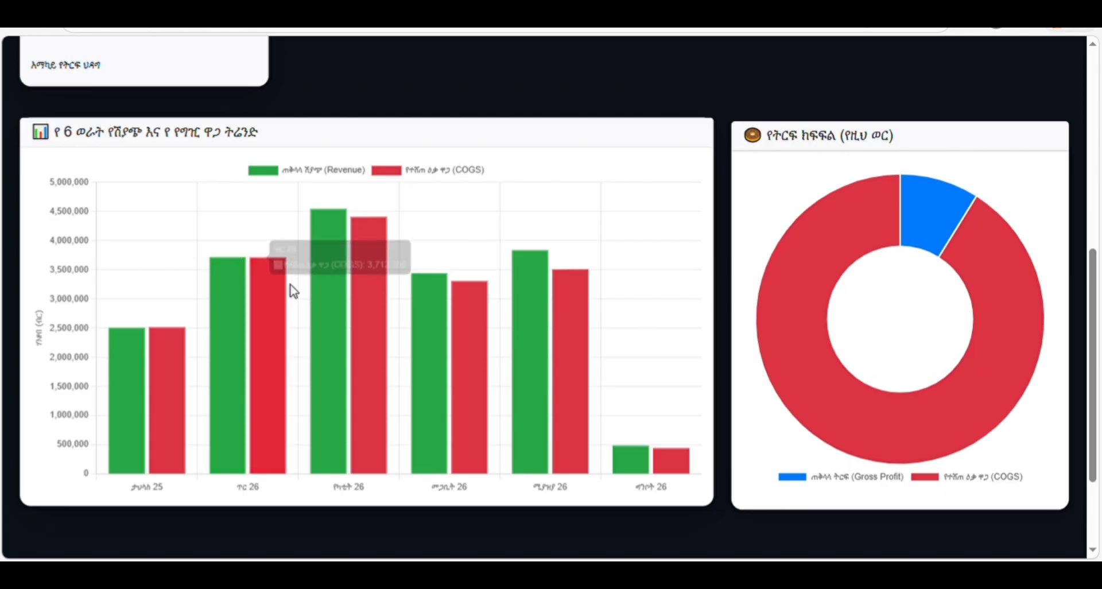
drag(1095, 288, 1099, 158)
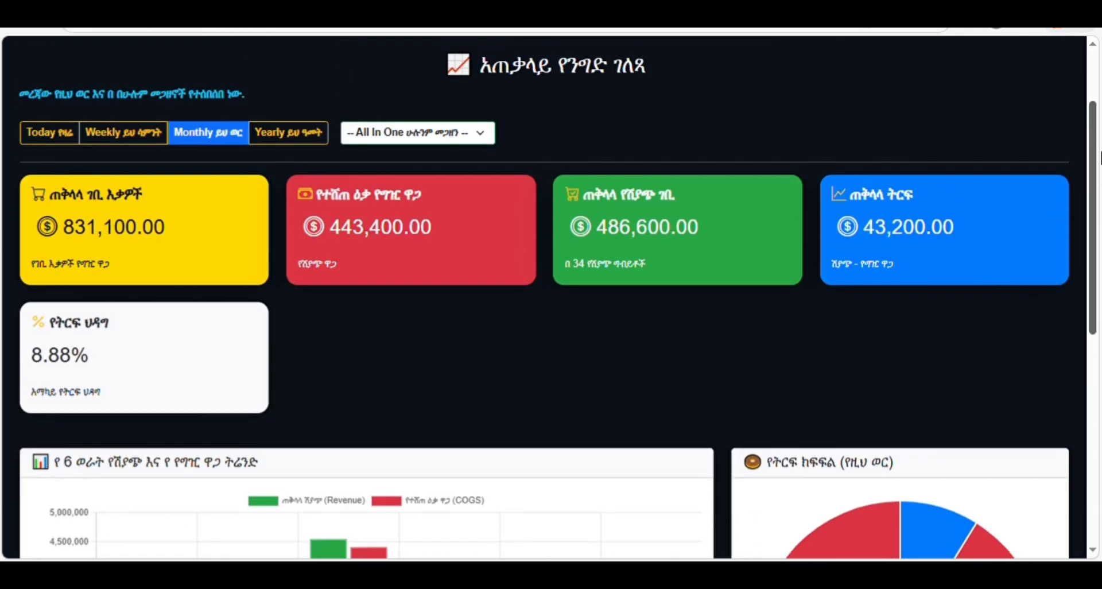
click(289, 138)
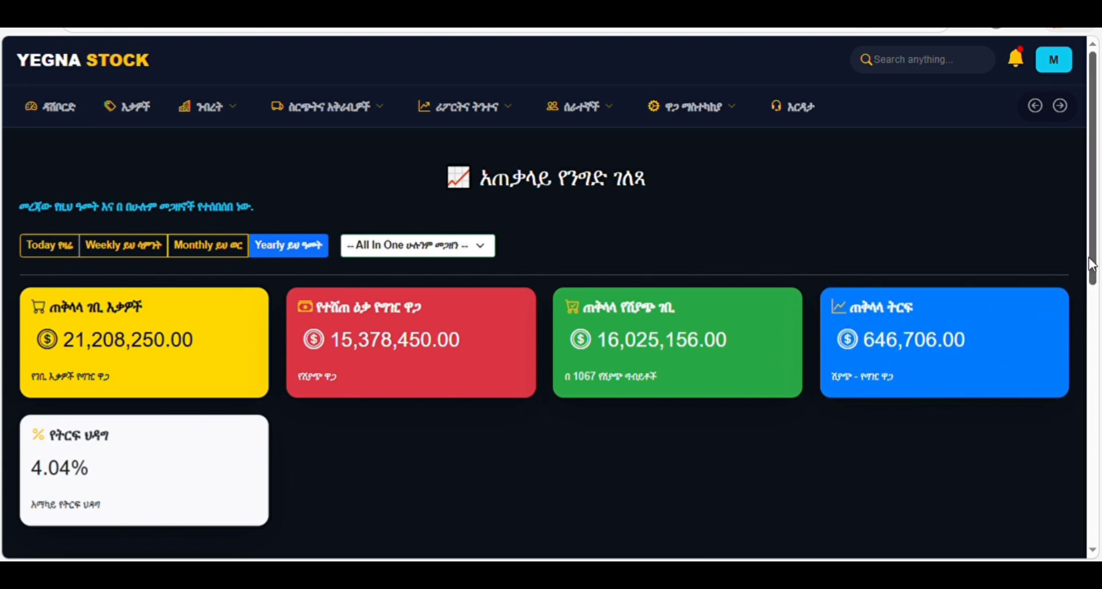
- Scroll down and read the values on the yearly revenue bar chart
drag(1092, 261, 1092, 453)
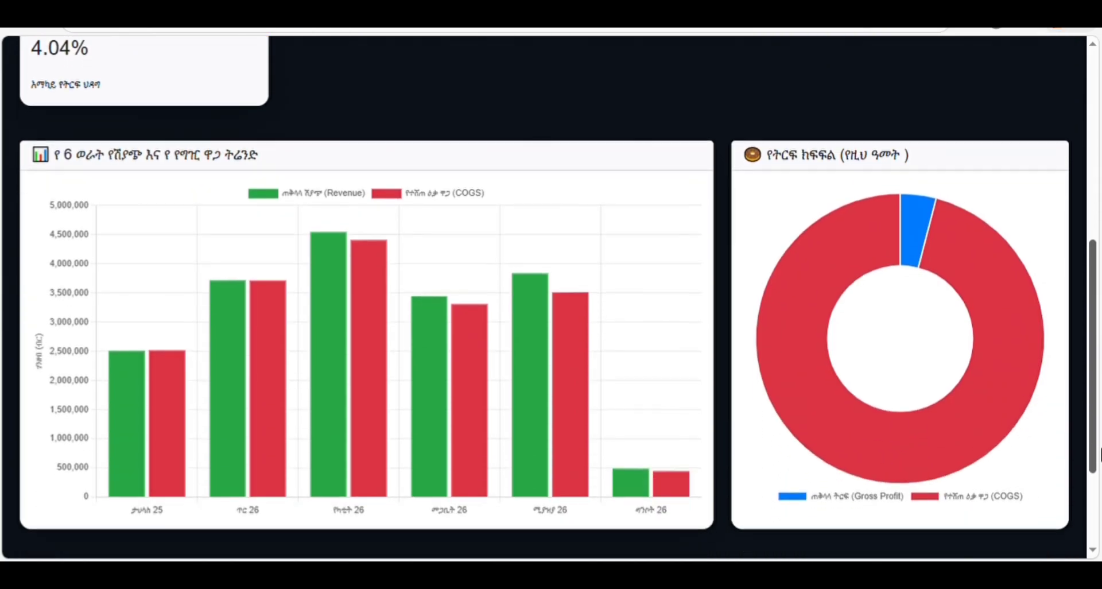
scroll(197, 394, down, 1)
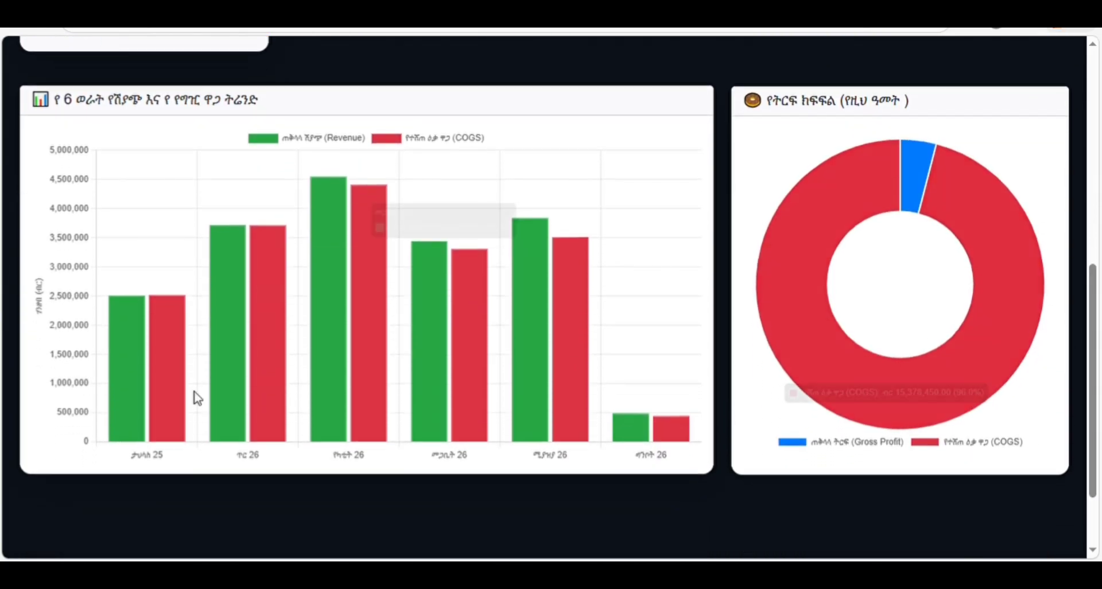
mouse_move(130, 382)
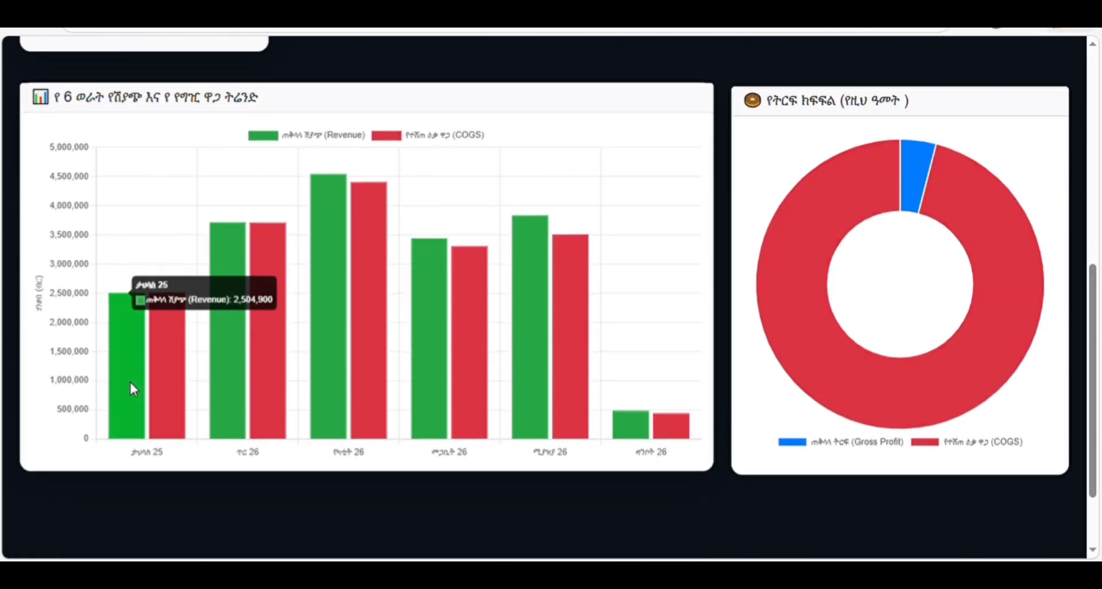
mouse_move(182, 377)
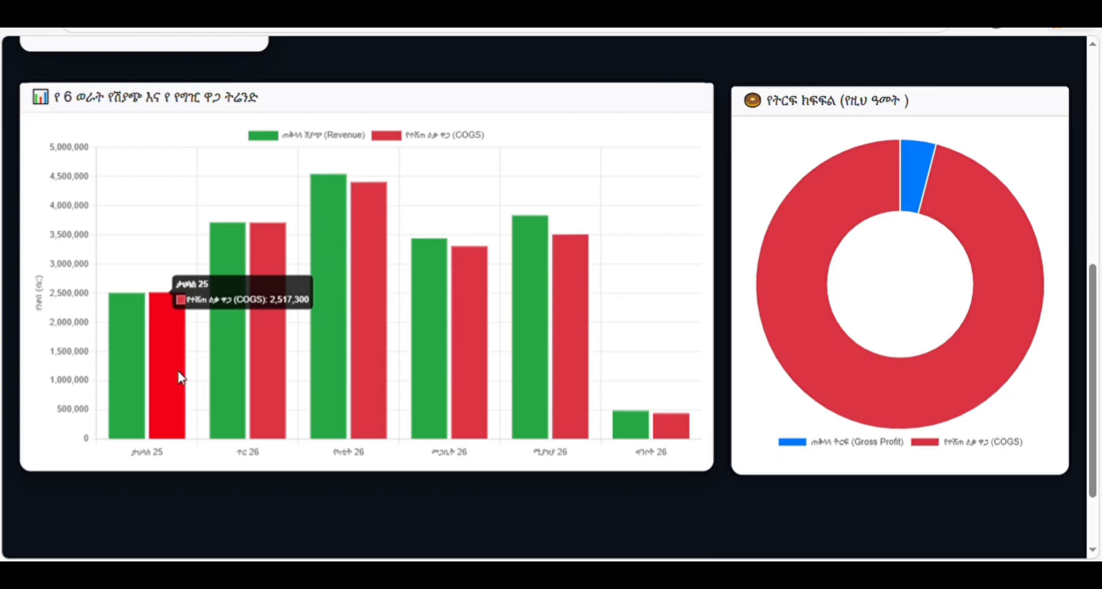
mouse_move(131, 350)
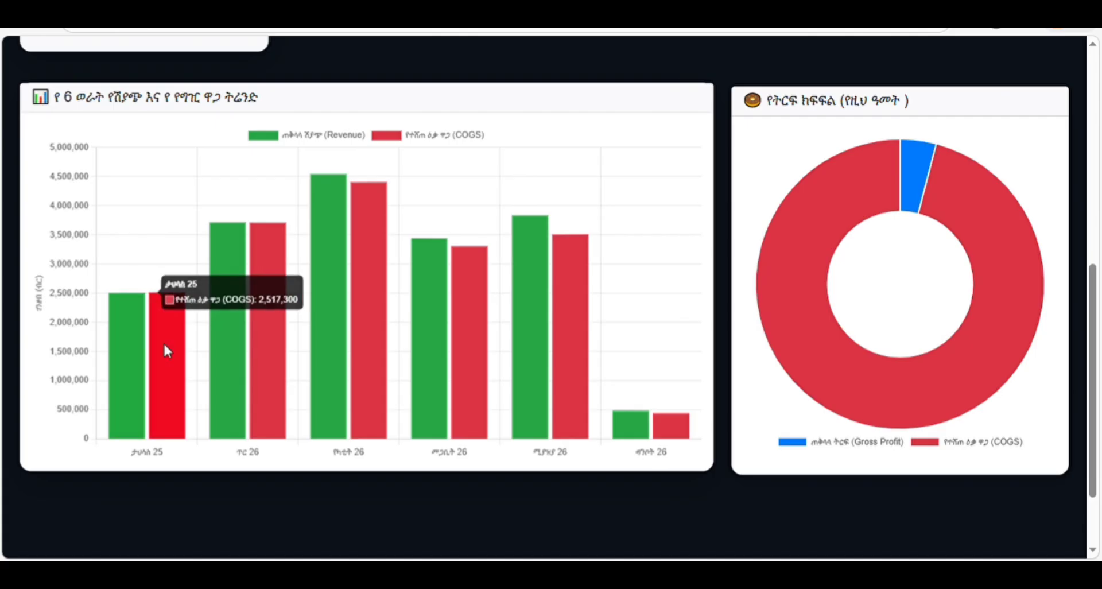
mouse_move(226, 335)
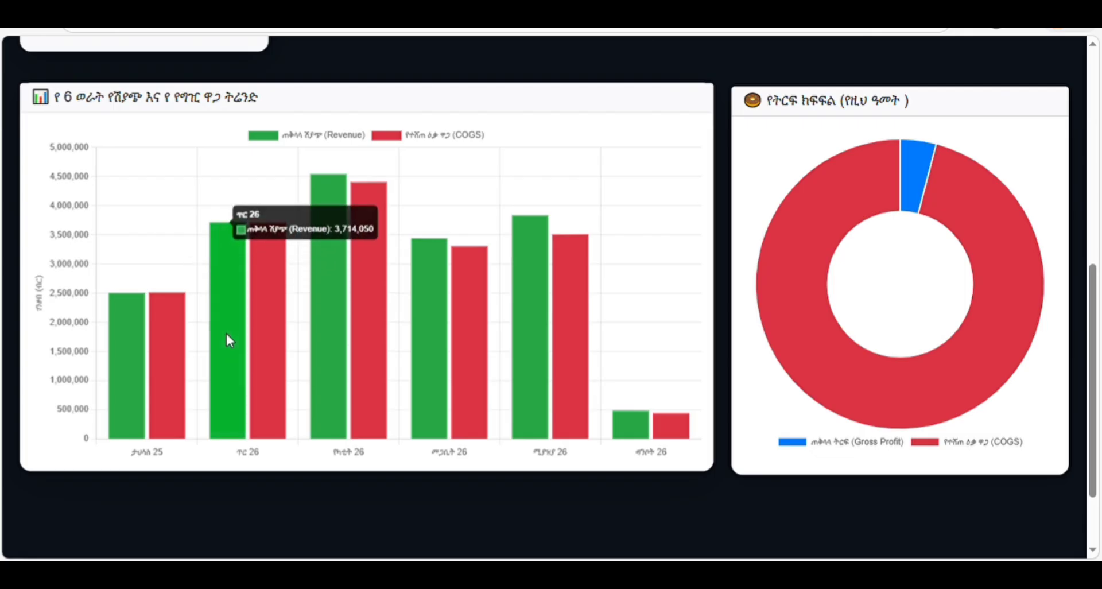
mouse_move(322, 319)
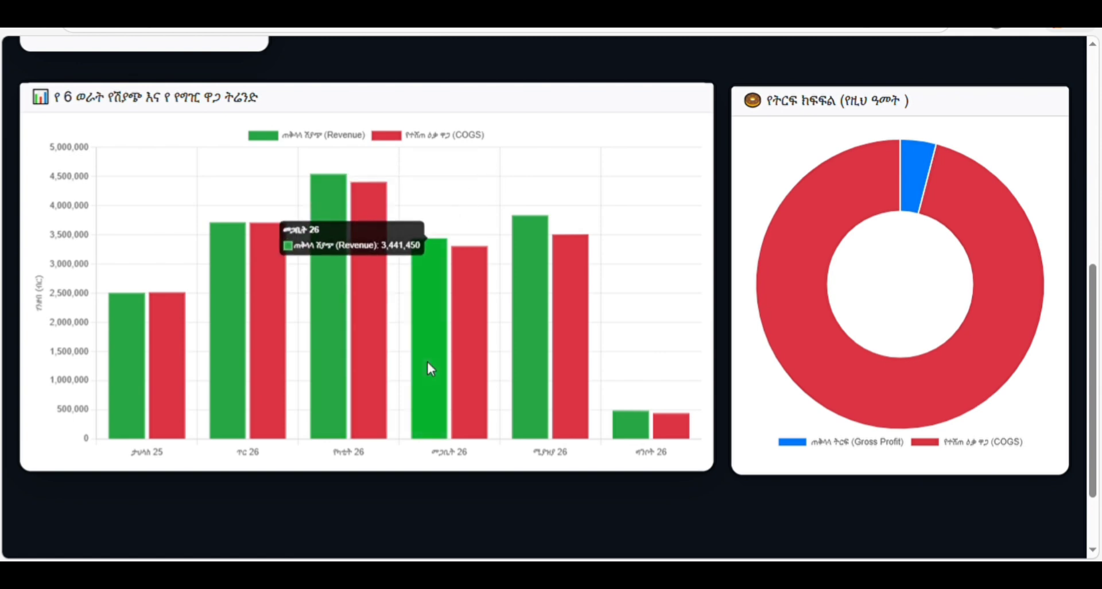
- Check the COGS donut segments (15,378,450.00 COGS vs 16,025,156.00 sales), then open Reports & Analysis
mouse_move(674, 436)
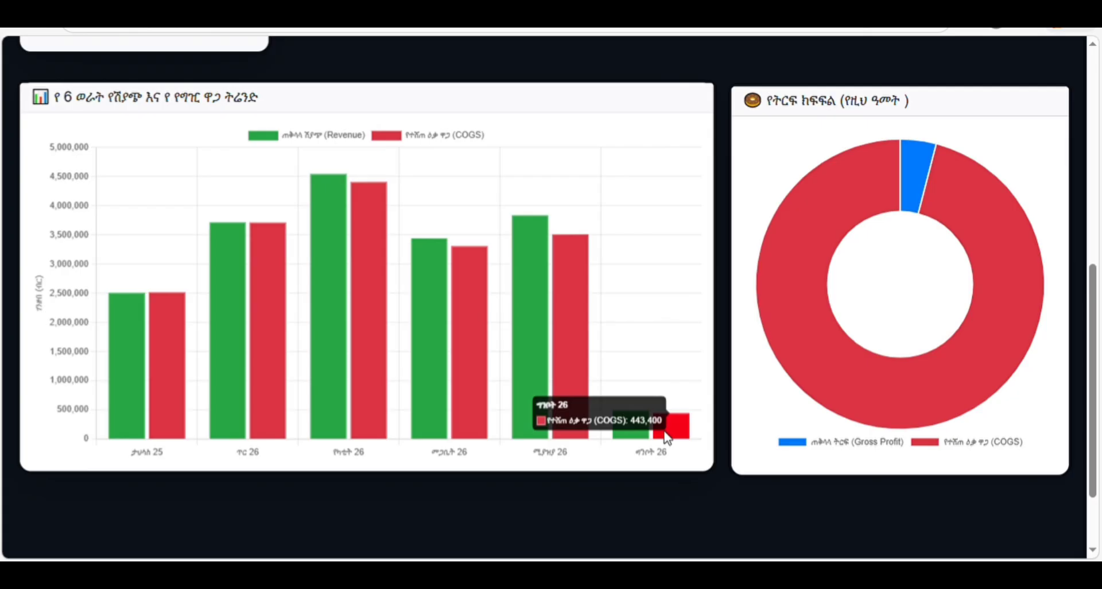
mouse_move(794, 322)
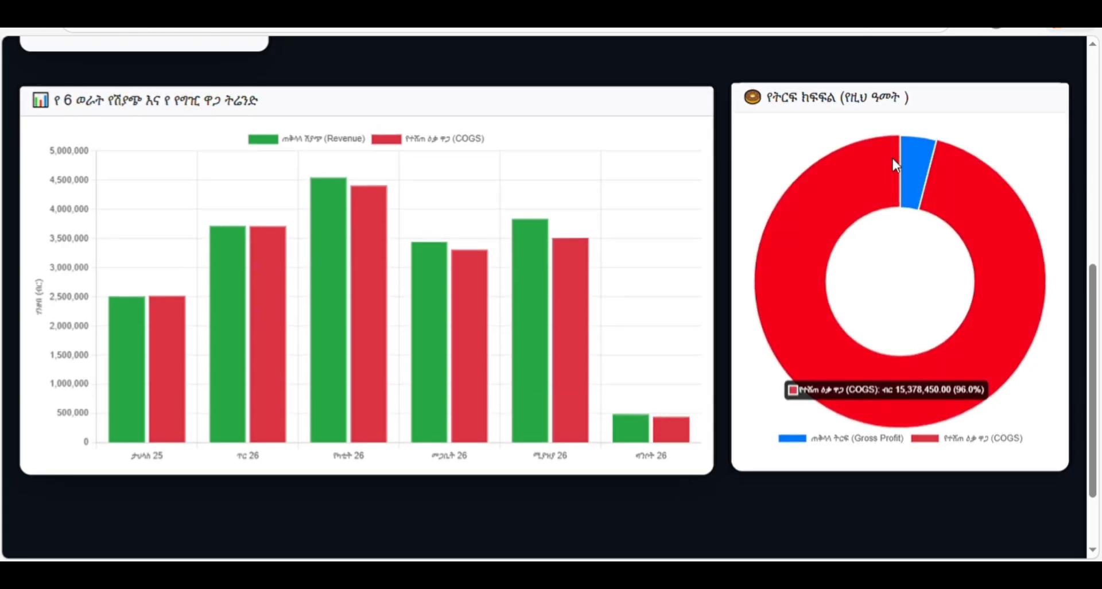
mouse_move(912, 153)
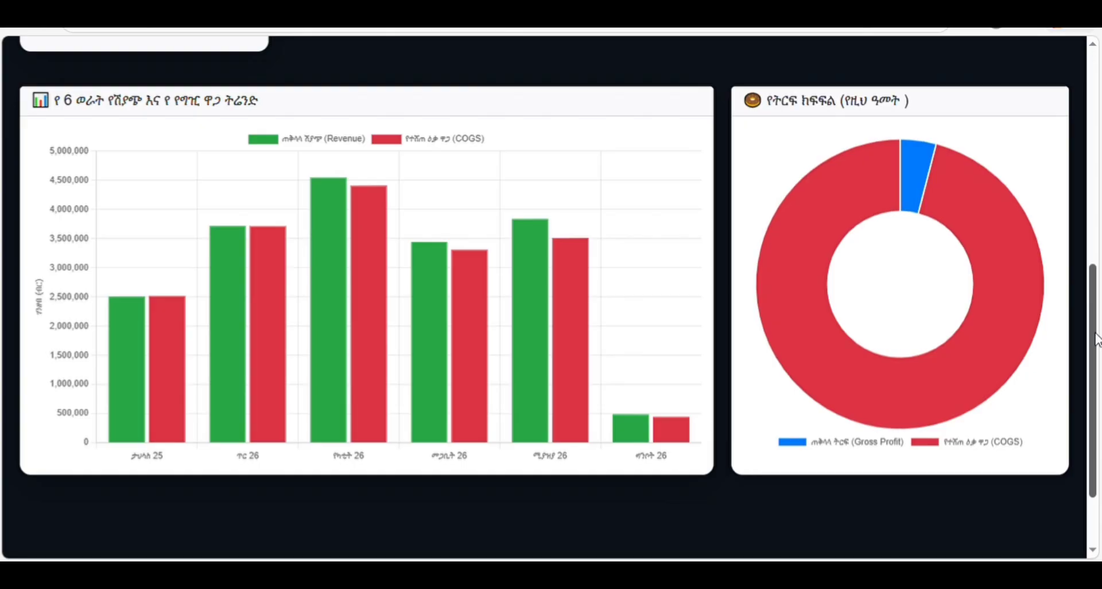
drag(1091, 335, 1086, 124)
click(462, 108)
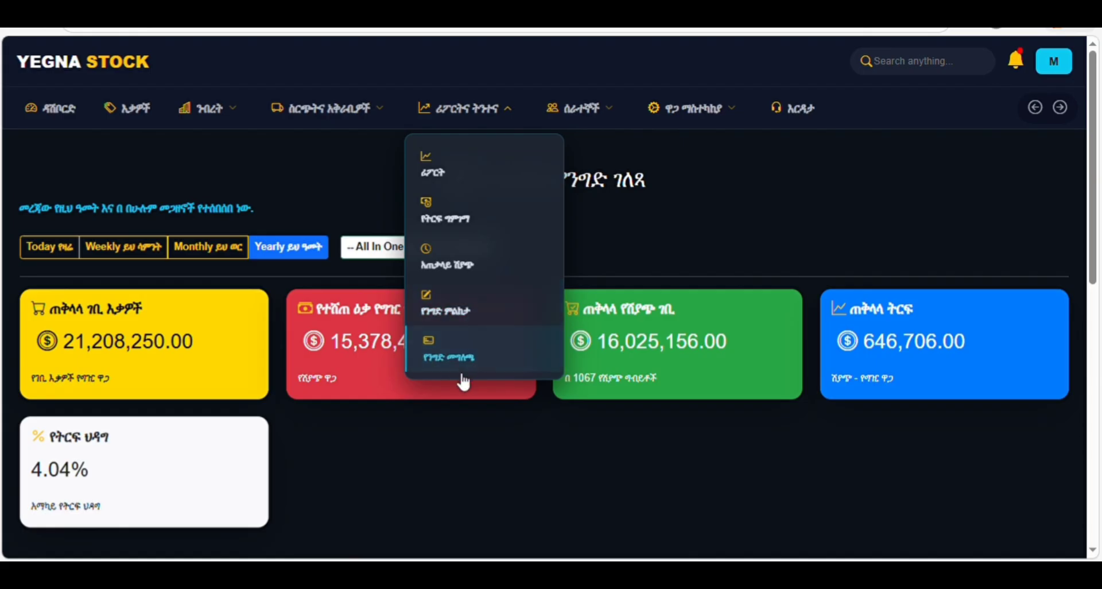
- Open the financial statement, show today's figures, and scroll through the cash flow table
click(450, 358)
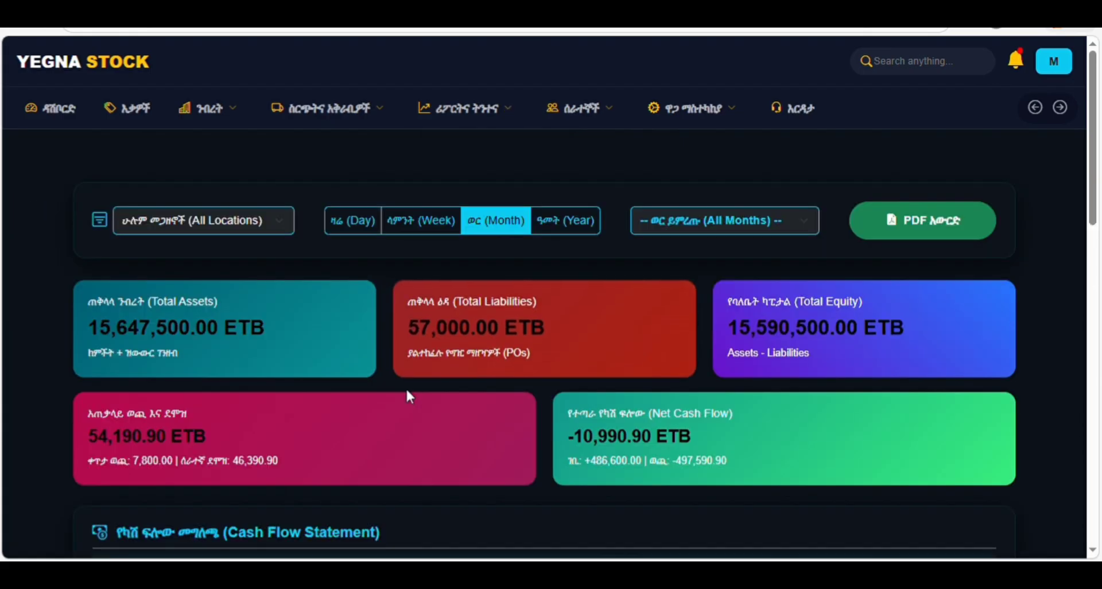
click(334, 223)
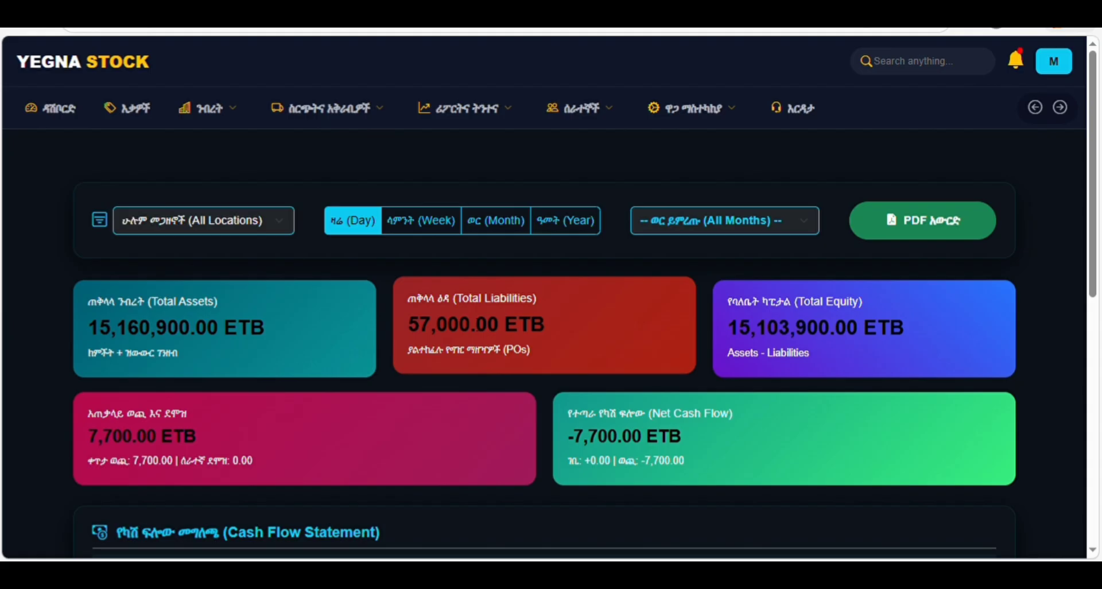
scroll(476, 322, down, 1)
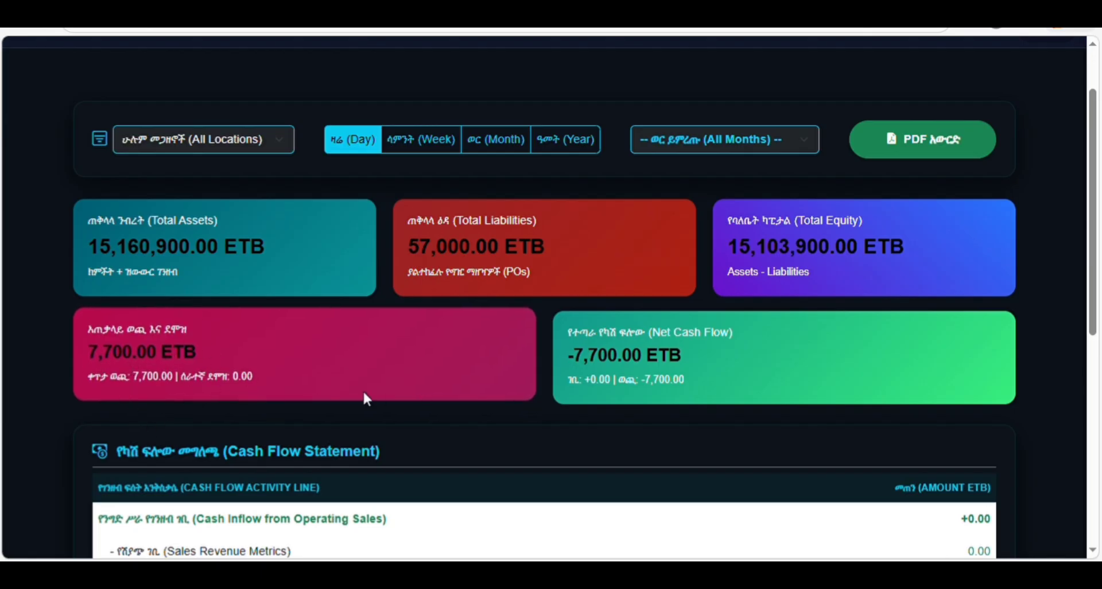
scroll(638, 397, down, 4)
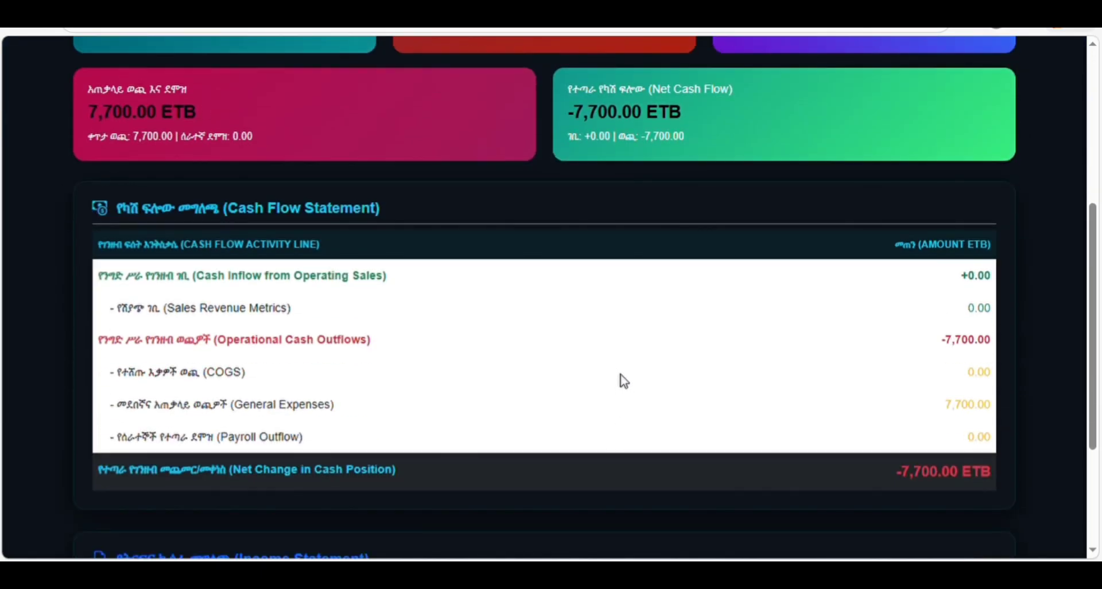
scroll(614, 367, down, 3)
scroll(615, 370, up, 3)
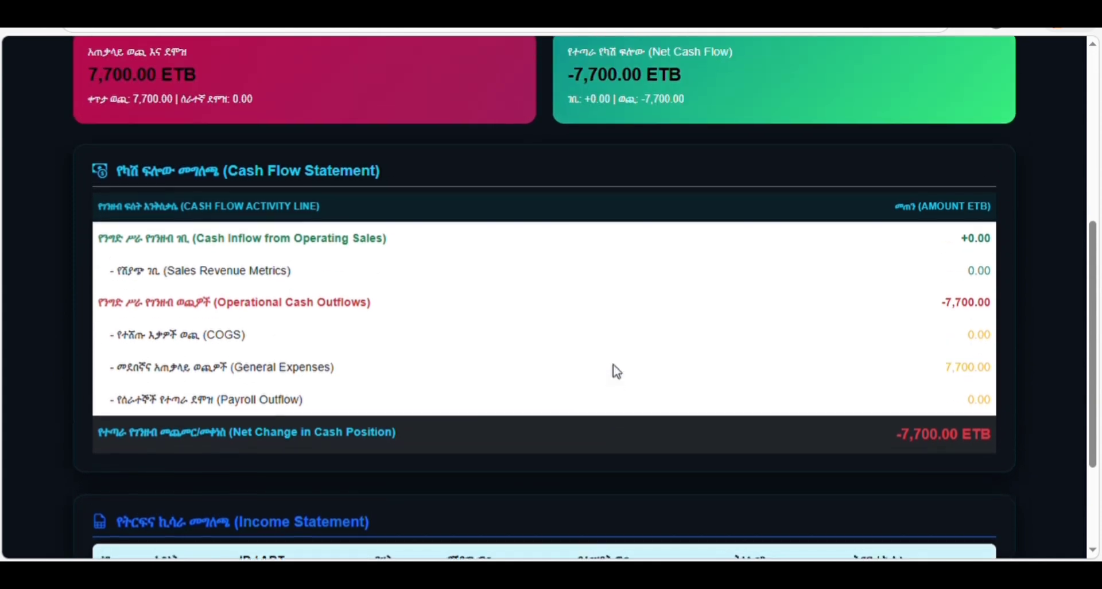
scroll(616, 372, up, 6)
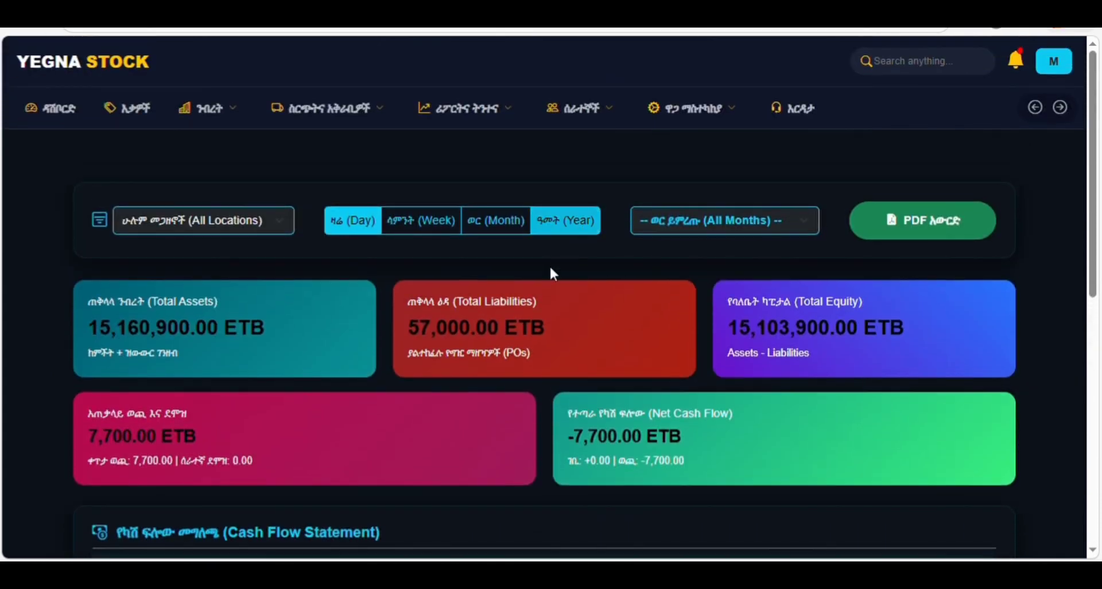
scroll(551, 273, down, 7)
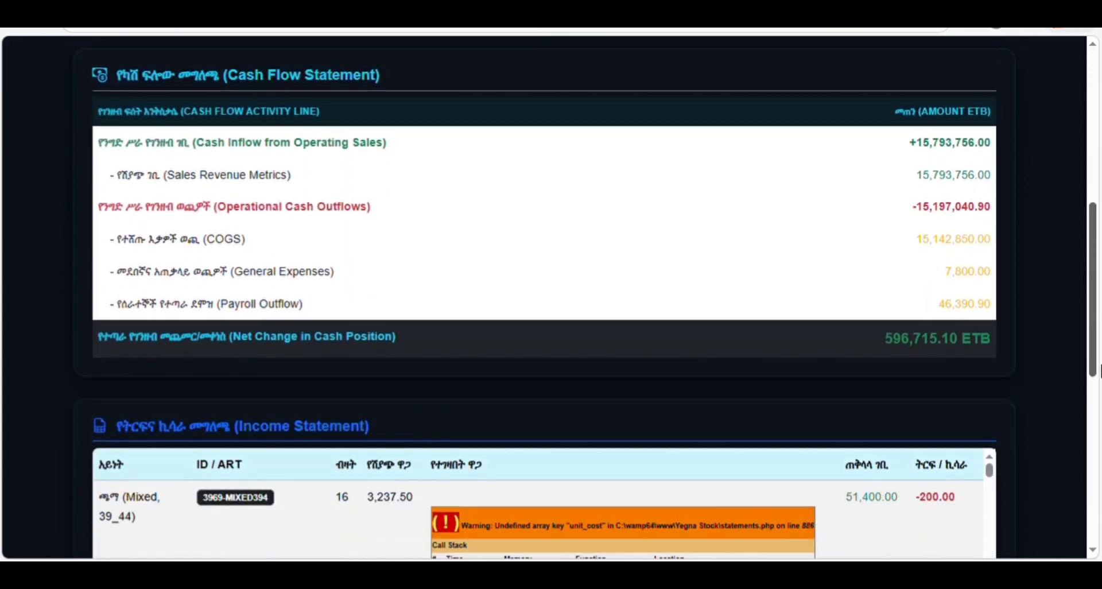
drag(1099, 371, 1099, 238)
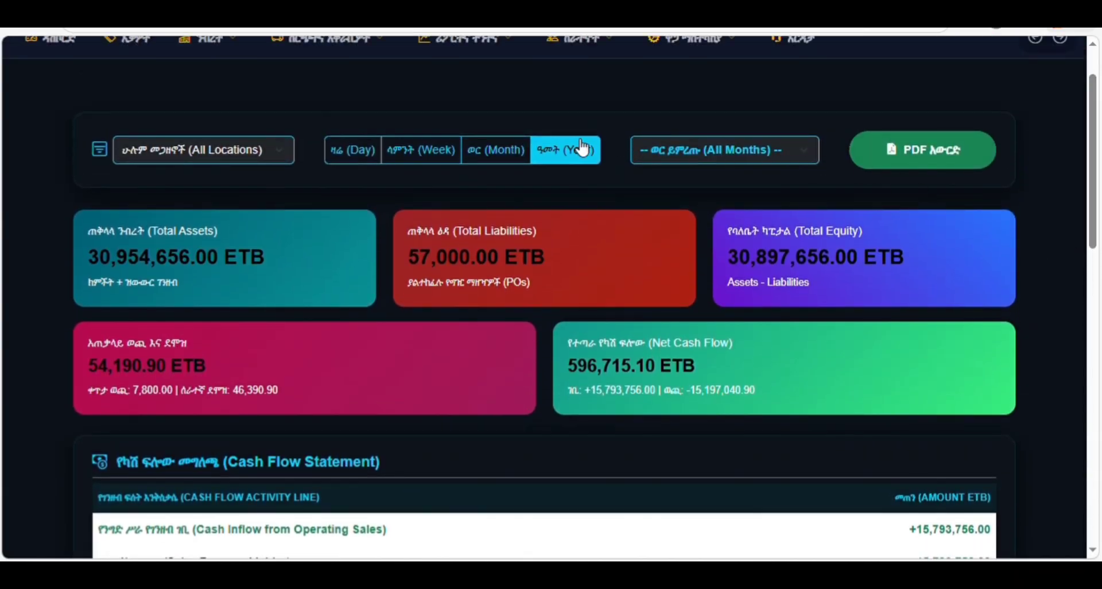
- Export the statement as PDF, then switch it back to monthly figures across All Months
click(936, 164)
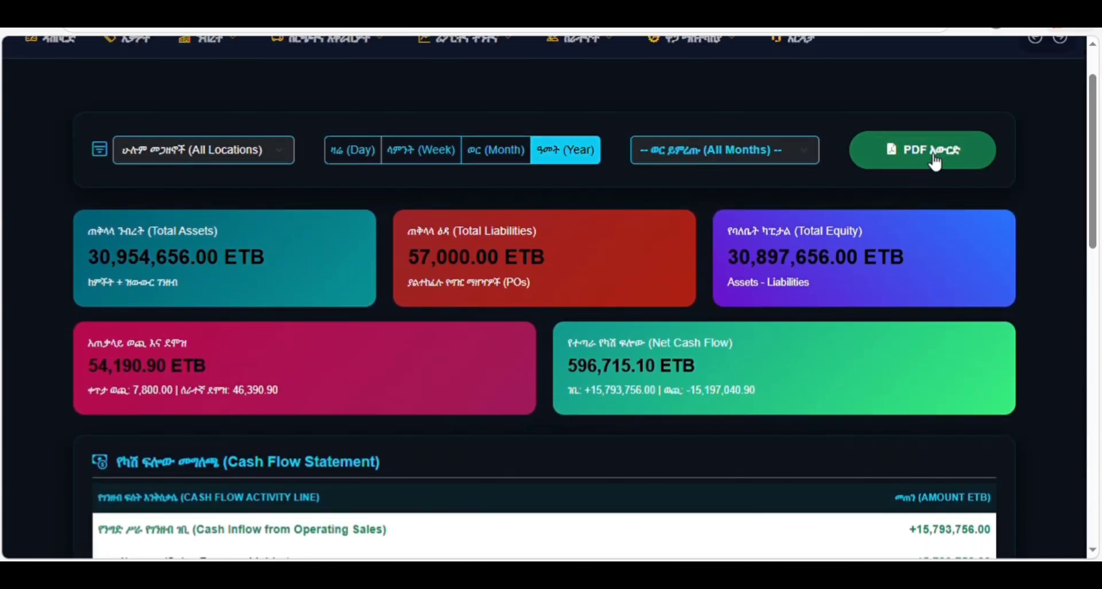
click(500, 156)
scroll(493, 150, up, 2)
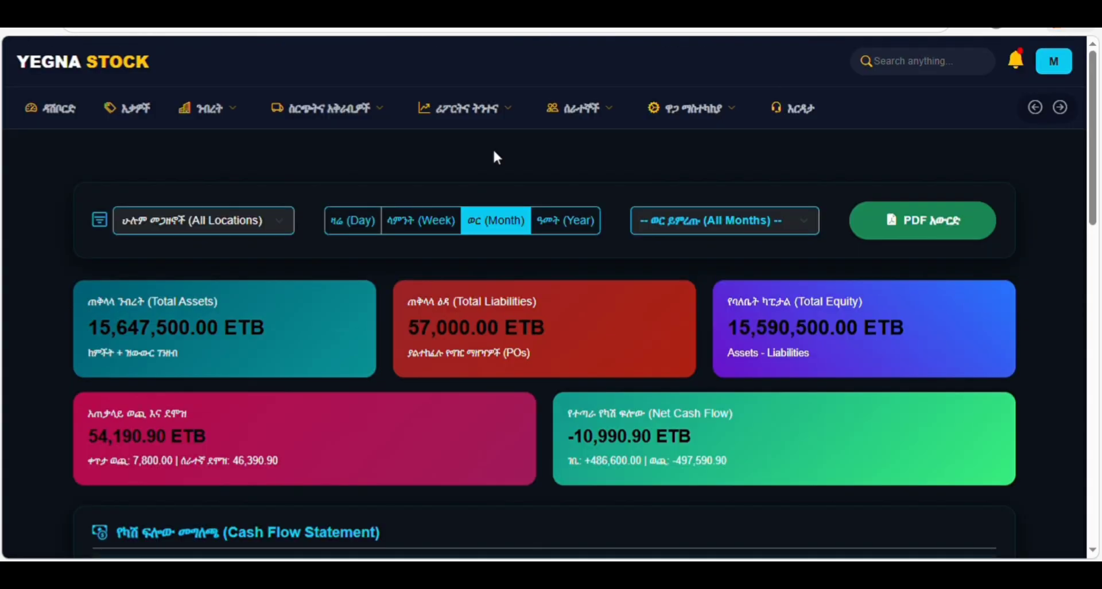
drag(1092, 191, 1100, 409)
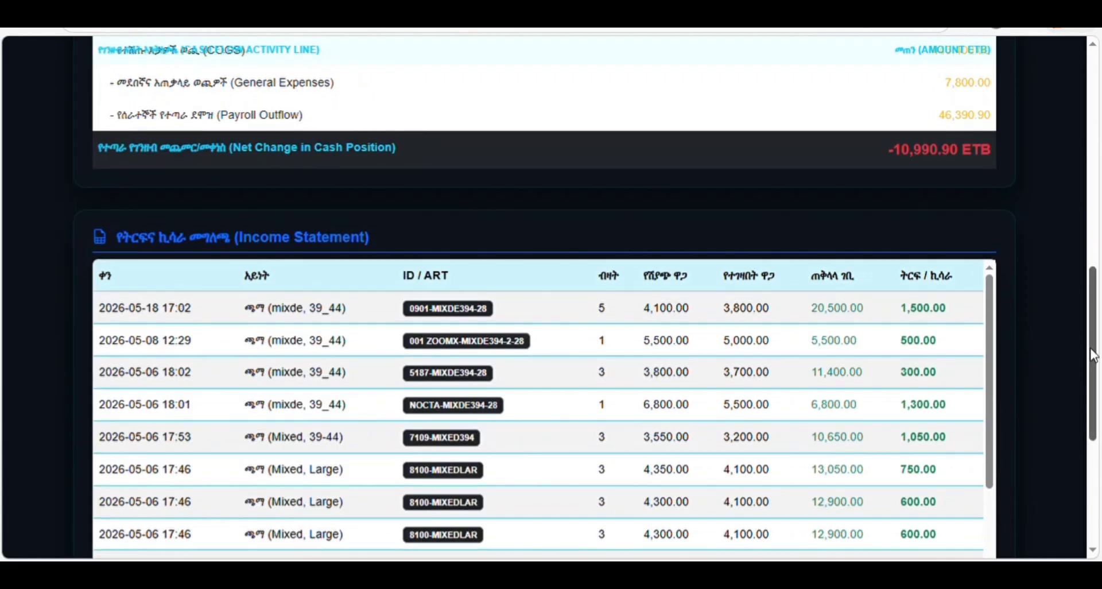
drag(1094, 356, 1099, 153)
click(731, 178)
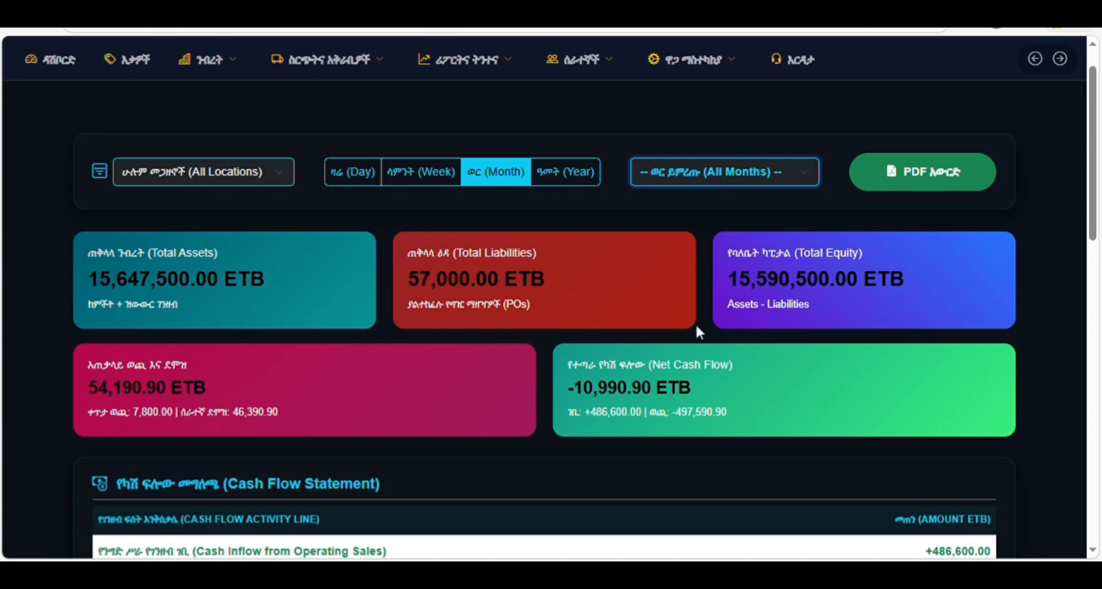
click(989, 199)
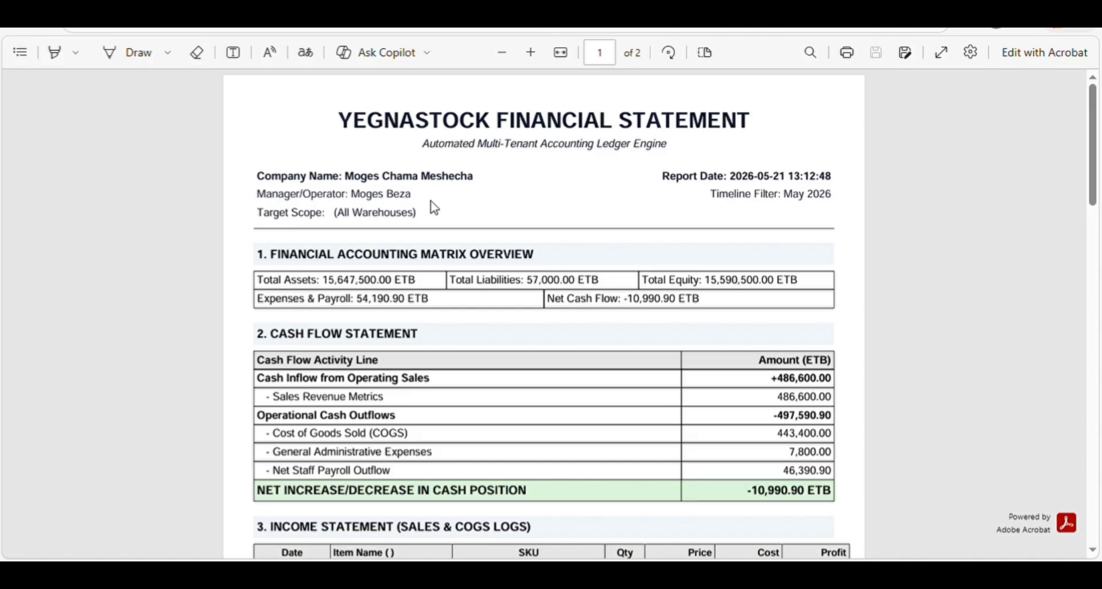
scroll(435, 207, down, 8)
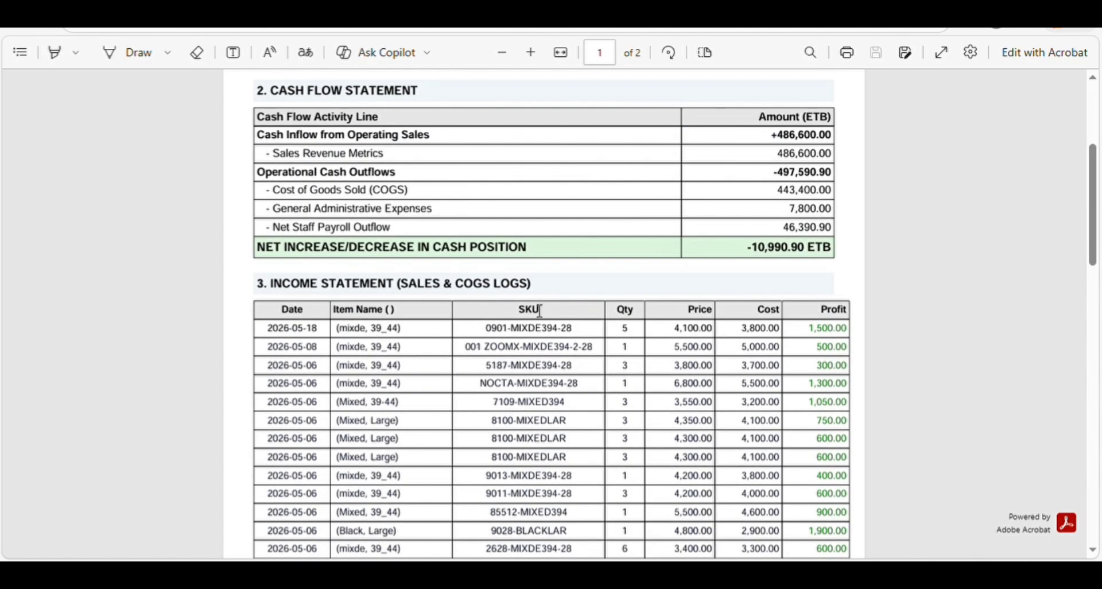
scroll(705, 362, up, 1)
scroll(817, 369, down, 8)
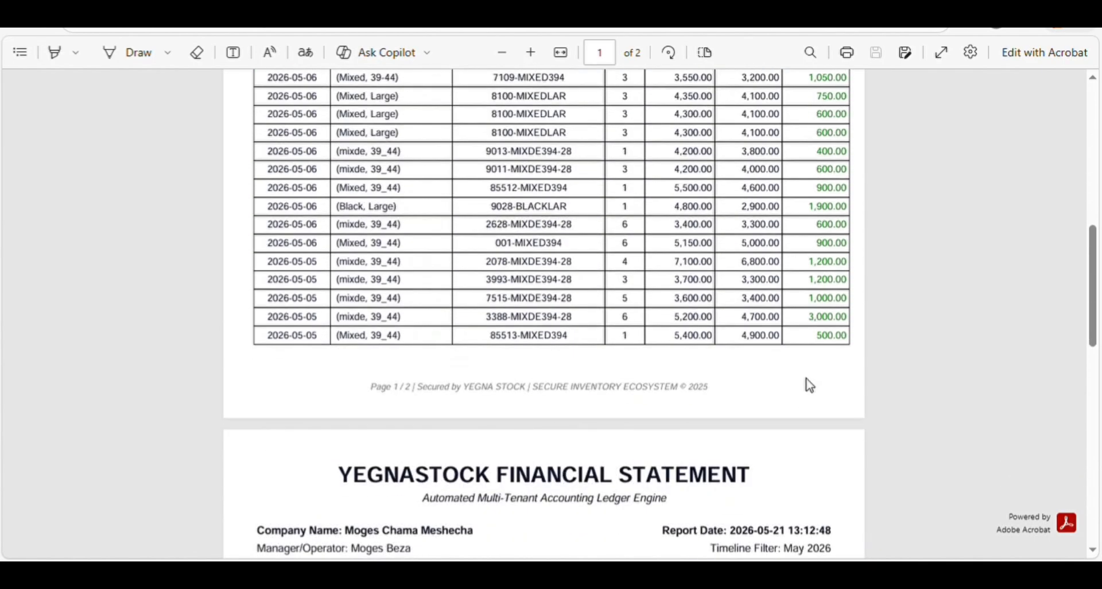
scroll(809, 383, down, 6)
scroll(806, 384, up, 5)
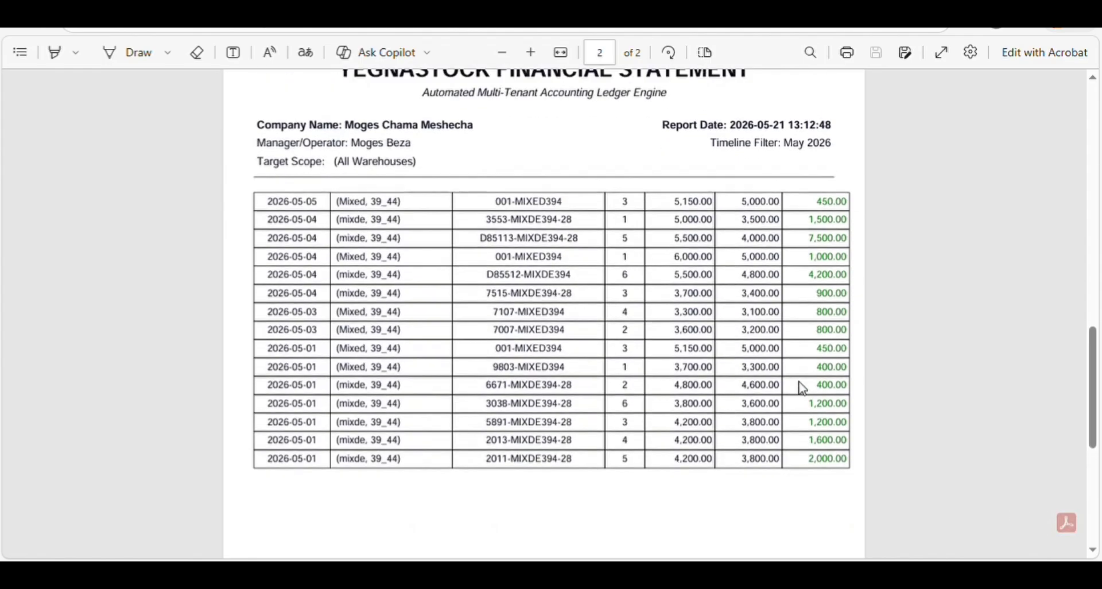
scroll(800, 387, up, 6)
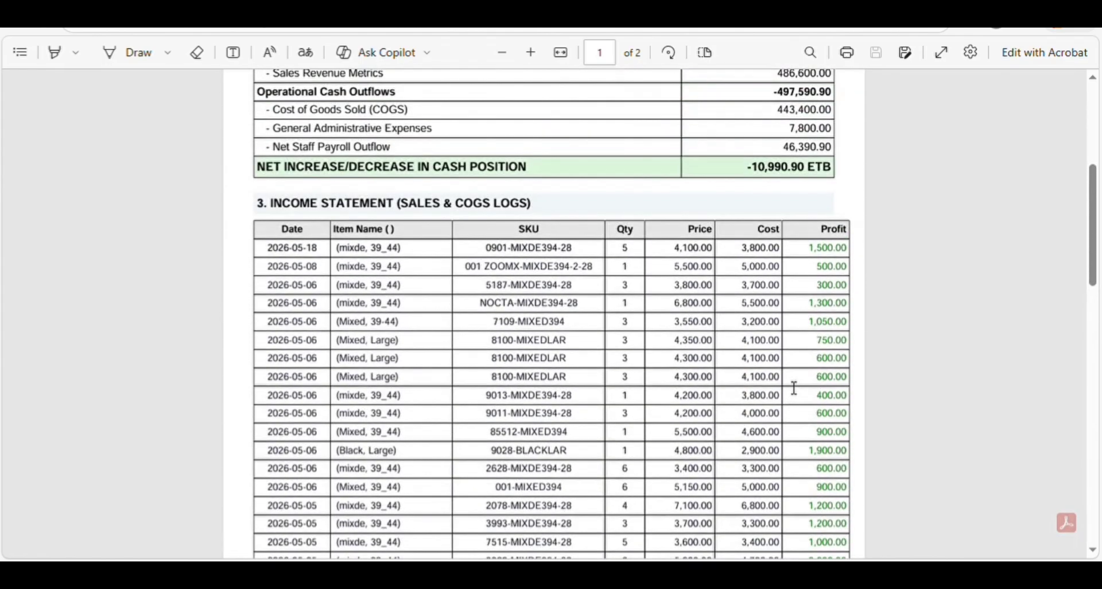
scroll(794, 388, down, 1)
scroll(794, 388, up, 3)
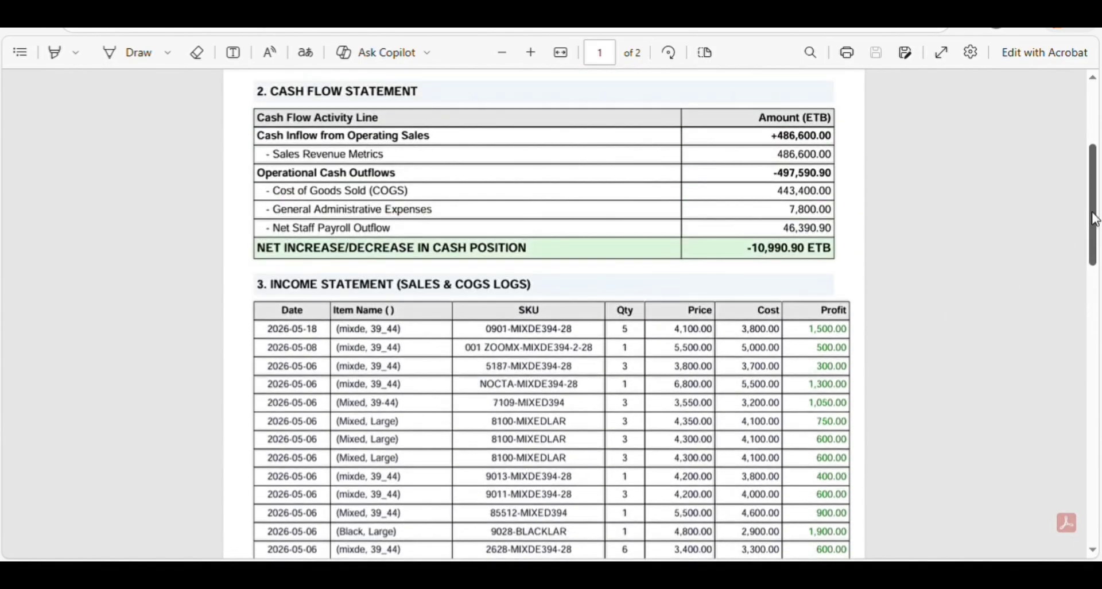
drag(1092, 216, 1097, 172)
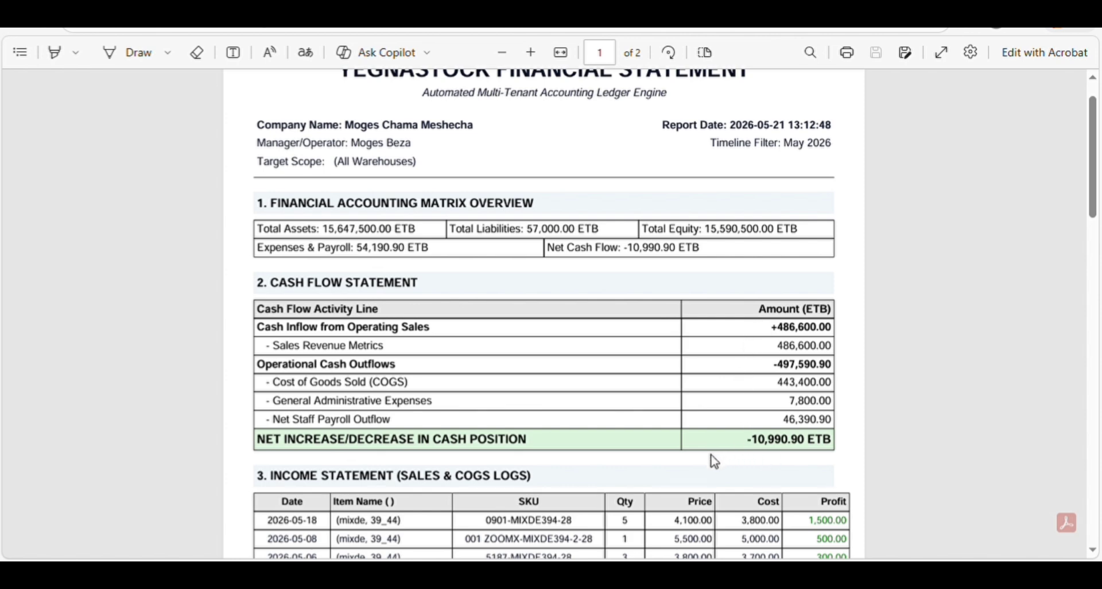
scroll(713, 458, up, 1)
scroll(767, 419, down, 2)
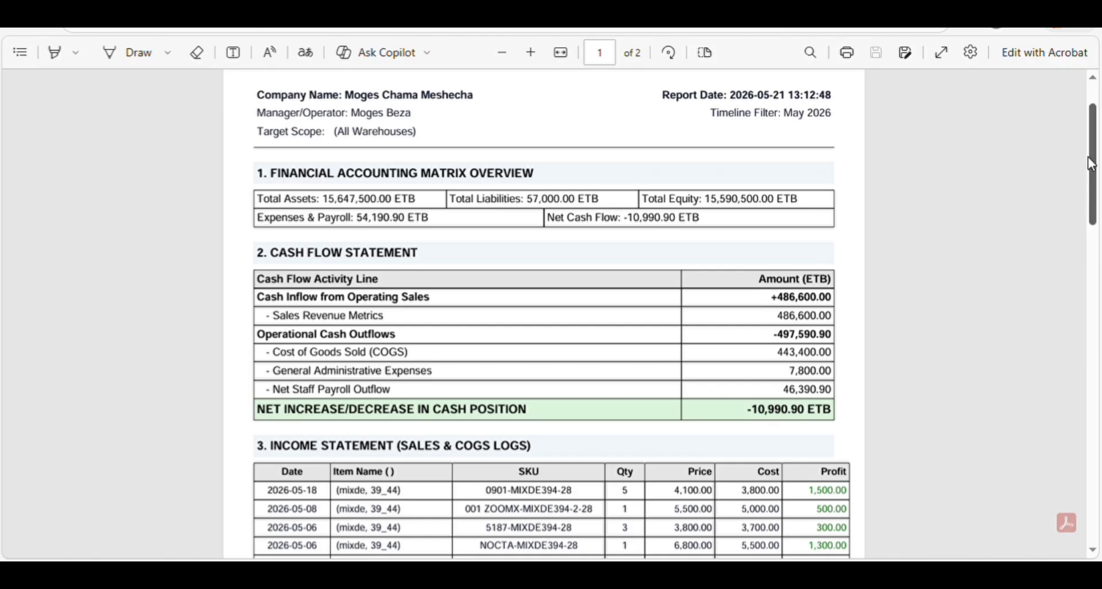
scroll(1089, 163, up, 1)
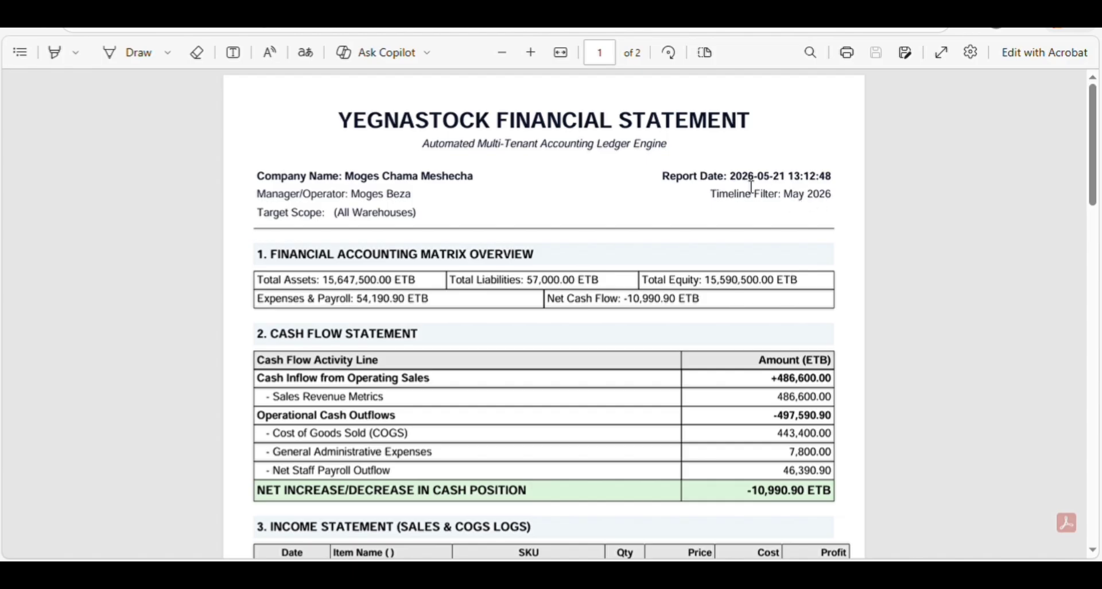
- Return to Yegna Stock, open the May 2026 payroll from Employees, and scroll to payment history
click(344, 11)
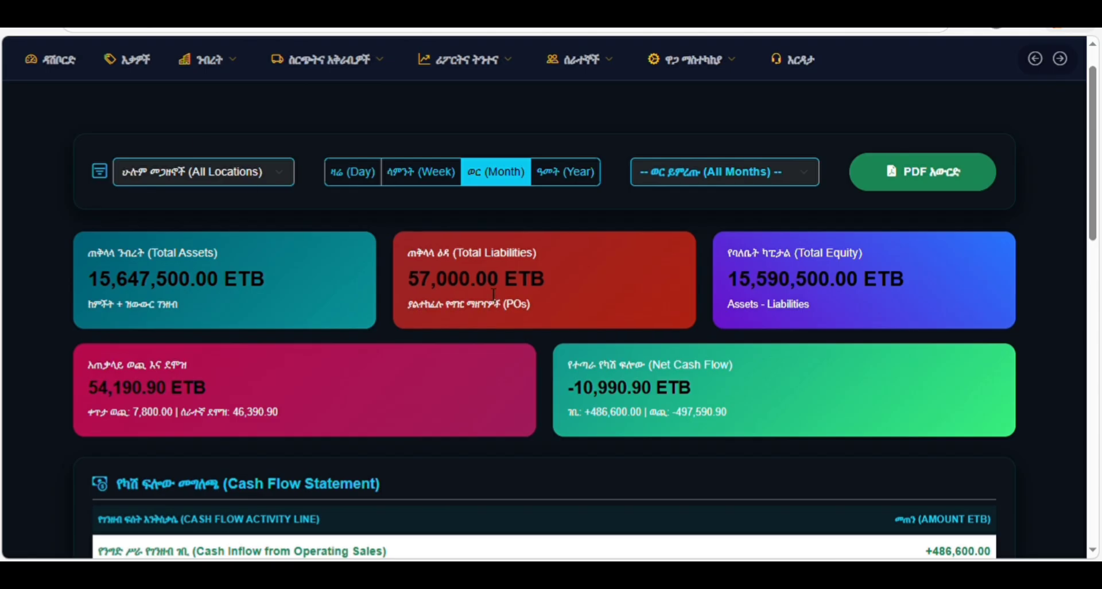
mouse_move(491, 64)
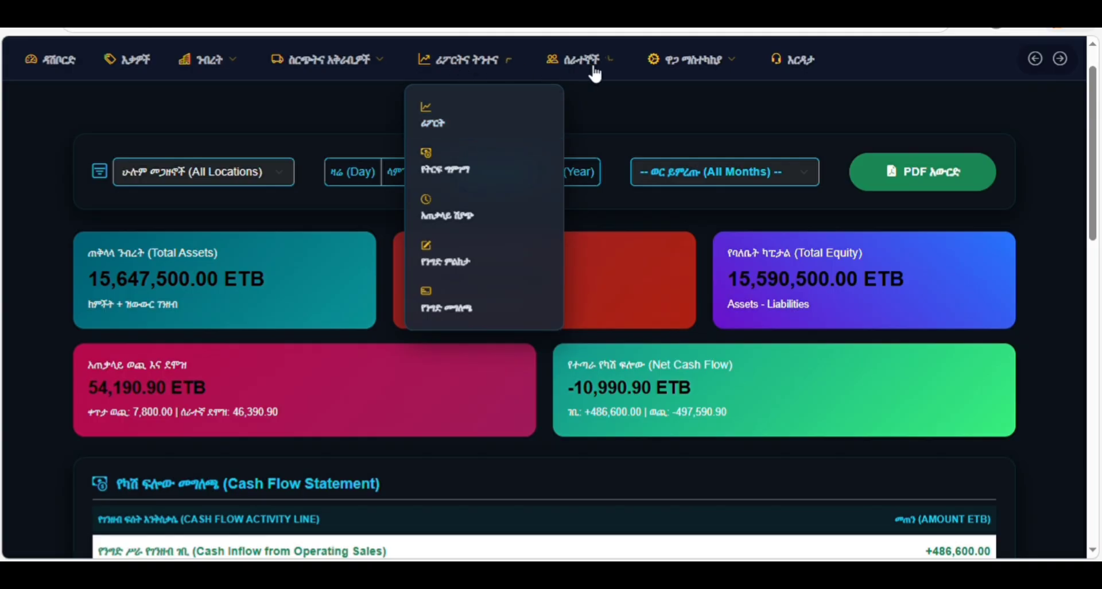
mouse_move(592, 66)
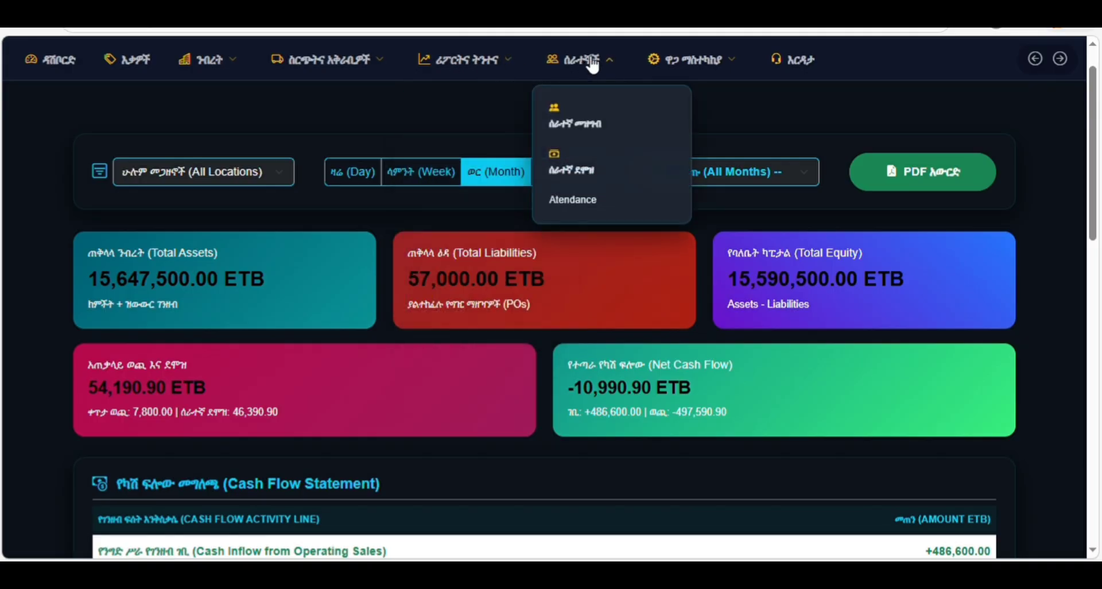
click(575, 162)
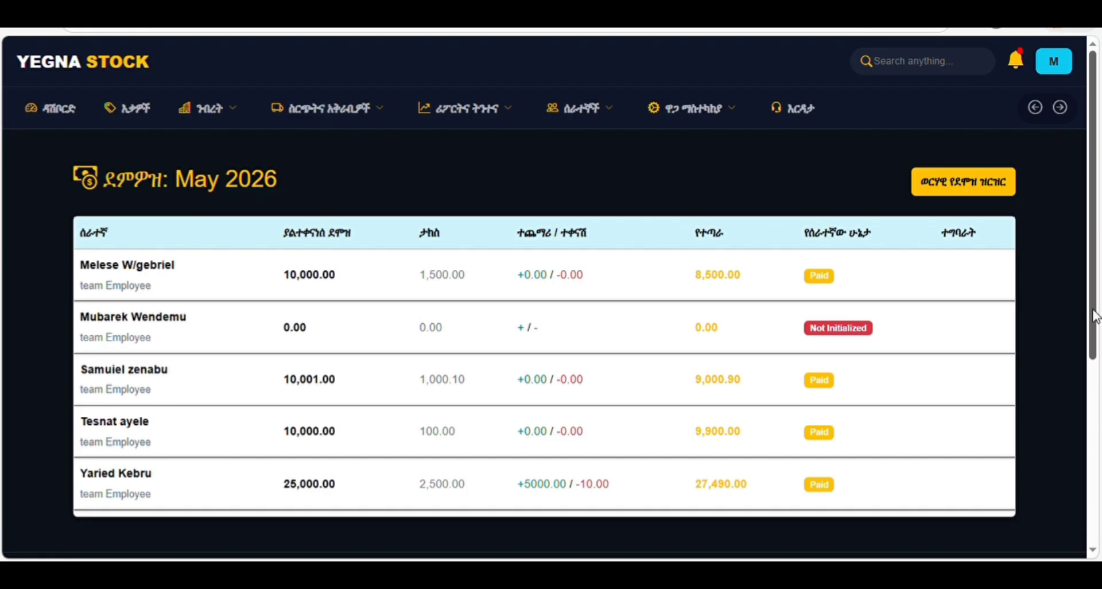
mouse_move(1096, 315)
mouse_down()
mouse_move(1098, 493)
mouse_move(1099, 319)
mouse_up()
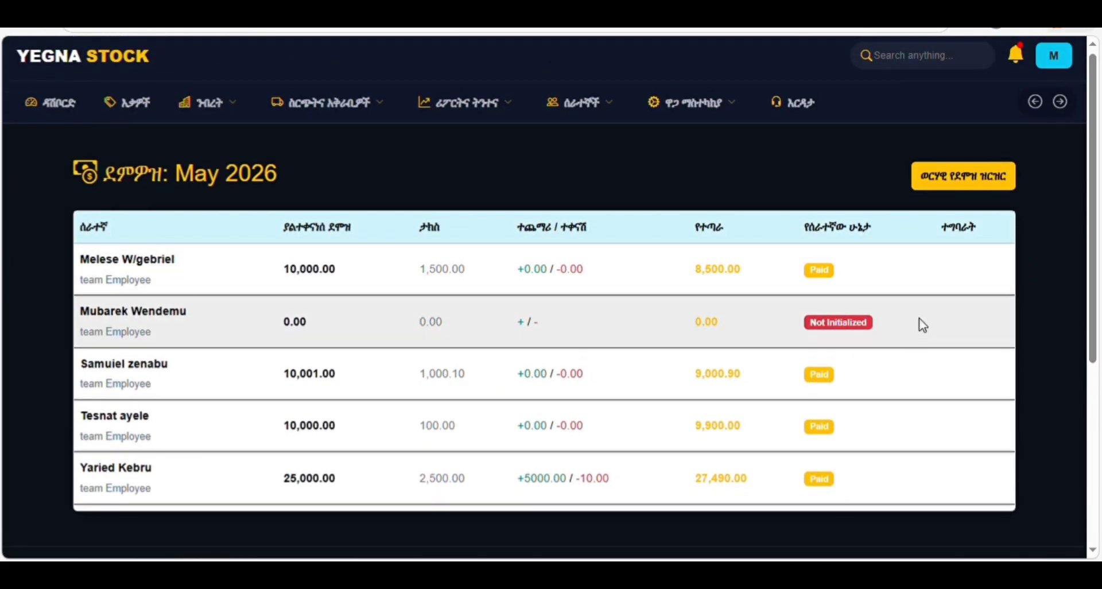
scroll(847, 351, up, 1)
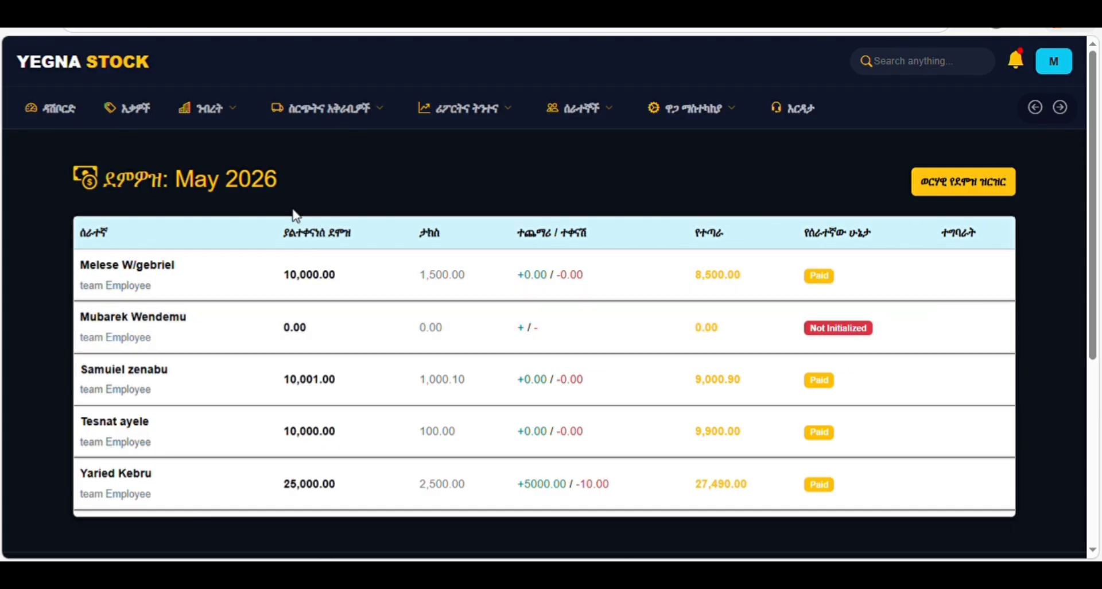
drag(1093, 316, 1098, 499)
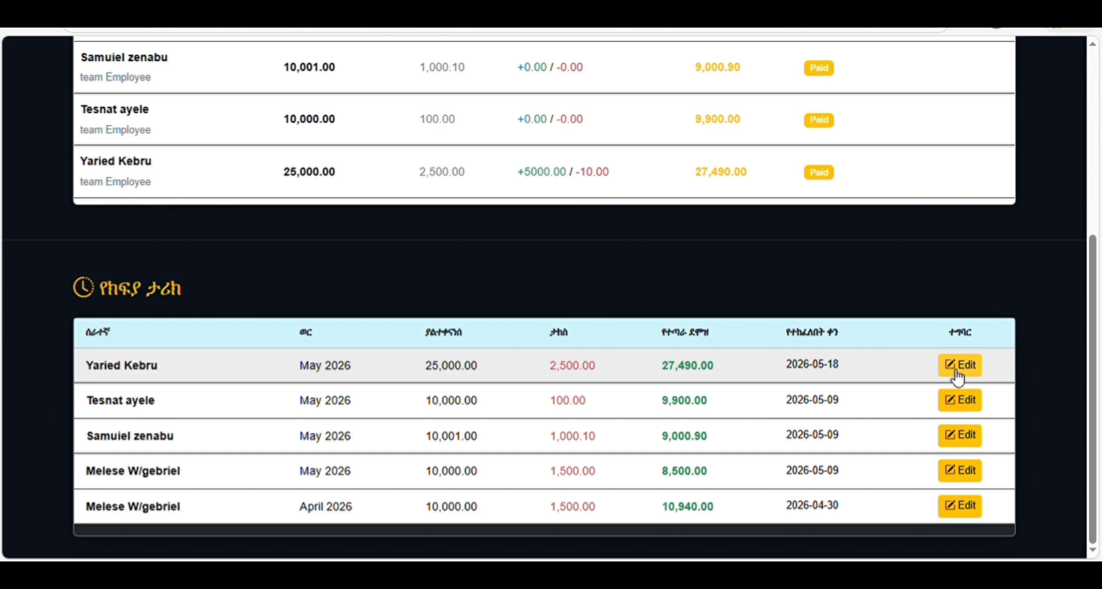
- Open and close the latest payment's edit form unsaved, then show the ዋጋ ማስተካከያ price adjustment options
click(958, 374)
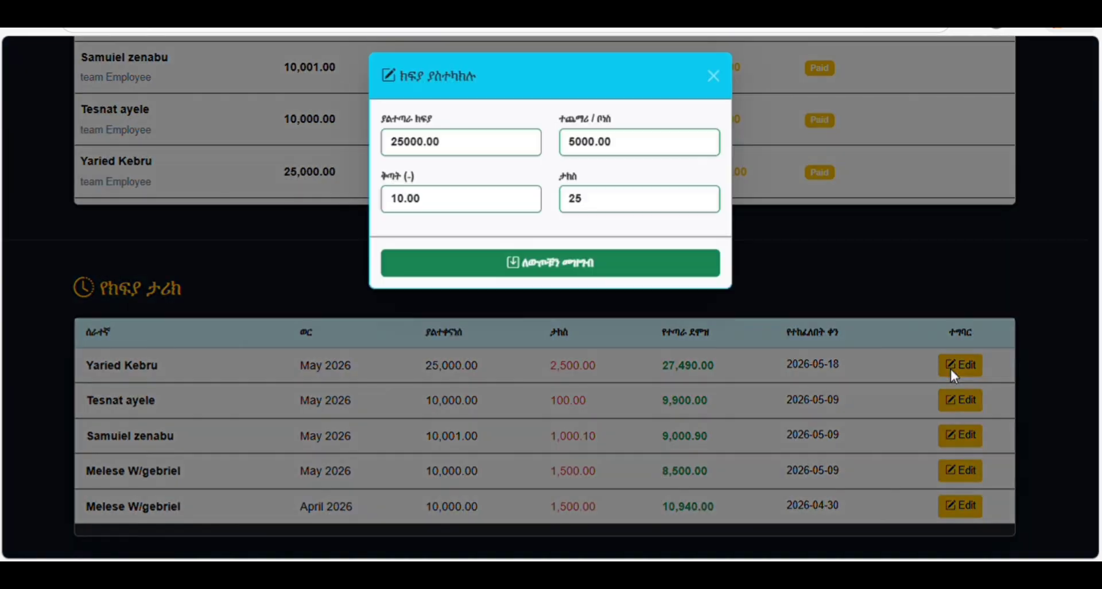
click(711, 88)
scroll(746, 183, up, 5)
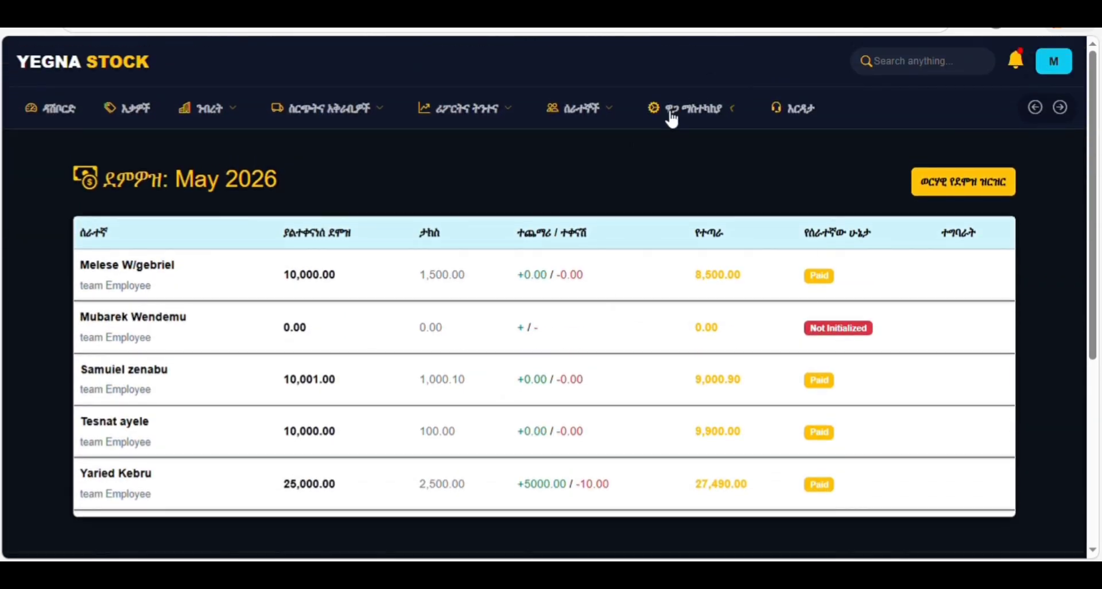
click(672, 120)
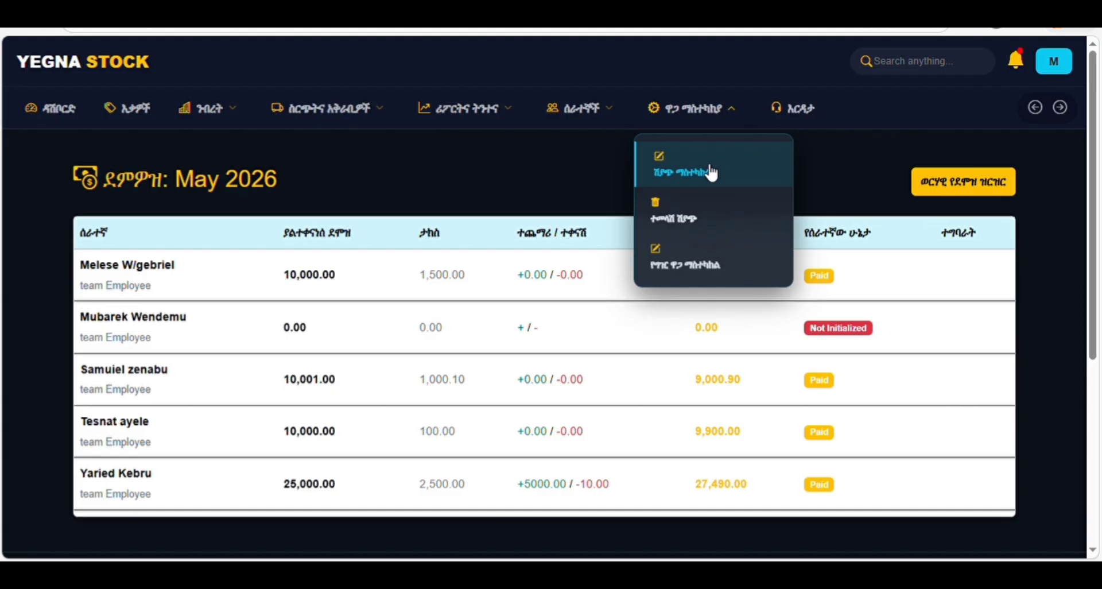
- Open the sale price correction page and search sales for warehouse B21
click(703, 162)
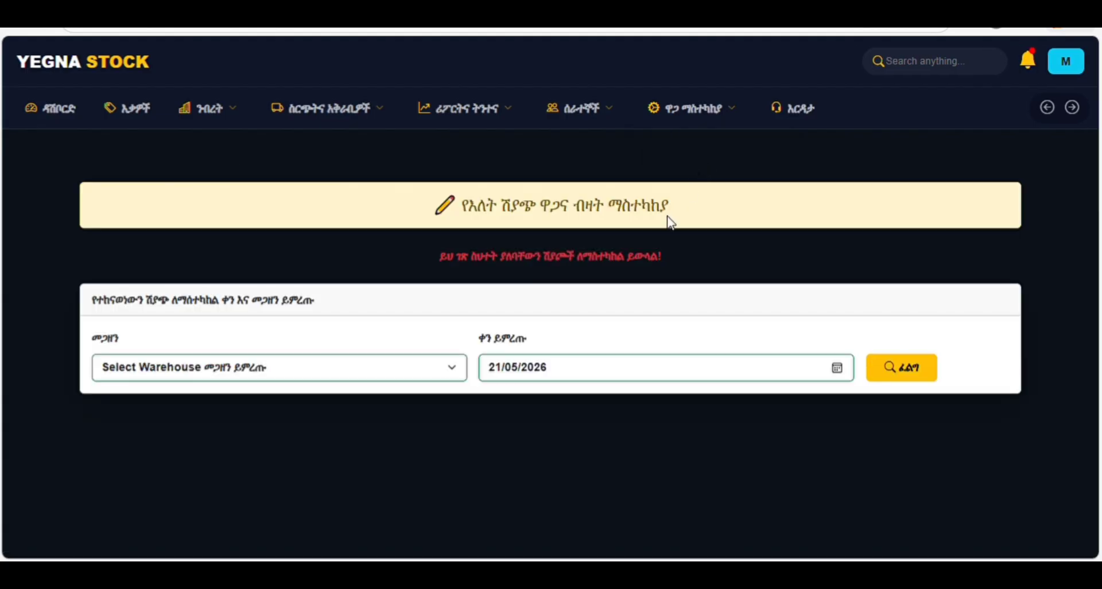
click(268, 412)
click(915, 377)
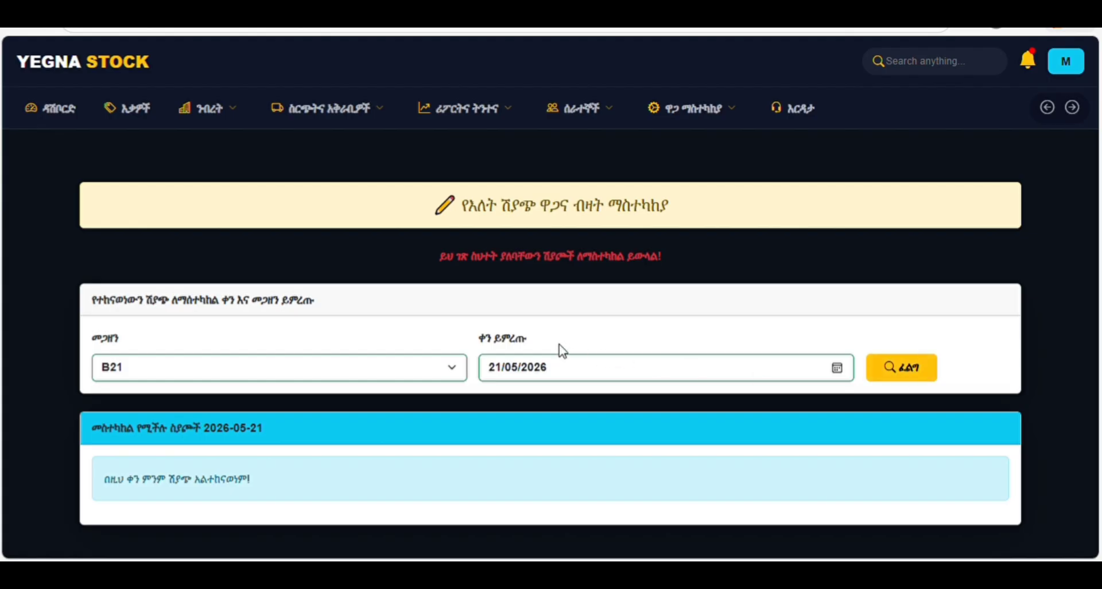
- Change the search date to 16/04/2026 and list B21's seven sales for that day
click(432, 365)
click(609, 374)
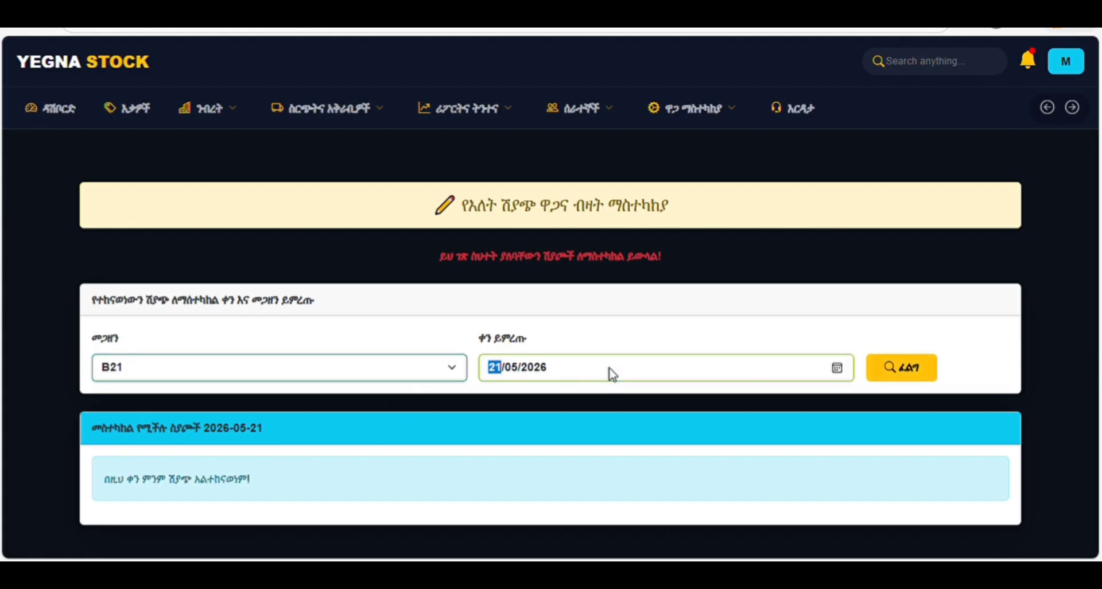
click(607, 394)
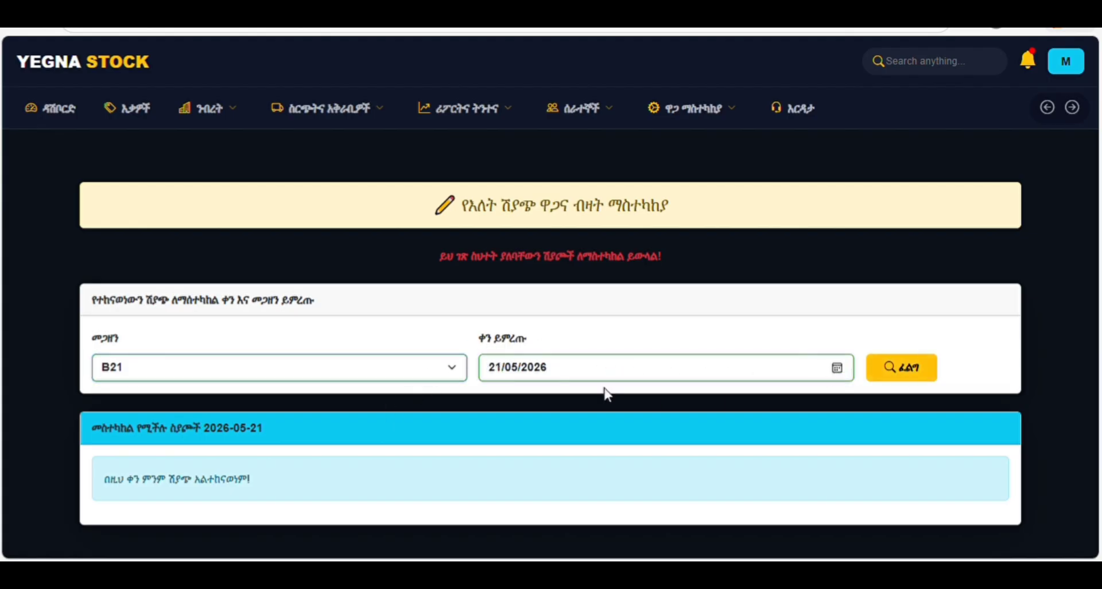
click(541, 277)
text(16)
click(890, 366)
scroll(969, 332, down, 4)
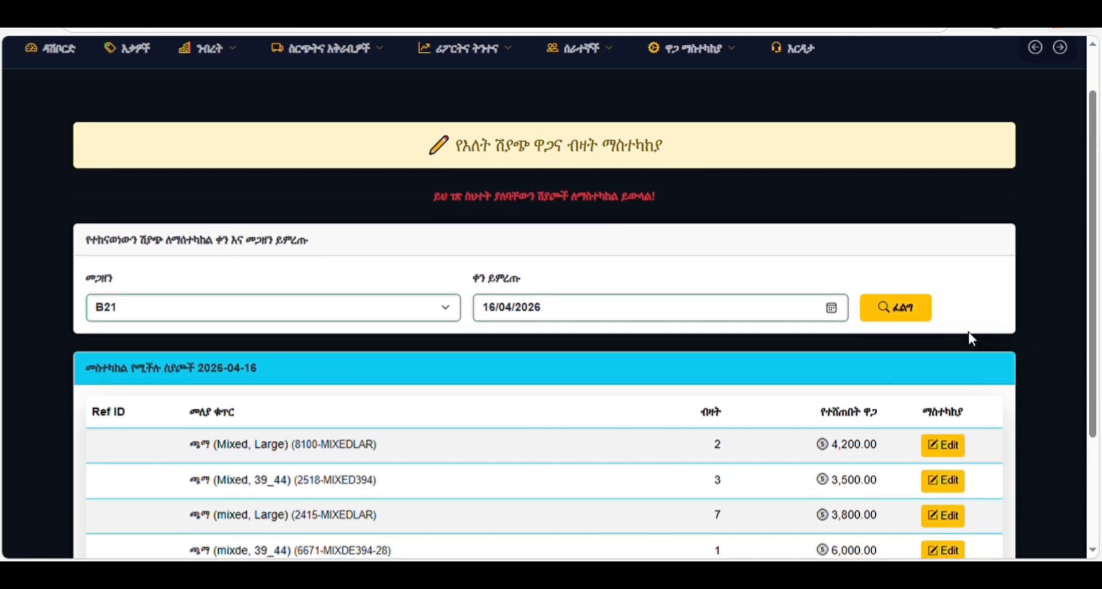
scroll(1099, 401, down, 2)
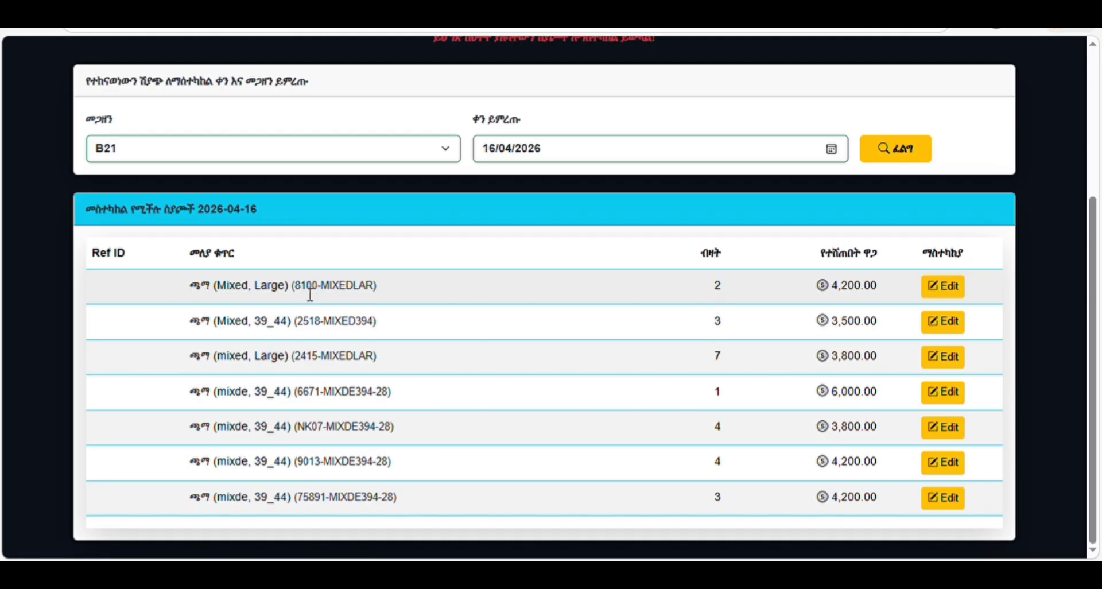
- Change the 8100-MIXEDLAR sale price from 4,200.00 to 4,300.00 and save it
click(943, 287)
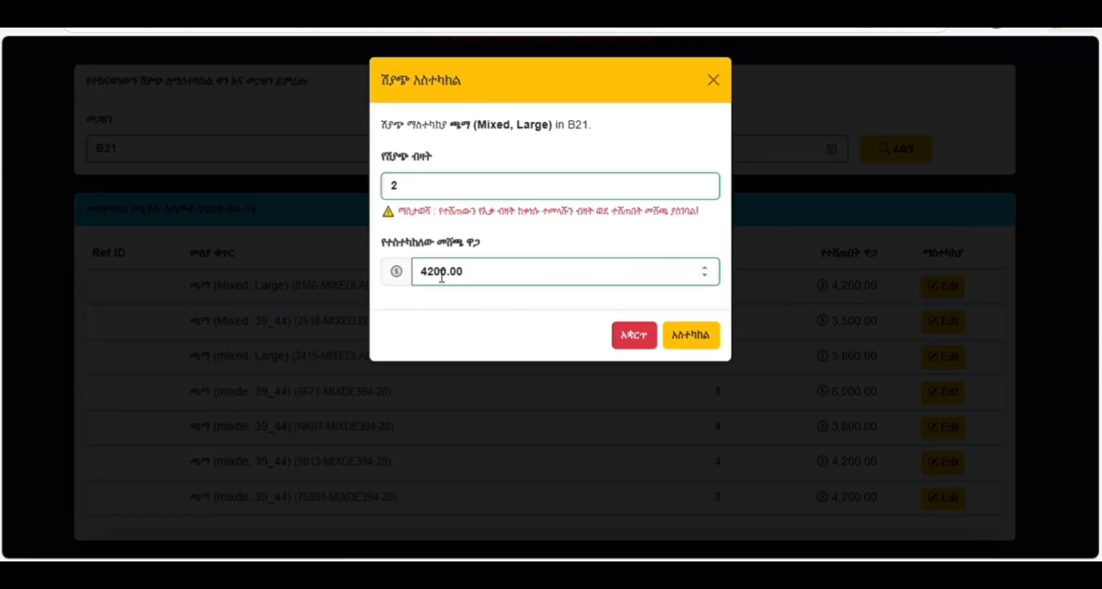
click(435, 274)
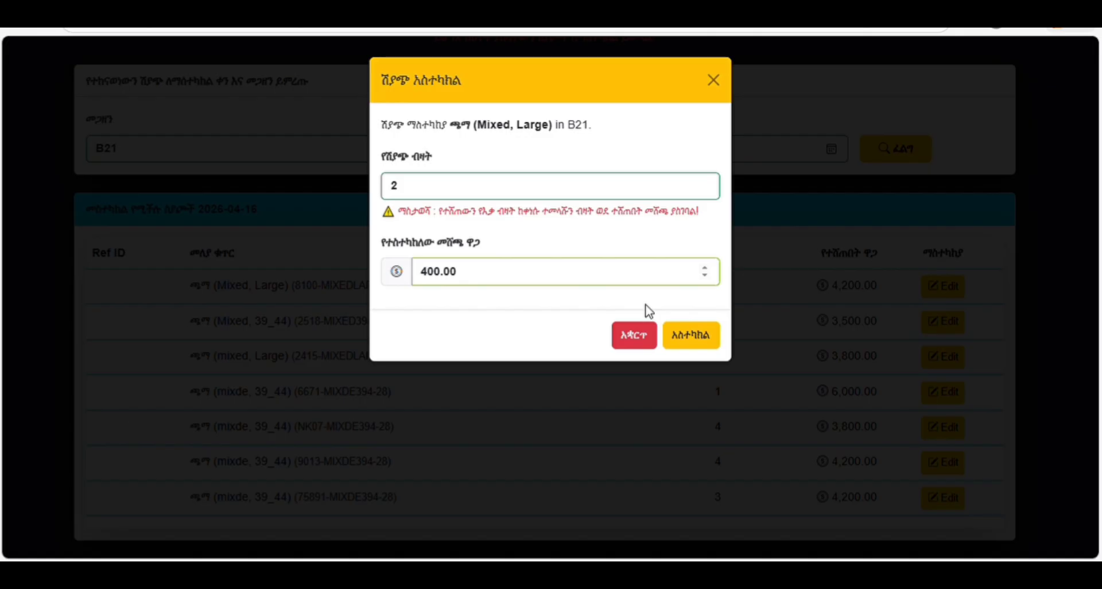
text(3)
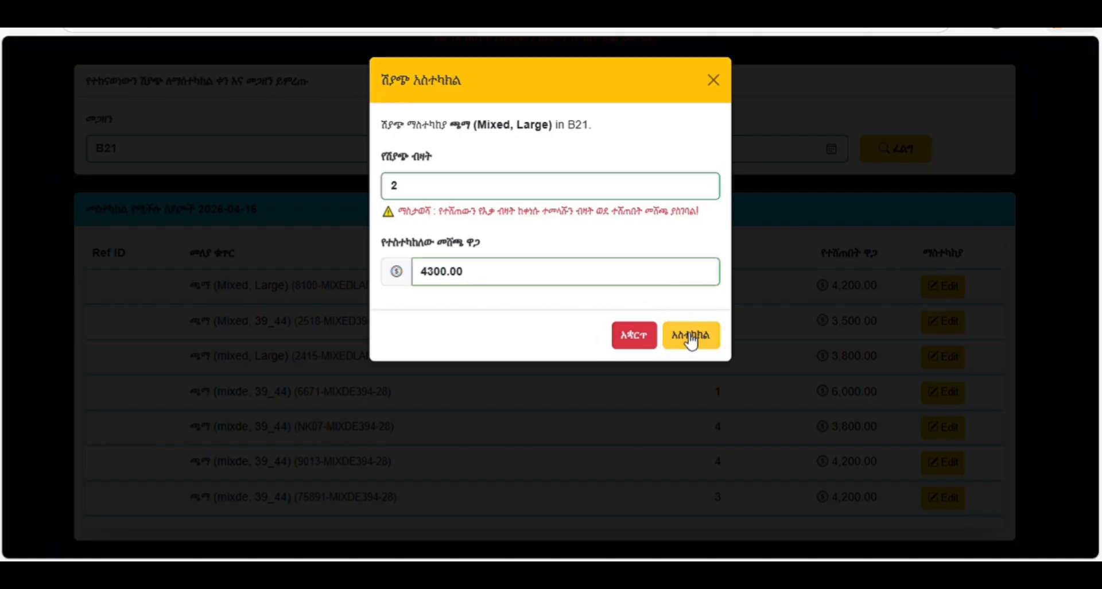
click(691, 339)
scroll(783, 347, down, 5)
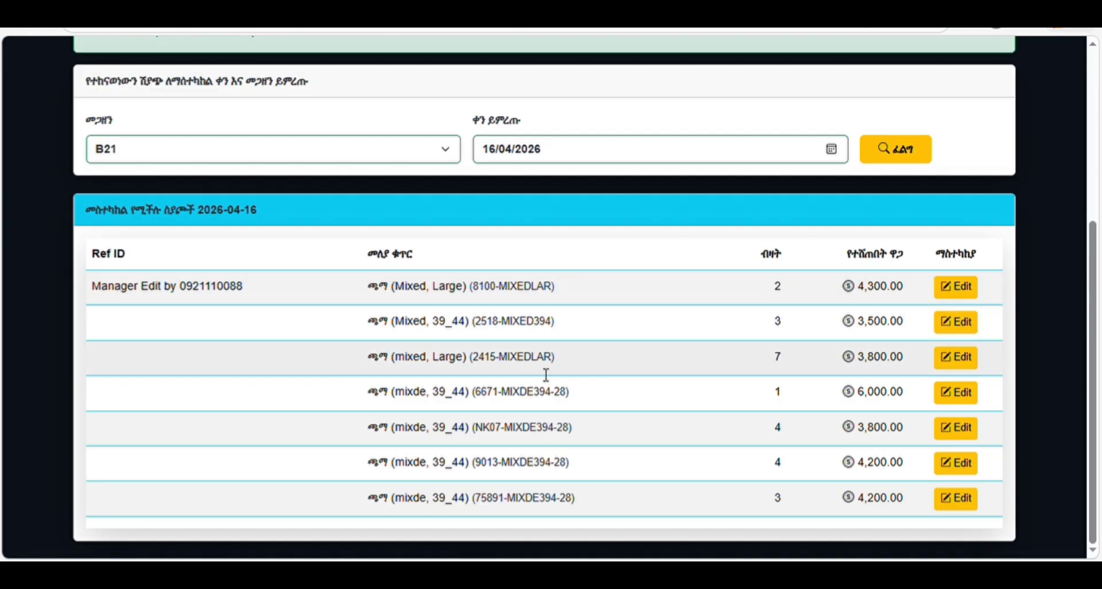
scroll(697, 329, up, 5)
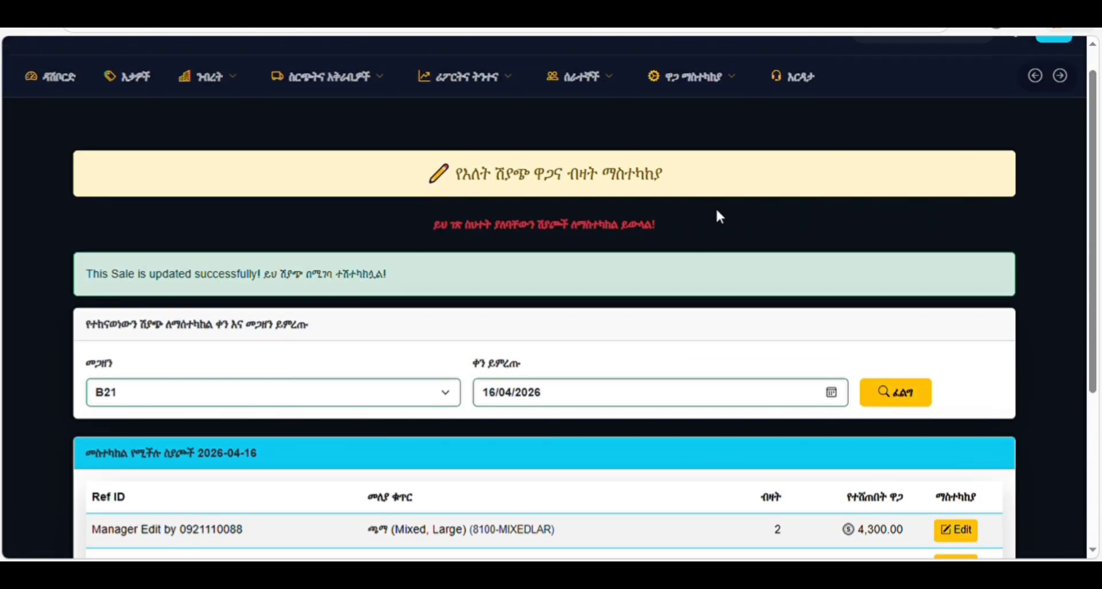
click(705, 96)
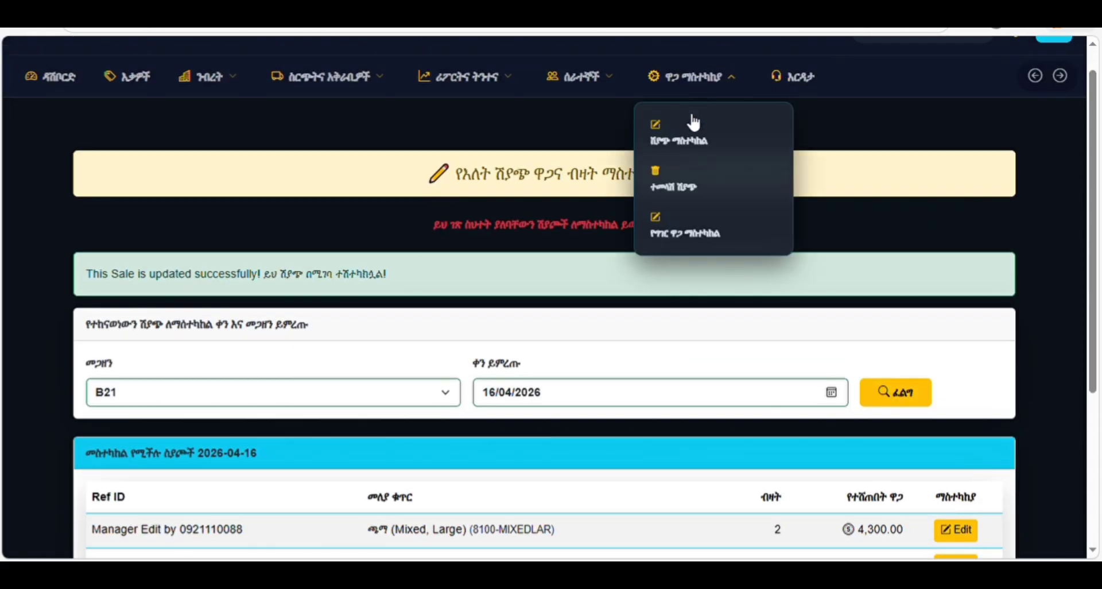
- Open the sale rollback page and list warehouse B21's sales for 16/04/2026
click(689, 196)
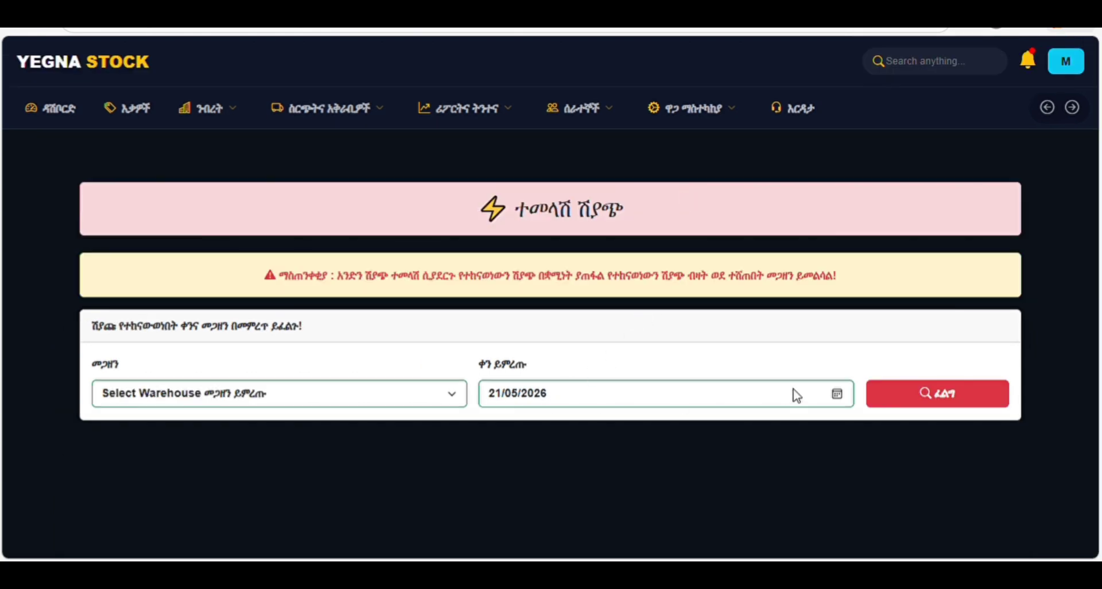
click(276, 404)
click(250, 446)
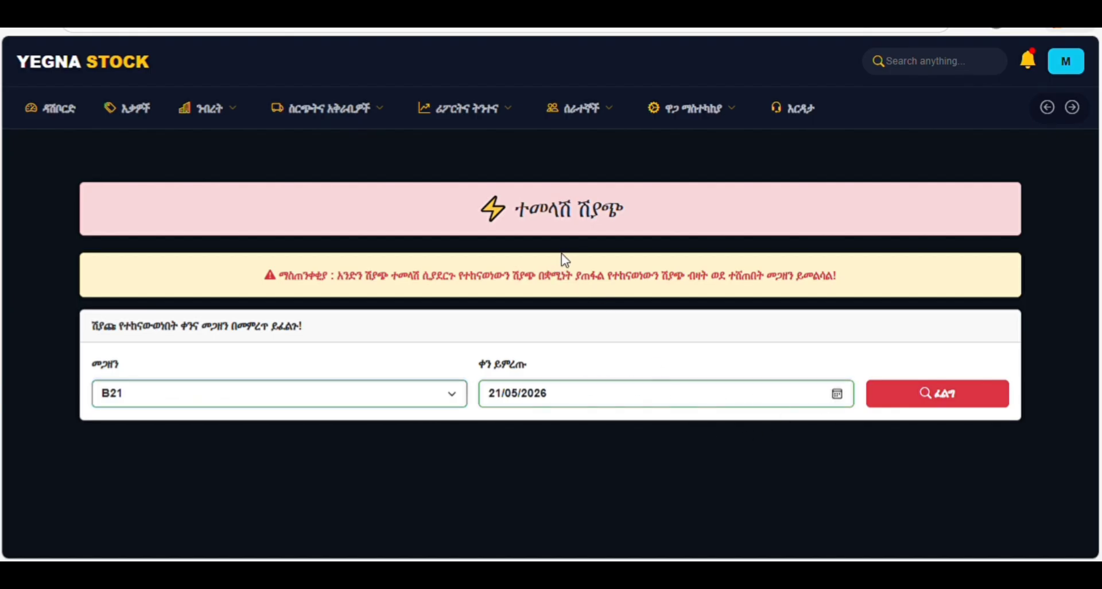
click(910, 397)
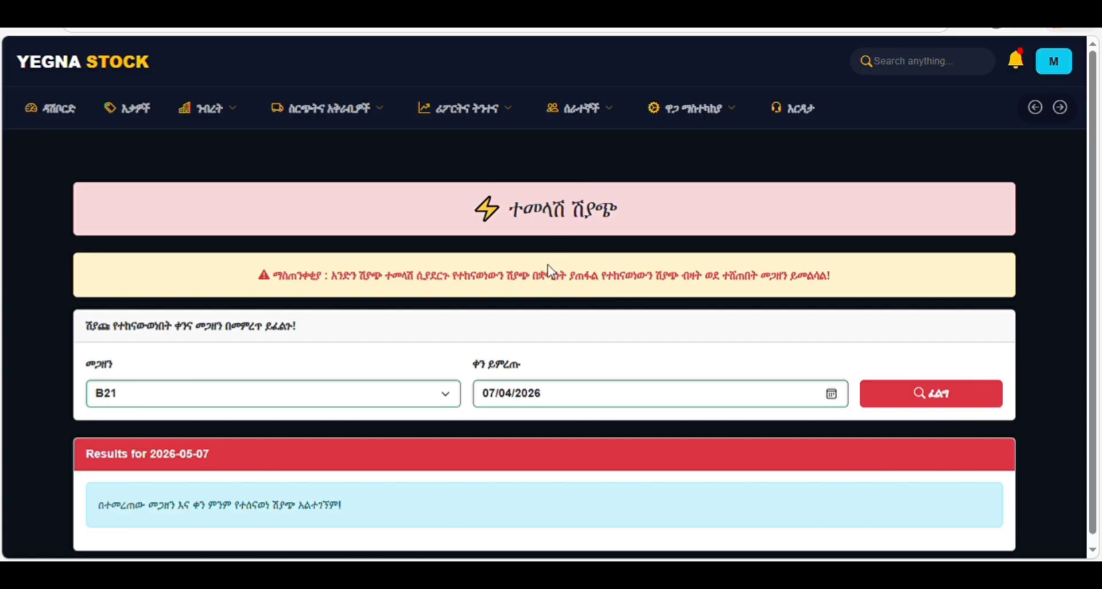
click(548, 279)
click(906, 398)
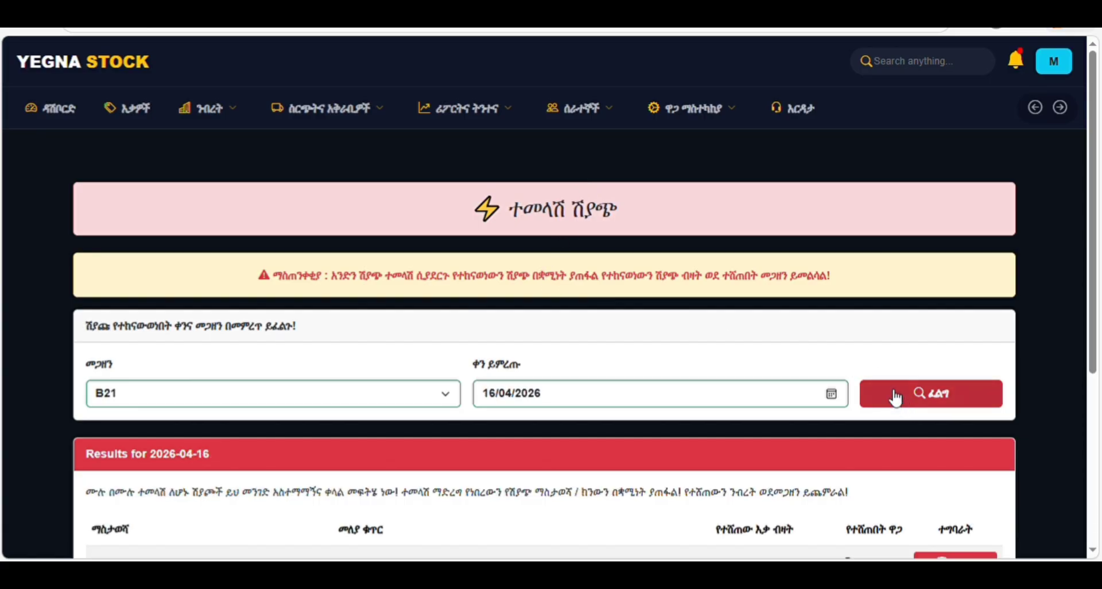
scroll(805, 381, down, 4)
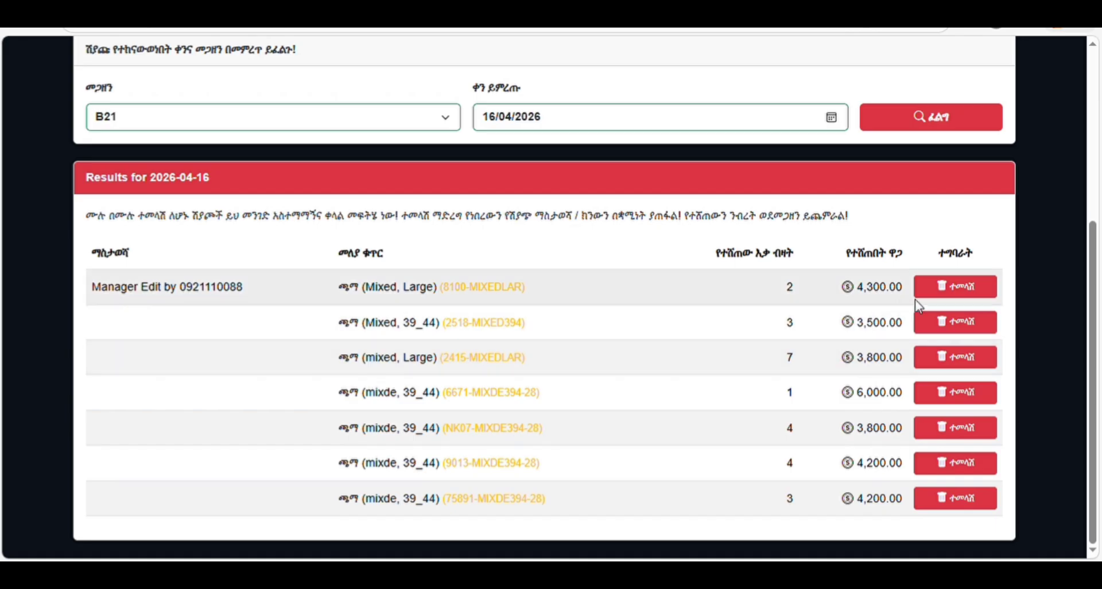
- Start rolling back the second sale but cancel, keeping all seven sales
click(960, 330)
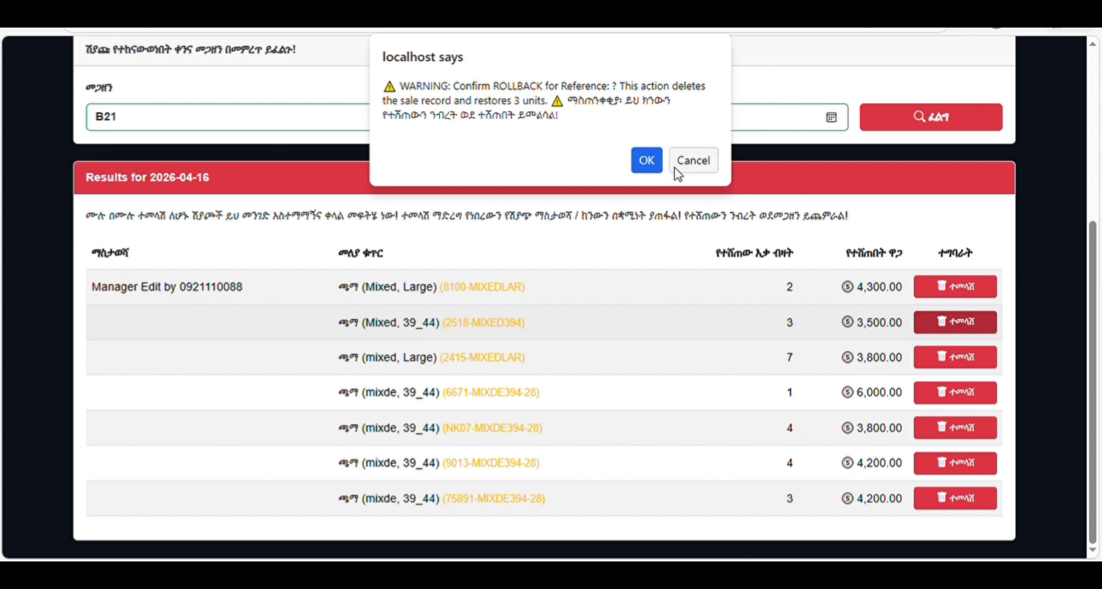
click(694, 160)
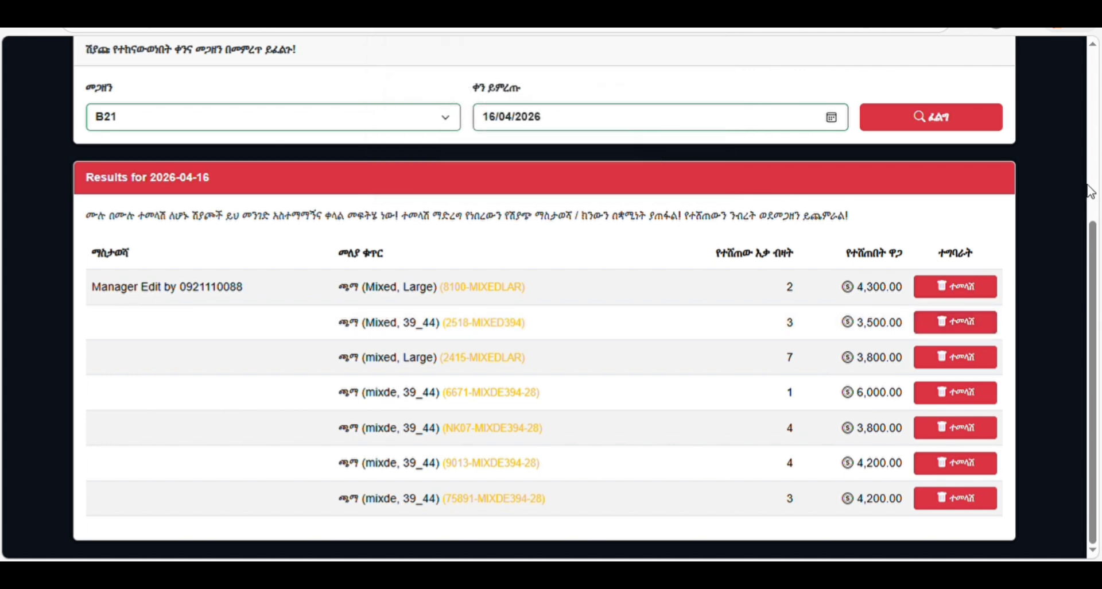
scroll(1090, 193, up, 5)
click(688, 110)
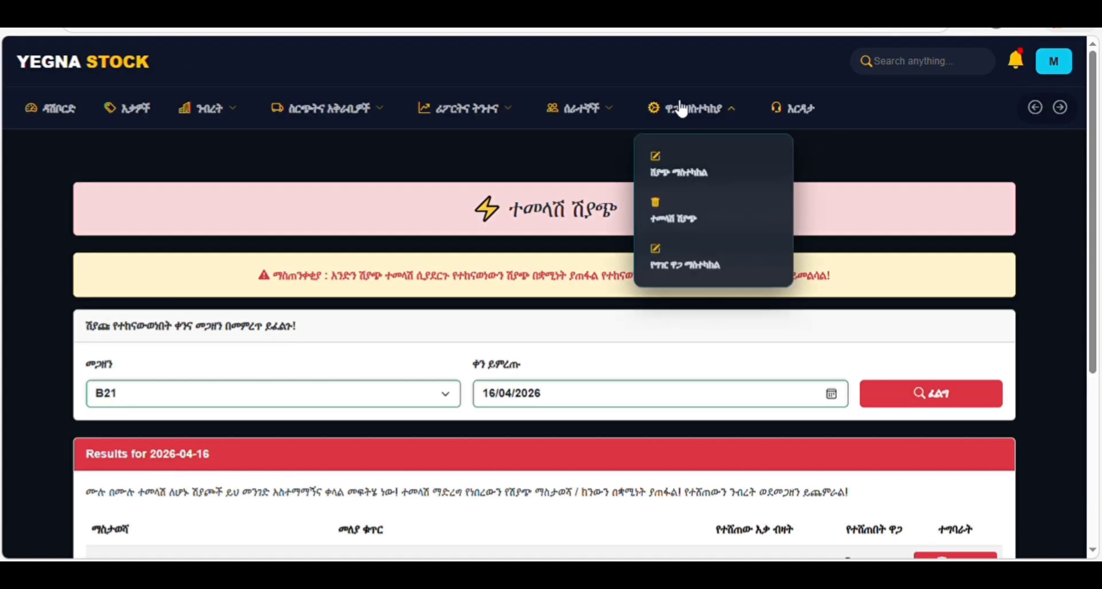
- Open the cost price adjustment page for warehouse B21 and check its new-price field and warehouse selector
click(674, 272)
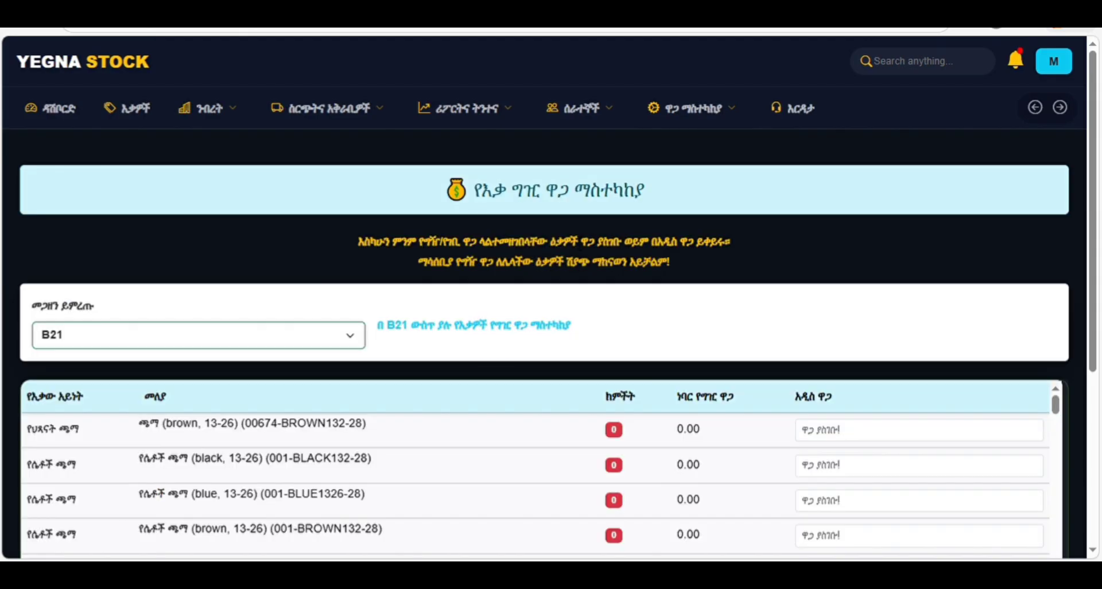
scroll(551, 252, down, 5)
scroll(551, 260, up, 2)
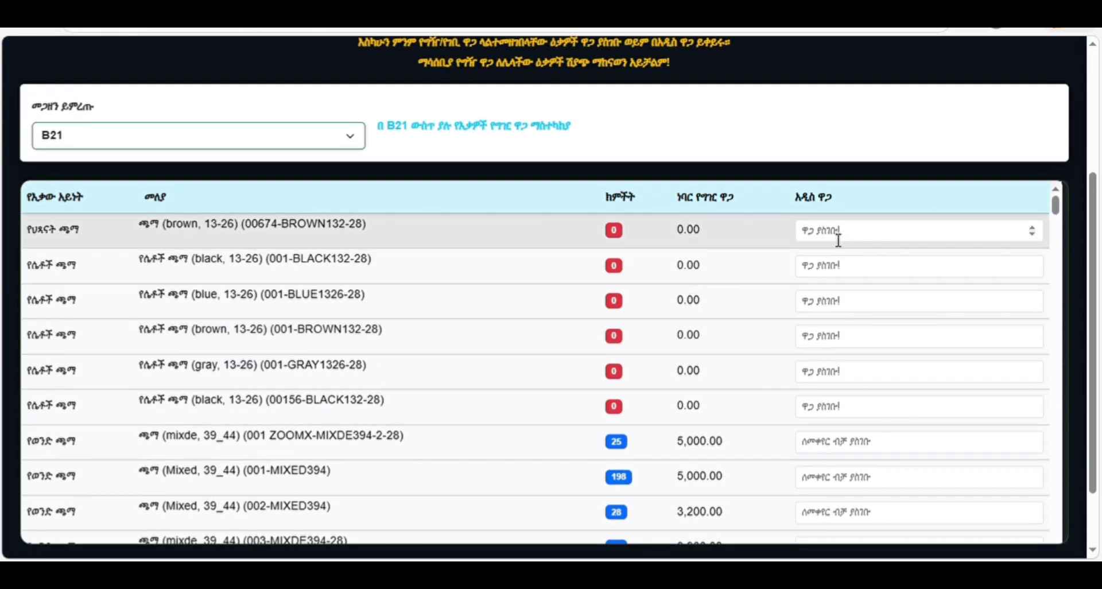
click(837, 238)
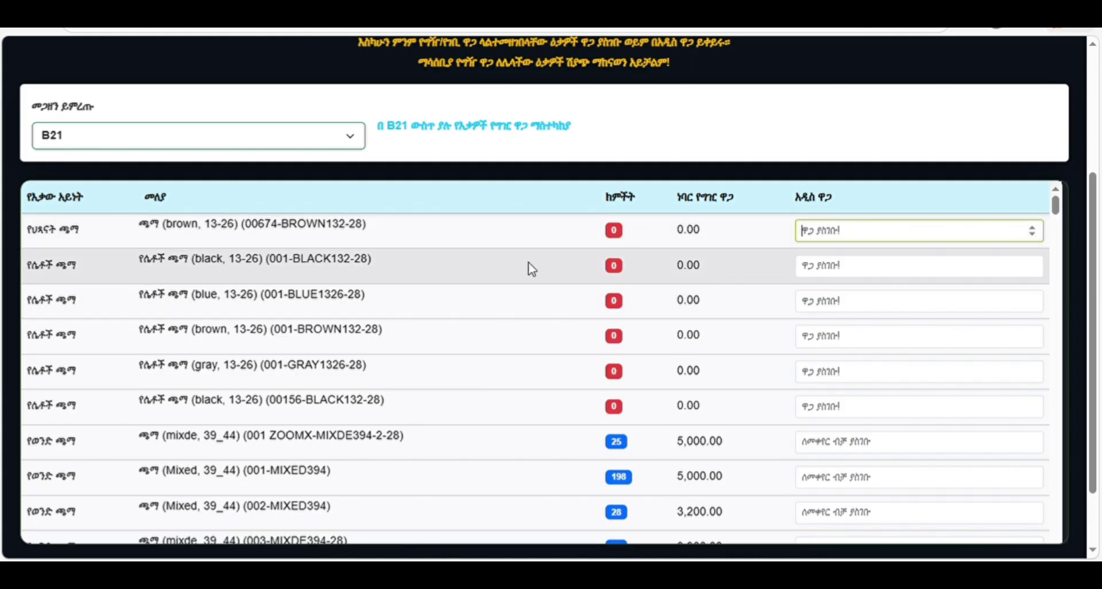
scroll(306, 212, up, 4)
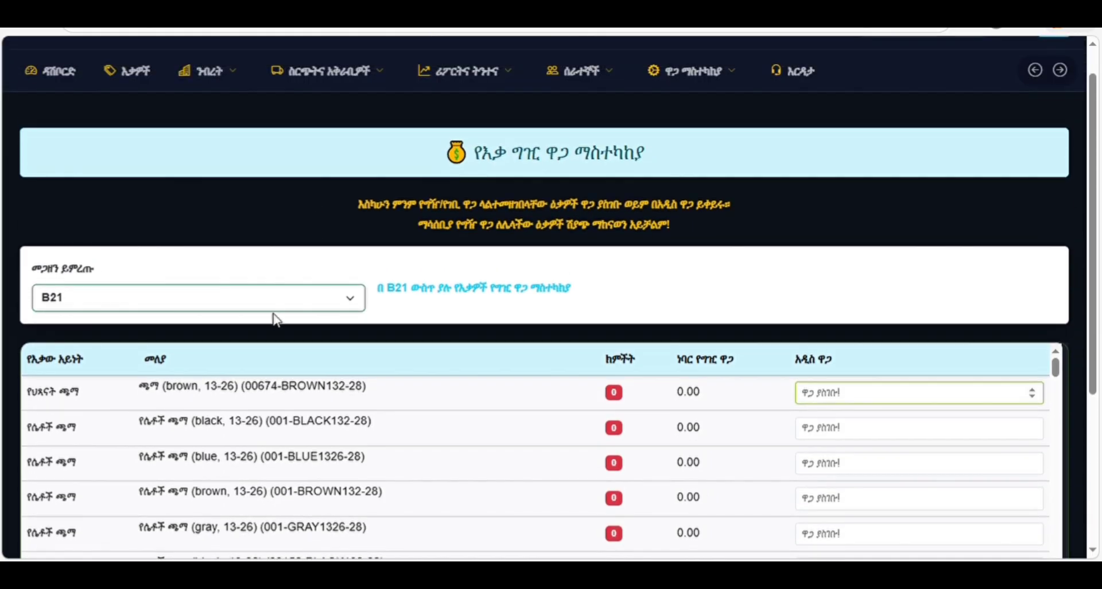
click(184, 309)
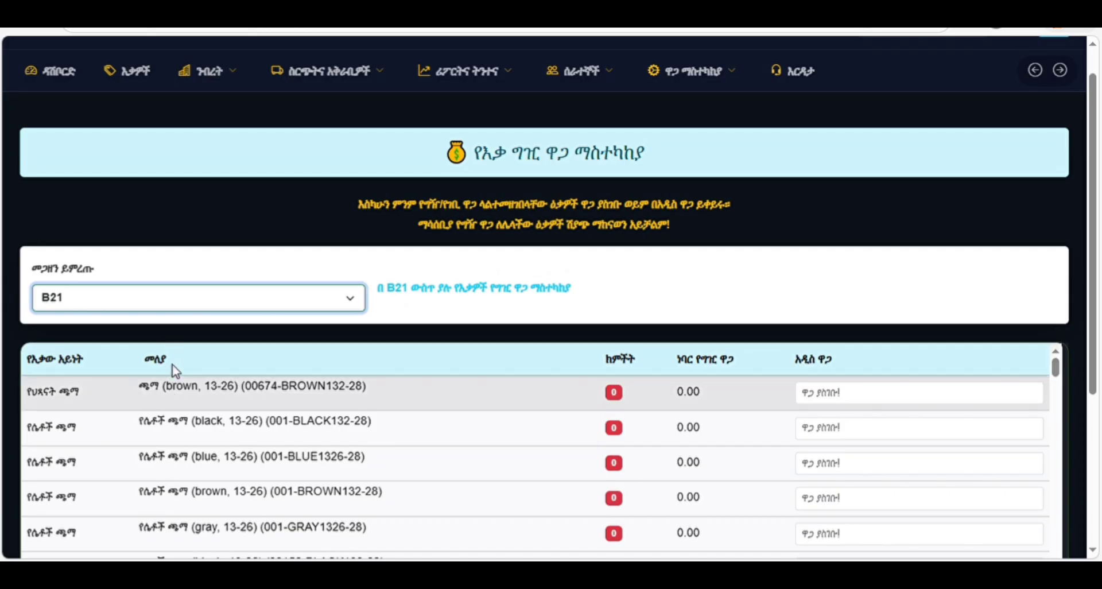
click(258, 229)
scroll(968, 195, up, 1)
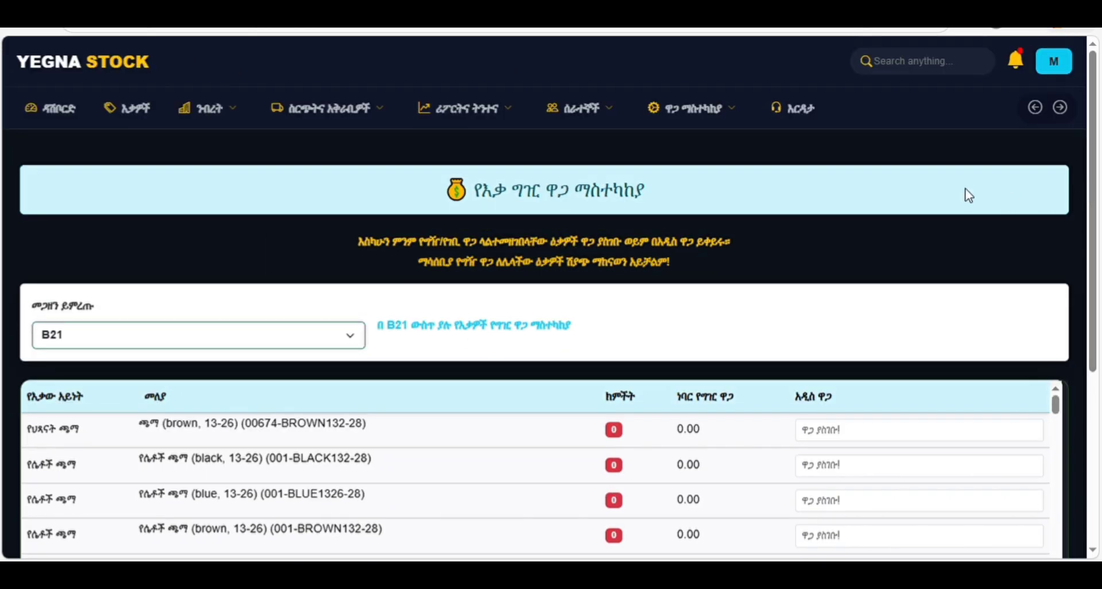
click(717, 120)
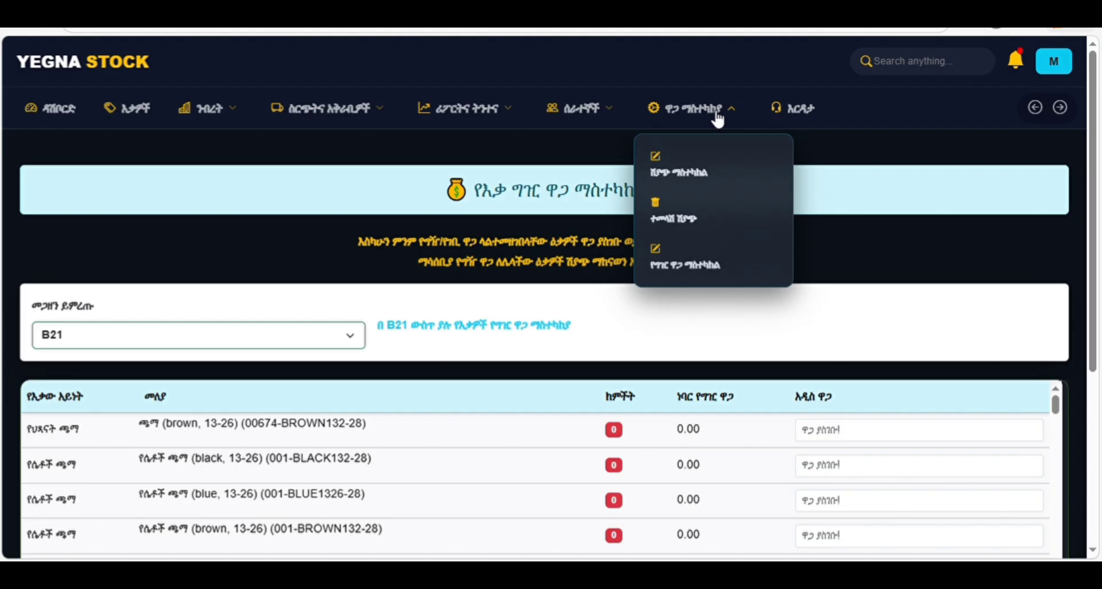
- Open the System Encyclopedia help page and scroll through its 15 module guide cards
click(802, 112)
scroll(617, 276, down, 3)
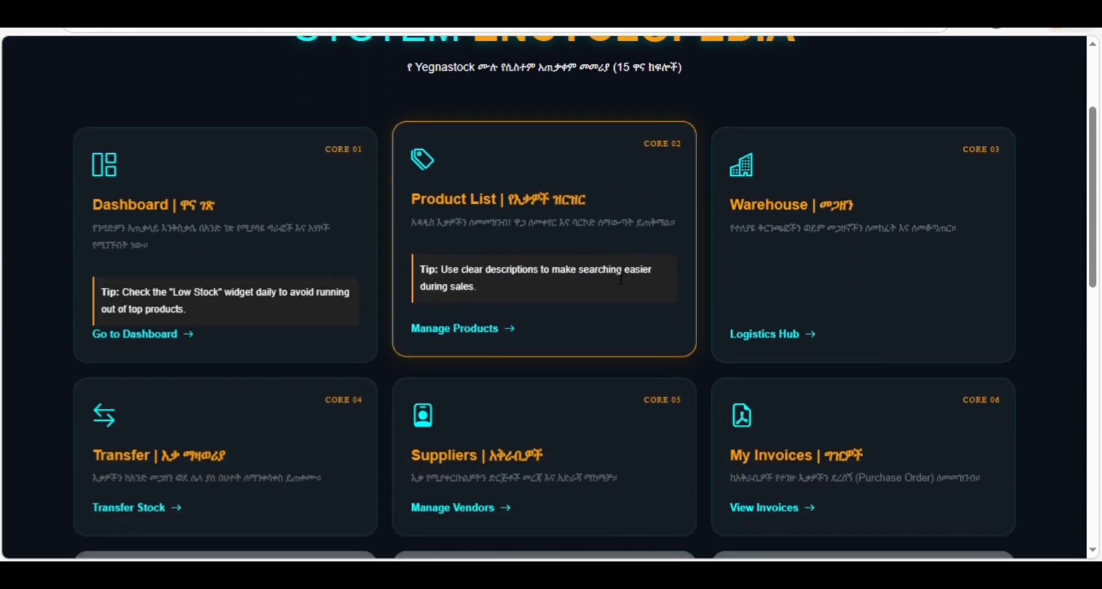
scroll(566, 322, down, 4)
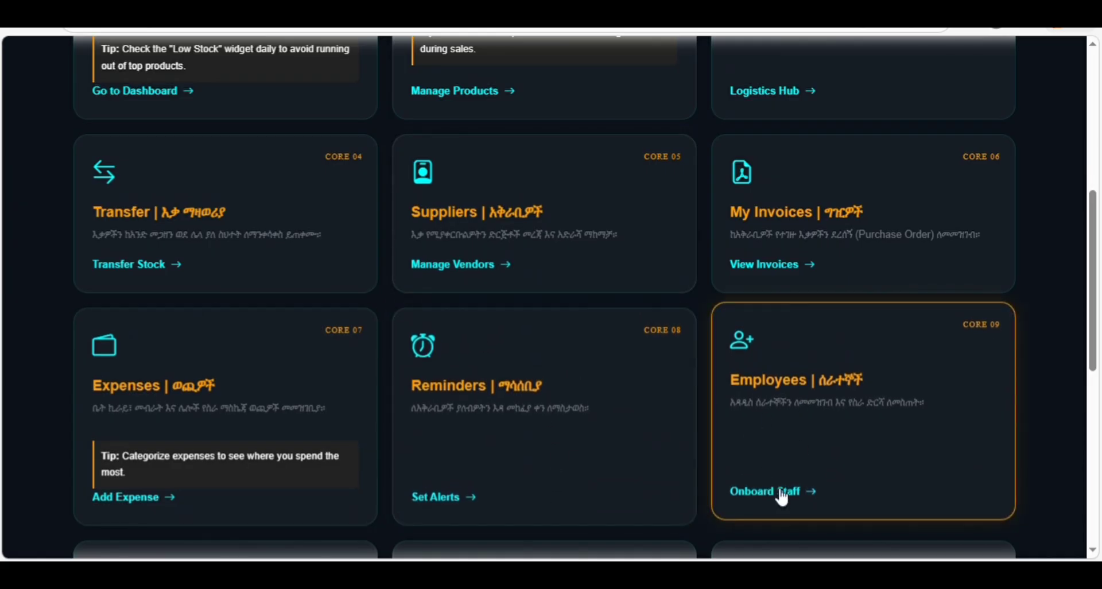
scroll(971, 315, down, 5)
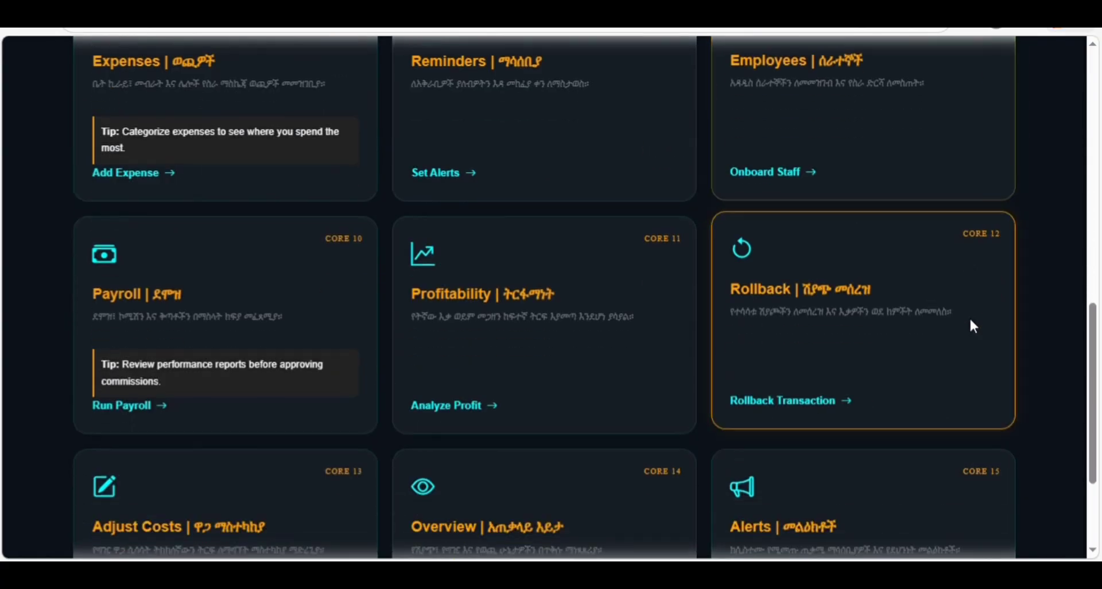
scroll(962, 318, up, 3)
scroll(962, 317, up, 2)
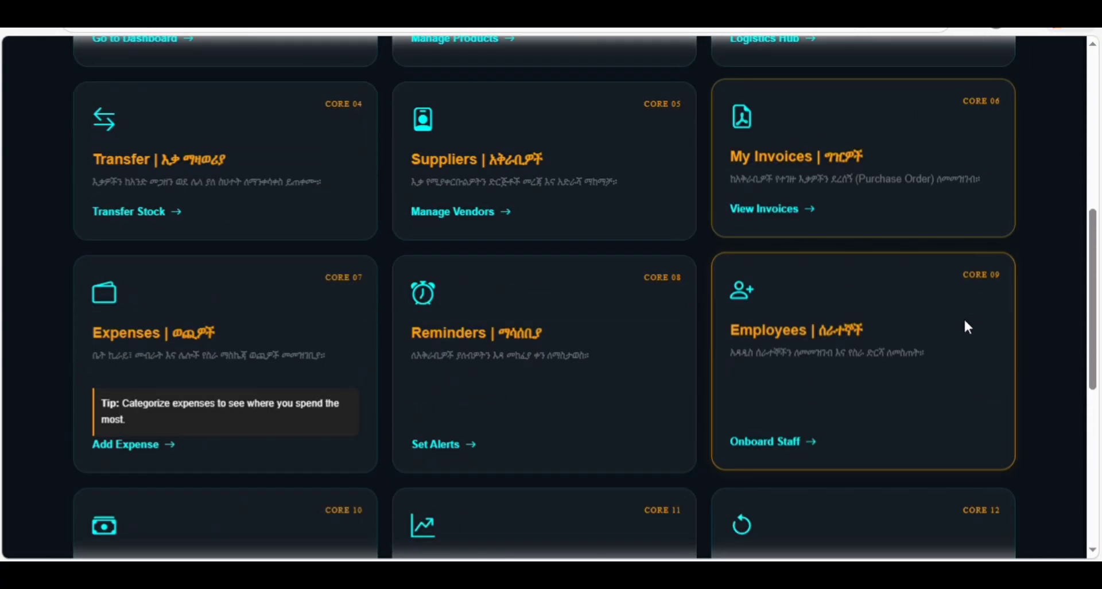
scroll(963, 318, down, 6)
- Reveal the video tutorials section via OPEN VIDEO TRAINING HUB, then return to the top
click(516, 527)
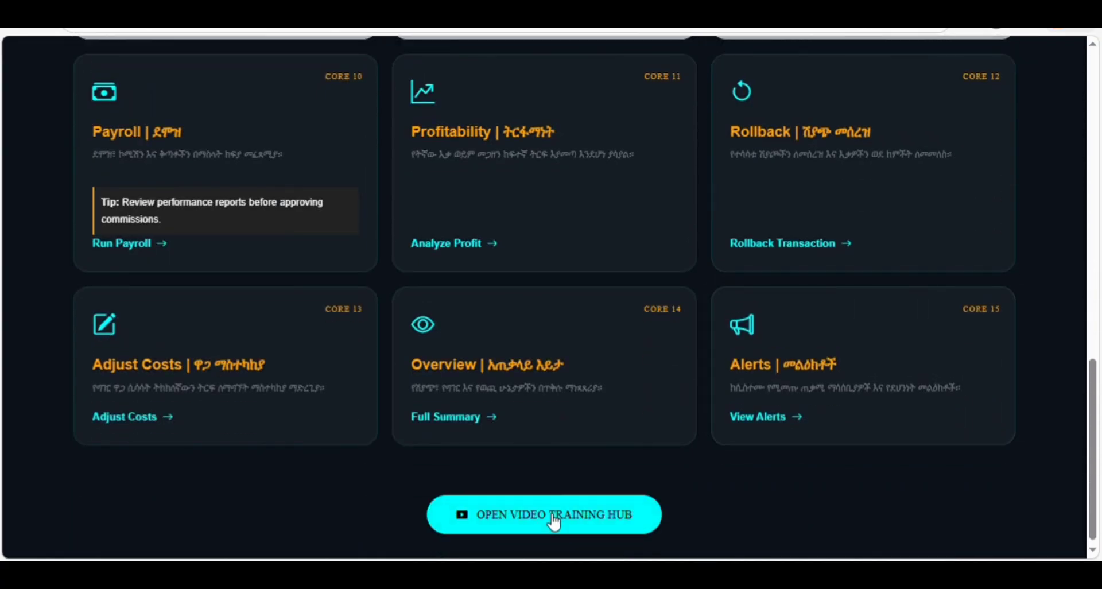
scroll(717, 436, up, 4)
scroll(711, 431, up, 2)
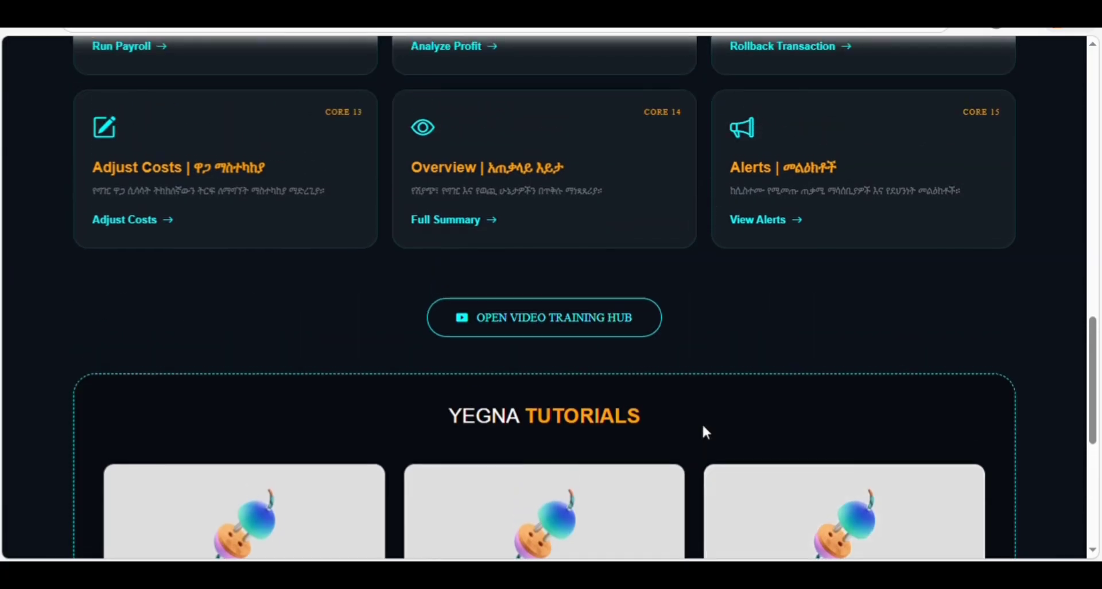
scroll(1089, 189, up, 10)
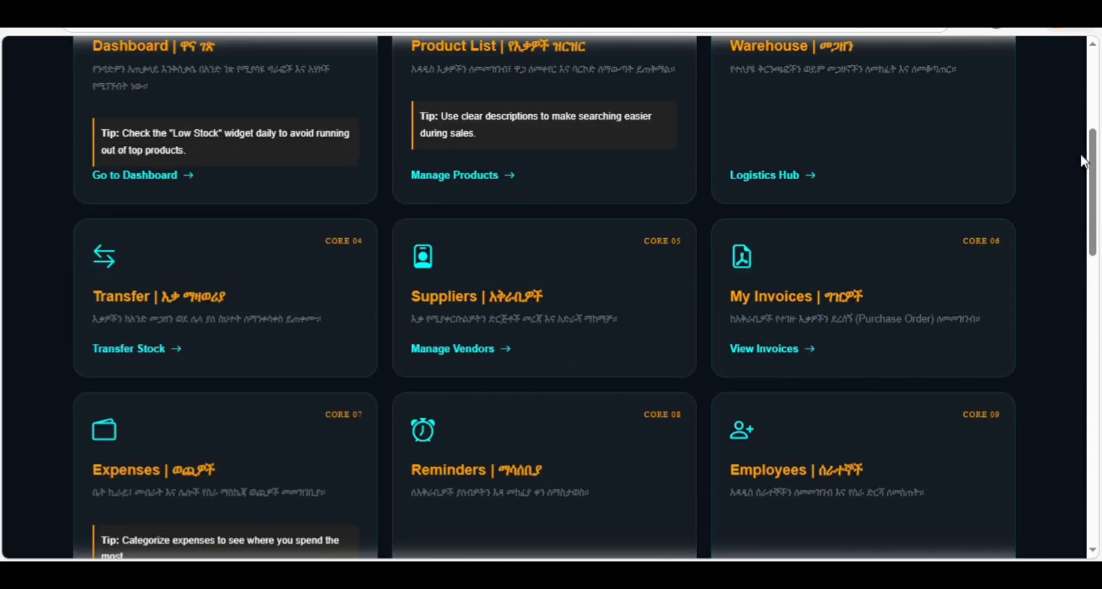
drag(1084, 172, 1073, 105)
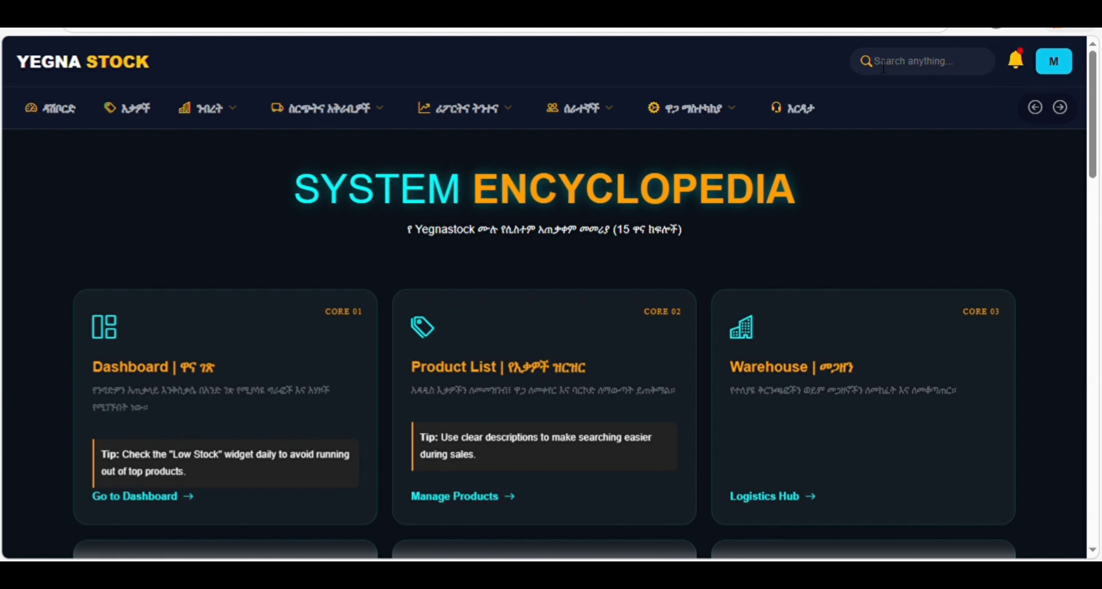
- Search '54', open the 54165-BLACKLAR tracker and review its 7 units in D21 with -6 difference
text(54)
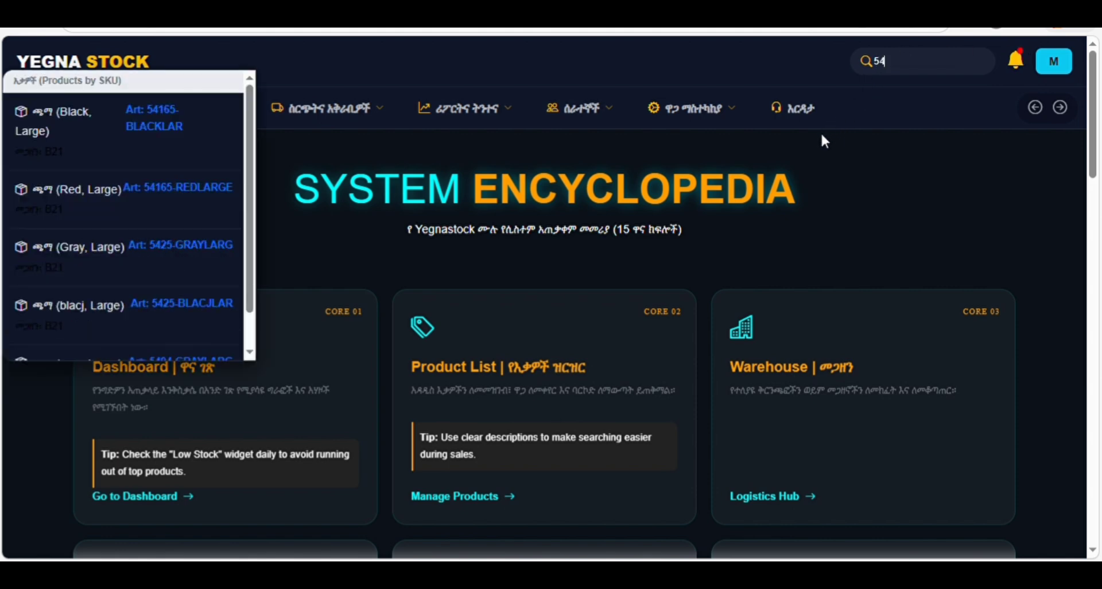
click(188, 127)
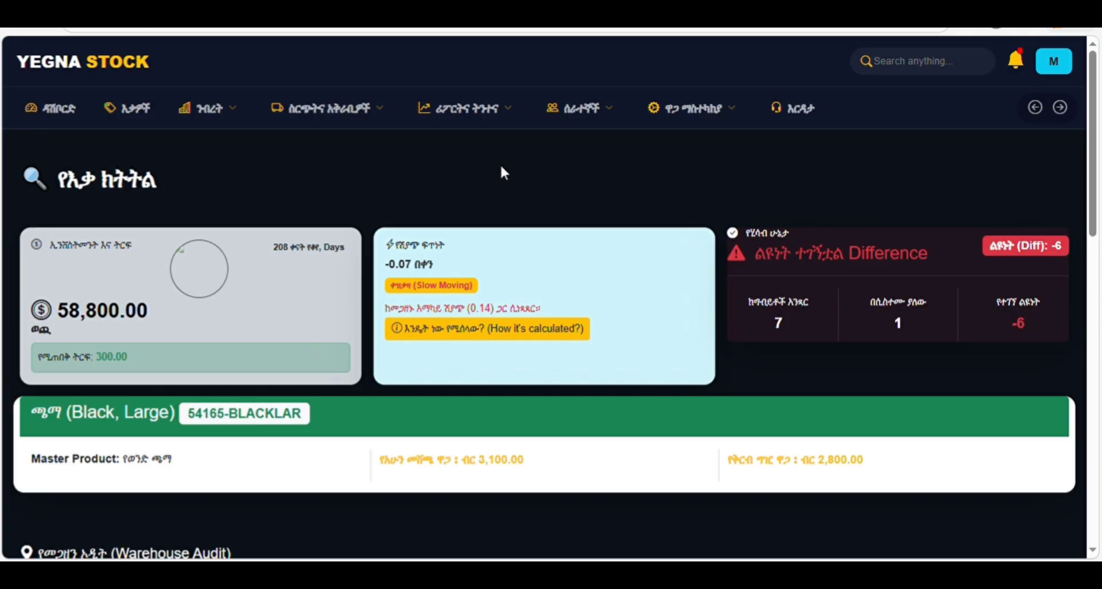
scroll(501, 167, down, 10)
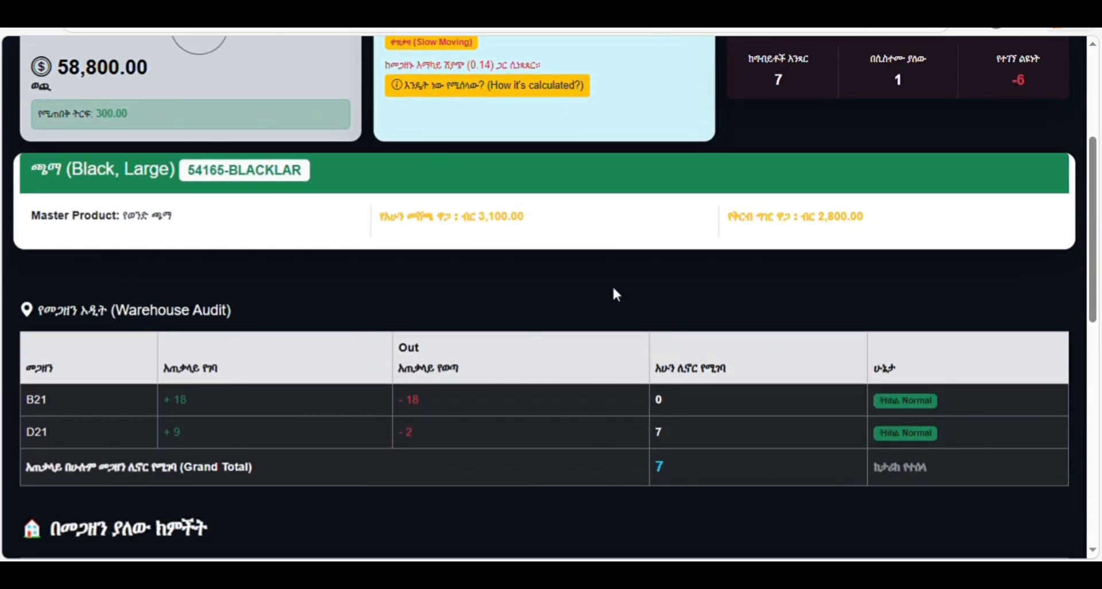
scroll(619, 296, down, 2)
scroll(620, 295, up, 1)
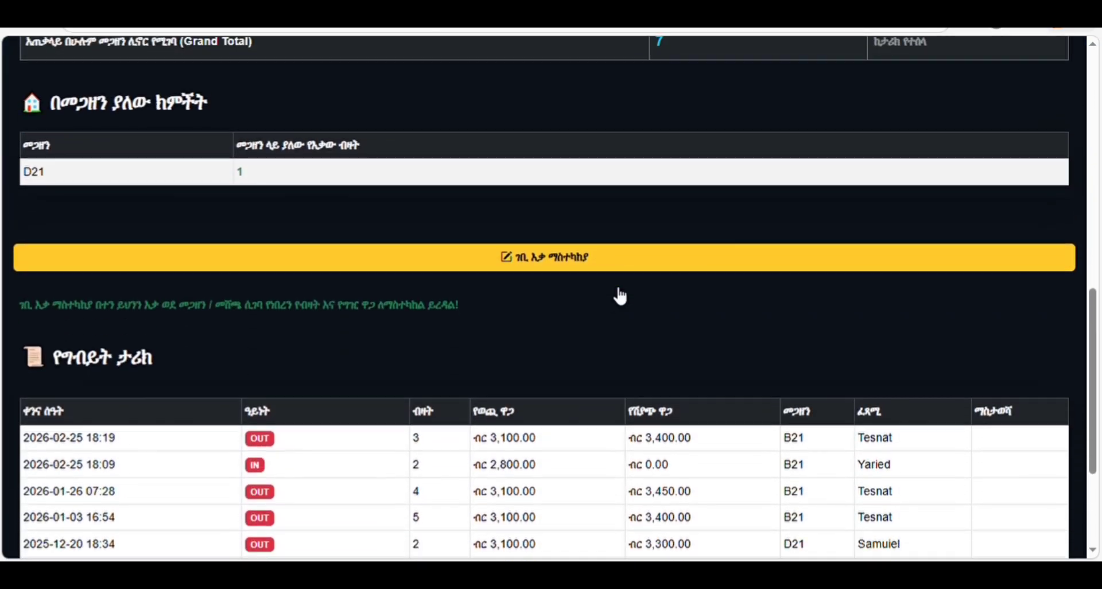
scroll(619, 294, down, 4)
scroll(615, 292, up, 3)
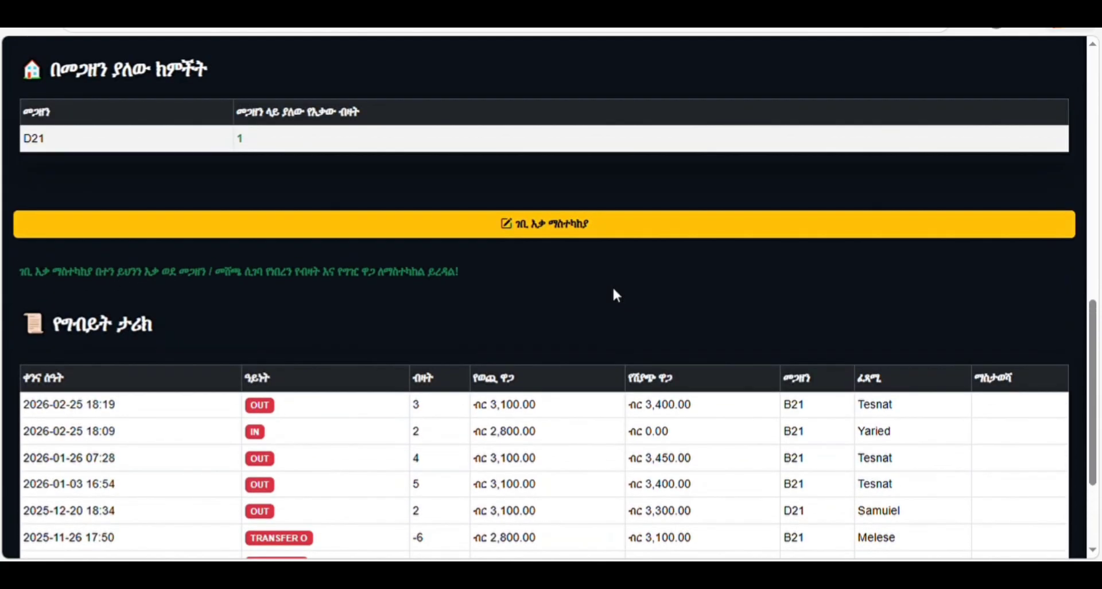
scroll(627, 268, up, 2)
scroll(626, 263, up, 2)
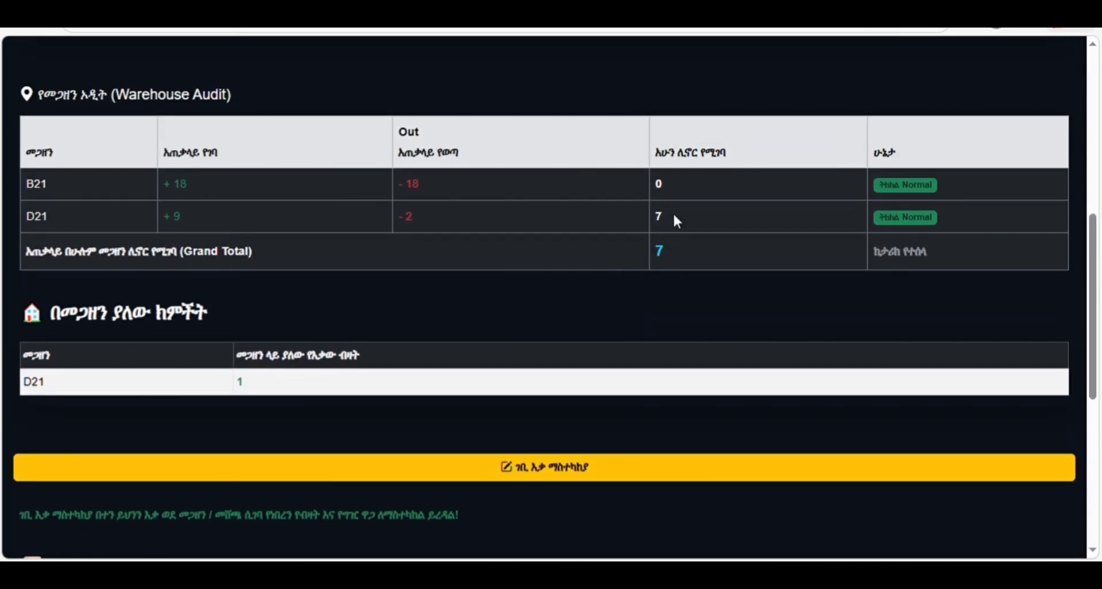
scroll(674, 216, up, 4)
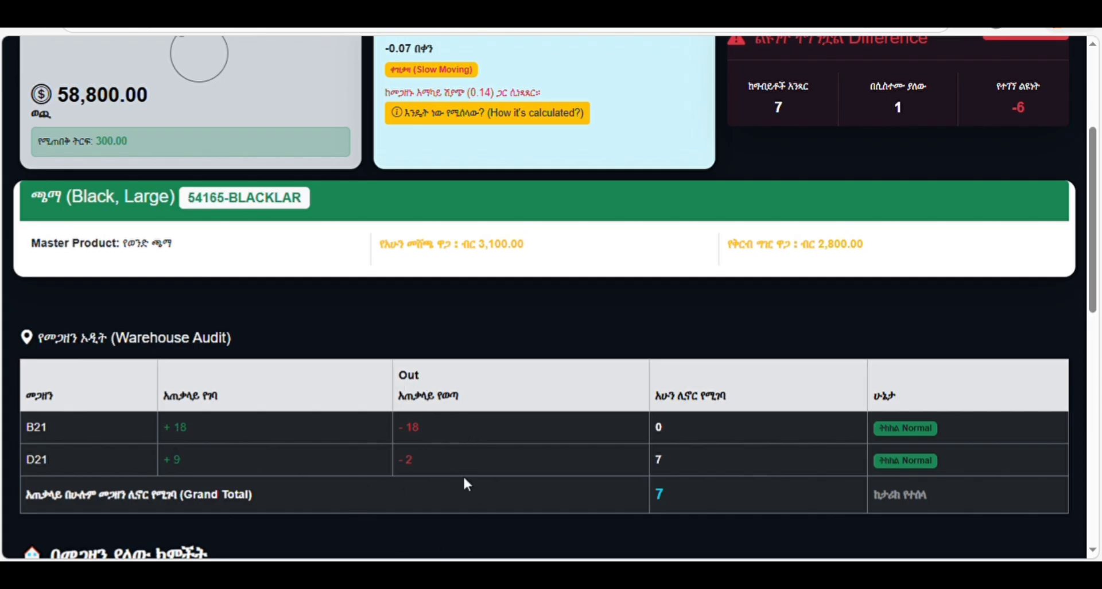
drag(1093, 305, 1094, 256)
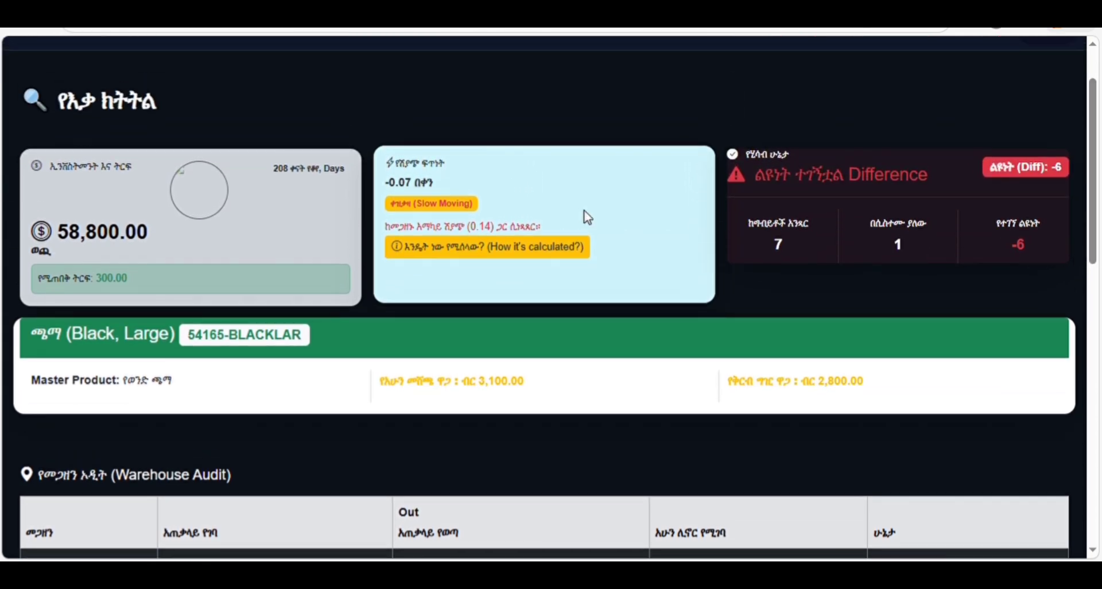
scroll(397, 267, up, 2)
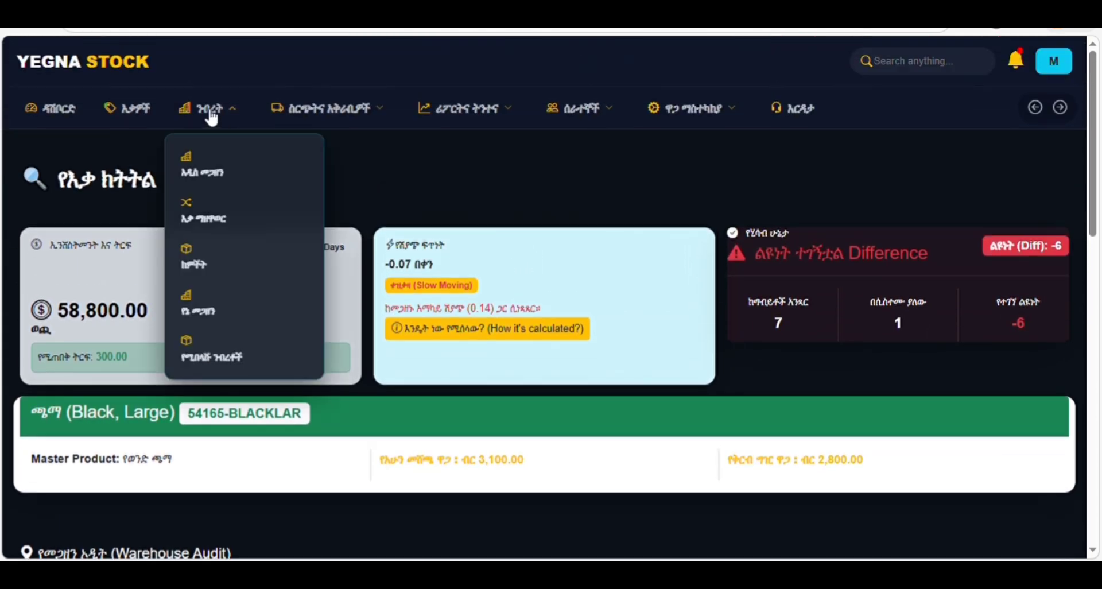
- Review the dashboard's 217 low-stock alerts and 15,854,000.00 total value across 377 items
click(64, 118)
scroll(538, 350, down, 2)
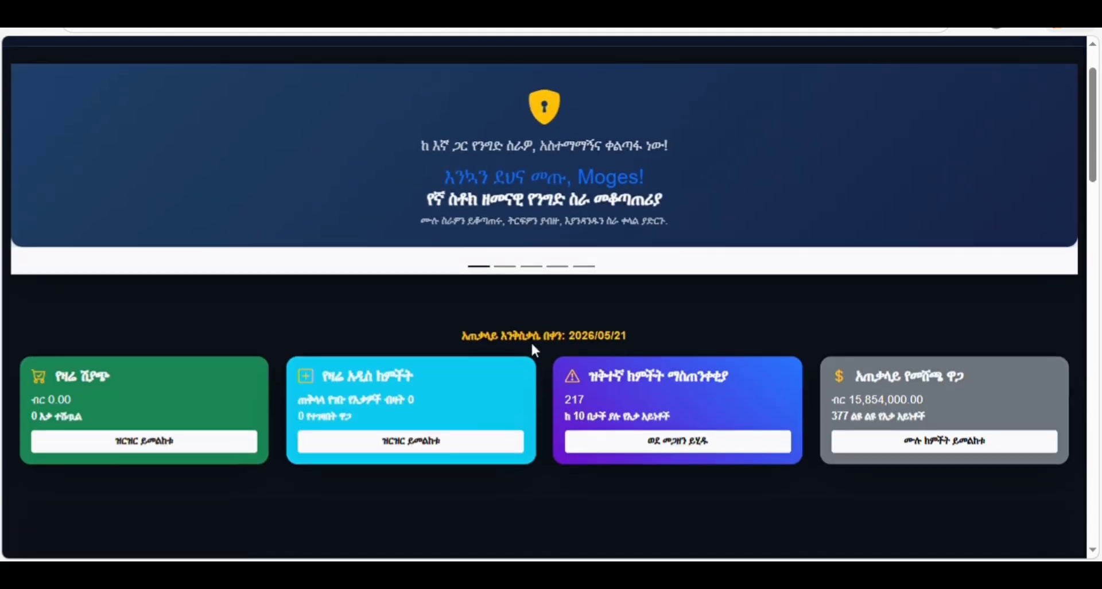
scroll(532, 346, down, 7)
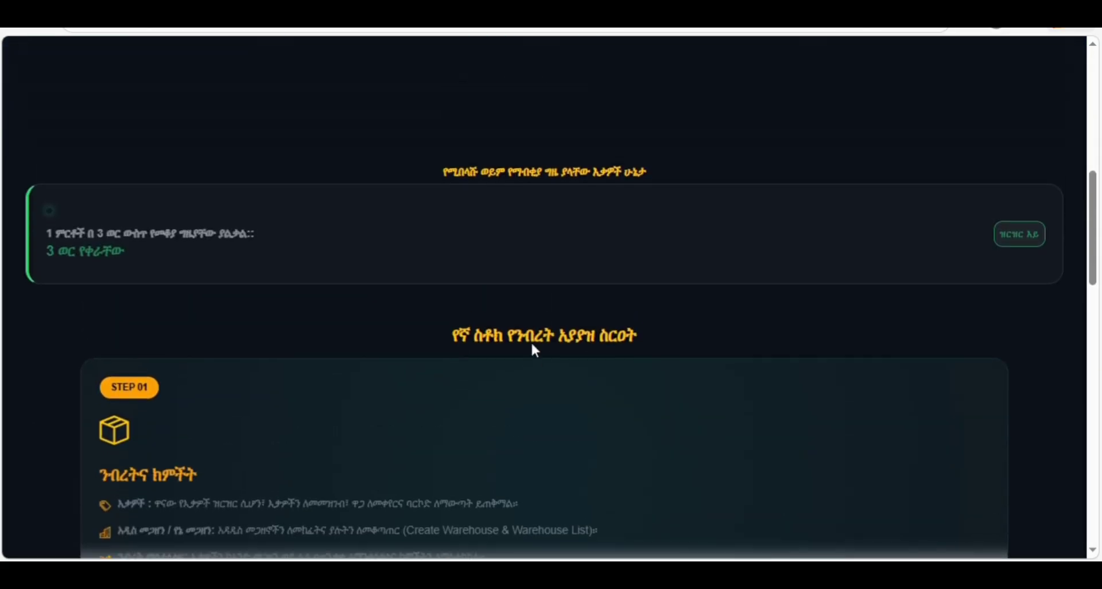
scroll(535, 350, down, 2)
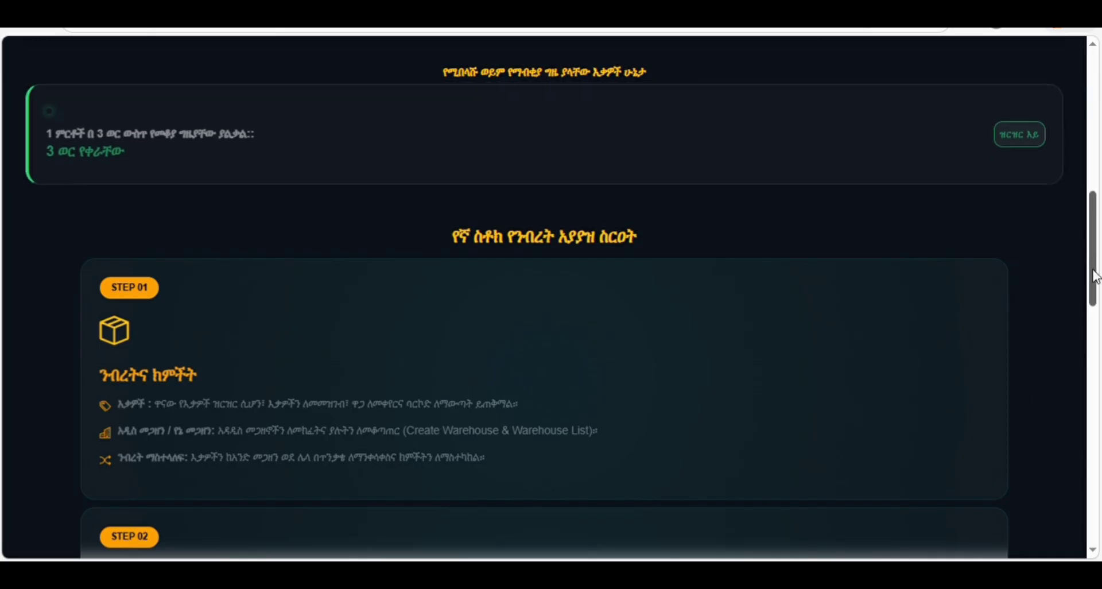
drag(1091, 265, 983, 92)
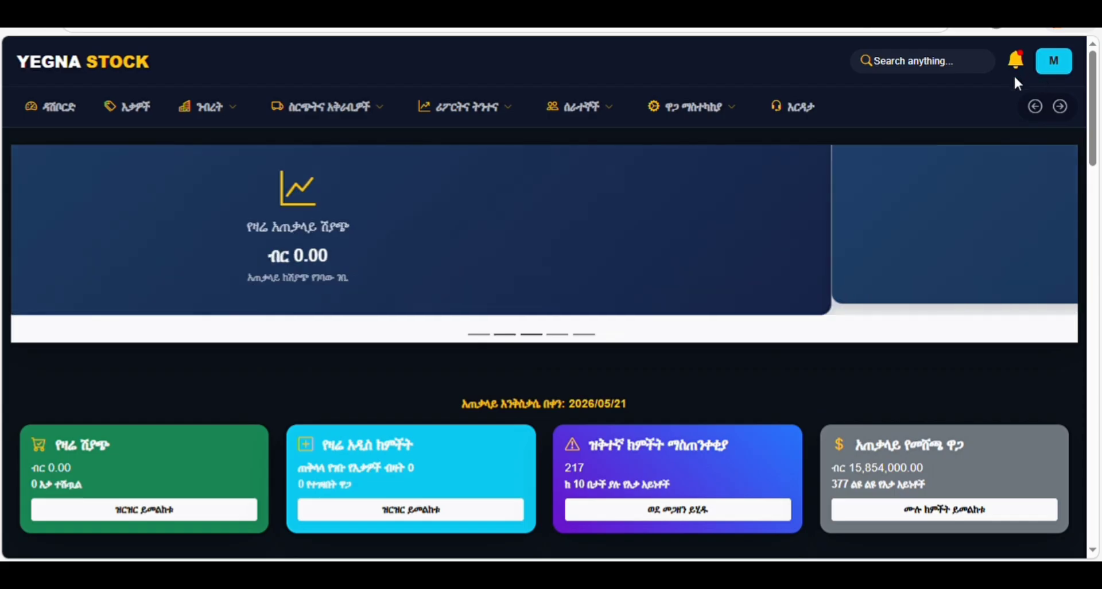